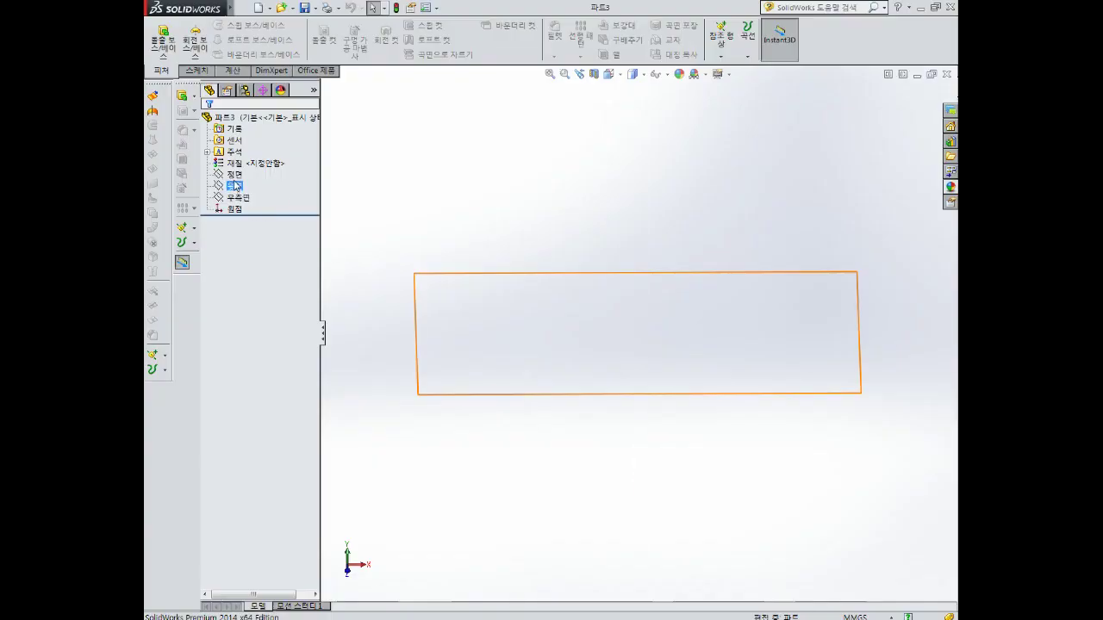
Draw a center rectangle from the origin on the Front Plane
{"action": "left_click", "coordinate": [235, 174]}
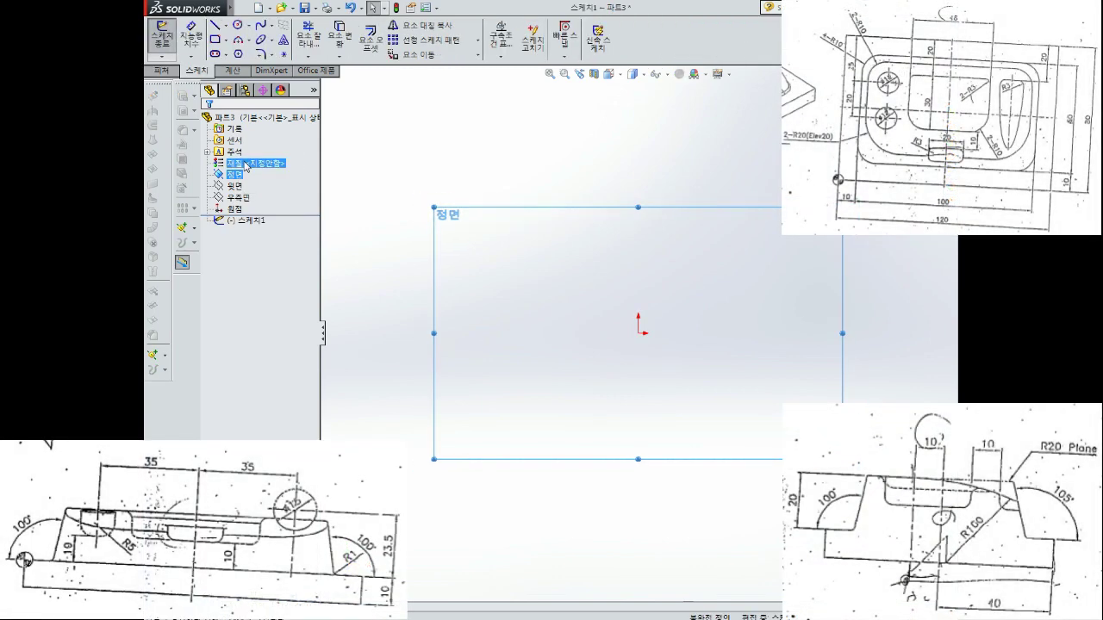
{"action": "left_click", "coordinate": [225, 41]}
{"action": "left_click", "coordinate": [250, 66]}
{"action": "left_click", "coordinate": [637, 332]}
{"action": "left_click", "coordinate": [731, 263]}
{"action": "key", "text": "Escape"}
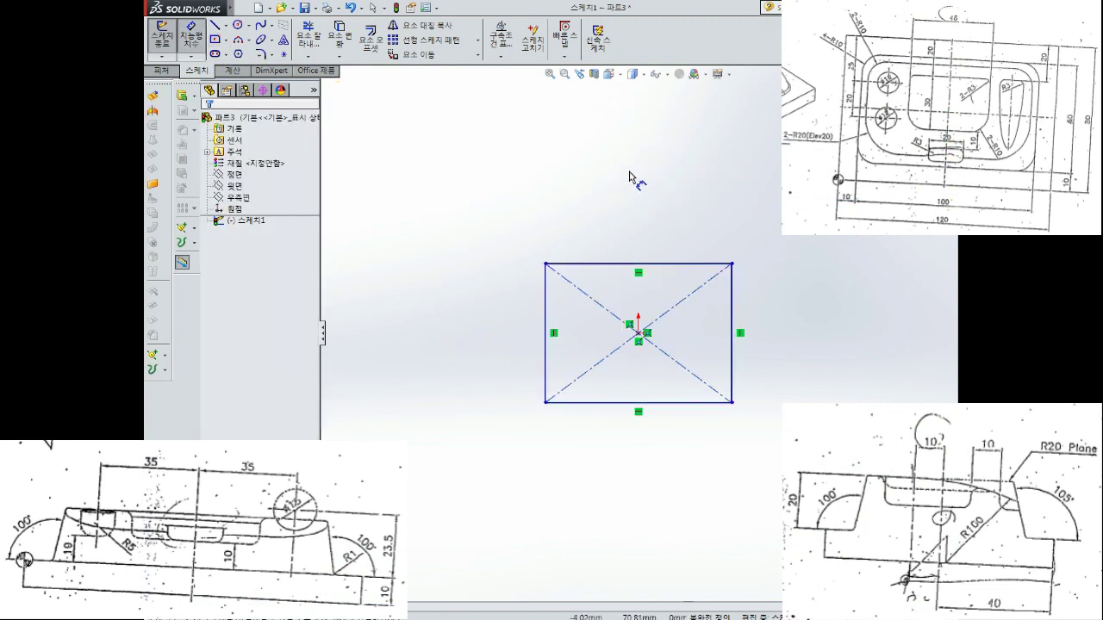
Dimension the rectangle 100 wide by 60 high and exit the sketch
{"action": "left_click", "coordinate": [637, 263]}
{"action": "left_click", "coordinate": [624, 214]}
{"action": "type", "text": "00"}
{"action": "key", "text": "Return"}
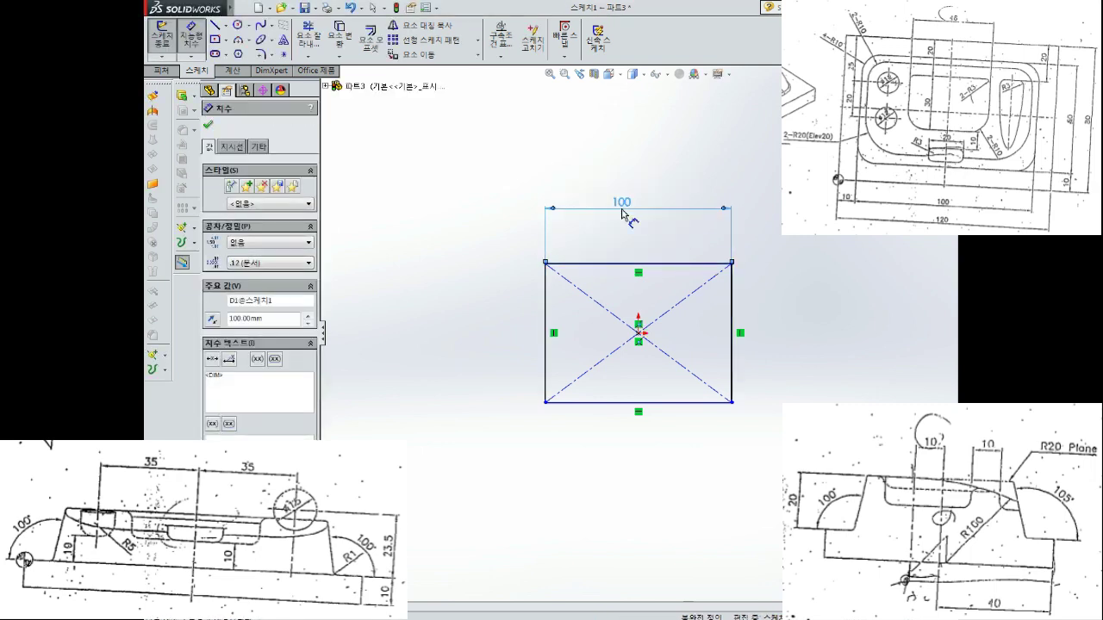
{"action": "left_click", "coordinate": [733, 310]}
{"action": "left_click", "coordinate": [816, 310]}
{"action": "type", "text": "60"}
{"action": "key", "text": "Return"}
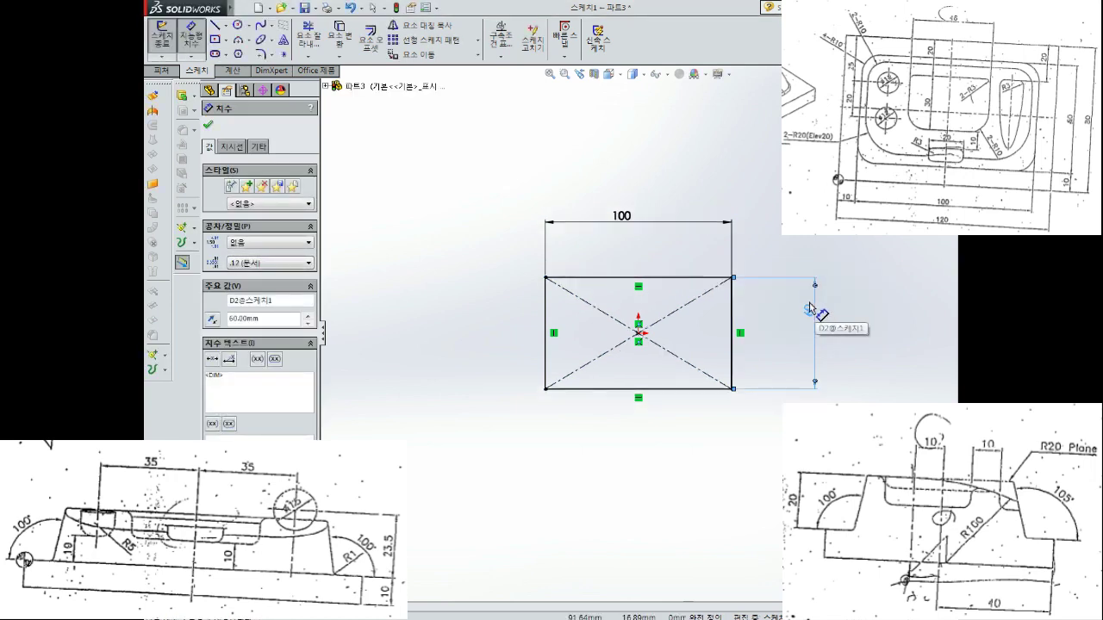
{"action": "mouse_move", "coordinate": [805, 304]}
{"action": "middle_mouse_down"}
{"action": "mouse_move", "coordinate": [759, 291]}
{"action": "mouse_move", "coordinate": [750, 246]}
{"action": "middle_mouse_up"}
{"action": "left_click", "coordinate": [160, 39]}
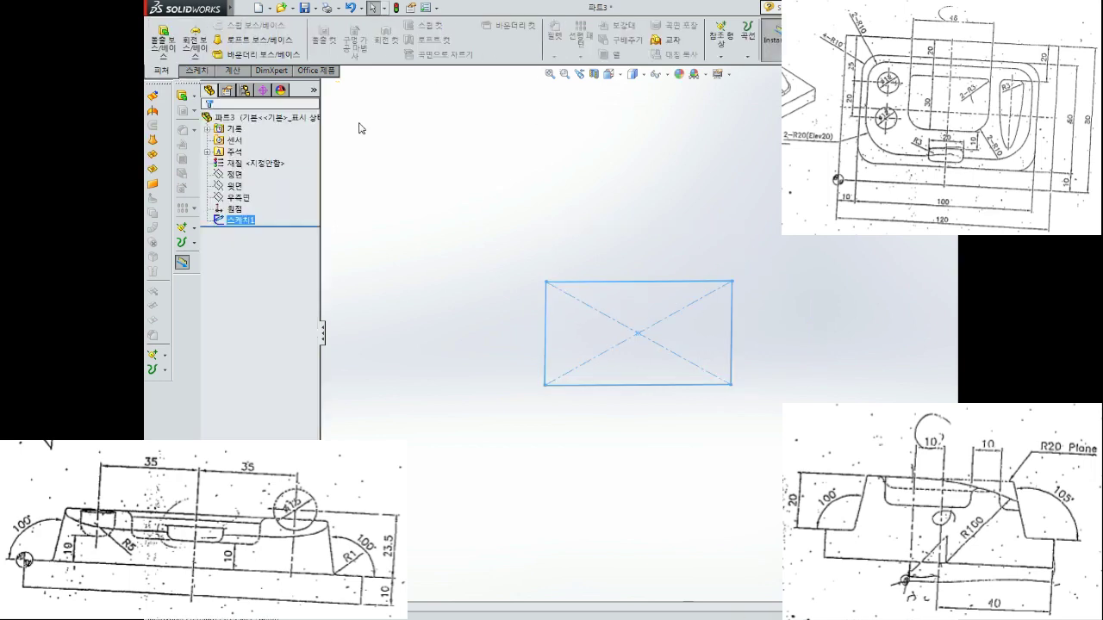
Extrude Sketch1 20 mm deep with a 10° draft tapering the sides inward
{"action": "left_click", "coordinate": [163, 39]}
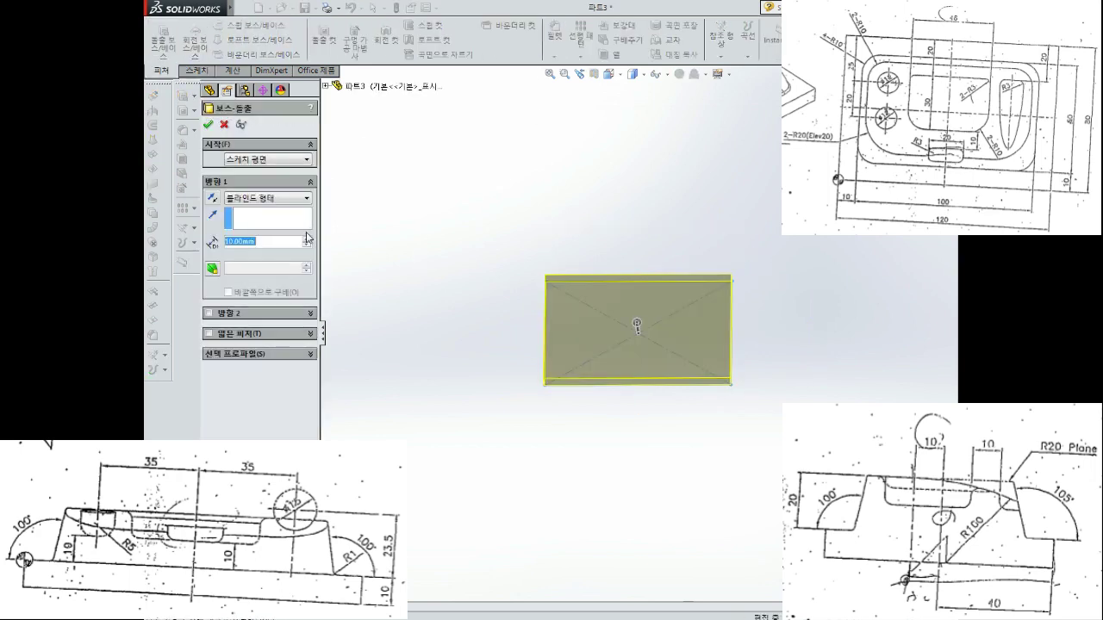
{"action": "type", "text": "20"}
{"action": "key", "text": "Return"}
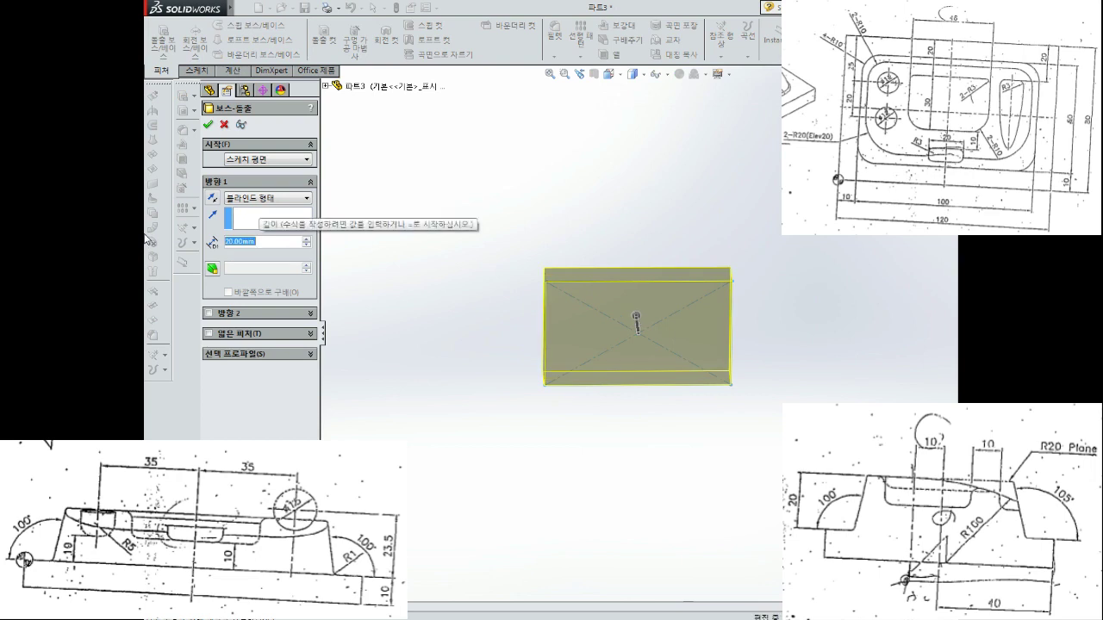
{"action": "mouse_move", "coordinate": [390, 311]}
{"action": "middle_mouse_down"}
{"action": "mouse_move", "coordinate": [572, 290]}
{"action": "mouse_move", "coordinate": [560, 258]}
{"action": "middle_mouse_up"}
{"action": "left_click", "coordinate": [212, 268]}
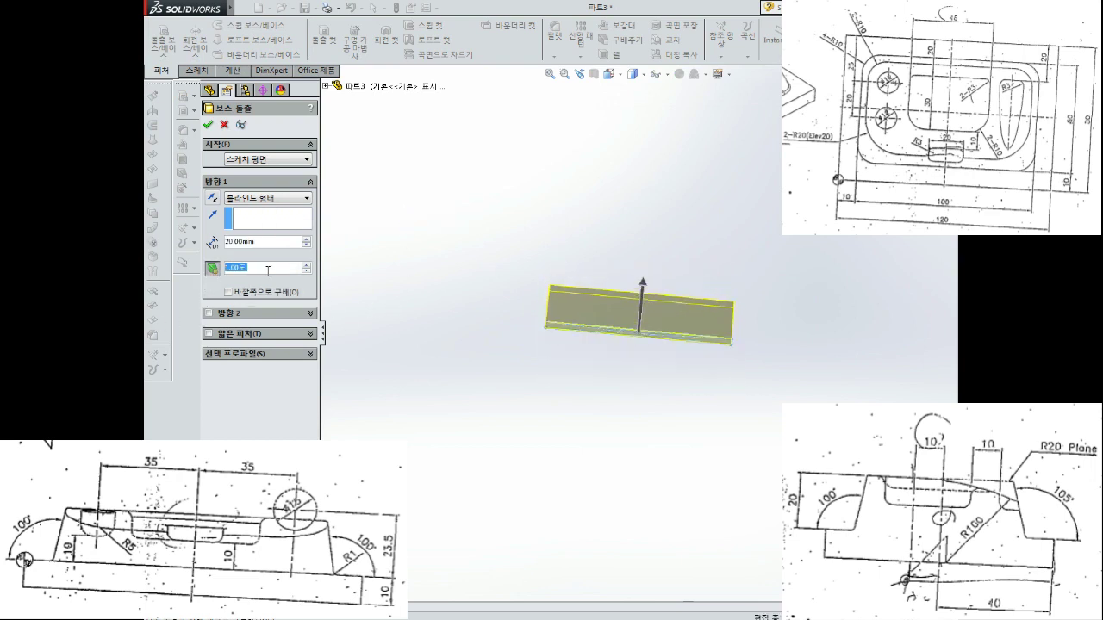
{"action": "type", "text": "10"}
{"action": "key", "text": "Return"}
{"action": "mouse_move", "coordinate": [552, 385]}
{"action": "middle_mouse_down"}
{"action": "mouse_move", "coordinate": [595, 394]}
{"action": "mouse_move", "coordinate": [599, 426]}
{"action": "middle_mouse_up"}
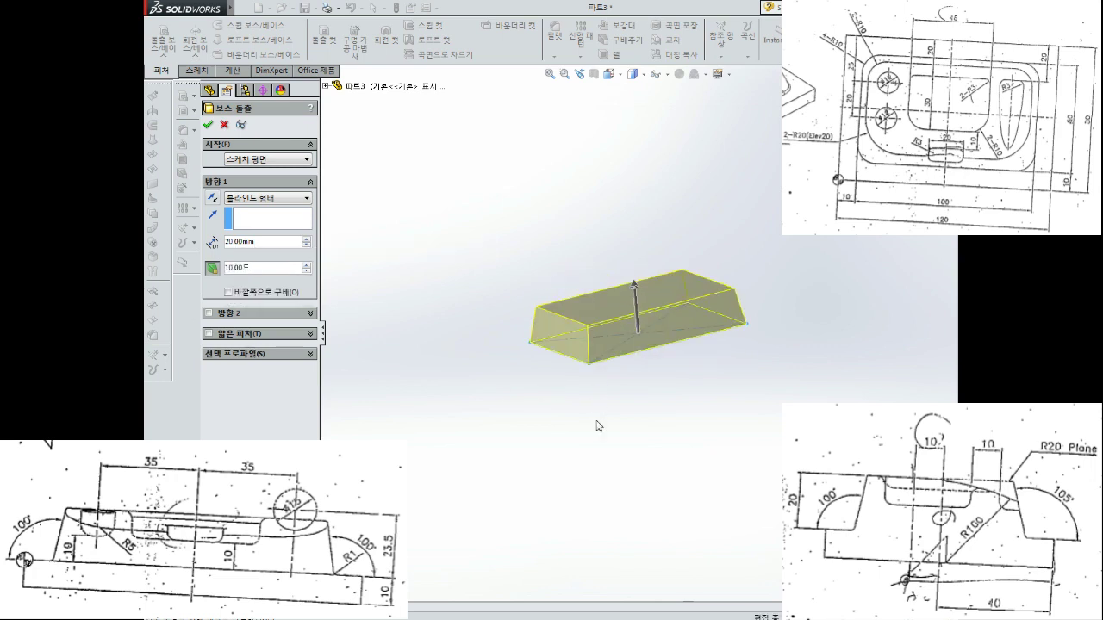
{"action": "middle_click_drag", "start_coordinate": [609, 389], "coordinate": [616, 353]}
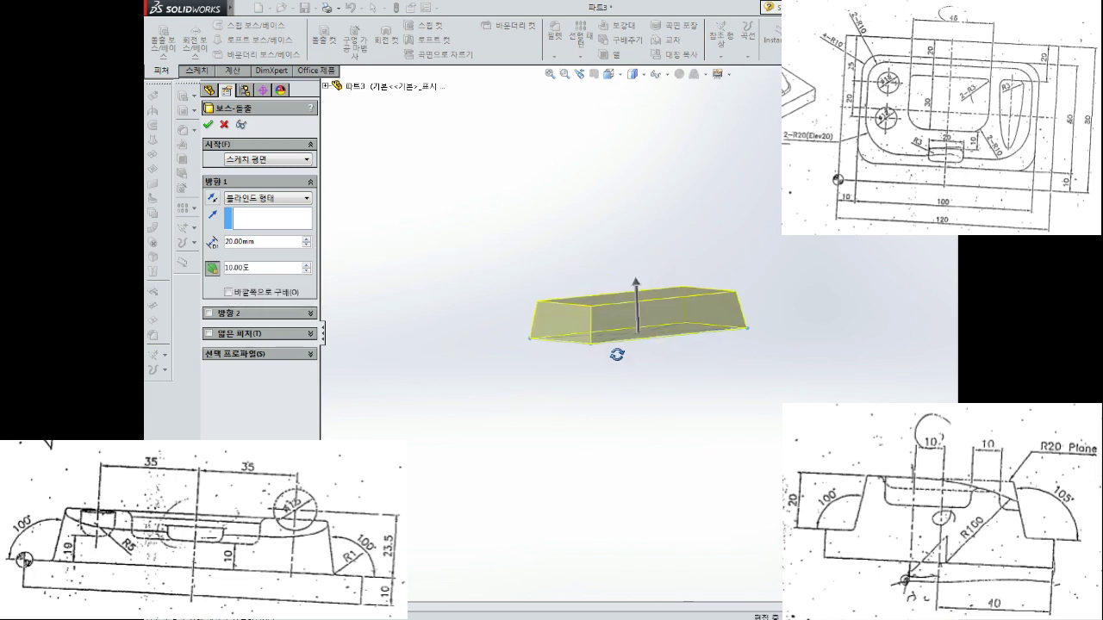
{"action": "left_click", "coordinate": [207, 124]}
{"action": "mouse_move", "coordinate": [593, 357]}
{"action": "middle_mouse_down"}
{"action": "mouse_move", "coordinate": [660, 433]}
{"action": "mouse_move", "coordinate": [670, 319]}
{"action": "mouse_move", "coordinate": [670, 351]}
{"action": "middle_mouse_up"}
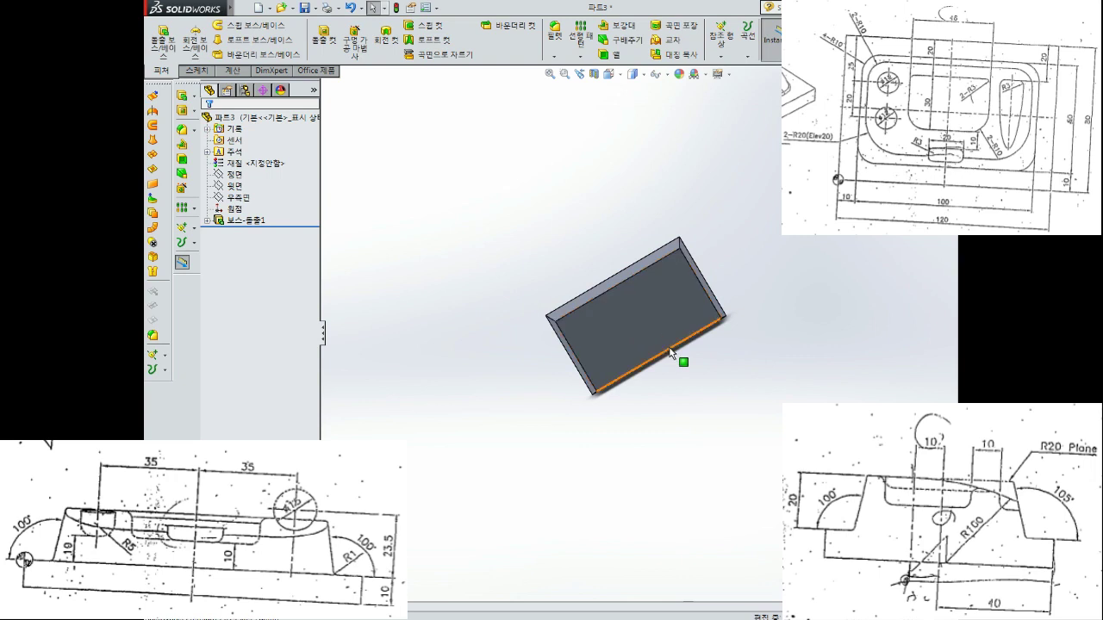
{"action": "mouse_move", "coordinate": [672, 351]}
{"action": "middle_mouse_down"}
{"action": "mouse_move", "coordinate": [702, 352]}
{"action": "mouse_move", "coordinate": [689, 362]}
{"action": "middle_mouse_up"}
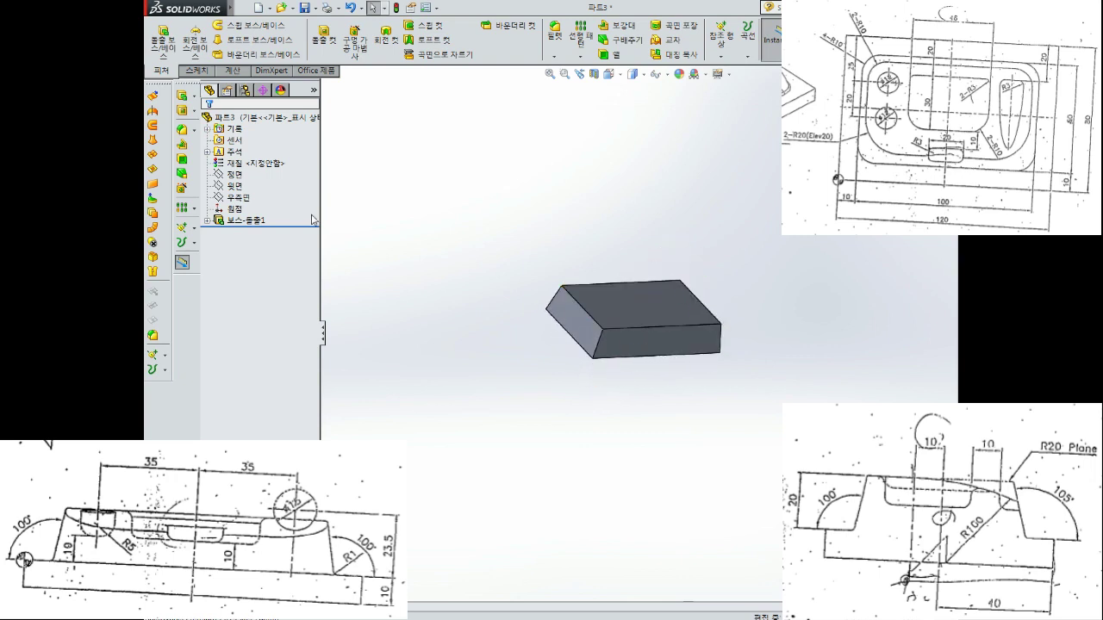
{"action": "right_click", "coordinate": [250, 226]}
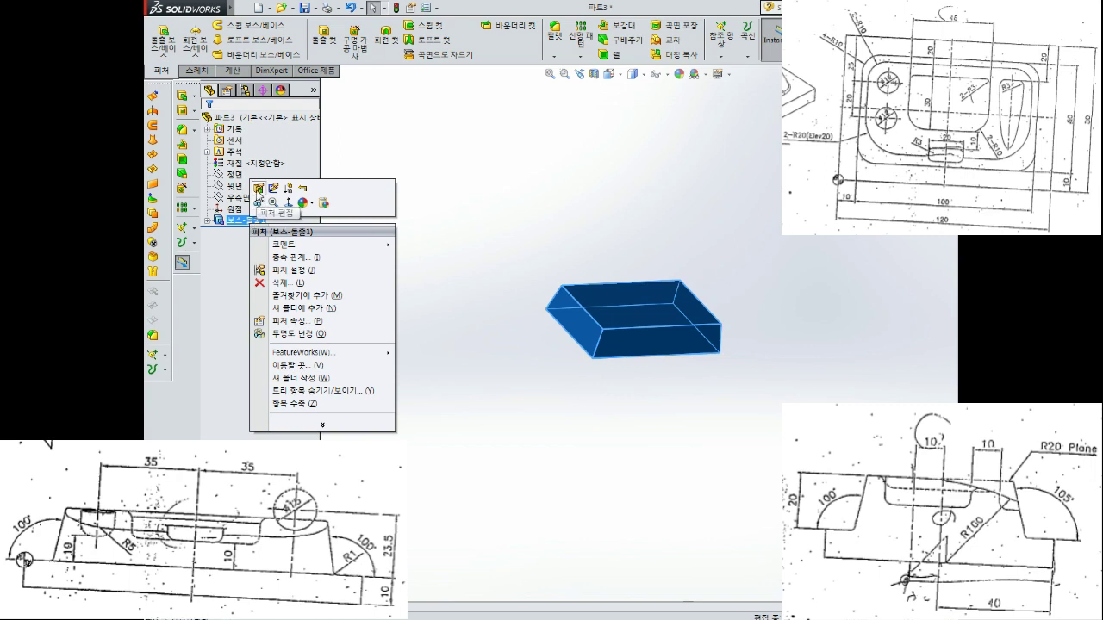
{"action": "left_click", "coordinate": [258, 189]}
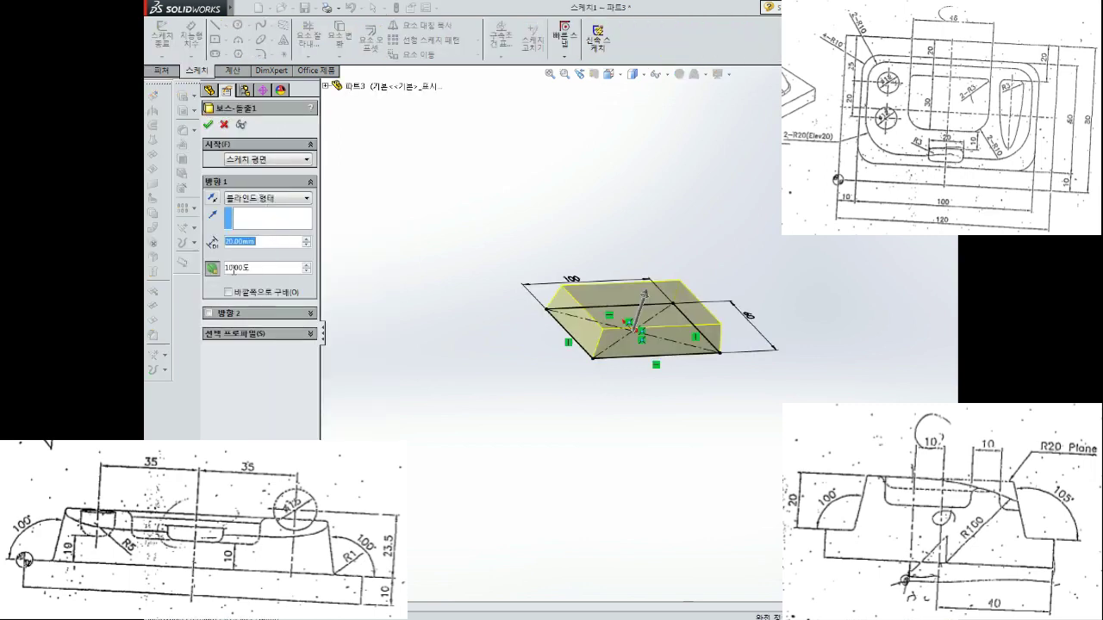
{"action": "mouse_move", "coordinate": [566, 364]}
{"action": "middle_mouse_down"}
{"action": "mouse_move", "coordinate": [502, 295]}
{"action": "mouse_move", "coordinate": [541, 356]}
{"action": "middle_mouse_up"}
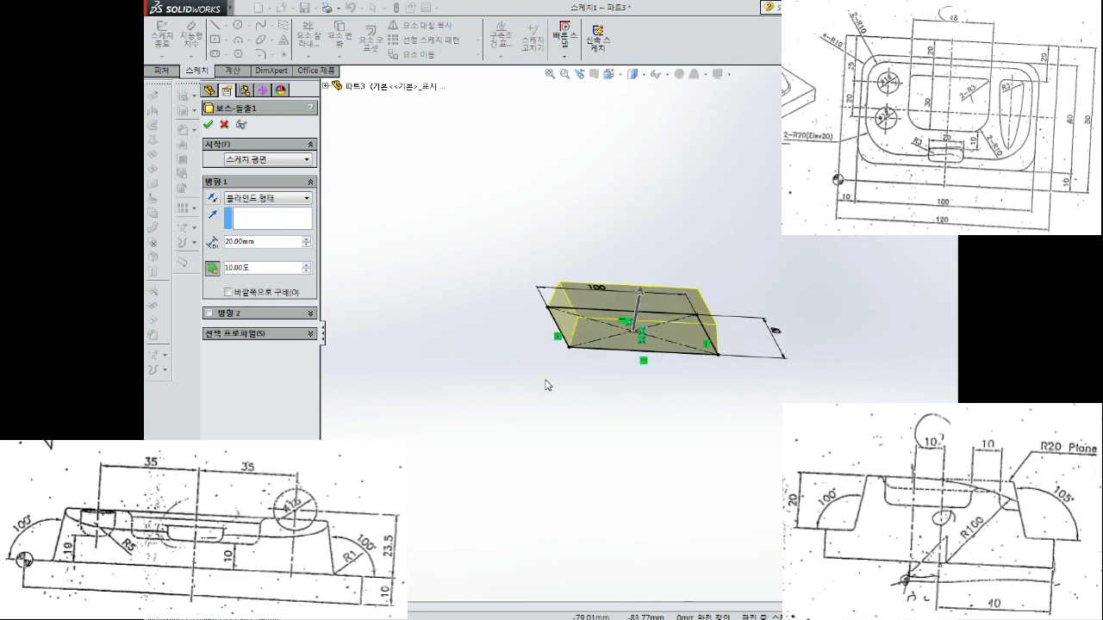
{"action": "key", "text": "Return"}
{"action": "middle_click_drag", "start_coordinate": [548, 399], "coordinate": [680, 364]}
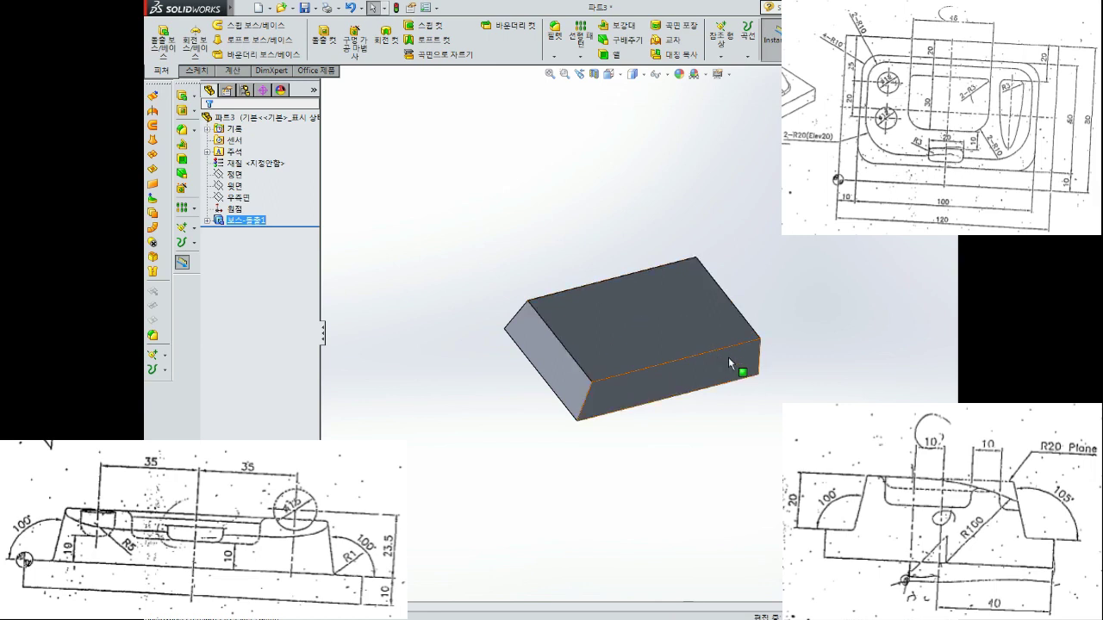
{"action": "mouse_move", "coordinate": [732, 358]}
{"action": "middle_mouse_down"}
{"action": "mouse_move", "coordinate": [713, 297]}
{"action": "mouse_move", "coordinate": [739, 320]}
{"action": "mouse_move", "coordinate": [739, 346]}
{"action": "middle_mouse_up"}
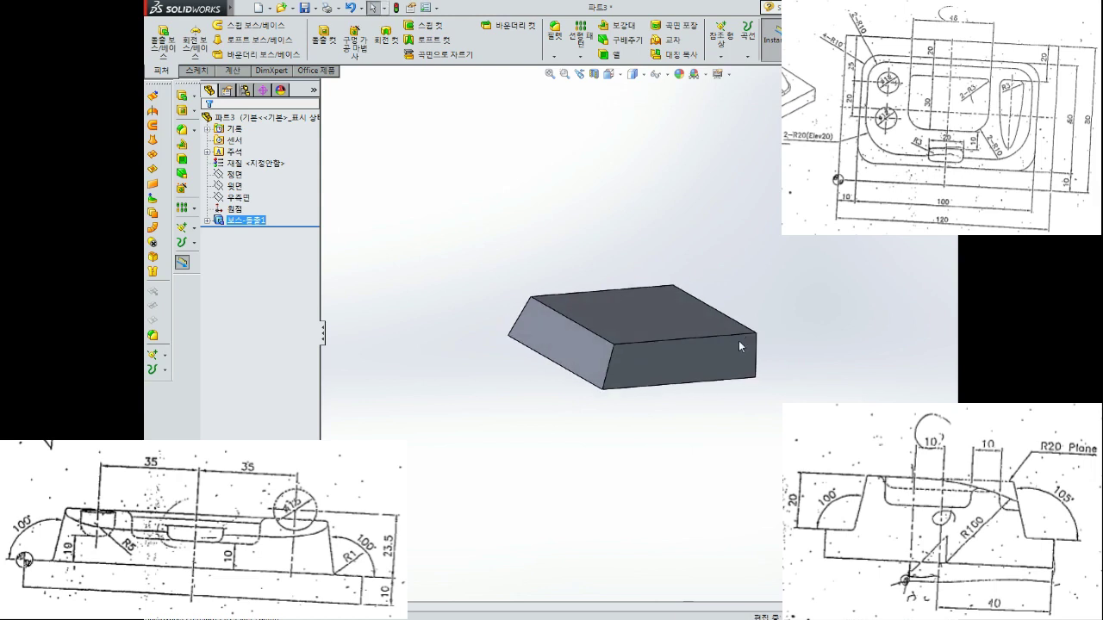
{"action": "middle_click_drag", "start_coordinate": [699, 271], "coordinate": [713, 308]}
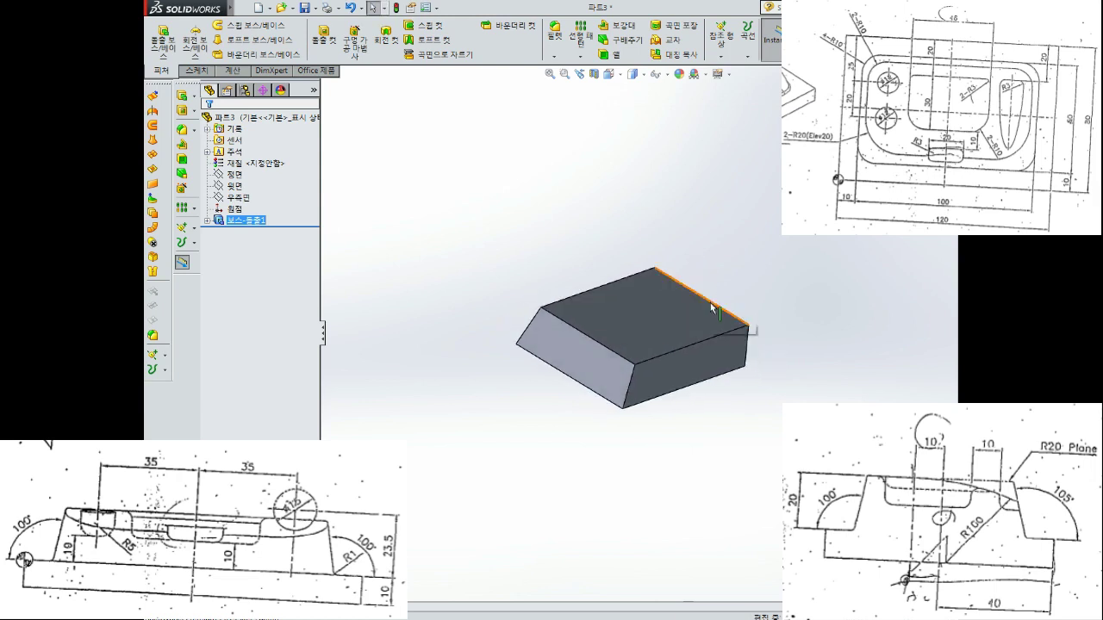
{"action": "middle_click_drag", "start_coordinate": [756, 359], "coordinate": [701, 396]}
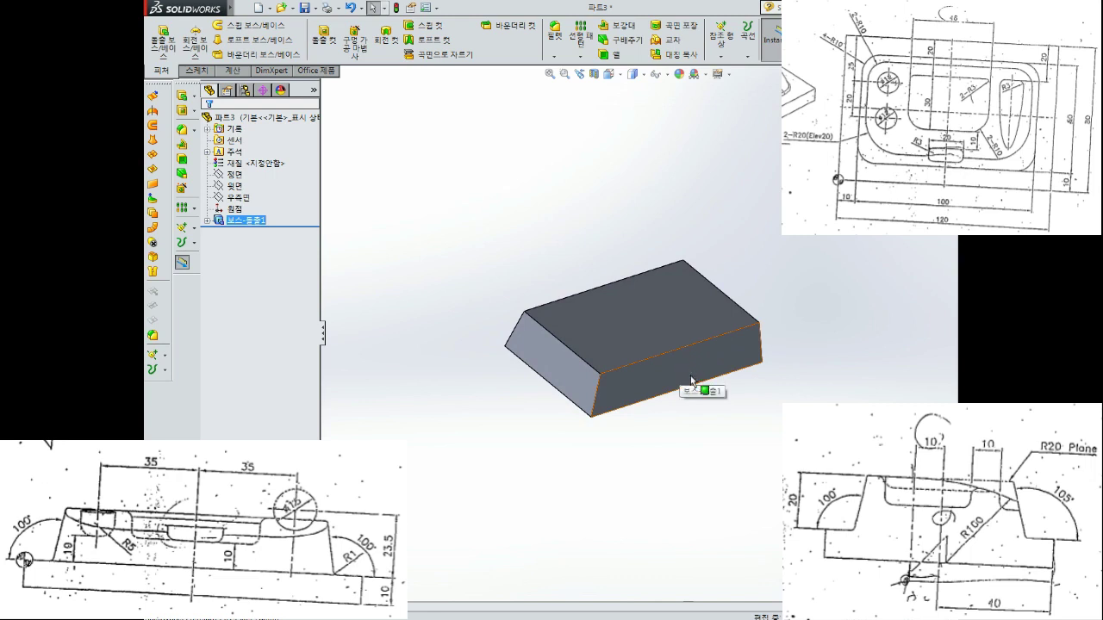
{"action": "left_click", "coordinate": [694, 378]}
{"action": "middle_click_drag", "start_coordinate": [695, 377], "coordinate": [737, 358]}
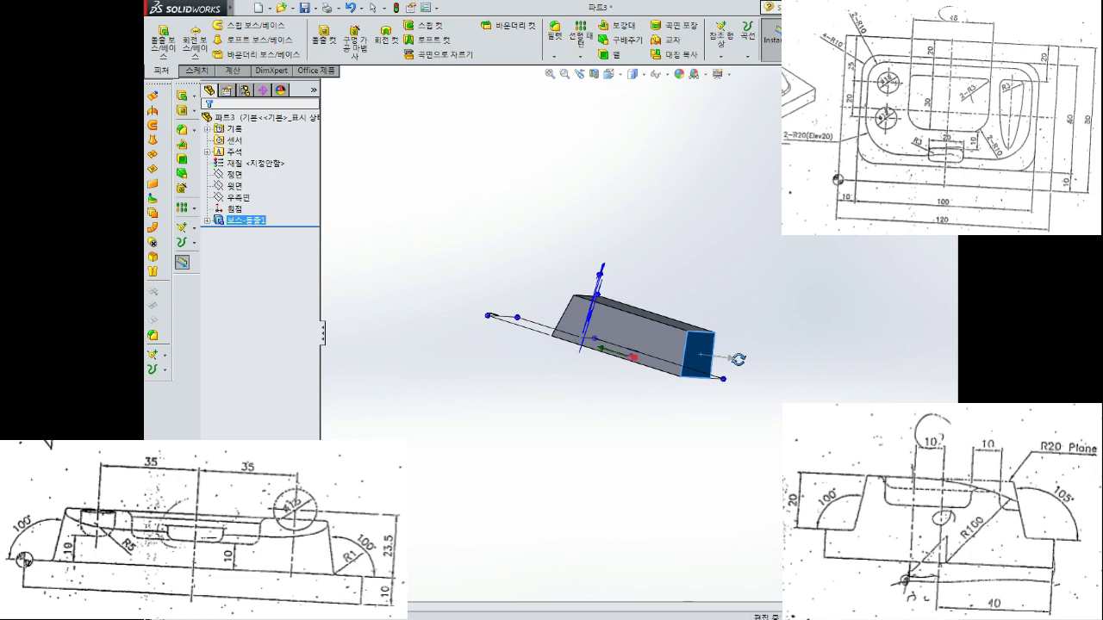
{"action": "left_click", "coordinate": [731, 262]}
{"action": "middle_click_drag", "start_coordinate": [730, 262], "coordinate": [650, 200]}
{"action": "left_click", "coordinate": [618, 40]}
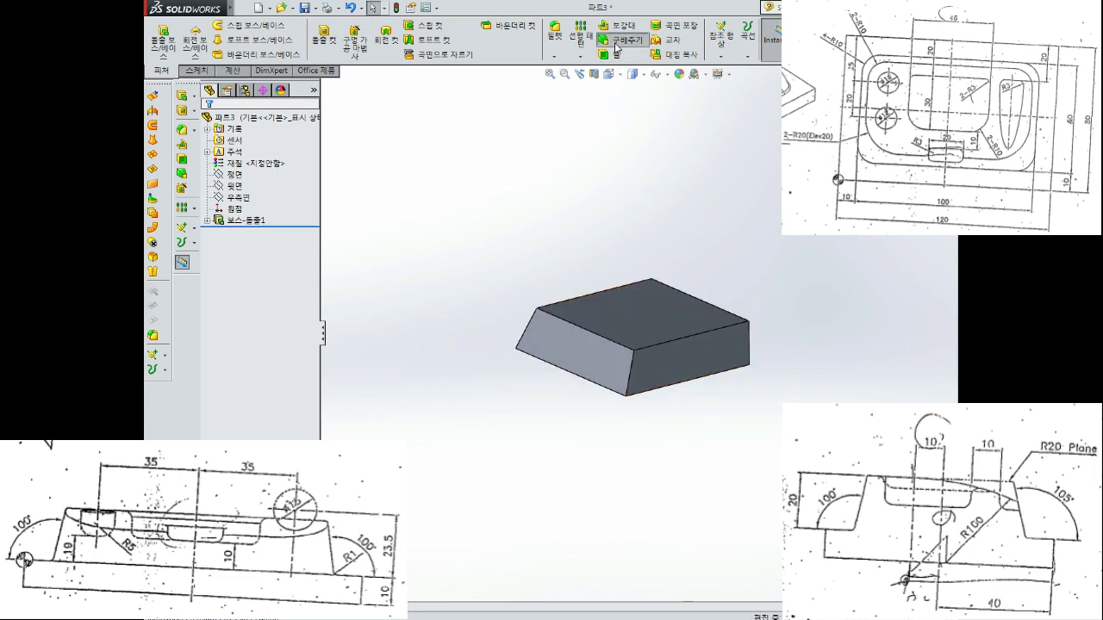
Choose the bottom face as the neutral plane and the front-right face to draft
{"action": "middle_click_drag", "start_coordinate": [792, 308], "coordinate": [737, 301]}
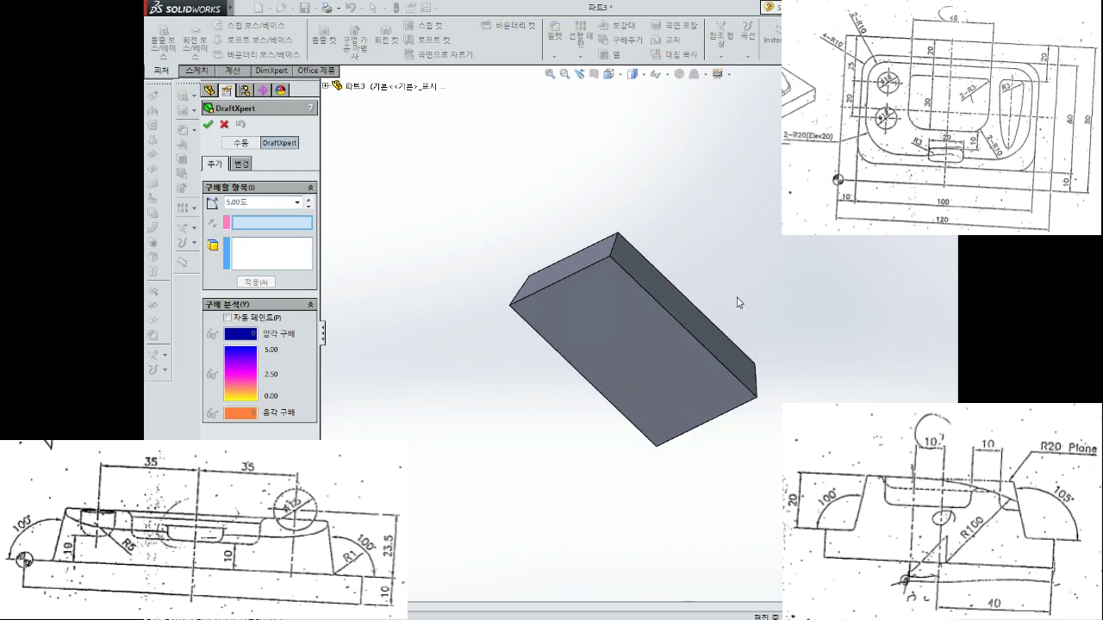
{"action": "left_click", "coordinate": [635, 337]}
{"action": "middle_click_drag", "start_coordinate": [648, 323], "coordinate": [653, 440]}
{"action": "mouse_move", "coordinate": [714, 413]}
{"action": "middle_mouse_down"}
{"action": "mouse_move", "coordinate": [716, 382]}
{"action": "mouse_move", "coordinate": [738, 382]}
{"action": "mouse_move", "coordinate": [718, 384]}
{"action": "middle_mouse_up"}
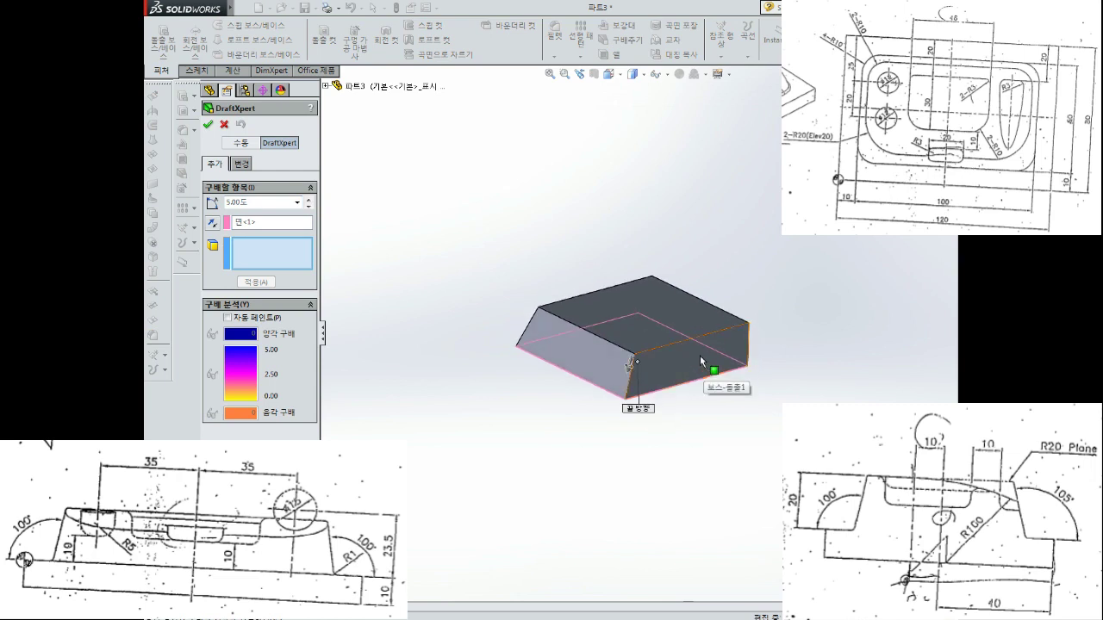
{"action": "left_click", "coordinate": [700, 356]}
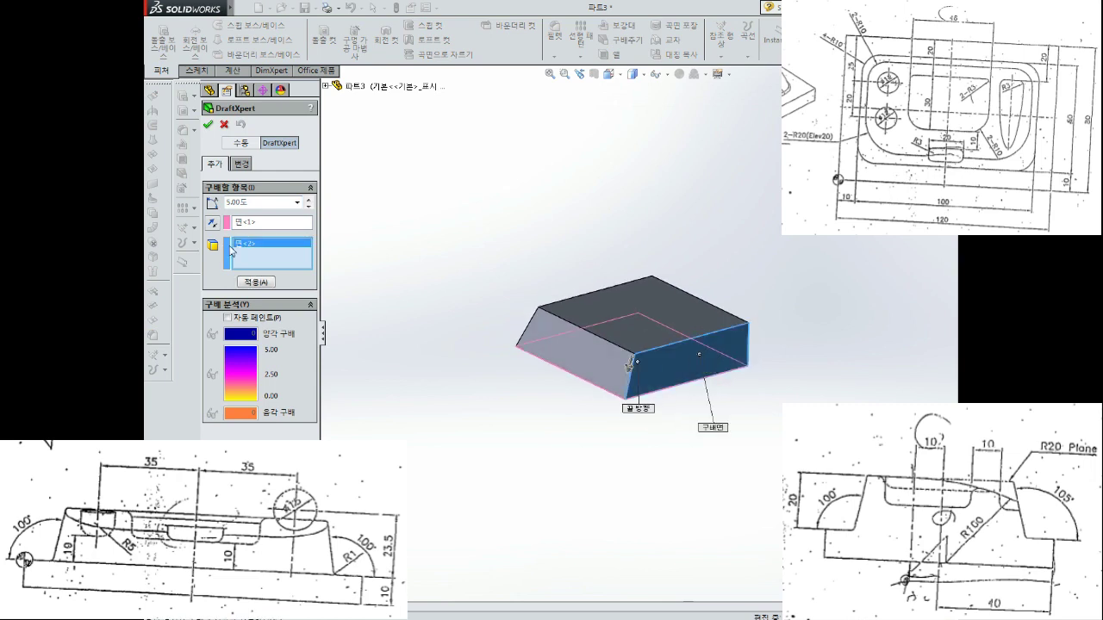
Set the draft angle to 15°, reverse the pull direction, and apply the draft
{"action": "double_click", "coordinate": [265, 202]}
{"action": "type", "text": "15"}
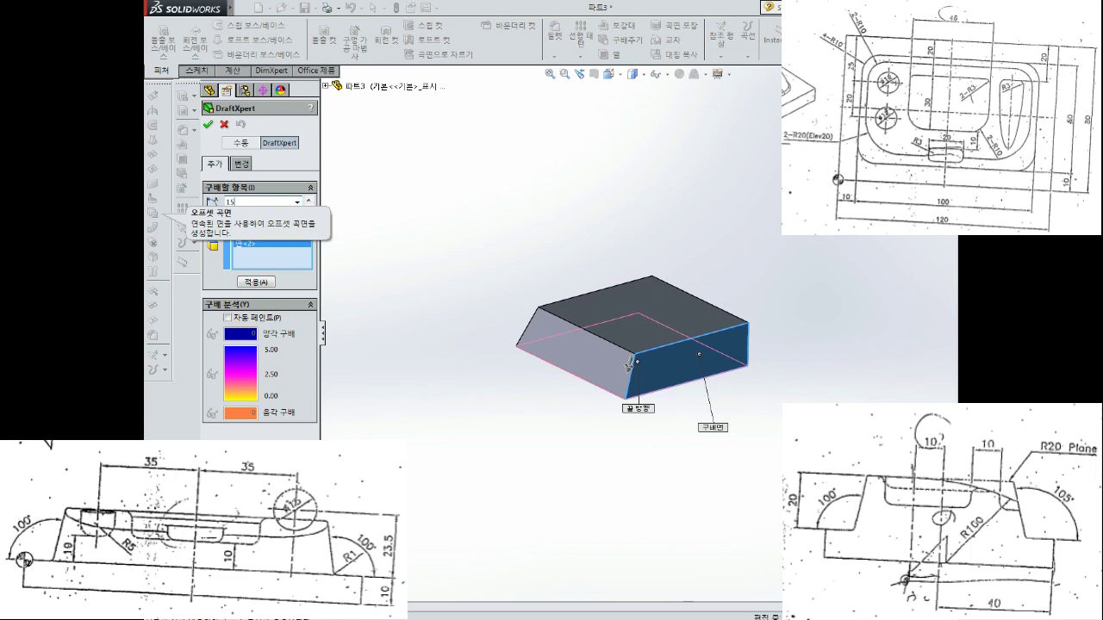
{"action": "key", "text": "Return"}
{"action": "left_click", "coordinate": [211, 226]}
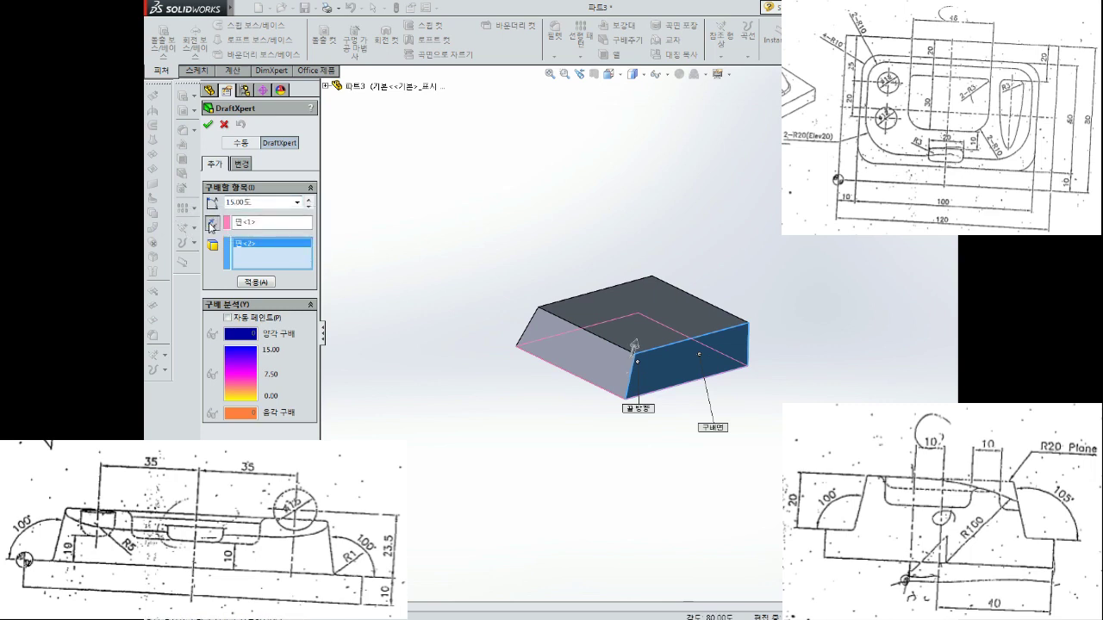
{"action": "middle_click_drag", "start_coordinate": [661, 389], "coordinate": [642, 374]}
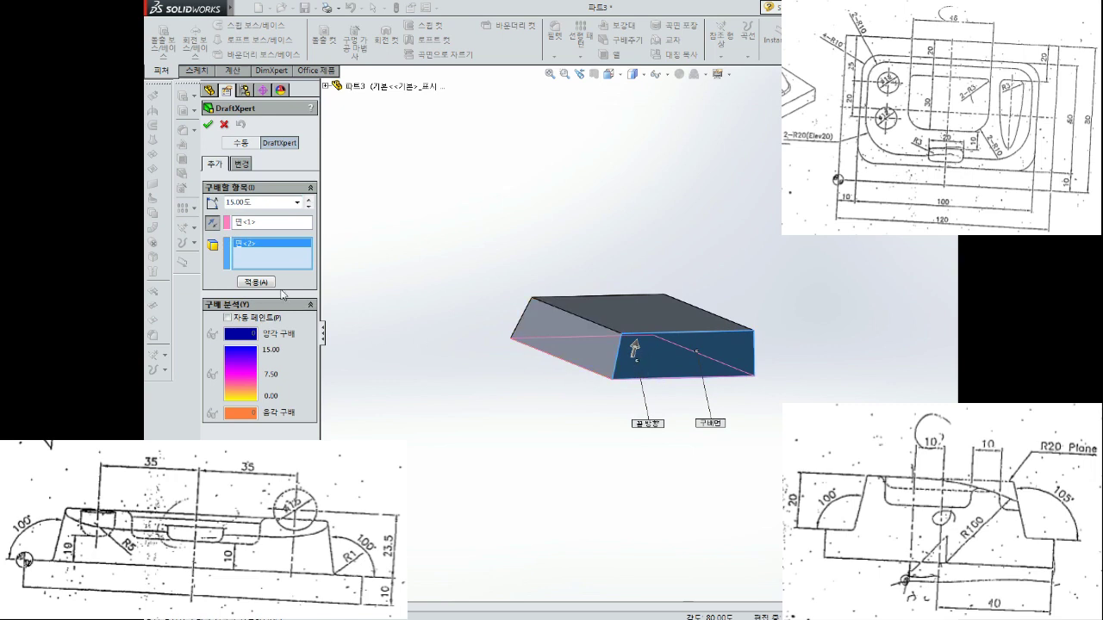
{"action": "left_click", "coordinate": [258, 281]}
{"action": "mouse_move", "coordinate": [652, 369]}
{"action": "middle_mouse_down"}
{"action": "mouse_move", "coordinate": [730, 358]}
{"action": "mouse_move", "coordinate": [743, 370]}
{"action": "mouse_move", "coordinate": [701, 374]}
{"action": "middle_mouse_up"}
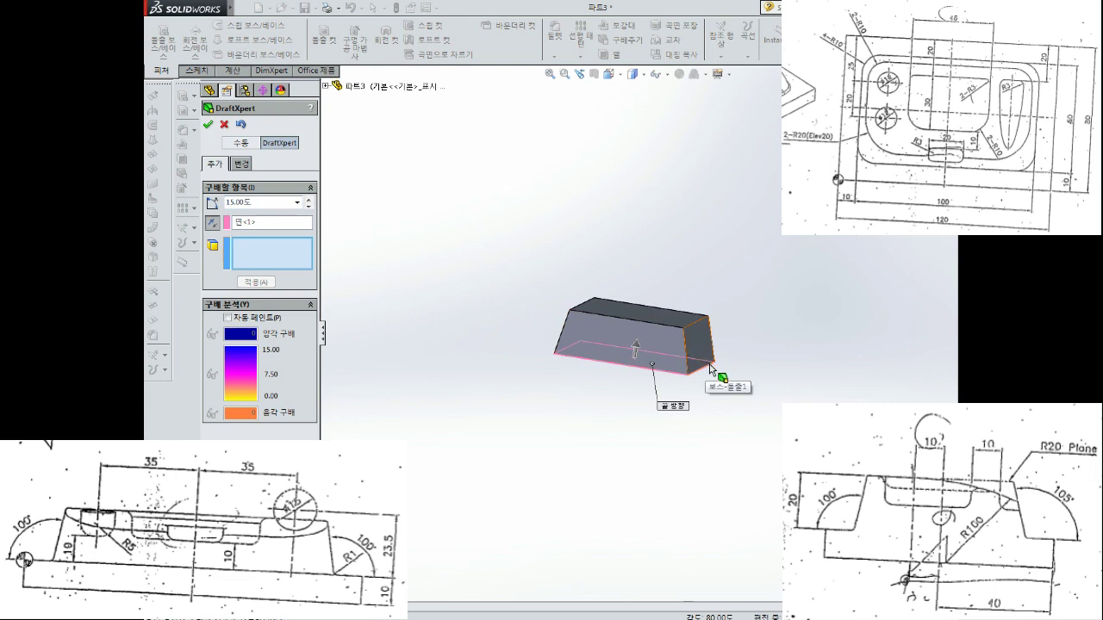
{"action": "left_click", "coordinate": [208, 124]}
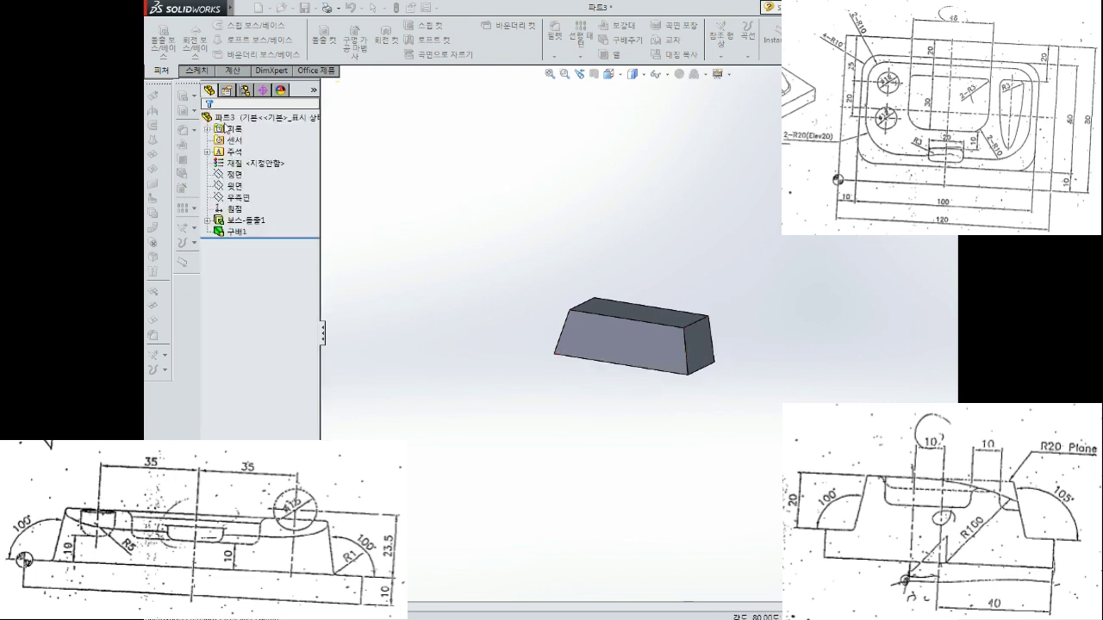
Start a sketch on the Right Plane and draw lines along the top, bottom and left edges
{"action": "left_click", "coordinate": [239, 199]}
{"action": "left_click", "coordinate": [250, 181]}
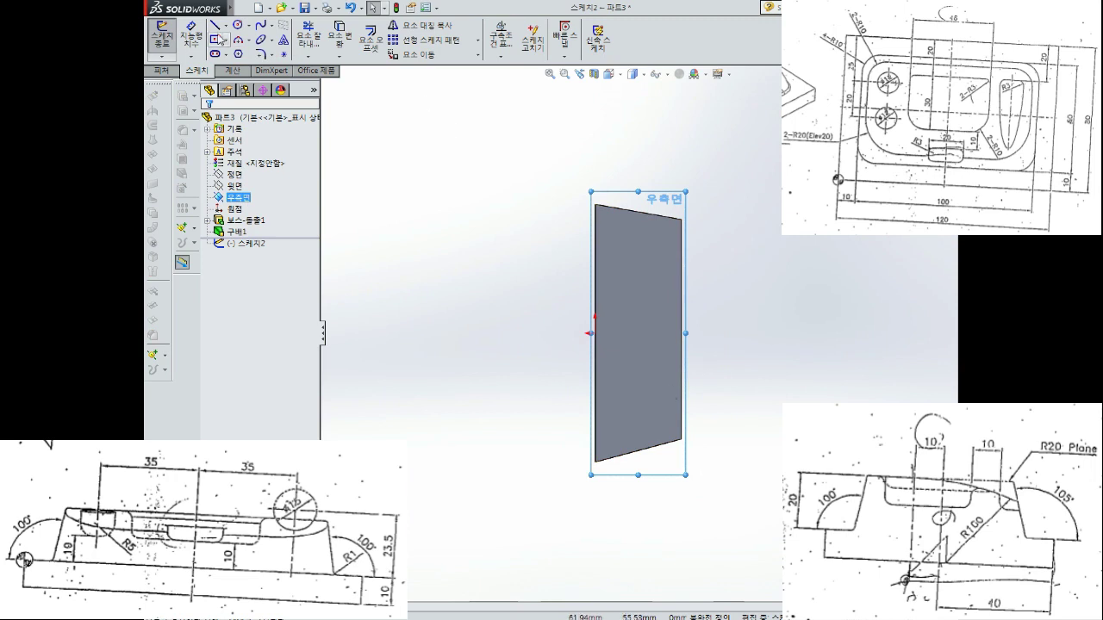
{"action": "left_click", "coordinate": [214, 25]}
{"action": "left_click", "coordinate": [596, 205]}
{"action": "left_click", "coordinate": [681, 219]}
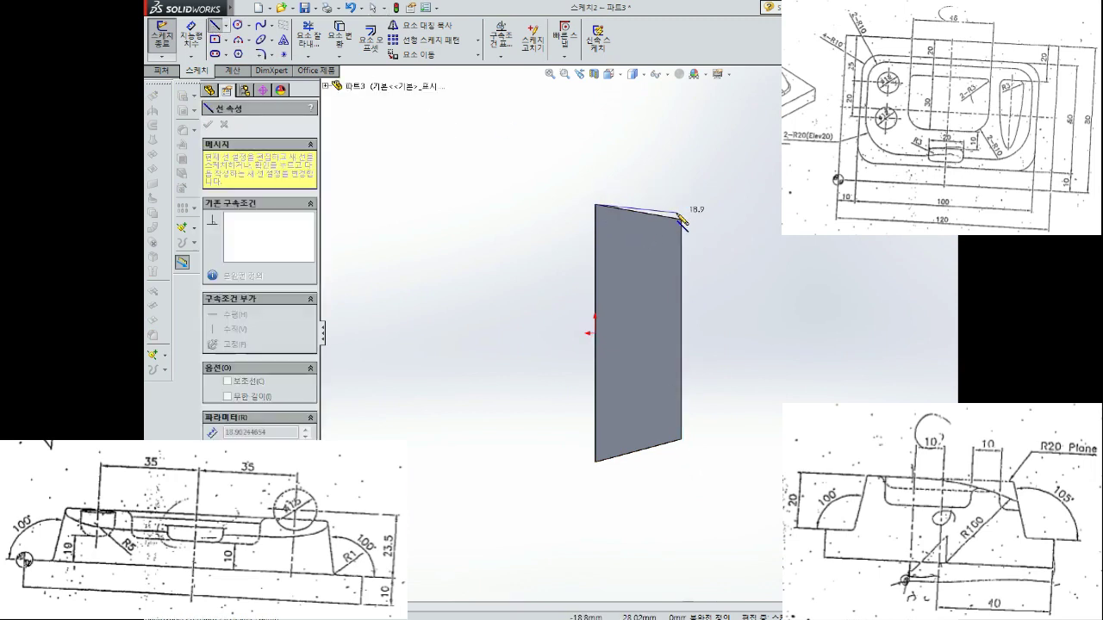
{"action": "key", "text": "Escape"}
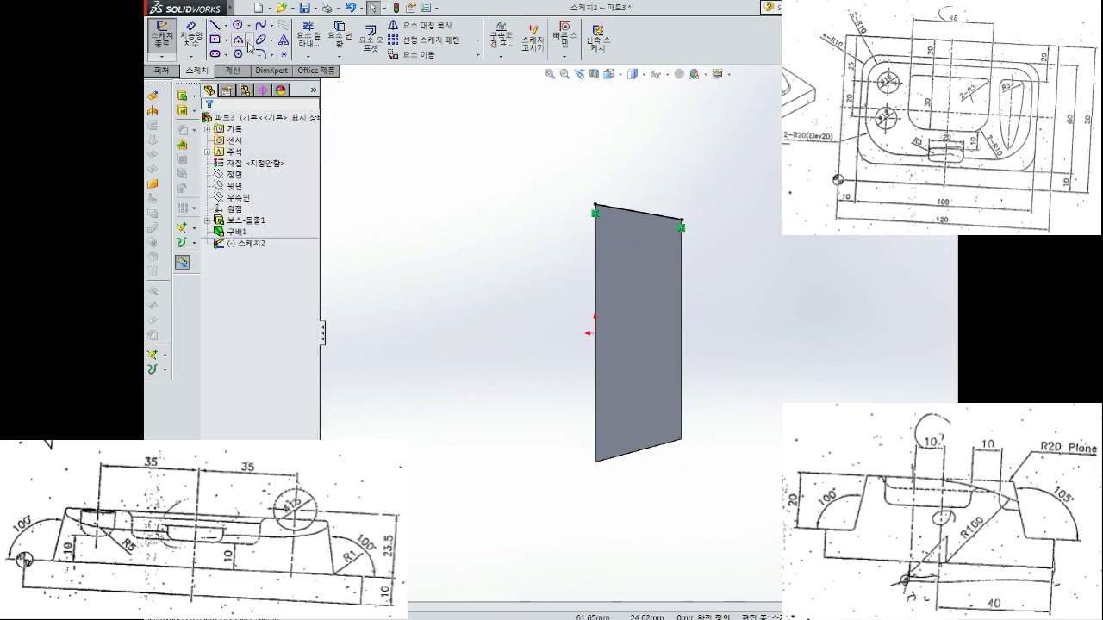
{"action": "left_click", "coordinate": [217, 27]}
{"action": "left_click", "coordinate": [682, 440]}
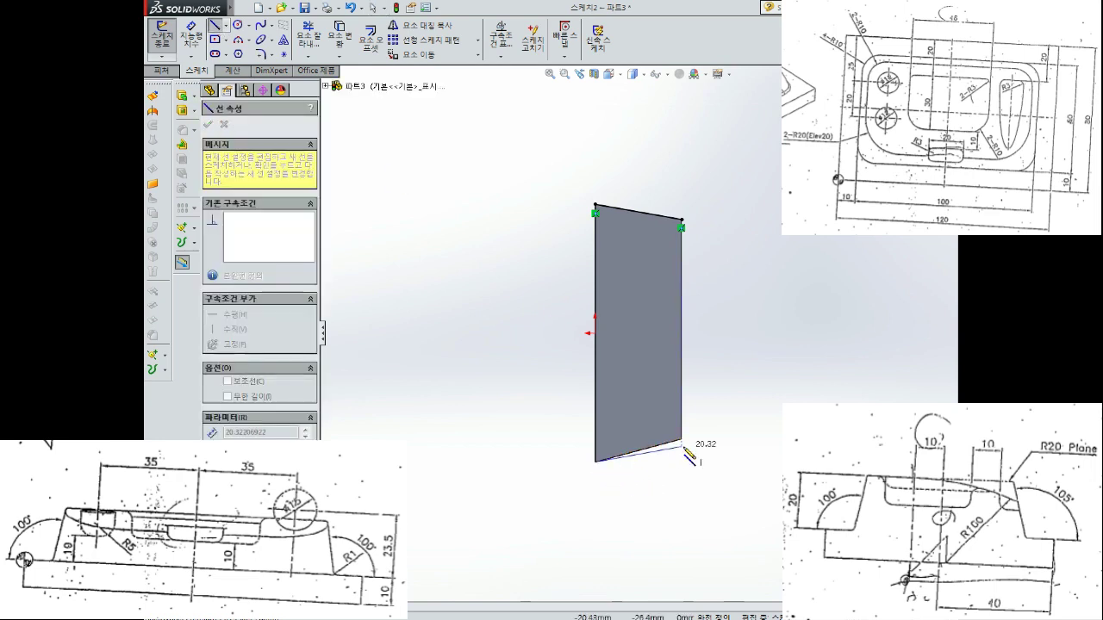
{"action": "key", "text": "Escape"}
{"action": "left_click", "coordinate": [214, 25]}
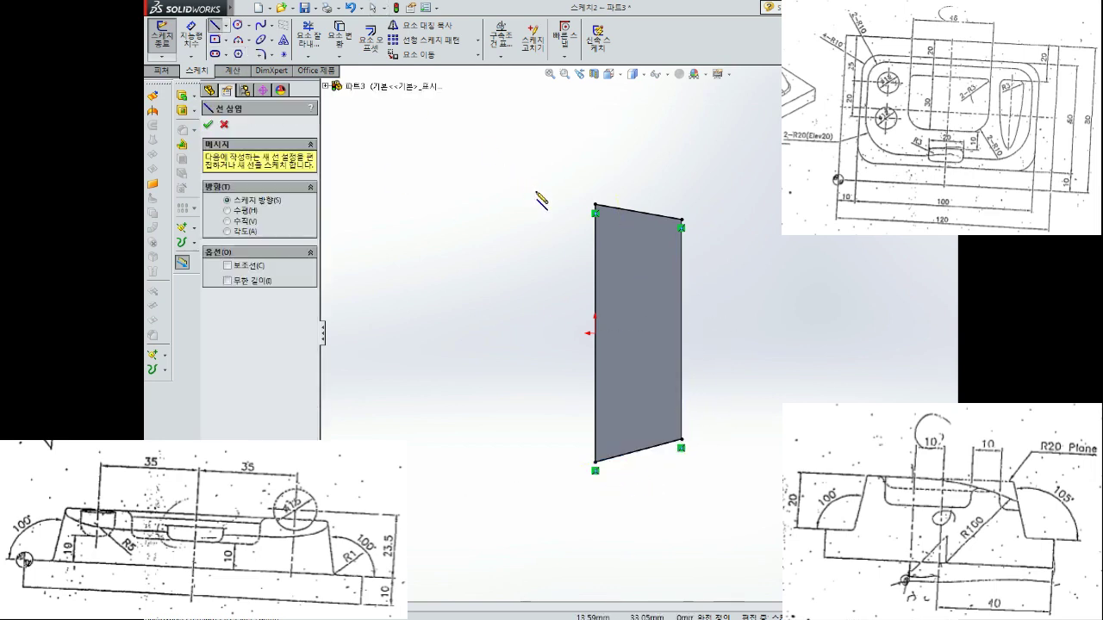
{"action": "left_click", "coordinate": [594, 207]}
{"action": "left_click", "coordinate": [595, 469]}
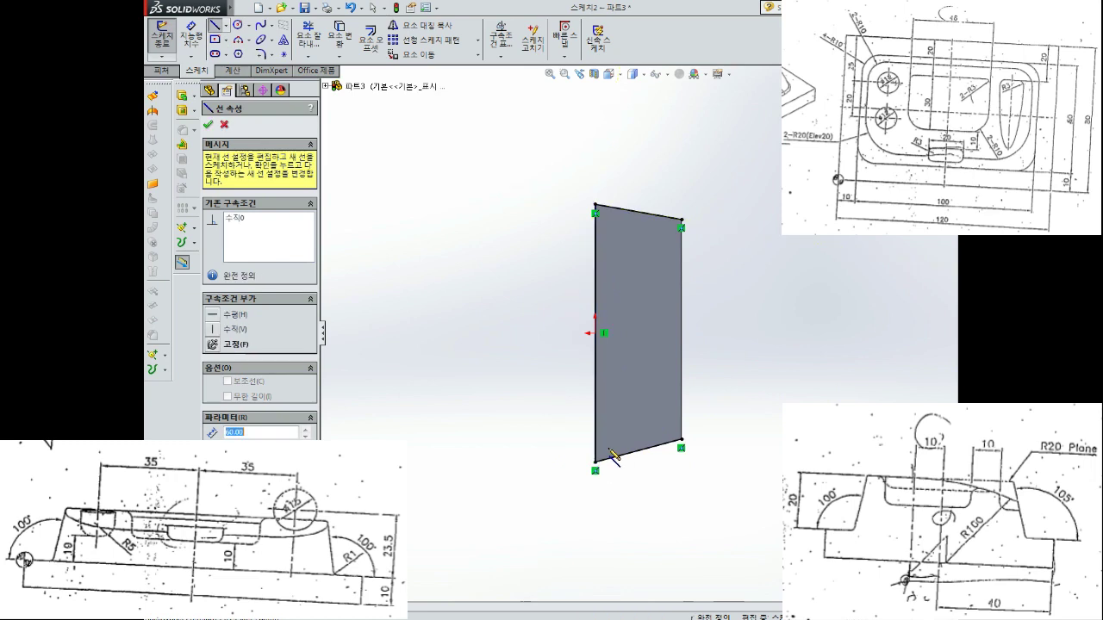
{"action": "key", "text": "Escape"}
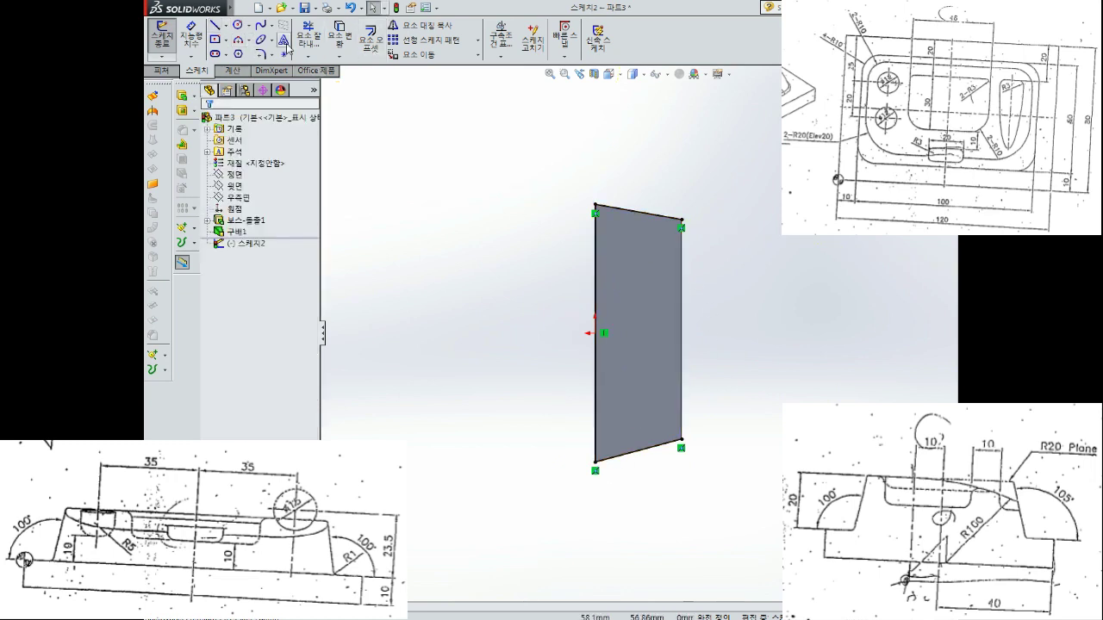
Add 80° and 75° angle dimensions between the left line and the slanted lines
{"action": "left_click", "coordinate": [197, 38]}
{"action": "left_click", "coordinate": [652, 214]}
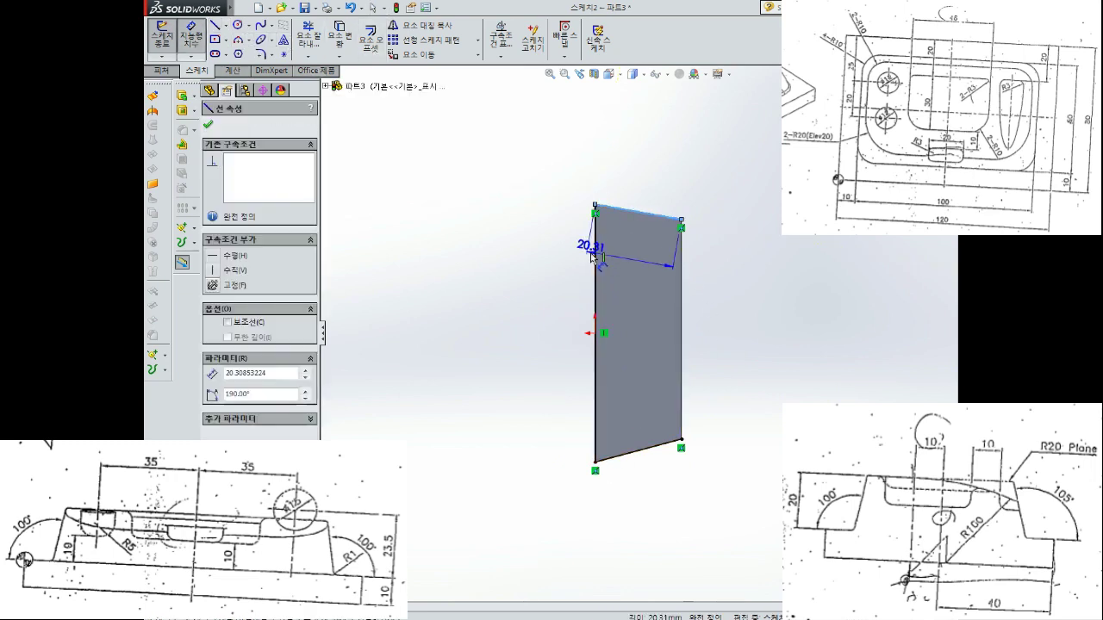
{"action": "left_click", "coordinate": [596, 254]}
{"action": "left_click", "coordinate": [638, 270]}
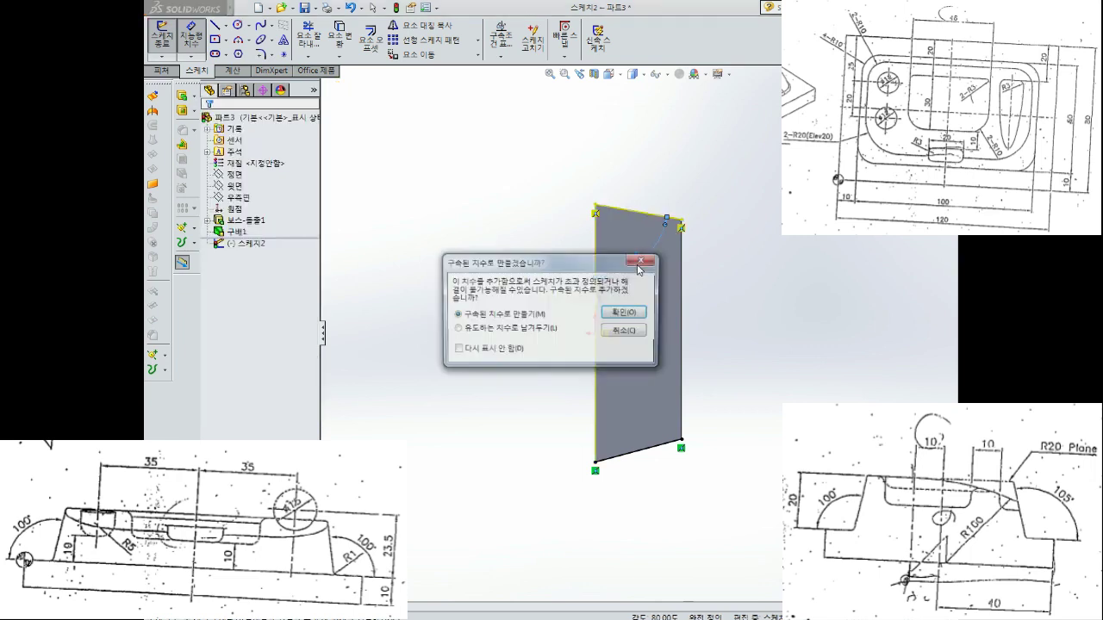
{"action": "left_click", "coordinate": [629, 311]}
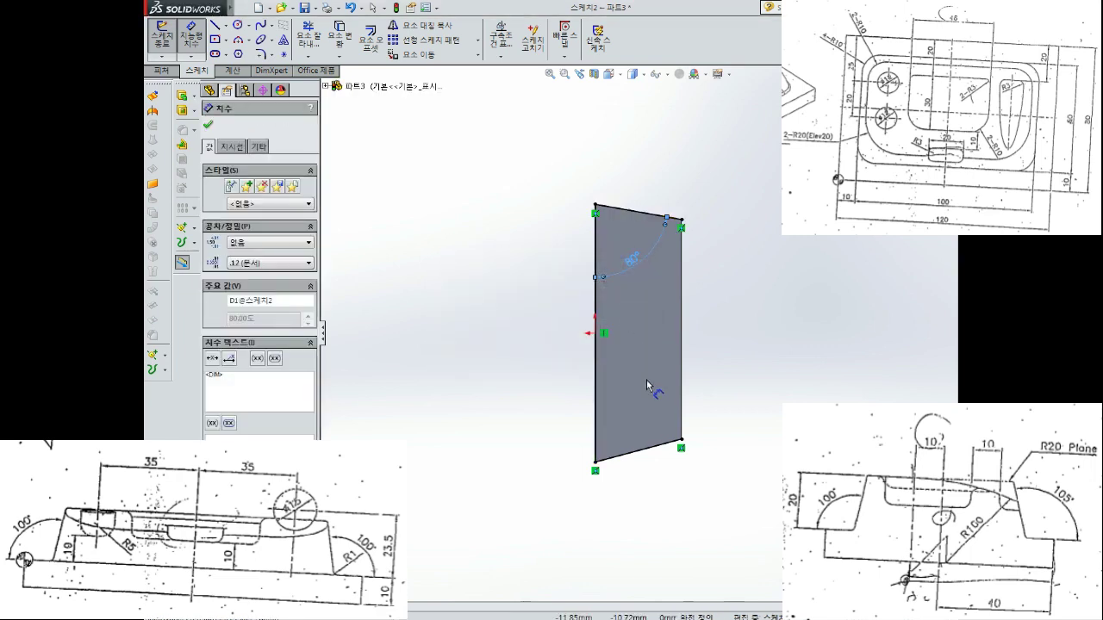
{"action": "left_click", "coordinate": [596, 439]}
{"action": "left_click", "coordinate": [639, 456]}
{"action": "left_click", "coordinate": [685, 405]}
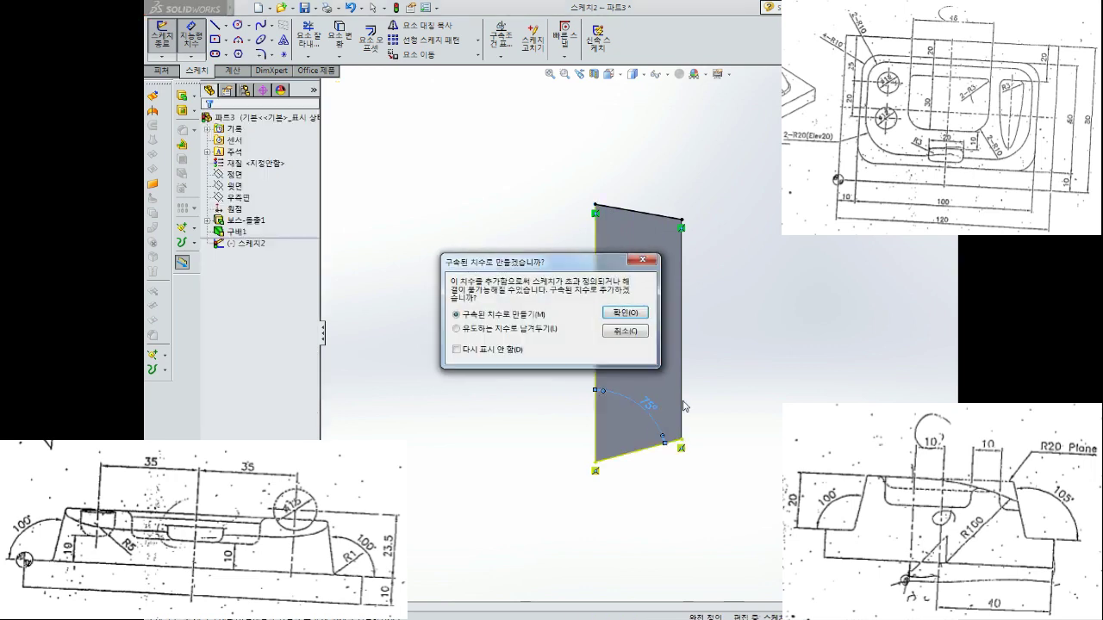
{"action": "left_click", "coordinate": [640, 317]}
{"action": "middle_click_drag", "start_coordinate": [750, 387], "coordinate": [739, 387]}
{"action": "mouse_move", "coordinate": [763, 350]}
{"action": "middle_mouse_down"}
{"action": "mouse_move", "coordinate": [782, 370]}
{"action": "mouse_move", "coordinate": [700, 326]}
{"action": "mouse_move", "coordinate": [690, 355]}
{"action": "mouse_move", "coordinate": [702, 377]}
{"action": "mouse_move", "coordinate": [702, 319]}
{"action": "mouse_move", "coordinate": [716, 321]}
{"action": "middle_mouse_up"}
{"action": "key", "text": "Escape"}
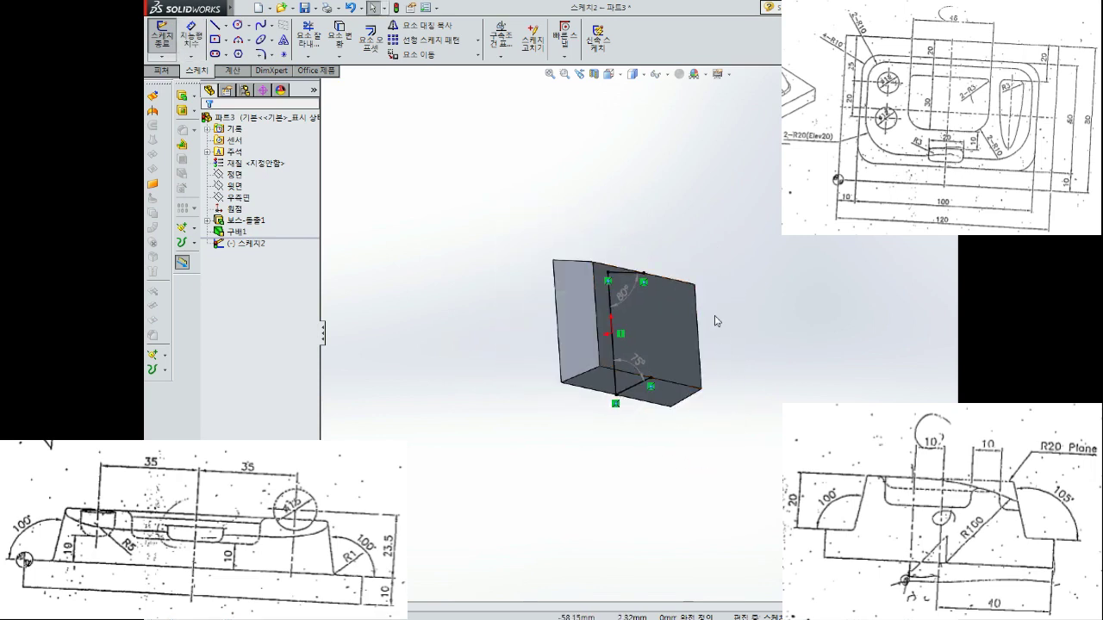
Exit the sketch and discard it, leaving only the tapered block
{"action": "left_click", "coordinate": [598, 453]}
{"action": "mouse_move", "coordinate": [534, 460]}
{"action": "middle_mouse_down"}
{"action": "mouse_move", "coordinate": [648, 374]}
{"action": "mouse_move", "coordinate": [741, 370]}
{"action": "middle_mouse_up"}
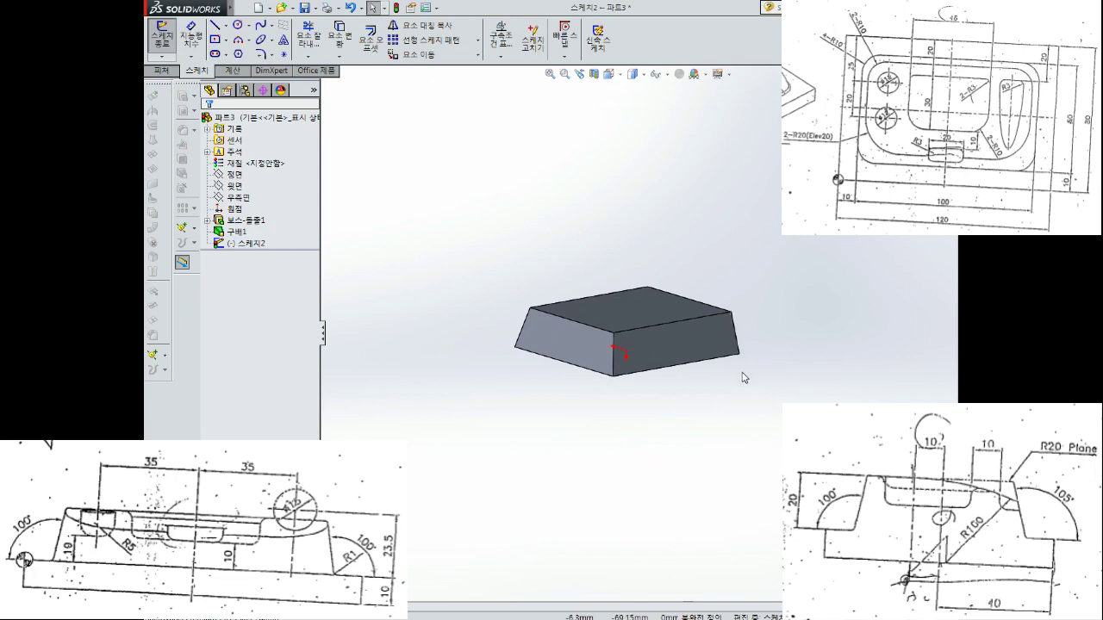
{"action": "mouse_move", "coordinate": [744, 376]}
{"action": "middle_mouse_down"}
{"action": "mouse_move", "coordinate": [800, 374]}
{"action": "mouse_move", "coordinate": [726, 357]}
{"action": "mouse_move", "coordinate": [726, 388]}
{"action": "mouse_move", "coordinate": [715, 371]}
{"action": "middle_mouse_up"}
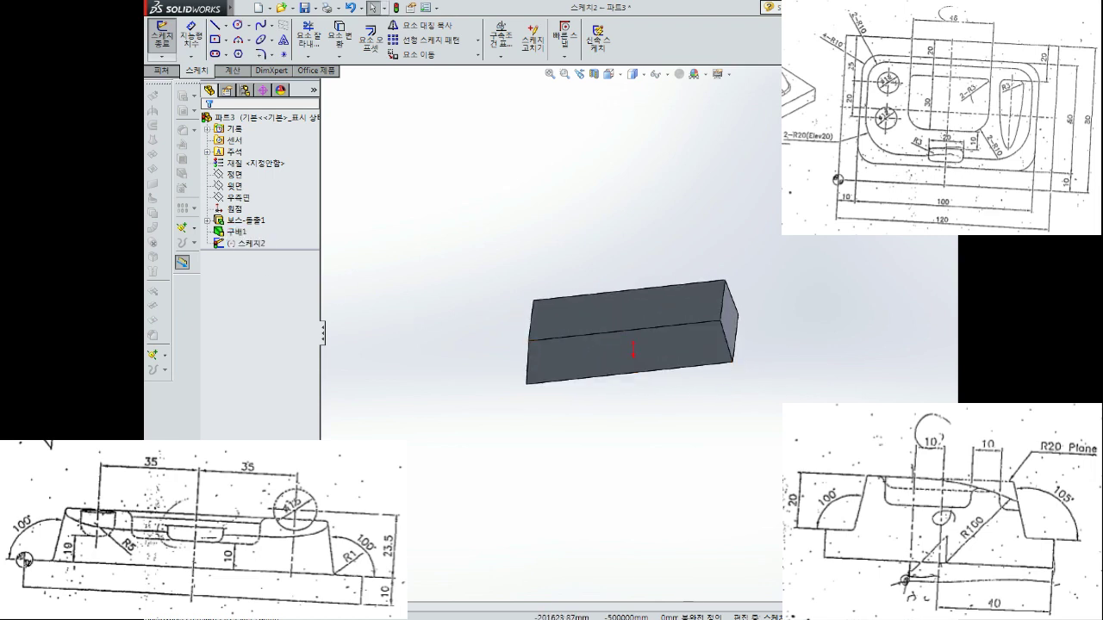
{"action": "left_click", "coordinate": [574, 326]}
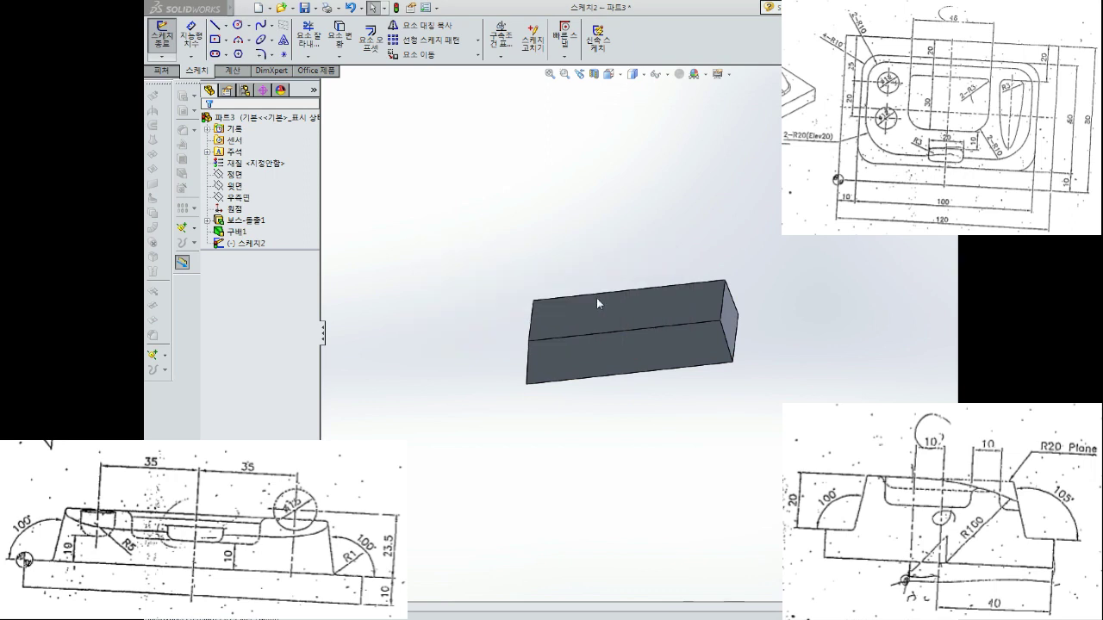
{"action": "middle_click_drag", "start_coordinate": [701, 164], "coordinate": [689, 172]}
{"action": "left_click", "coordinate": [237, 198]}
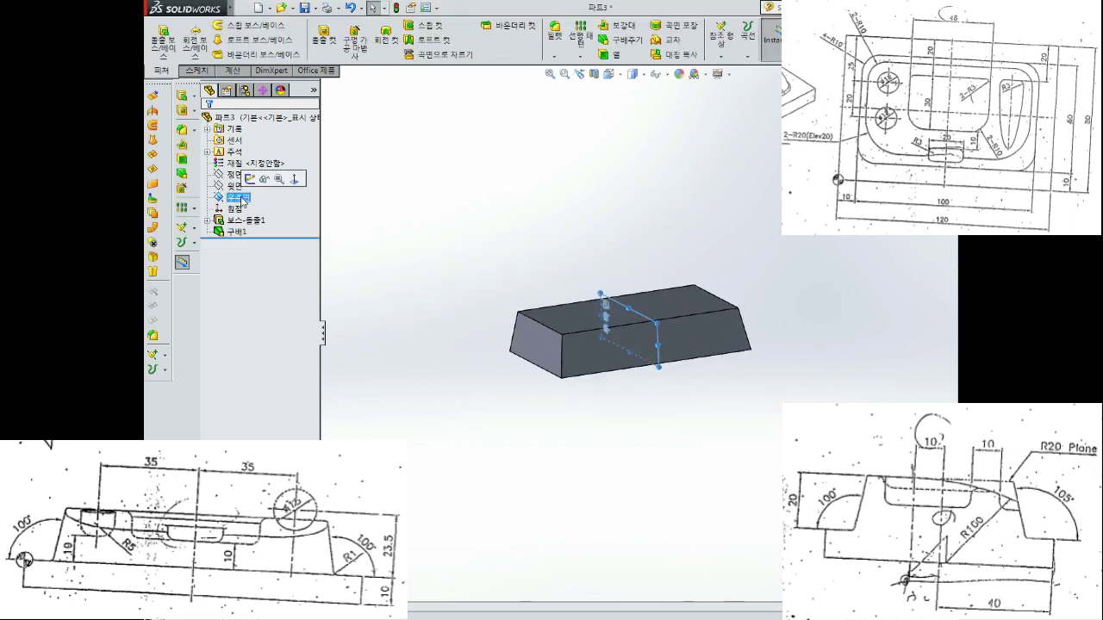
Open a new sketch on the Right Plane and view it Normal To (Ctrl+8)
{"action": "left_click", "coordinate": [250, 181]}
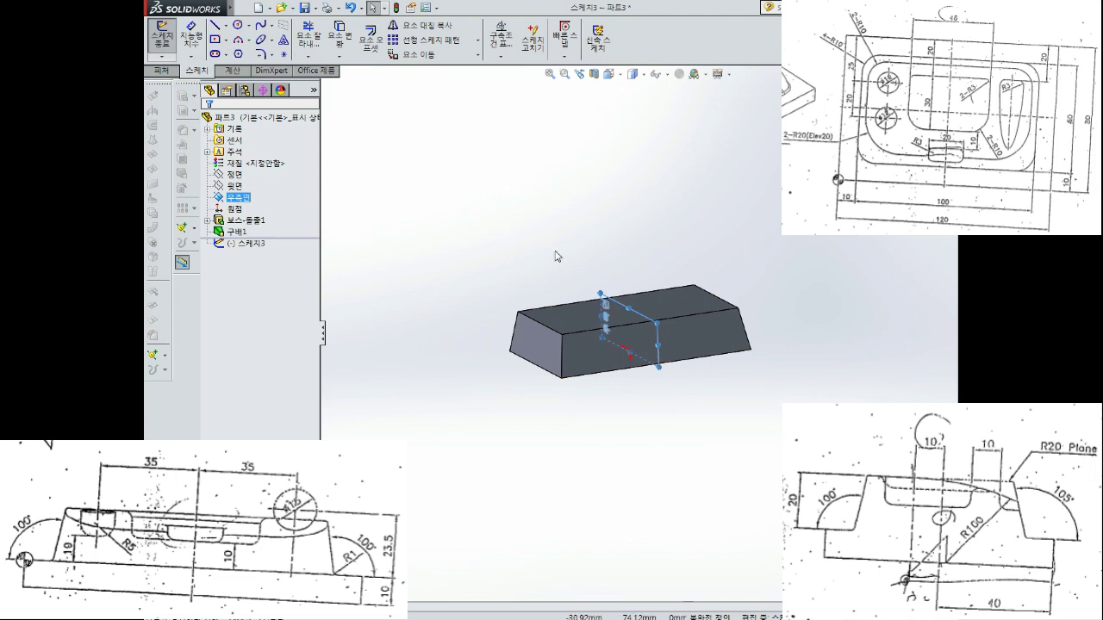
{"action": "key", "text": "ctrl+8"}
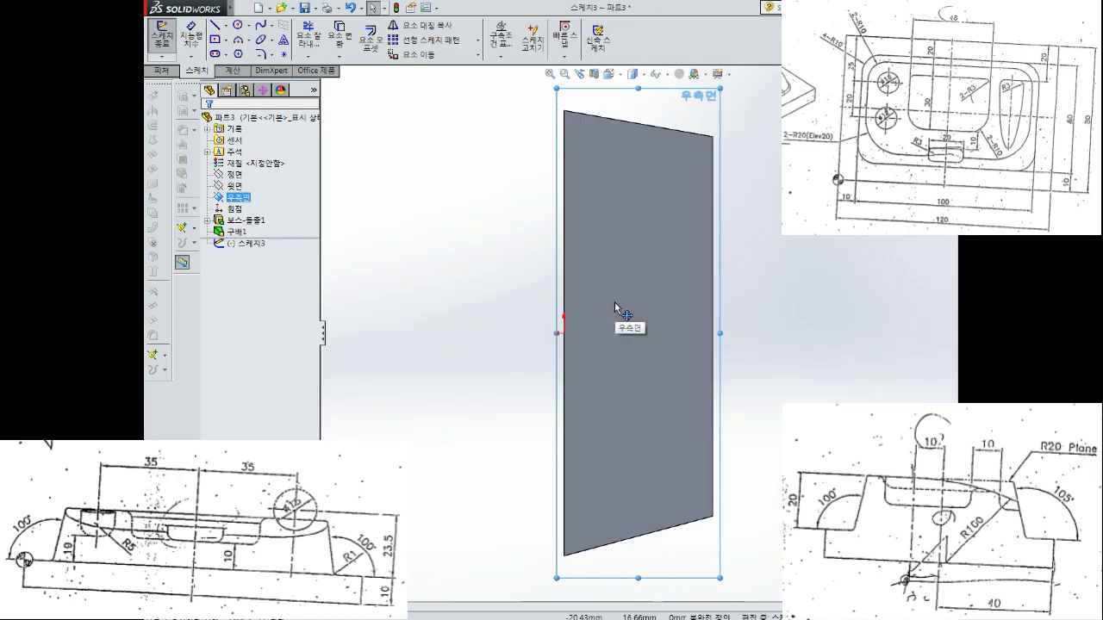
{"action": "scroll", "coordinate": [614, 302], "scroll_direction": "up", "scroll_amount": 3}
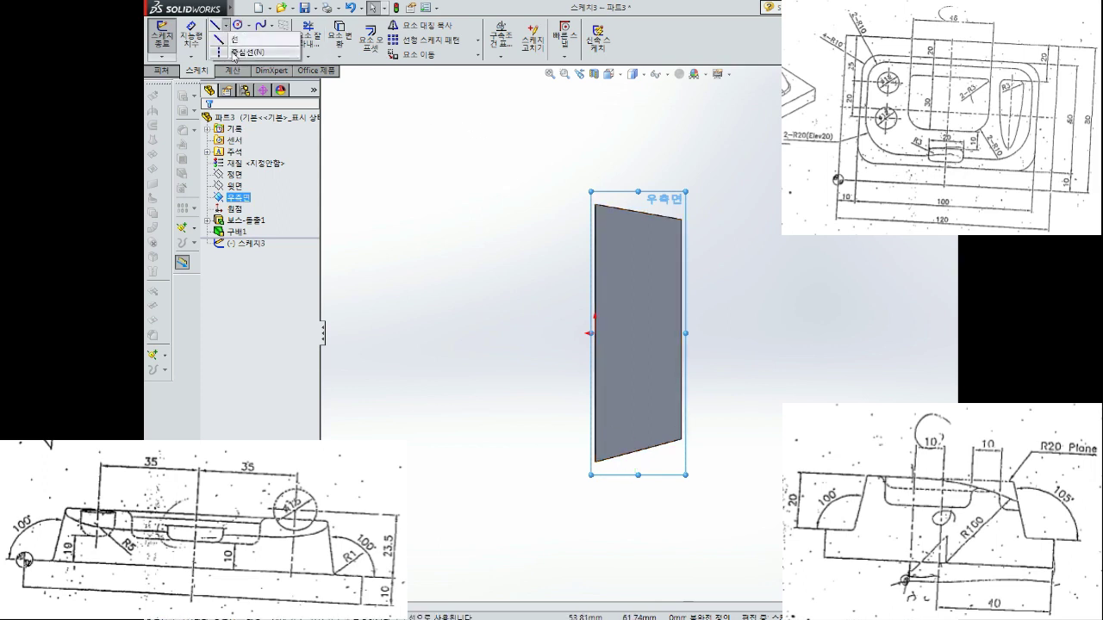
{"action": "left_click", "coordinate": [216, 53]}
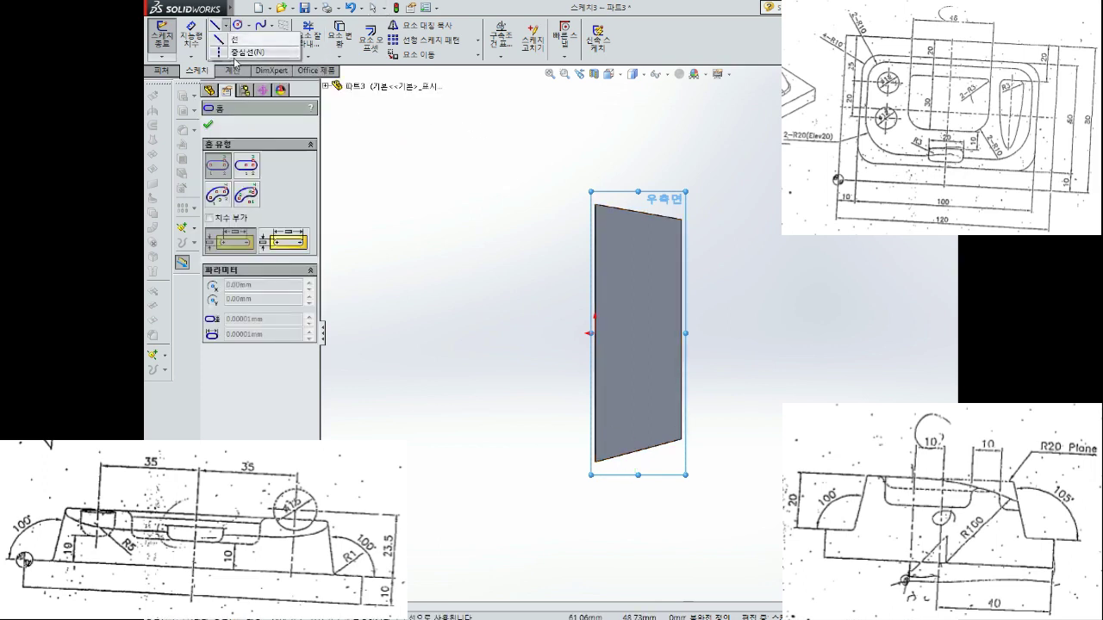
Draw a horizontal centerline from the origin to the right edge
{"action": "left_click", "coordinate": [215, 25]}
{"action": "left_click", "coordinate": [595, 332]}
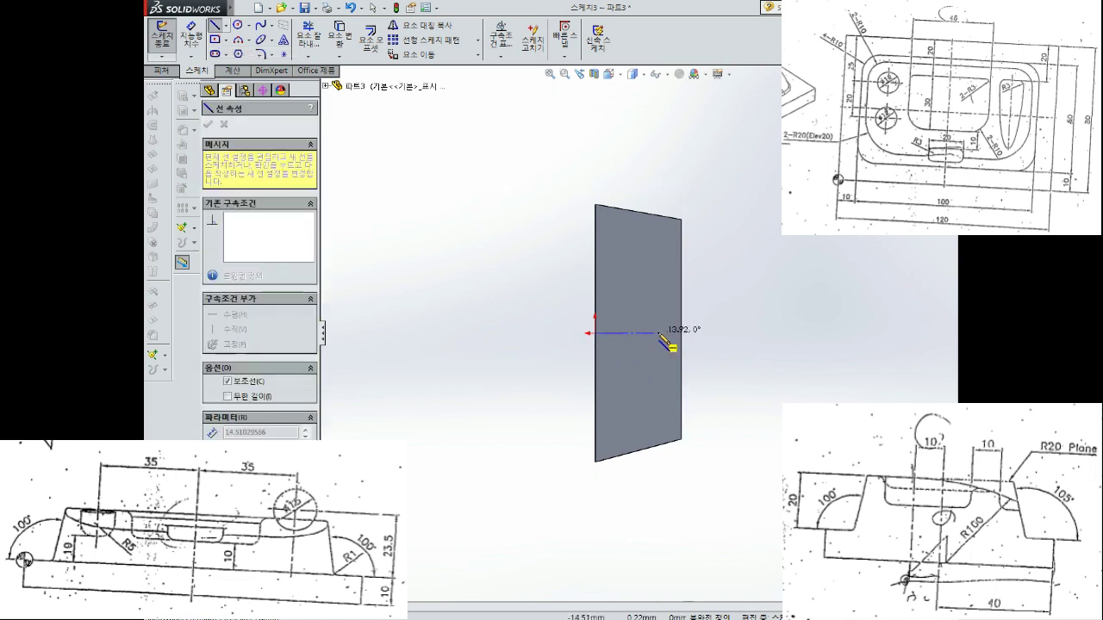
{"action": "left_click", "coordinate": [682, 333]}
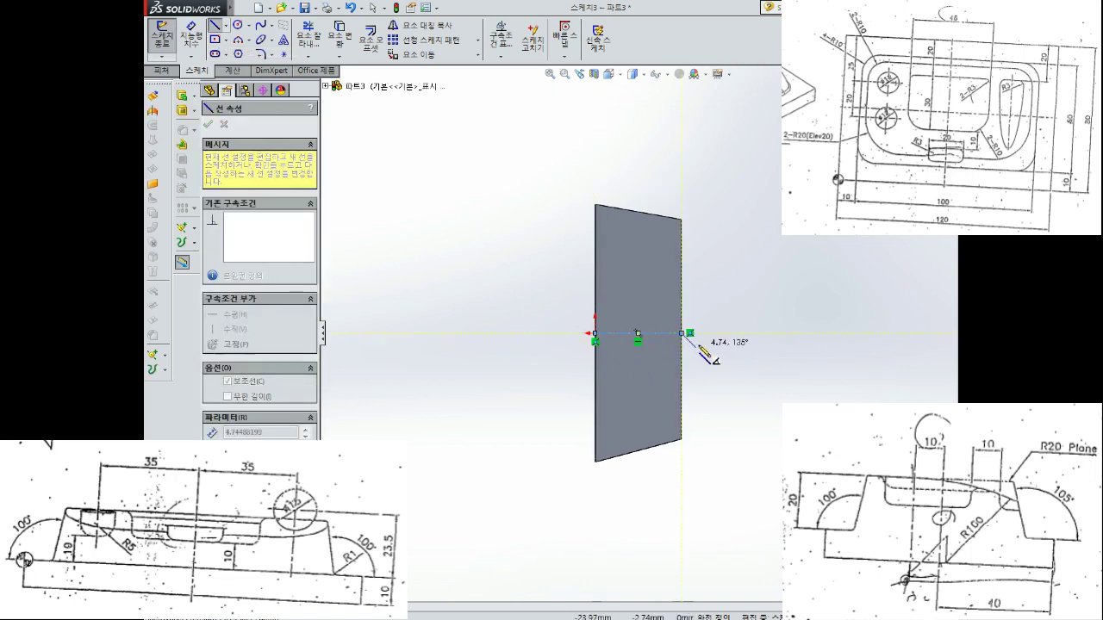
{"action": "key", "text": "Escape"}
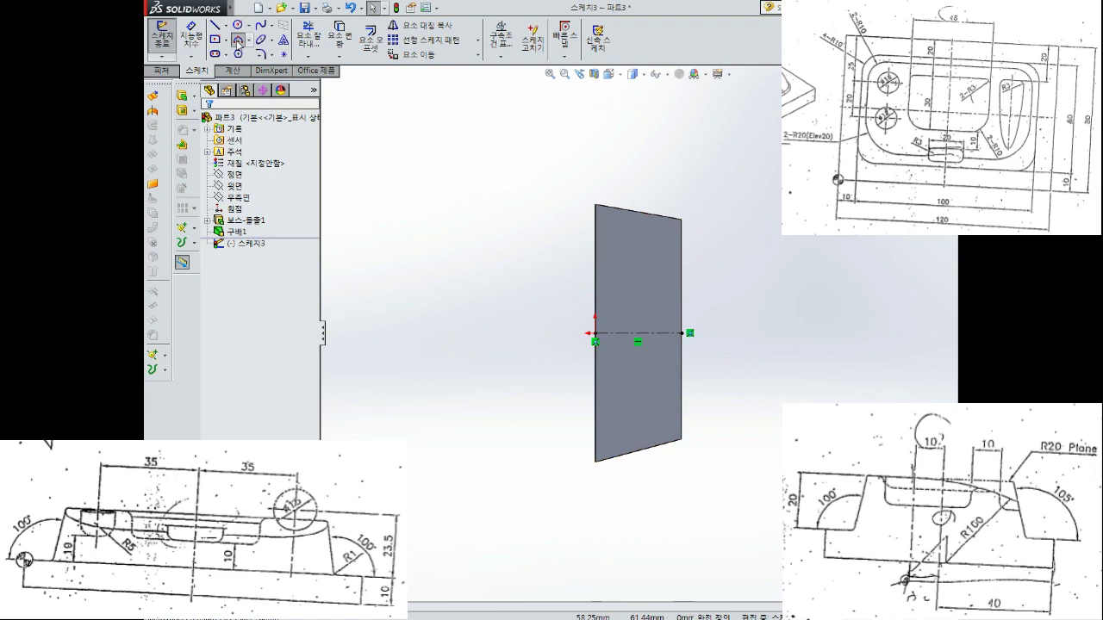
Draw a three-point arc curving down from the centerline's end toward the bottom edge
{"action": "left_click", "coordinate": [238, 39]}
{"action": "left_click", "coordinate": [682, 333]}
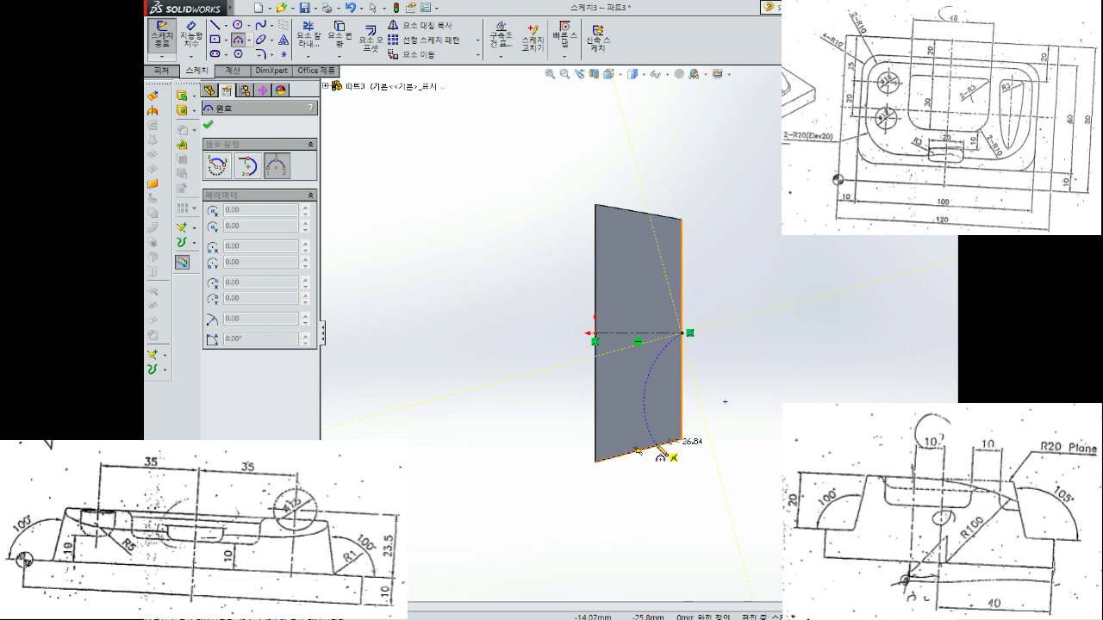
{"action": "left_click", "coordinate": [655, 448]}
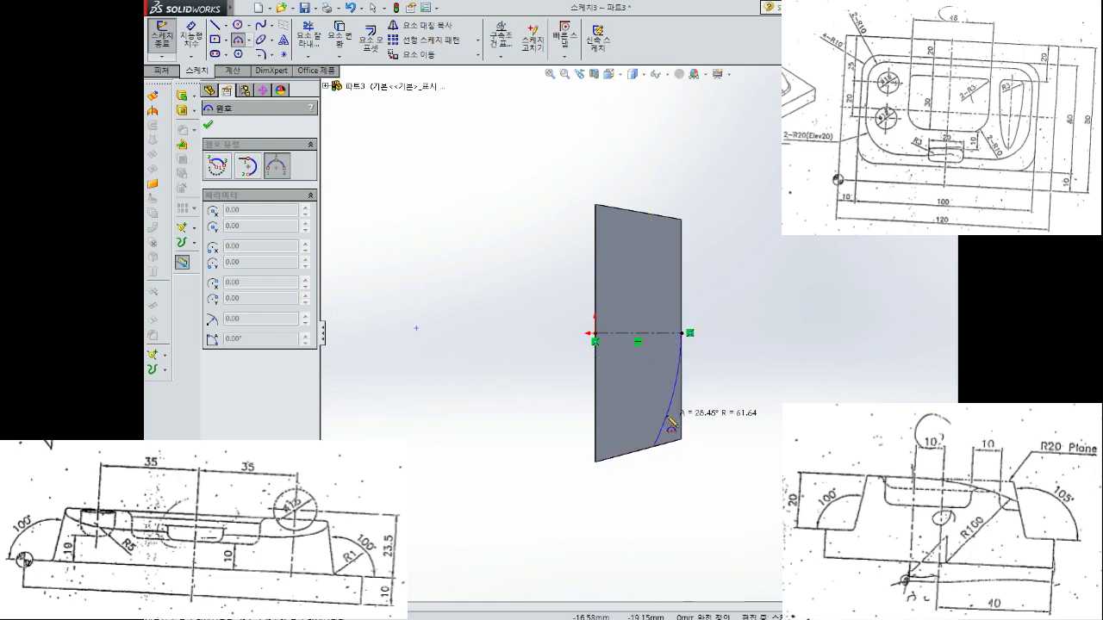
{"action": "left_click", "coordinate": [671, 414]}
{"action": "key", "text": "Escape"}
{"action": "key", "text": "f"}
{"action": "scroll", "coordinate": [658, 407], "scroll_direction": "down", "scroll_amount": 3}
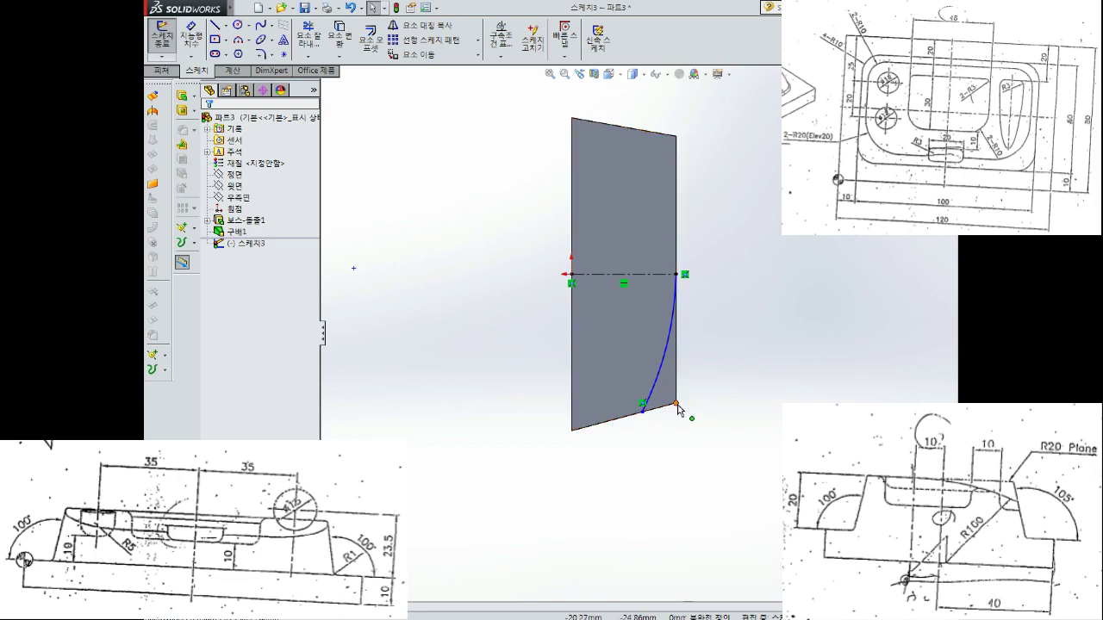
{"action": "left_click", "coordinate": [677, 405]}
{"action": "scroll", "coordinate": [655, 353], "scroll_direction": "up", "scroll_amount": 2}
Snap the arc's lower end onto the bottom corner of the face
{"action": "scroll", "coordinate": [654, 353], "scroll_direction": "up", "scroll_amount": 1}
{"action": "scroll", "coordinate": [638, 336], "scroll_direction": "down", "scroll_amount": 2}
{"action": "scroll", "coordinate": [617, 317], "scroll_direction": "down", "scroll_amount": 1}
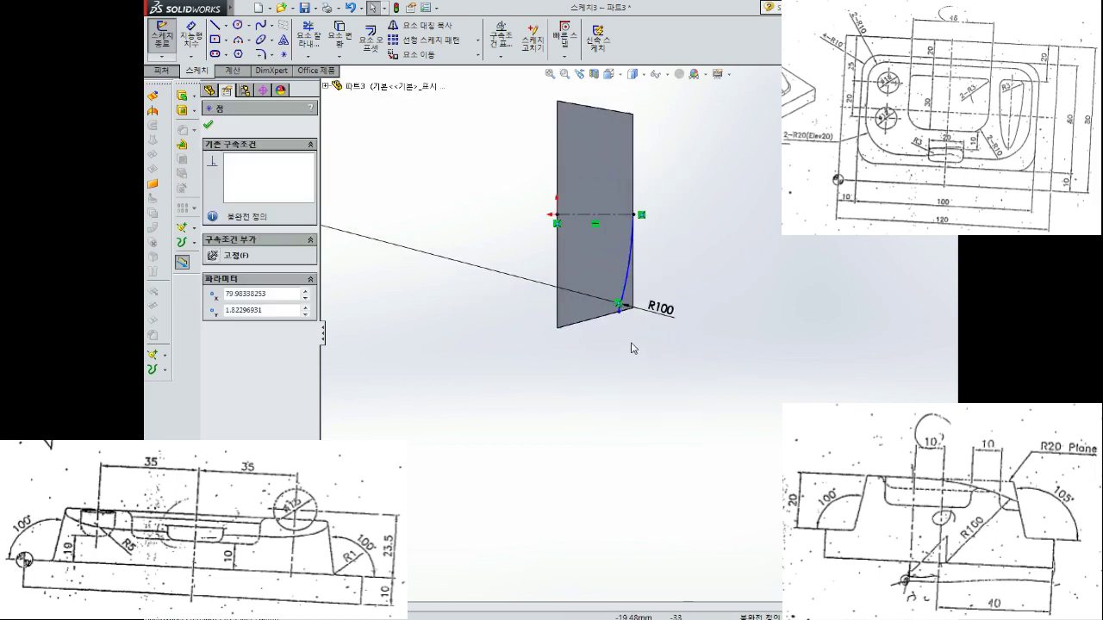
{"action": "mouse_move", "coordinate": [617, 303]}
{"action": "left_mouse_down"}
{"action": "mouse_move", "coordinate": [633, 308]}
{"action": "mouse_move", "coordinate": [600, 312]}
{"action": "left_mouse_up"}
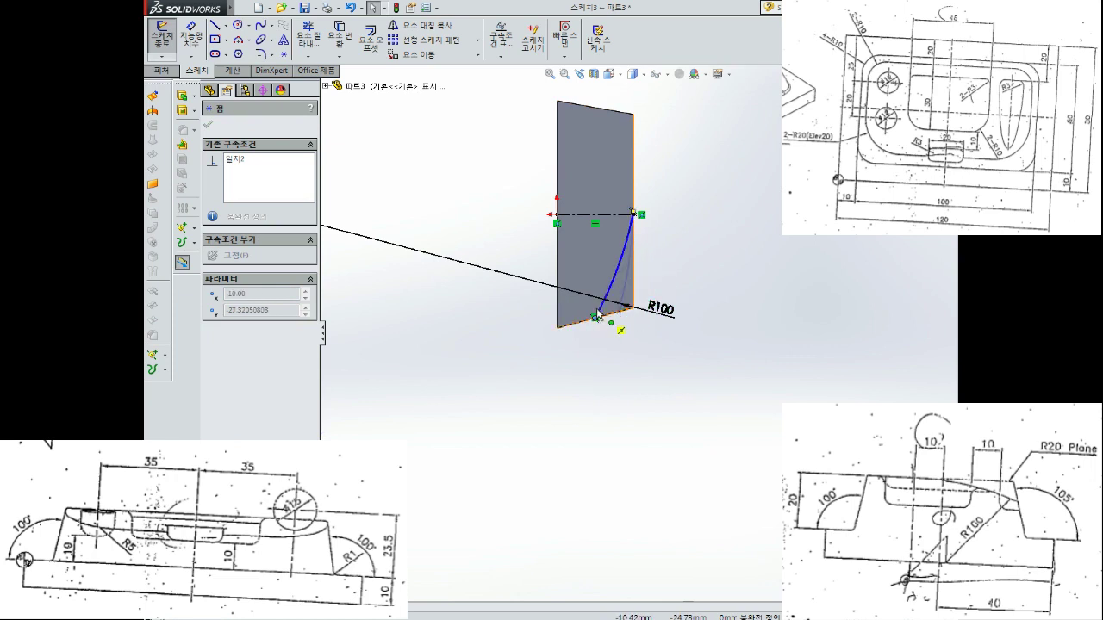
{"action": "scroll", "coordinate": [655, 304], "scroll_direction": "down", "scroll_amount": 1}
{"action": "left_click", "coordinate": [656, 299]}
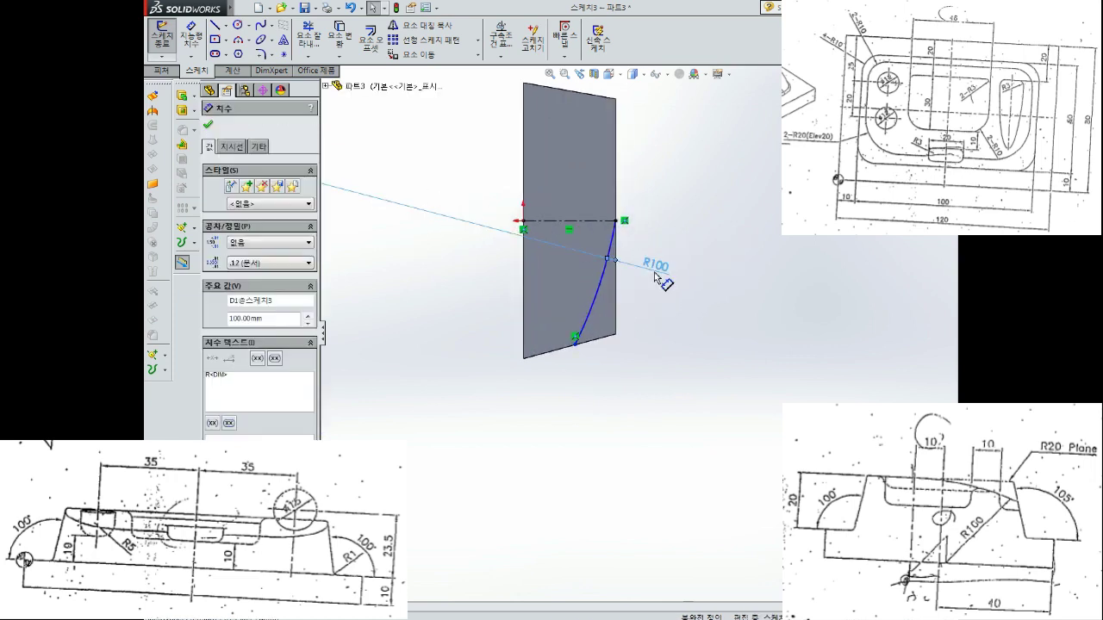
Dimension the arc radius as 100 mm
{"action": "left_click", "coordinate": [192, 35]}
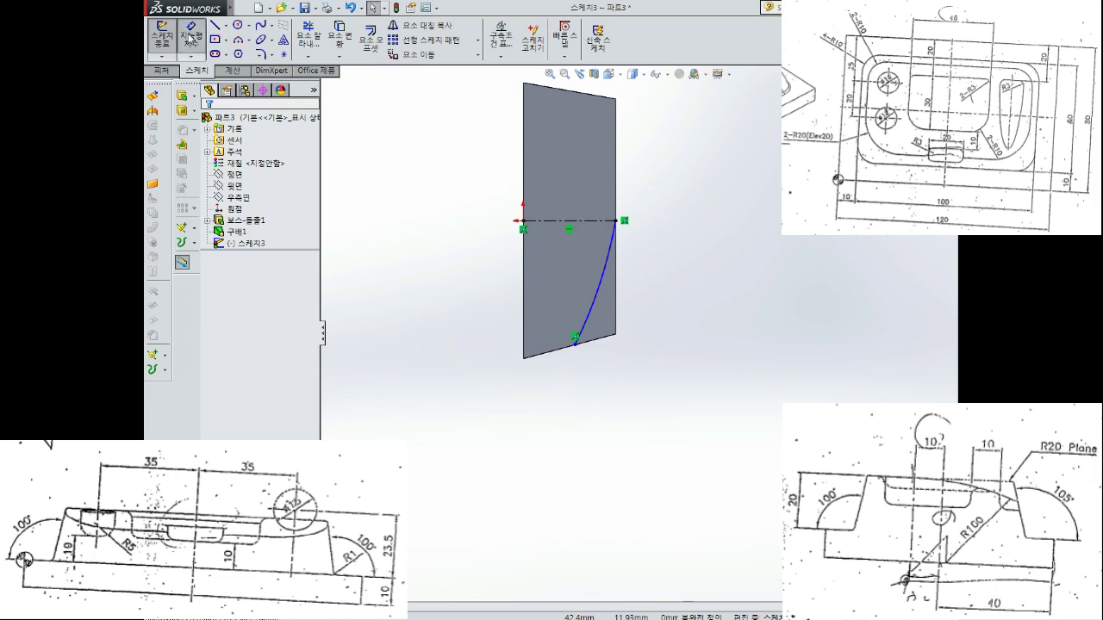
{"action": "left_click", "coordinate": [598, 294]}
{"action": "left_click", "coordinate": [624, 301]}
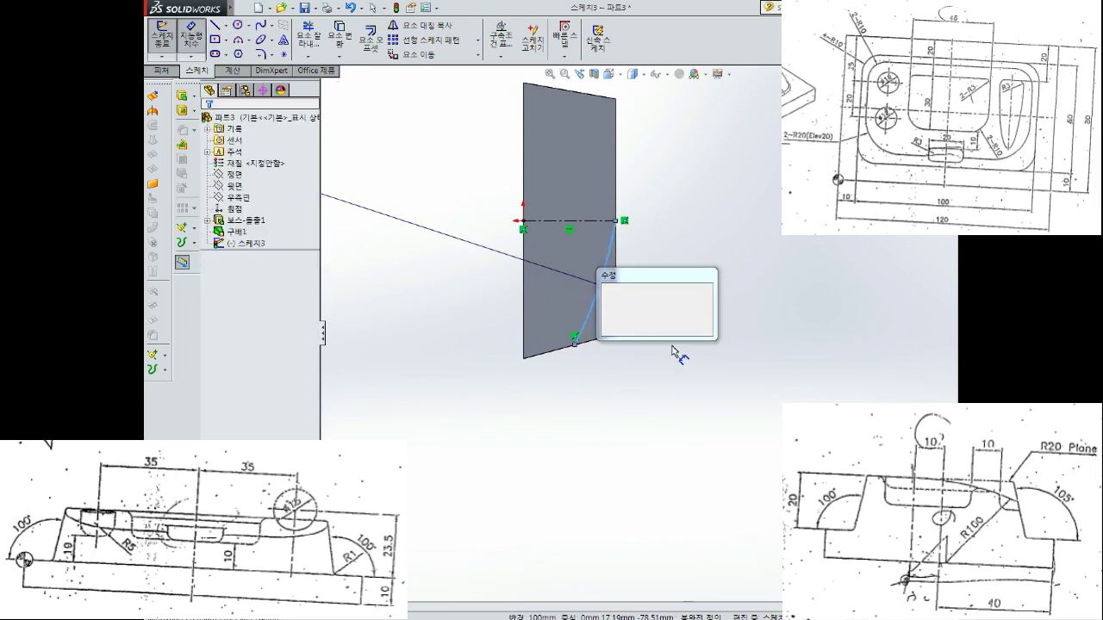
{"action": "key", "text": "Return"}
{"action": "scroll", "coordinate": [633, 328], "scroll_direction": "up", "scroll_amount": 3}
{"action": "middle_click_drag", "start_coordinate": [562, 319], "coordinate": [627, 330], "text": "ctrl"}
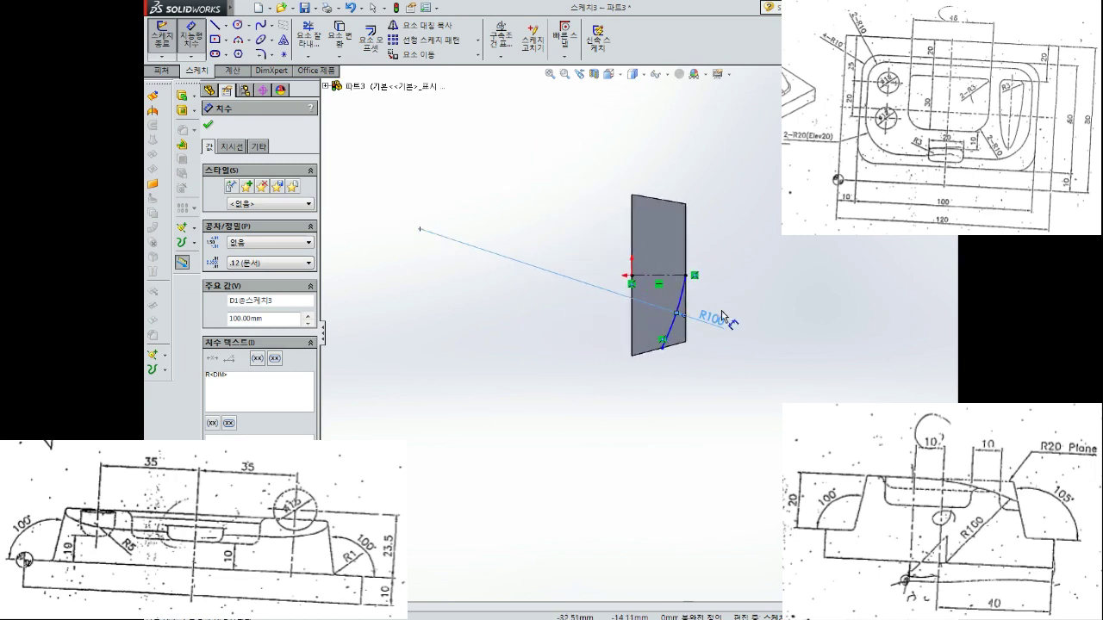
{"action": "scroll", "coordinate": [711, 317], "scroll_direction": "down", "scroll_amount": 1}
{"action": "key", "text": "Escape"}
{"action": "key", "text": "Escape"}
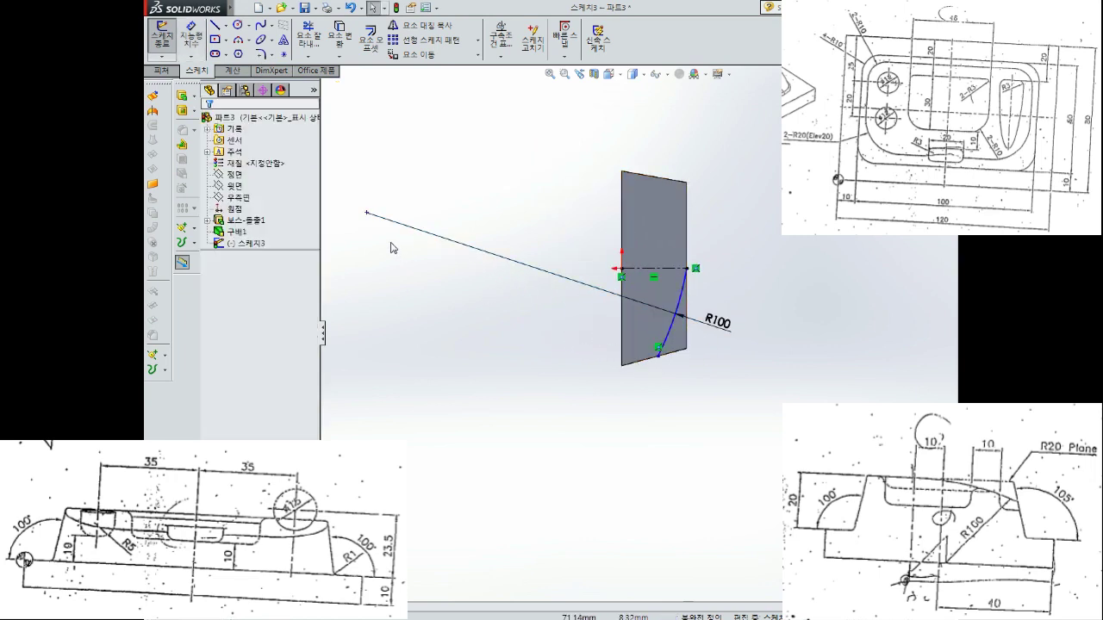
Slide the arc's lower endpoint down to the face's bottom corner
{"action": "left_click", "coordinate": [366, 215]}
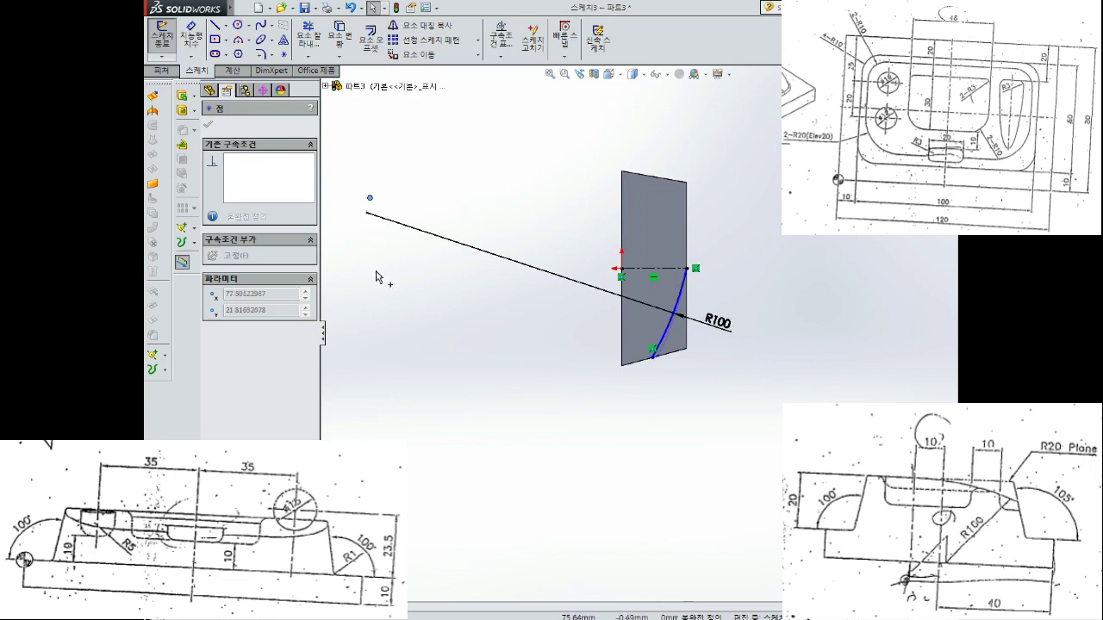
{"action": "mouse_move", "coordinate": [380, 196]}
{"action": "left_mouse_down"}
{"action": "mouse_move", "coordinate": [392, 226]}
{"action": "mouse_move", "coordinate": [362, 279]}
{"action": "left_mouse_up"}
{"action": "key", "text": "Escape"}
Dimension the sloped line's left end 5 mm vertically from the origin
{"action": "left_click", "coordinate": [191, 35]}
{"action": "left_click", "coordinate": [624, 271]}
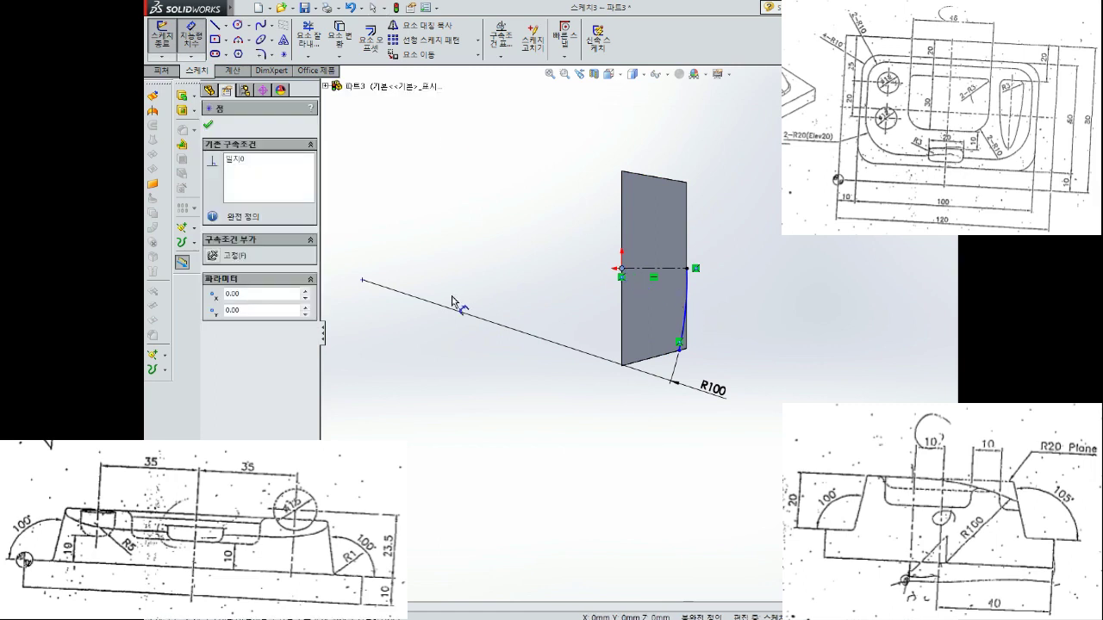
{"action": "left_click", "coordinate": [363, 279]}
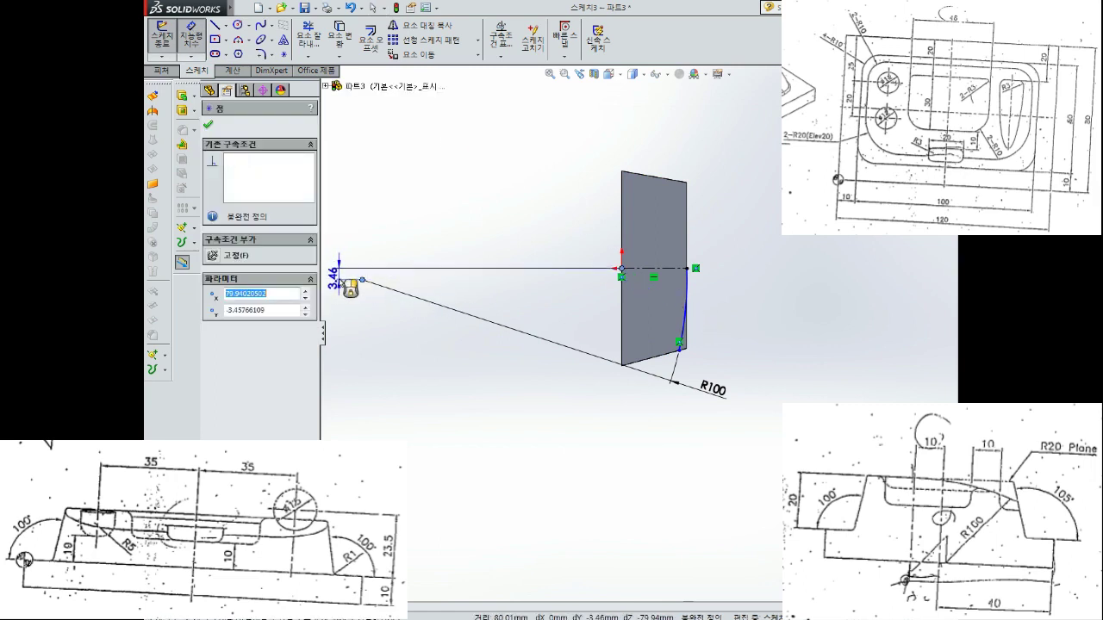
{"action": "left_click", "coordinate": [343, 290]}
{"action": "type", "text": "5"}
{"action": "key", "text": "Return"}
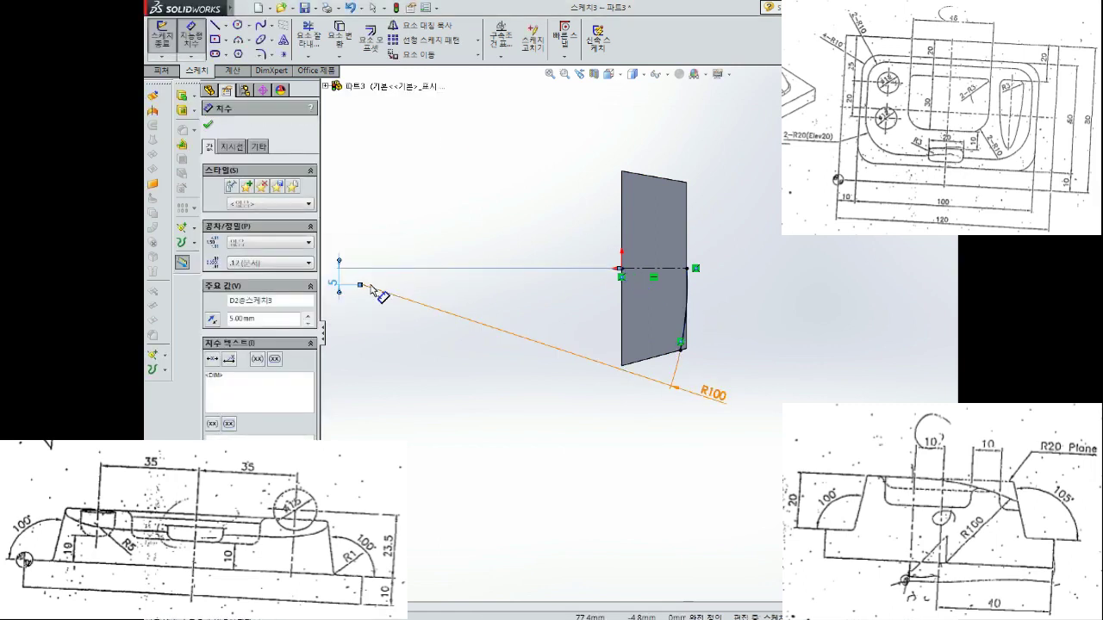
{"action": "scroll", "coordinate": [571, 377], "scroll_direction": "up", "scroll_amount": 2}
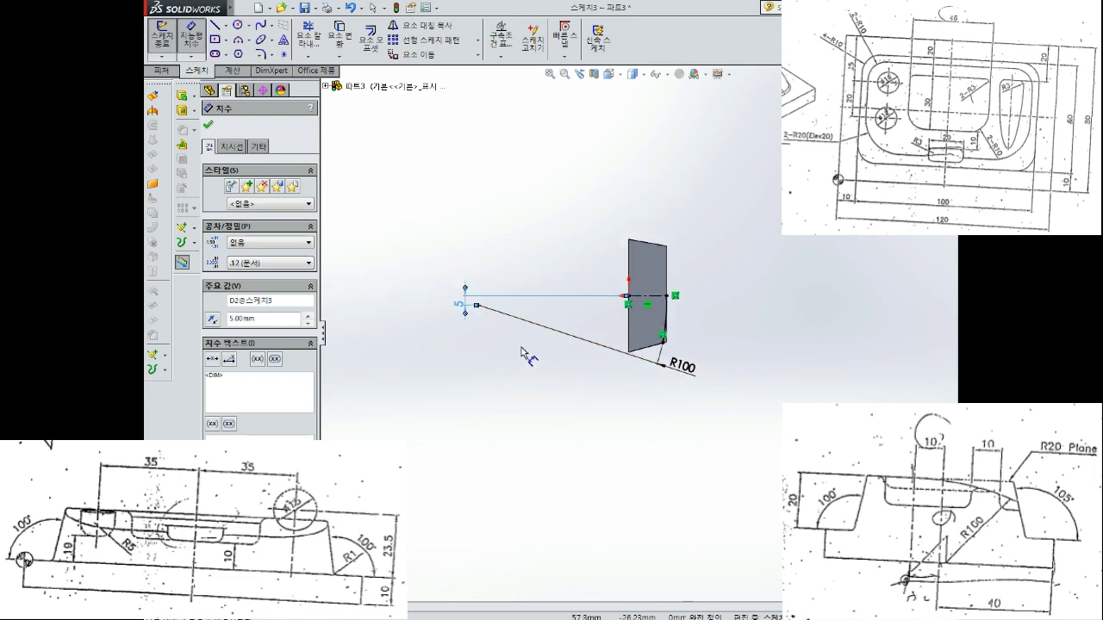
{"action": "scroll", "coordinate": [619, 310], "scroll_direction": "down", "scroll_amount": 3}
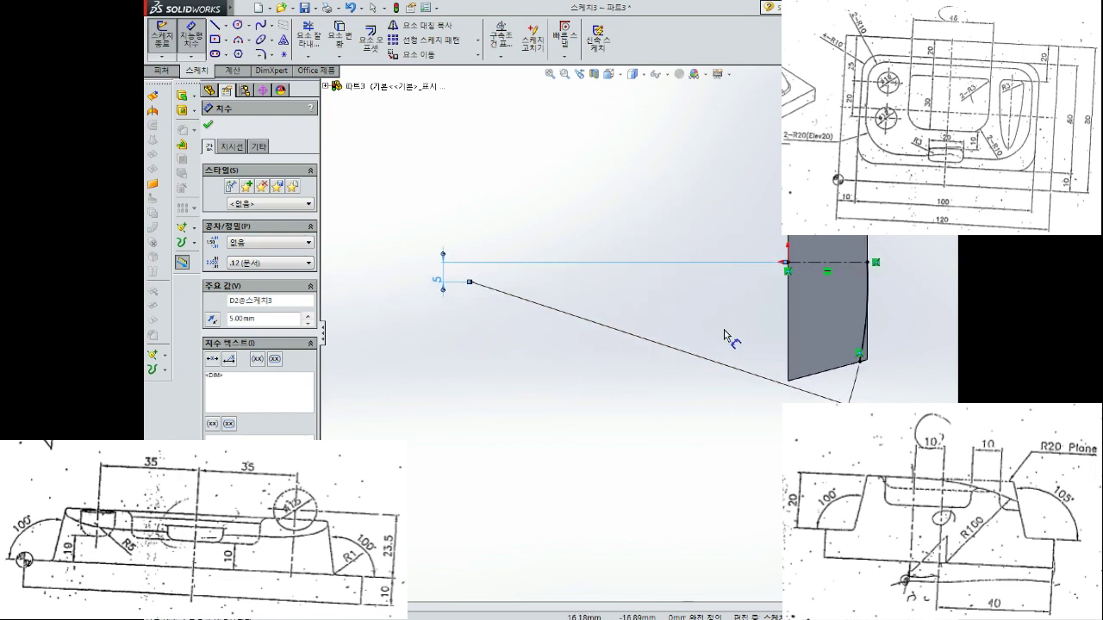
Reduce that offset to 3, then 1, then 0 mm, levelling the line end with the origin
{"action": "double_click", "coordinate": [437, 282]}
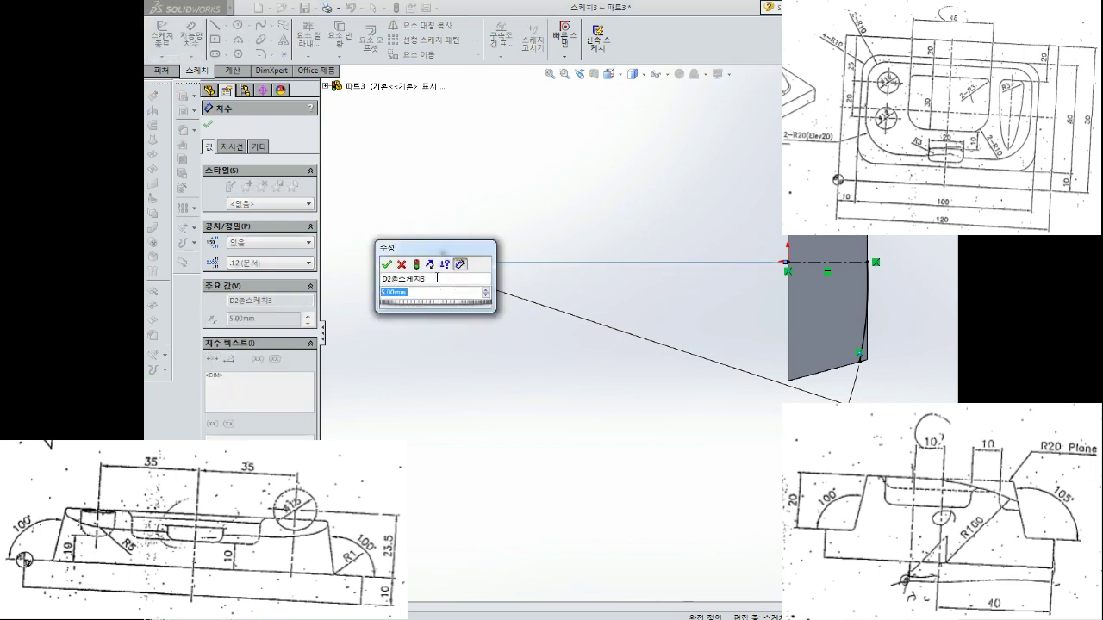
{"action": "type", "text": "3"}
{"action": "key", "text": "Return"}
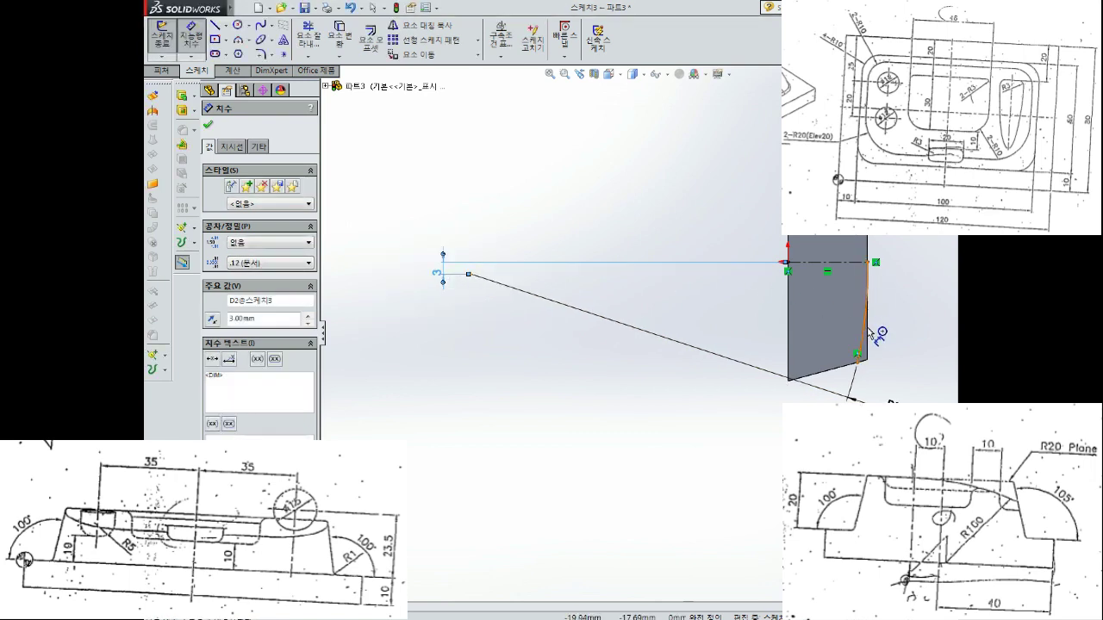
{"action": "double_click", "coordinate": [439, 272]}
{"action": "type", "text": "1"}
{"action": "key", "text": "Return"}
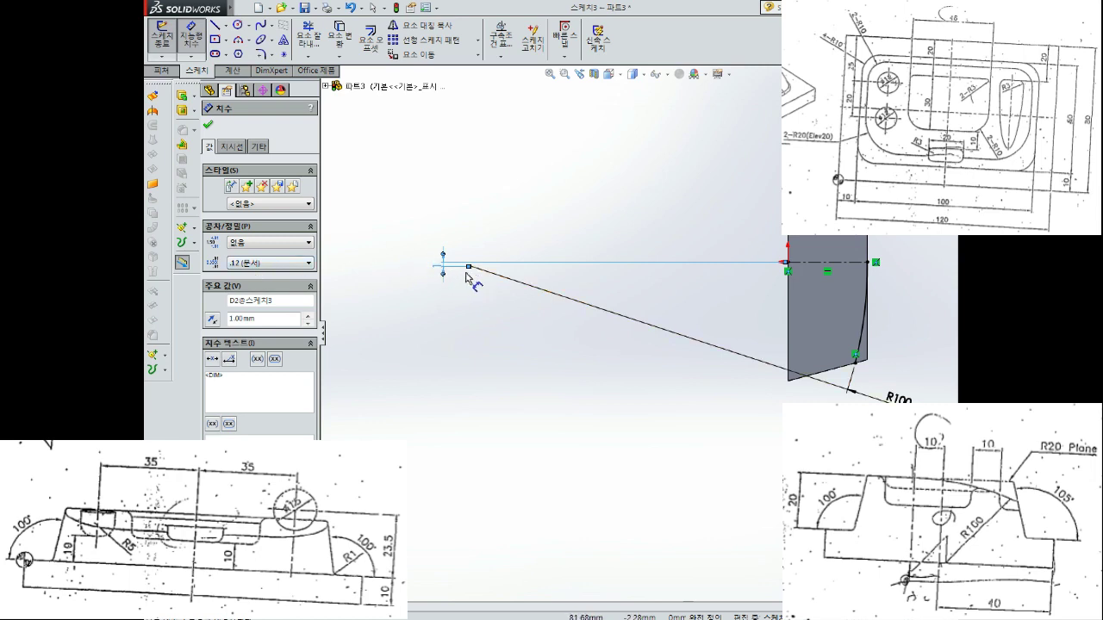
{"action": "left_click", "coordinate": [444, 274]}
{"action": "type", "text": "0"}
{"action": "key", "text": "Return"}
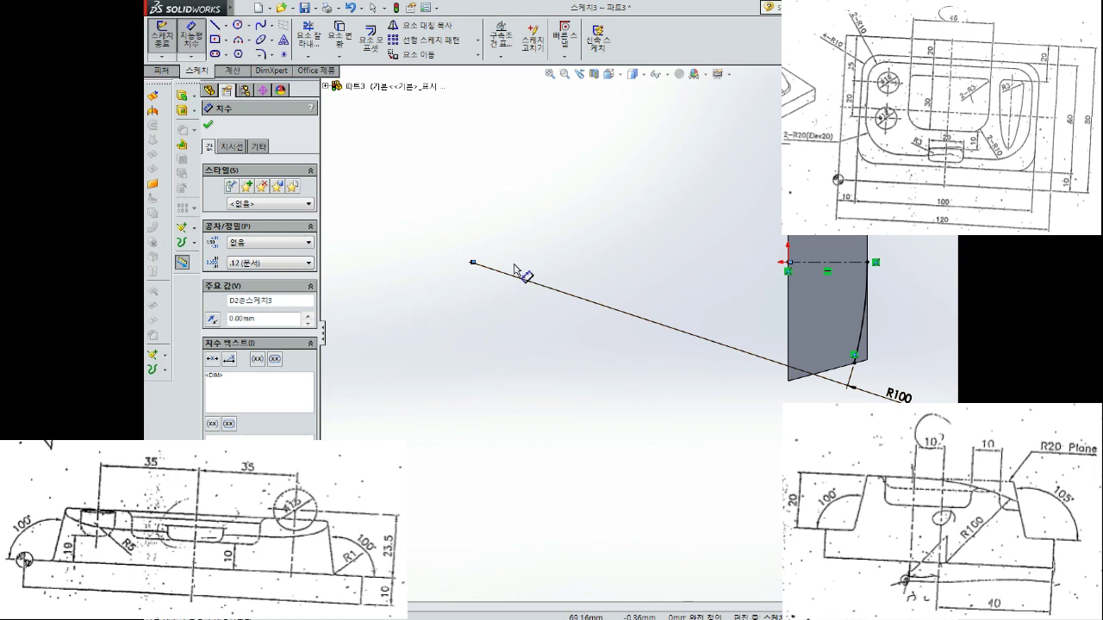
{"action": "key", "text": "Escape"}
Select the sloped line's left endpoint, then clear the selection
{"action": "left_click", "coordinate": [470, 263]}
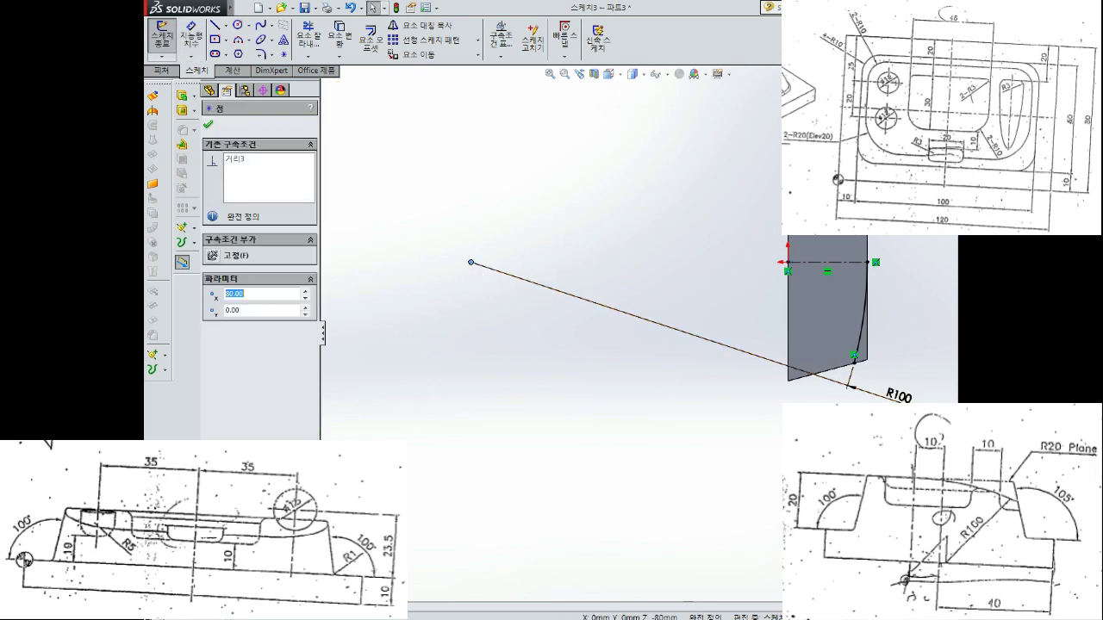
{"action": "left_click", "coordinate": [471, 264]}
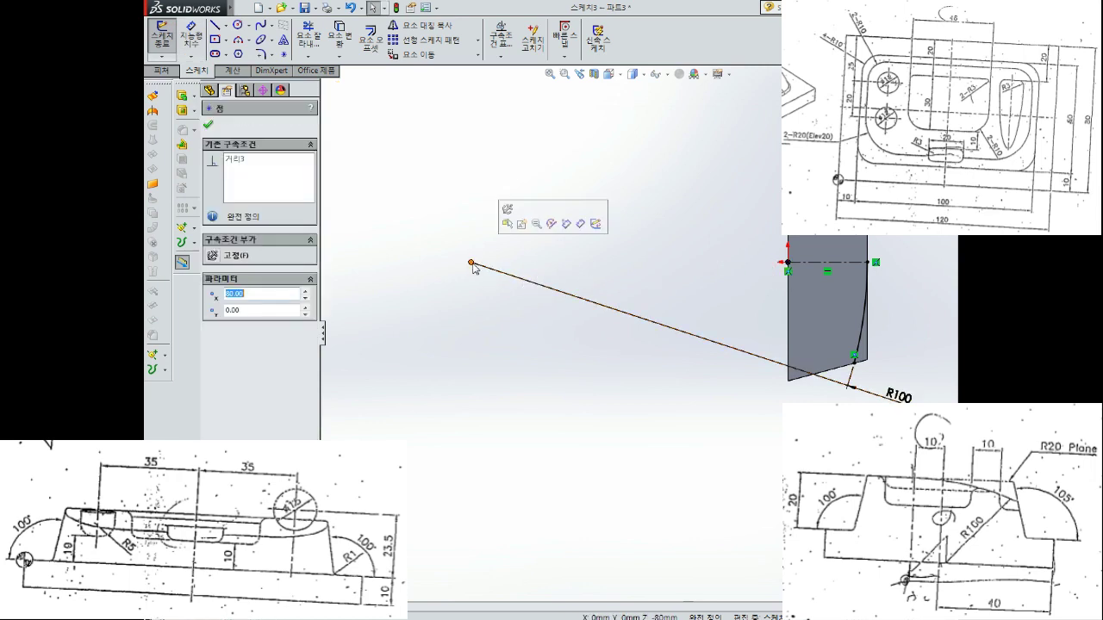
{"action": "left_click", "coordinate": [793, 272]}
{"action": "key", "text": "Escape"}
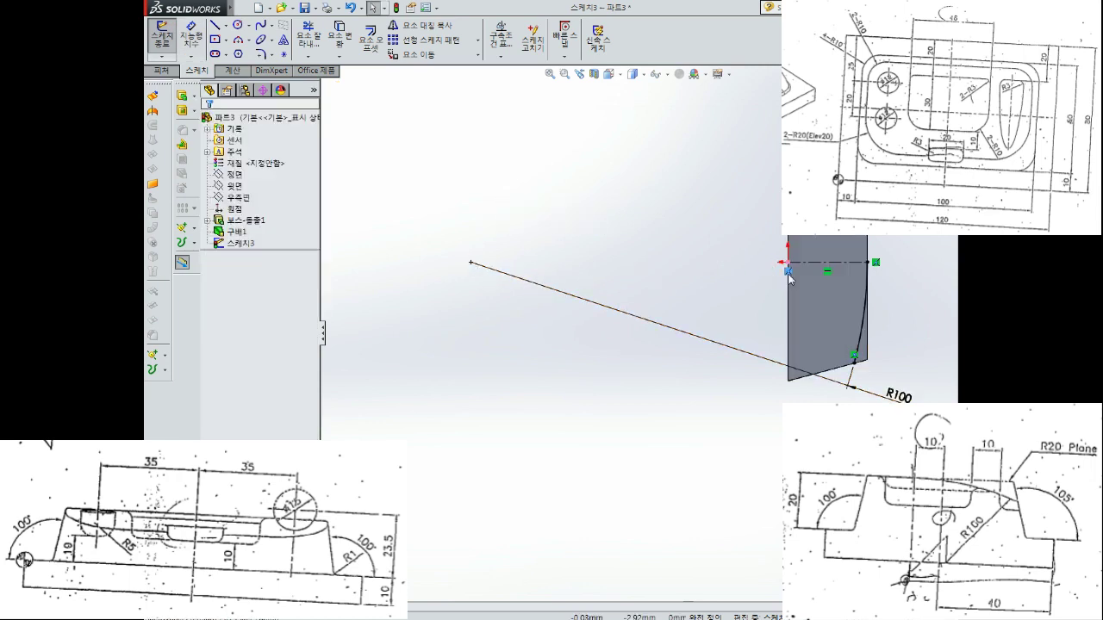
Drag the arc and line end points, and make the face-edge point level with the origin
{"action": "left_click_drag", "start_coordinate": [470, 263], "coordinate": [471, 208]}
{"action": "right_click_drag", "start_coordinate": [431, 247], "coordinate": [426, 198]}
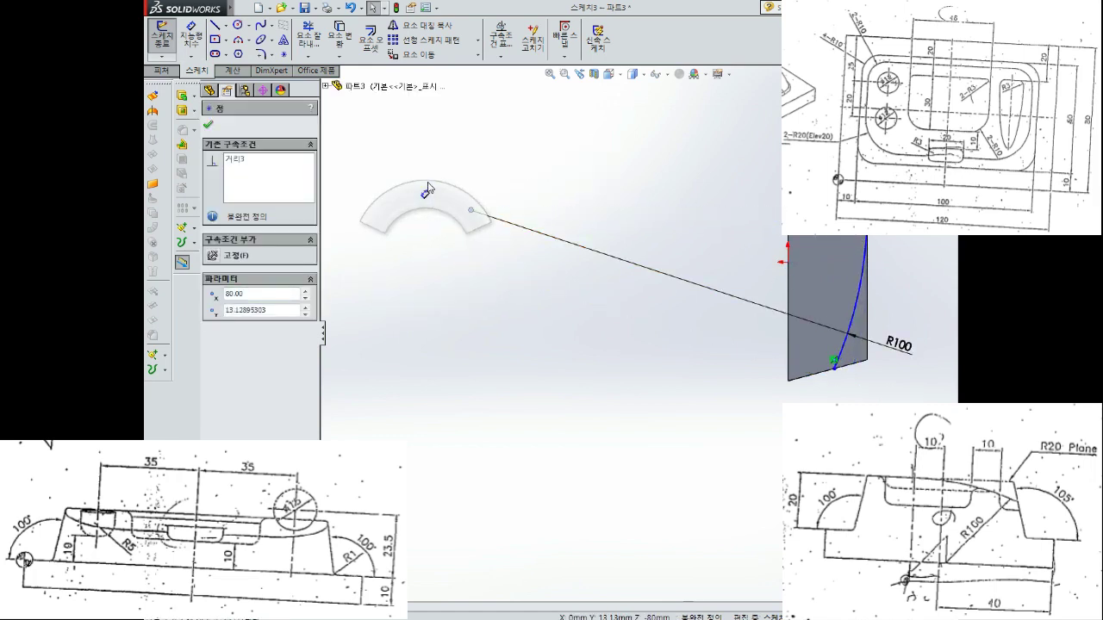
{"action": "left_click", "coordinate": [799, 262]}
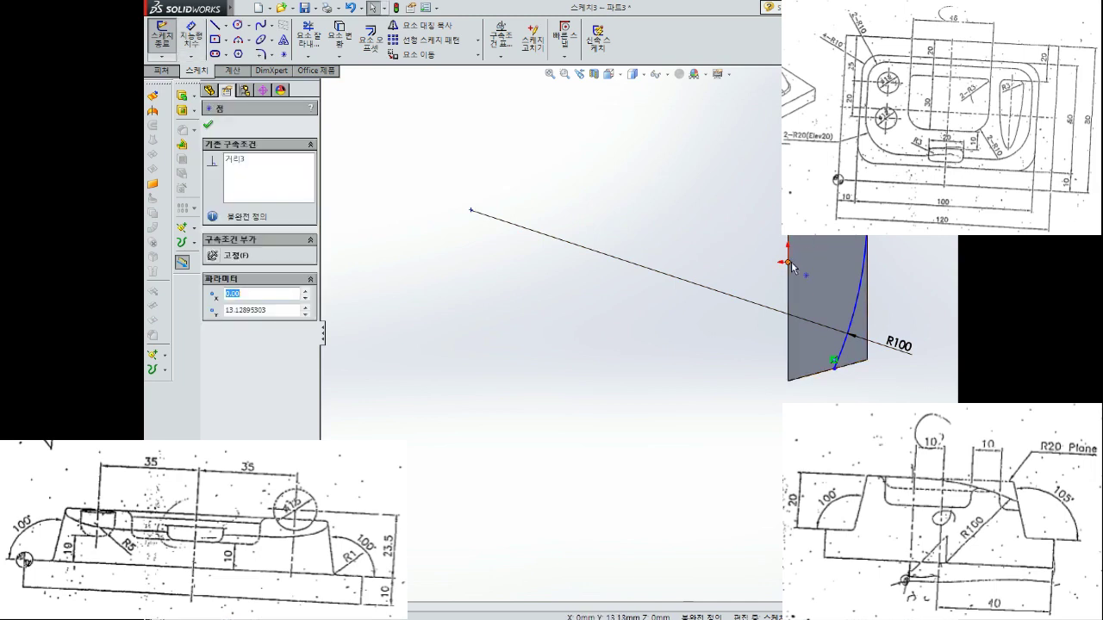
{"action": "left_click", "coordinate": [790, 264], "text": "ctrl"}
{"action": "left_click", "coordinate": [213, 331]}
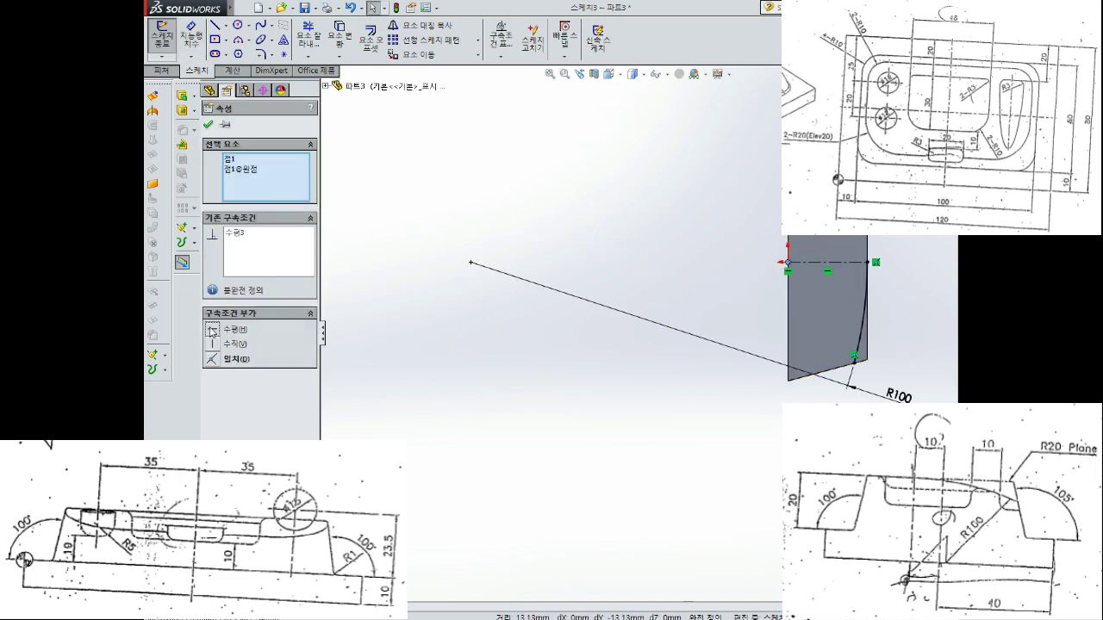
{"action": "key", "text": "Escape"}
{"action": "left_click", "coordinate": [788, 273]}
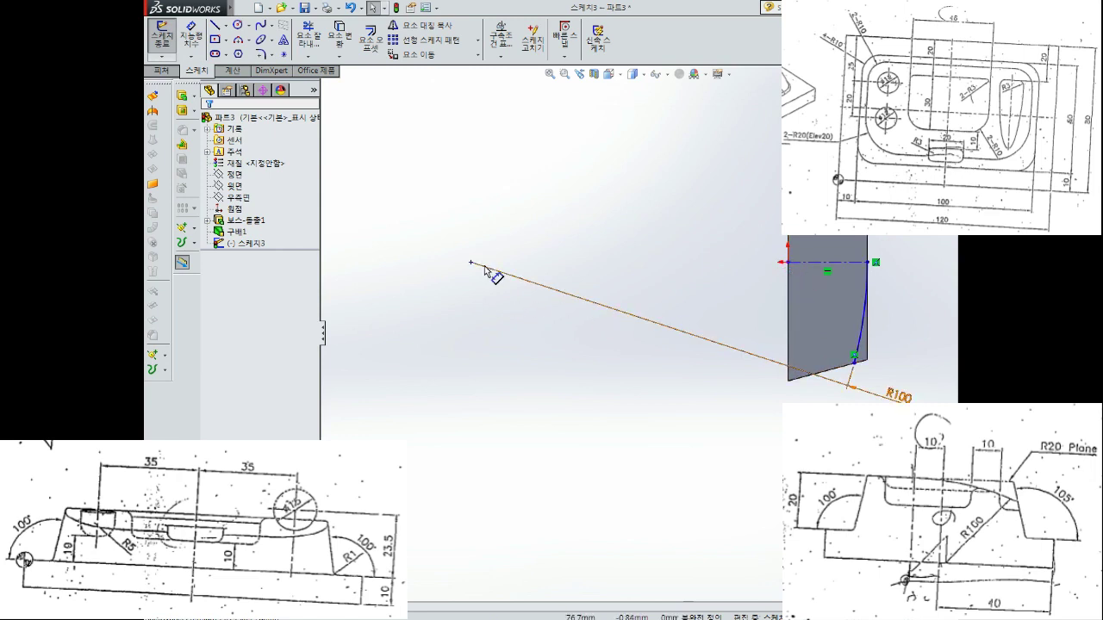
Raise the line's left end to the corner's level, then undo the trial point changes
{"action": "left_click_drag", "start_coordinate": [471, 263], "coordinate": [471, 241]}
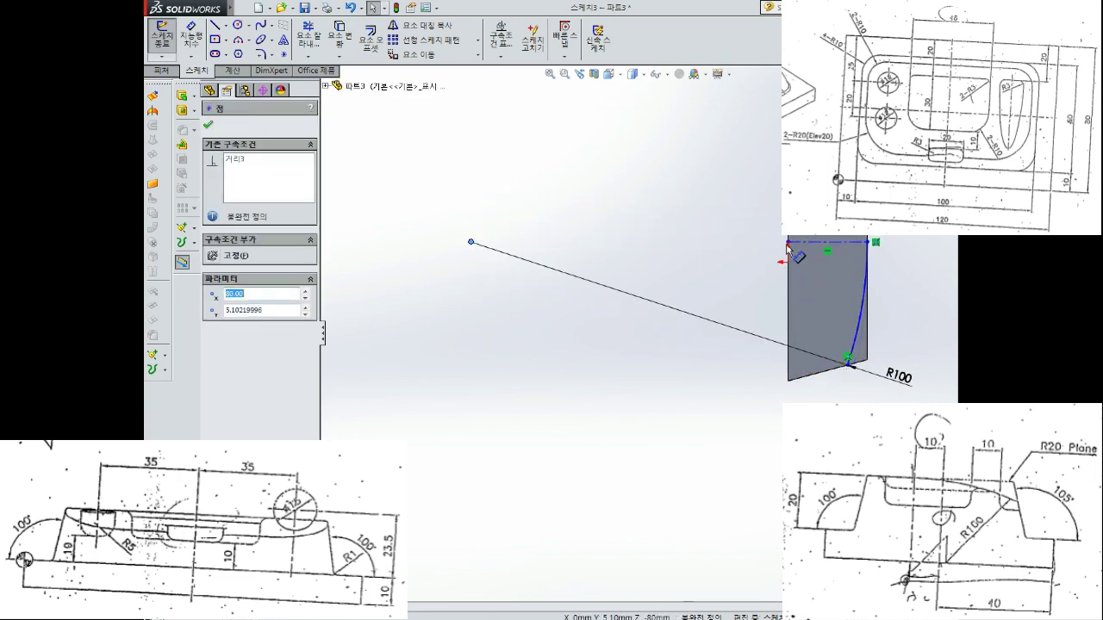
{"action": "left_click", "coordinate": [874, 243]}
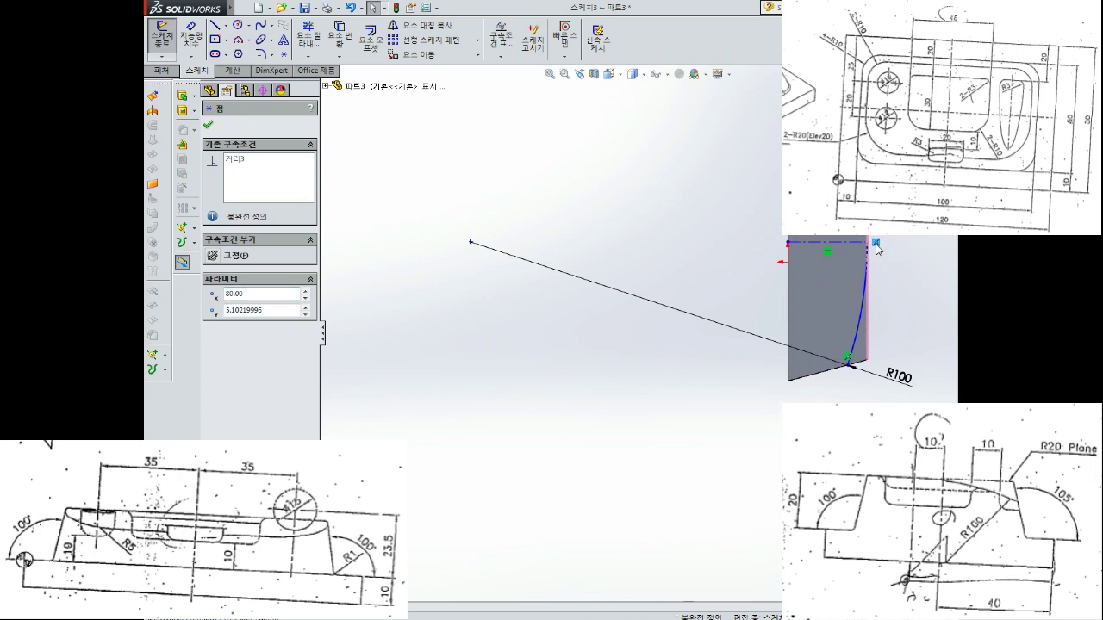
{"action": "left_click", "coordinate": [532, 272]}
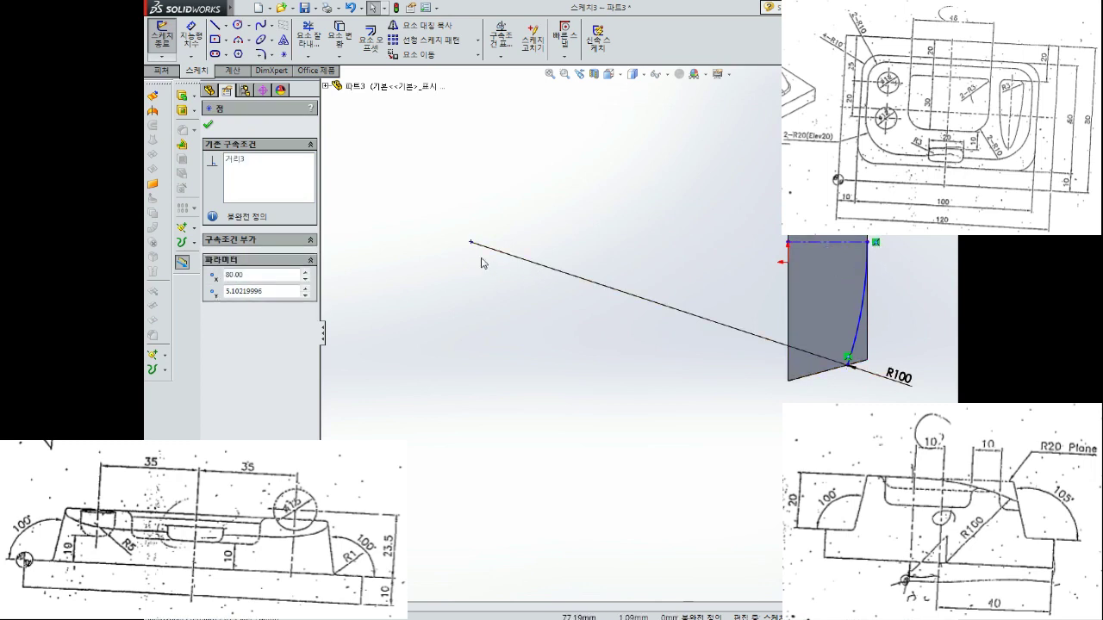
{"action": "mouse_move", "coordinate": [471, 242]}
{"action": "left_mouse_down"}
{"action": "mouse_move", "coordinate": [524, 315]}
{"action": "mouse_move", "coordinate": [512, 201]}
{"action": "left_mouse_up"}
{"action": "key", "text": "ctrl+z"}
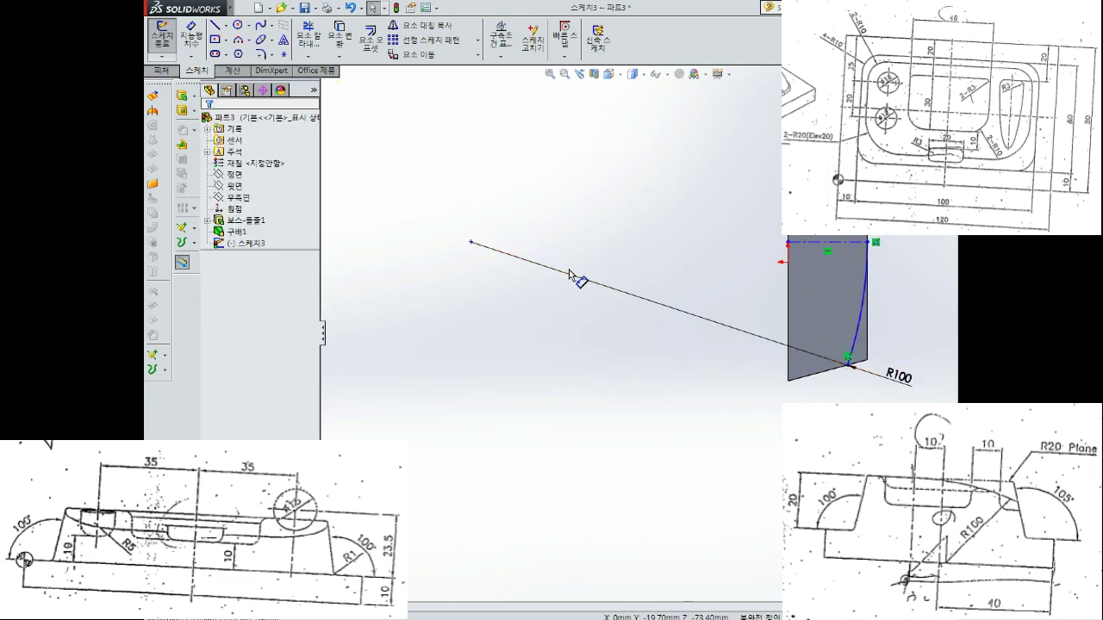
{"action": "key", "text": "ctrl+z"}
{"action": "key", "text": "ctrl+z"}
{"action": "key", "text": "ctrl+z"}
{"action": "key", "text": "ctrl+z"}
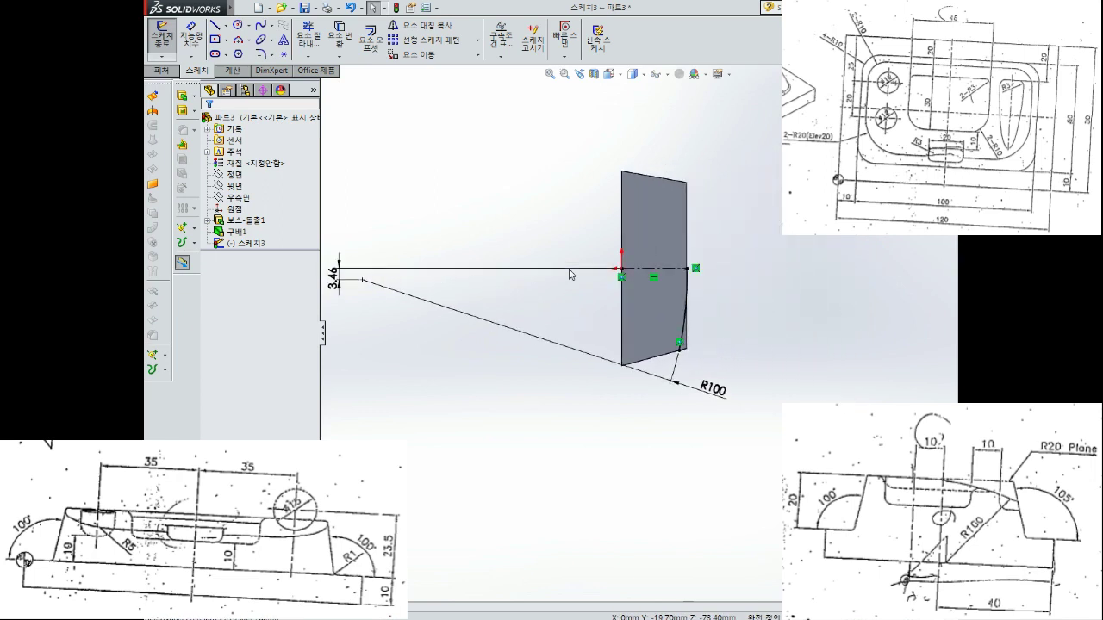
{"action": "key", "text": "ctrl+z"}
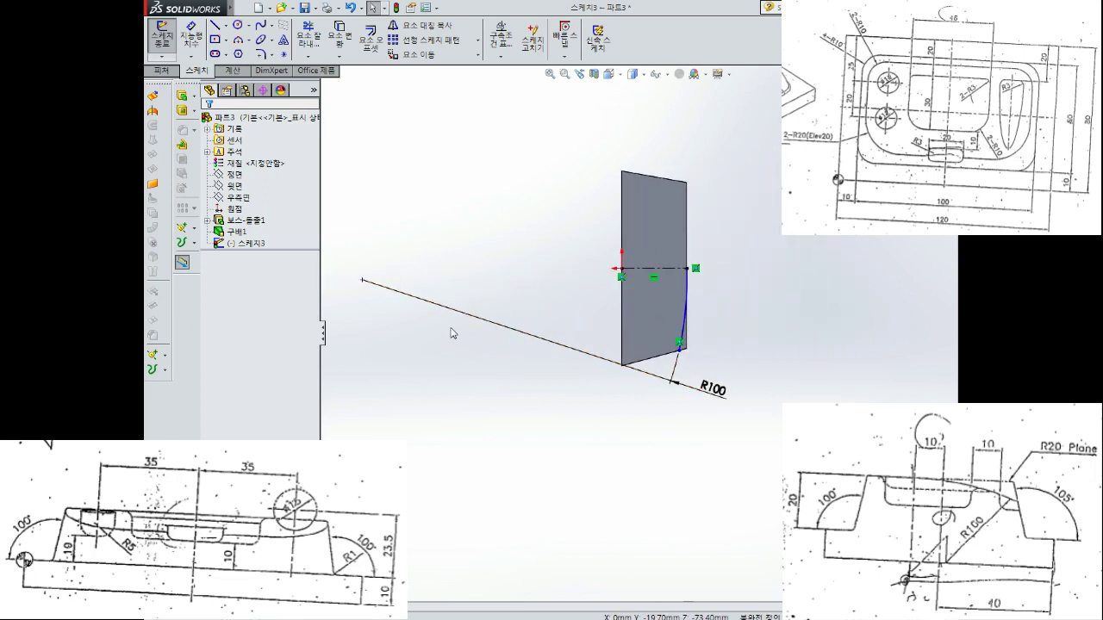
{"action": "key", "text": "ctrl+z"}
{"action": "key", "text": "ctrl+z"}
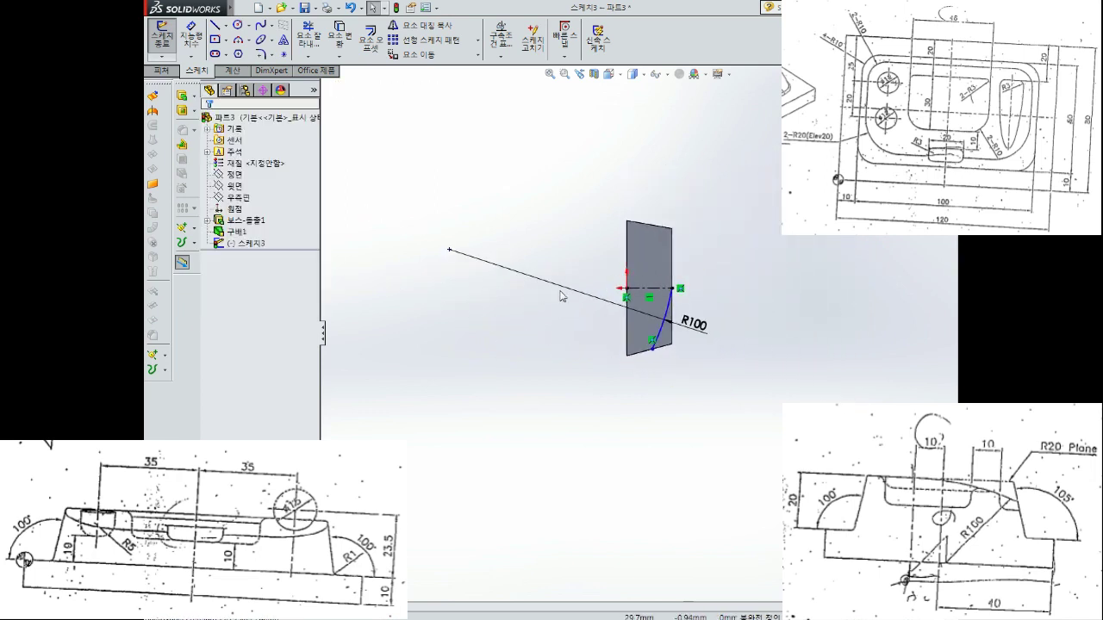
Dimension the sloped line's left end 10 mm vertically from the origin and move the R100 label aside
{"action": "scroll", "coordinate": [561, 297], "scroll_direction": "down", "scroll_amount": 3}
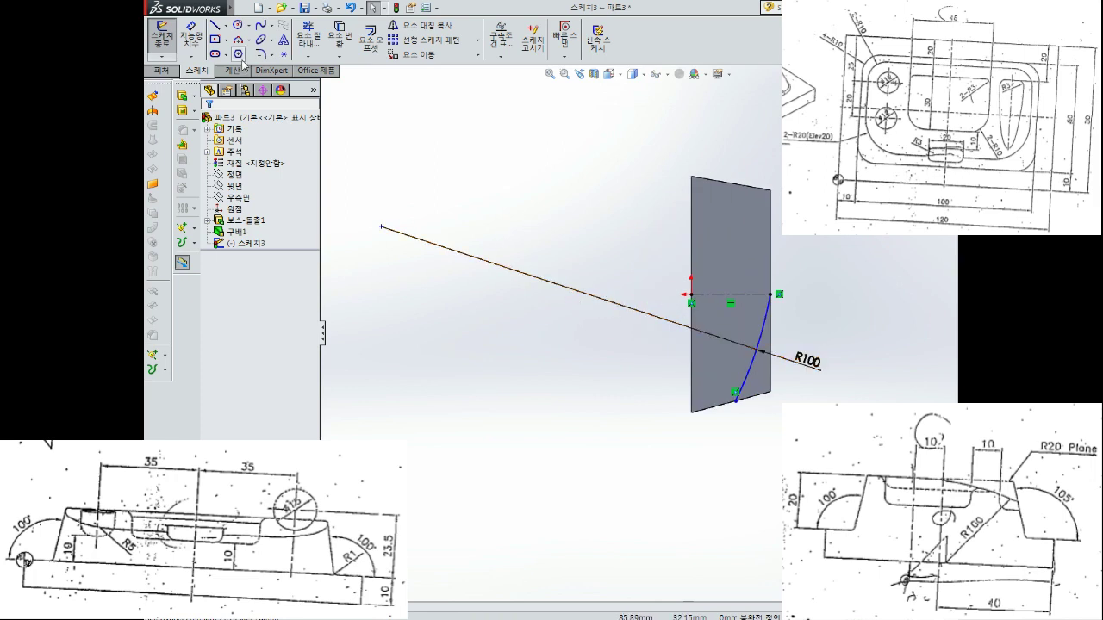
{"action": "left_click", "coordinate": [207, 51]}
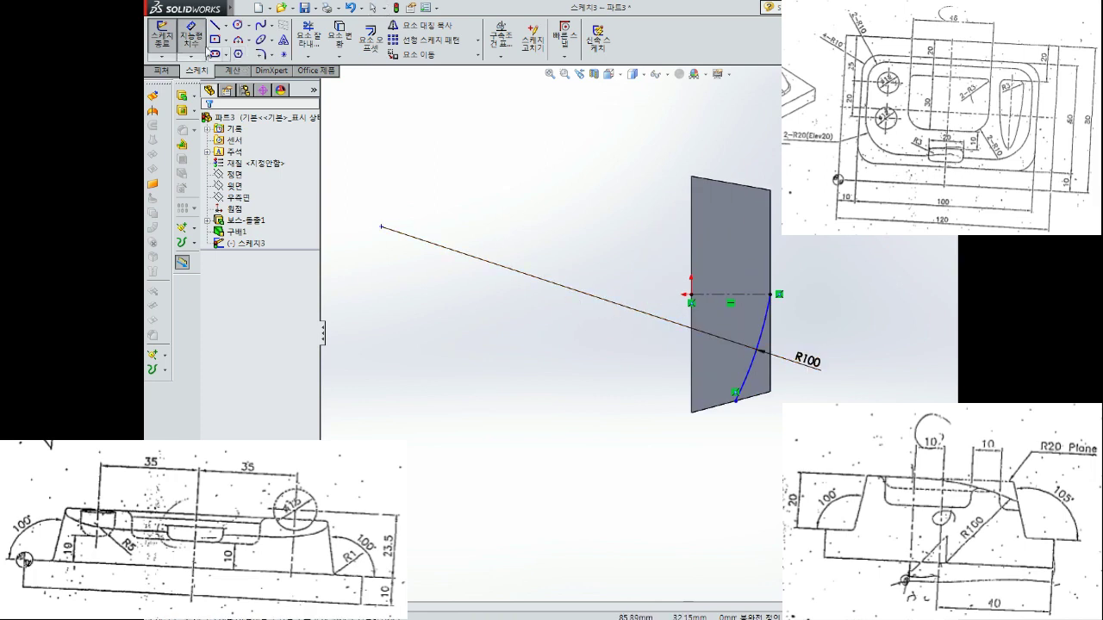
{"action": "left_click", "coordinate": [381, 229]}
{"action": "left_click", "coordinate": [692, 298]}
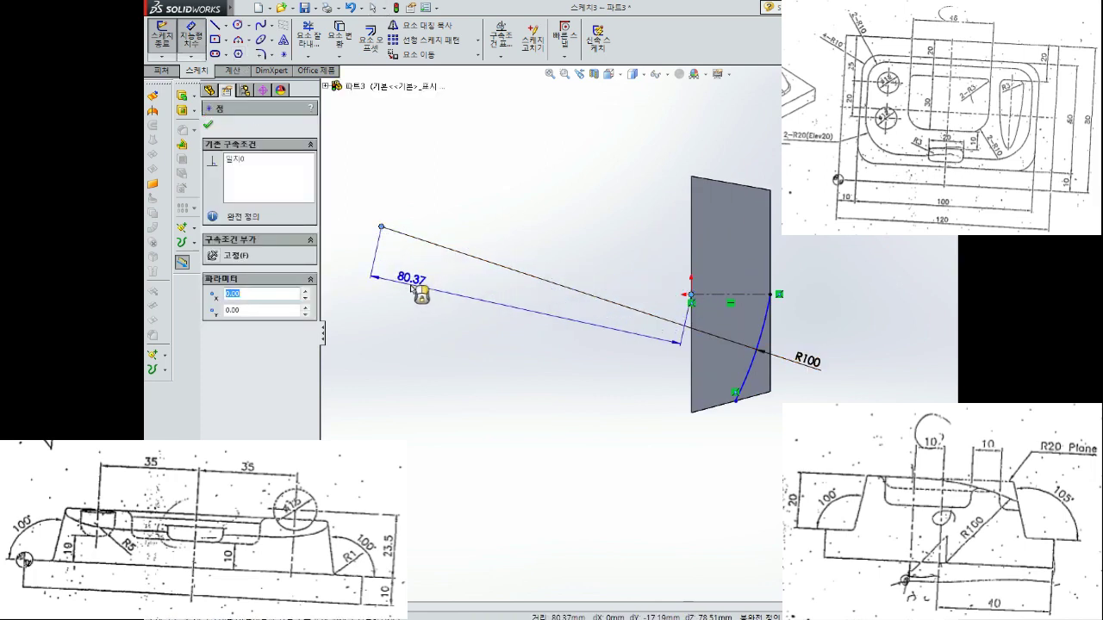
{"action": "left_click", "coordinate": [346, 258]}
{"action": "type", "text": "10"}
{"action": "key", "text": "Return"}
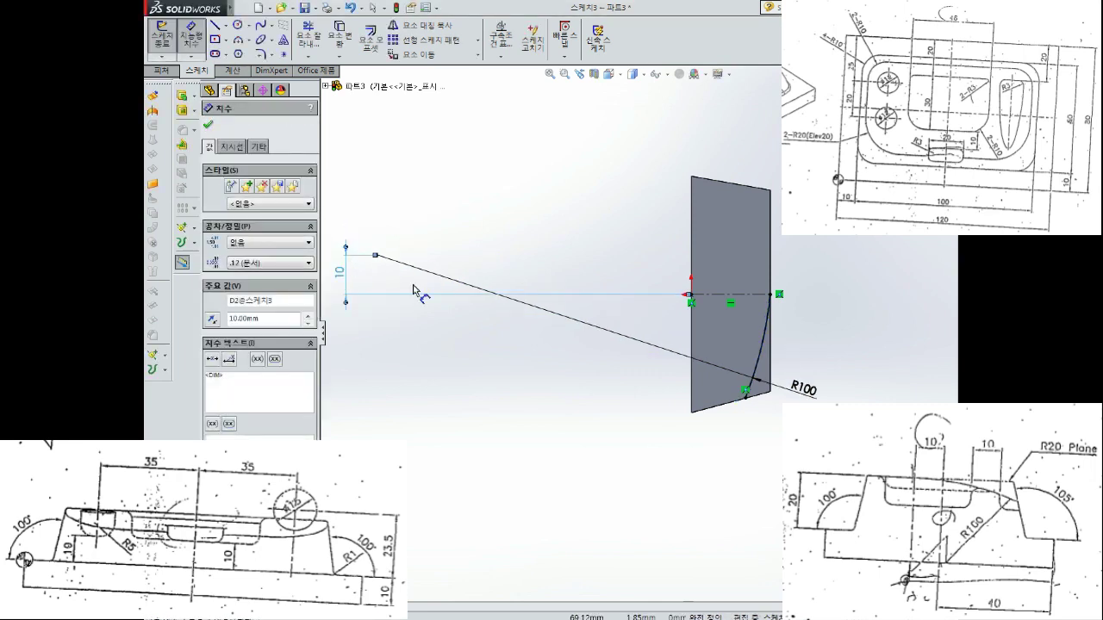
{"action": "key", "text": "Escape"}
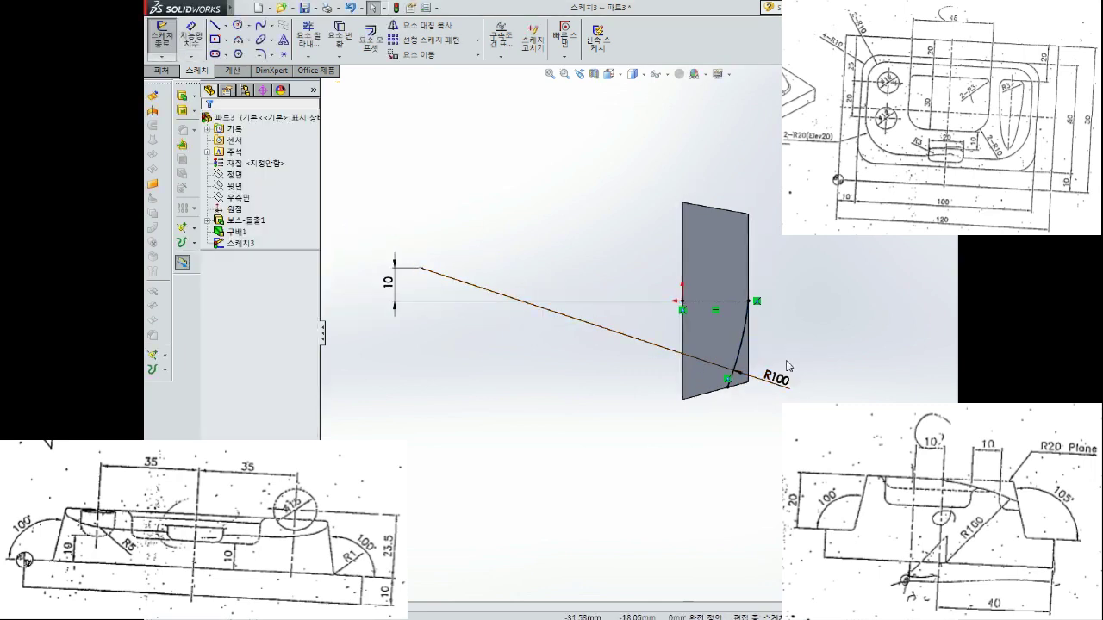
{"action": "left_click_drag", "start_coordinate": [780, 383], "coordinate": [813, 370]}
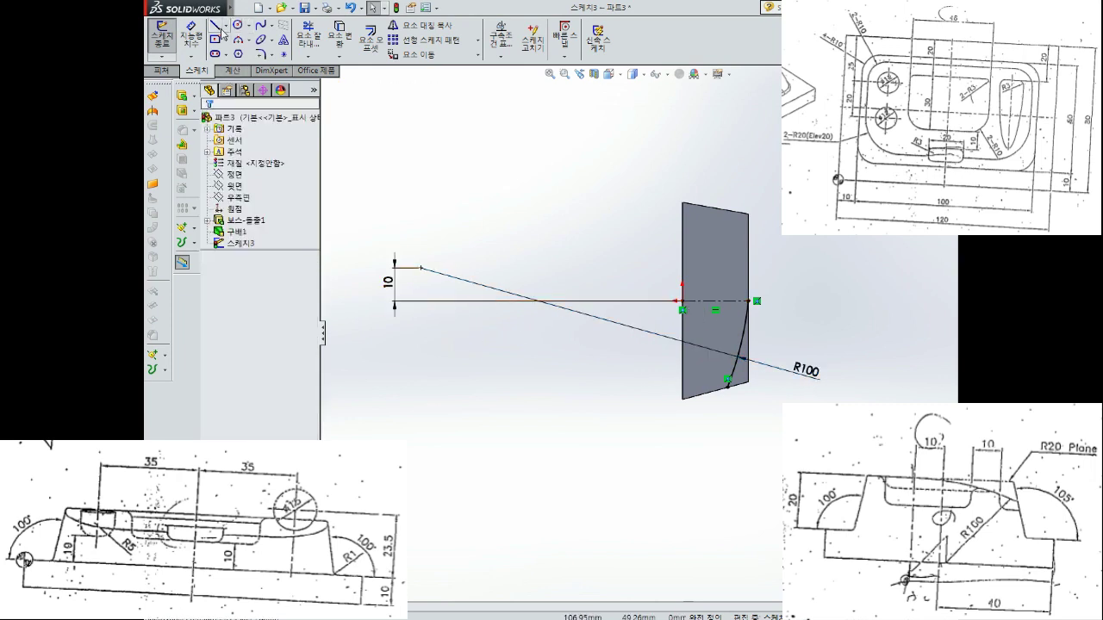
{"action": "left_click", "coordinate": [215, 53]}
Draw a horizontal centreline from the arc's end out to the left
{"action": "left_click", "coordinate": [227, 26]}
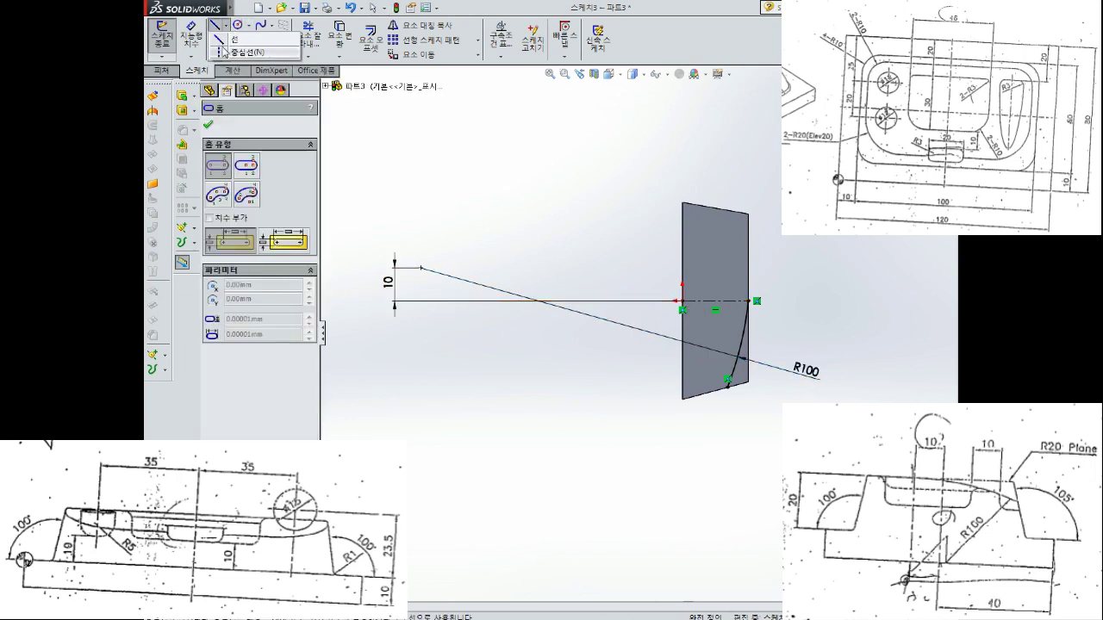
{"action": "left_click", "coordinate": [225, 52]}
{"action": "left_click", "coordinate": [675, 301]}
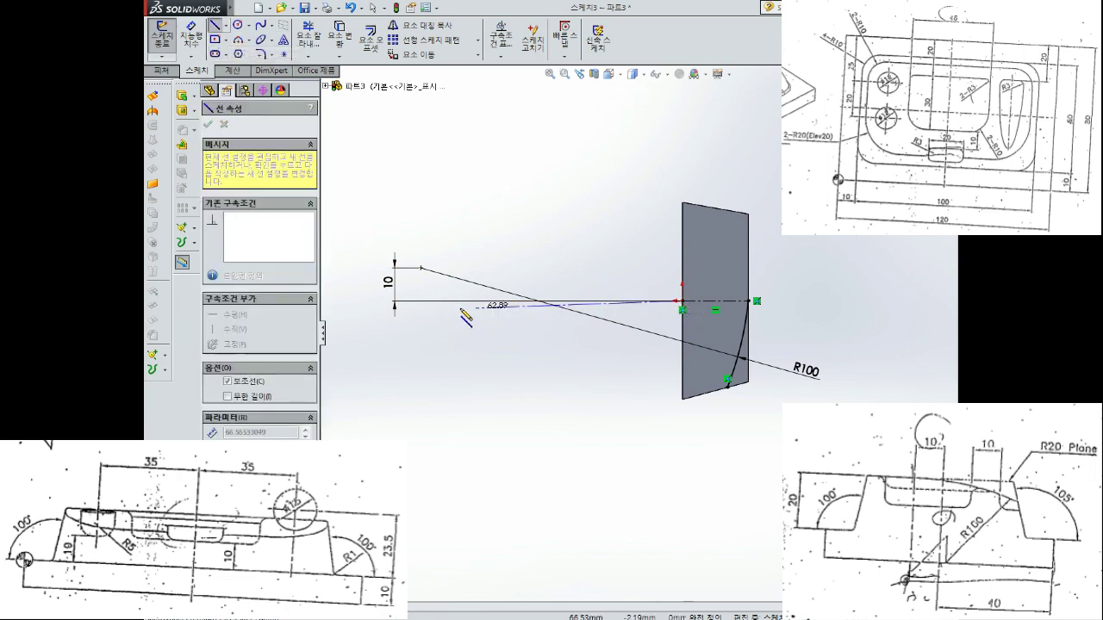
{"action": "left_click", "coordinate": [367, 301]}
{"action": "key", "text": "Escape"}
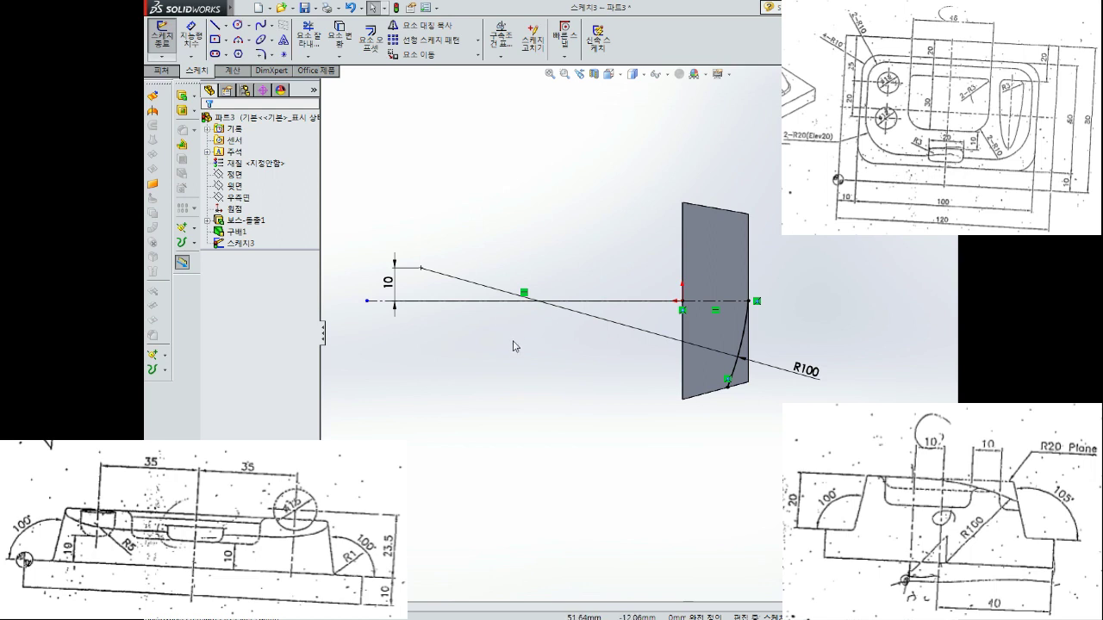
Close the profile with right, down and left lines back to the arc's lower end, then view isometrically
{"action": "left_click", "coordinate": [217, 28]}
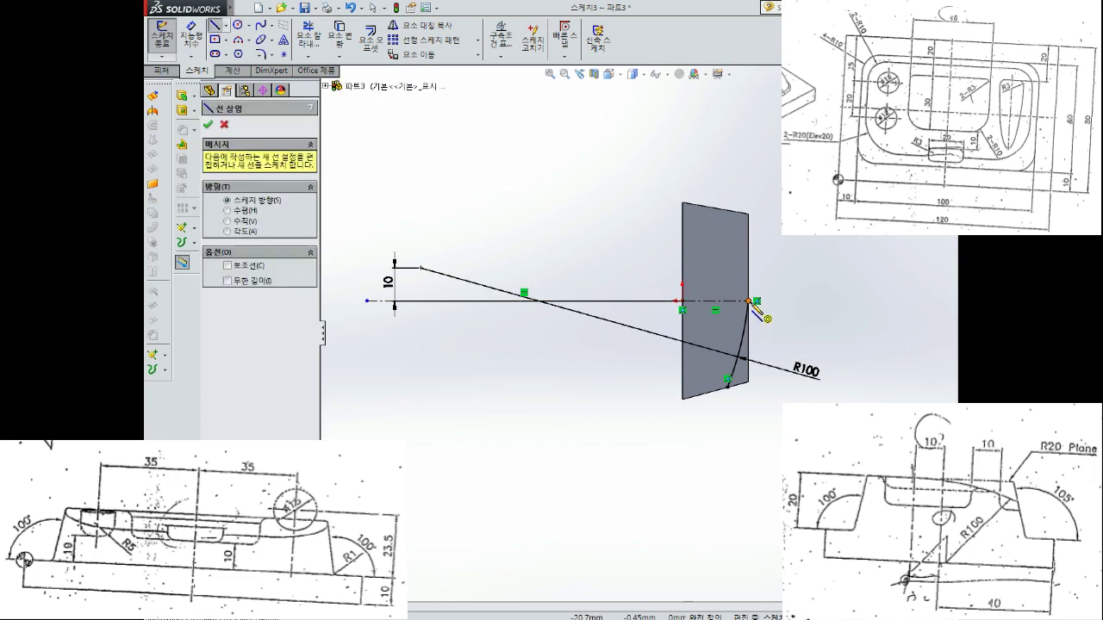
{"action": "left_click", "coordinate": [750, 301]}
{"action": "left_click", "coordinate": [825, 301]}
{"action": "left_click", "coordinate": [825, 417]}
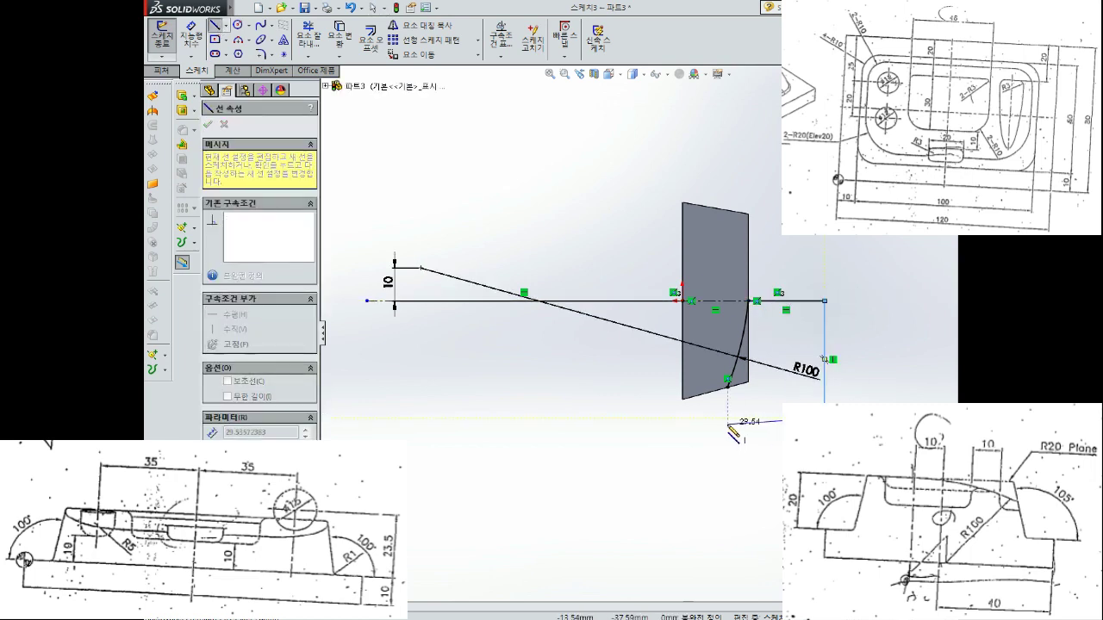
{"action": "left_click", "coordinate": [728, 417]}
{"action": "left_click", "coordinate": [728, 388]}
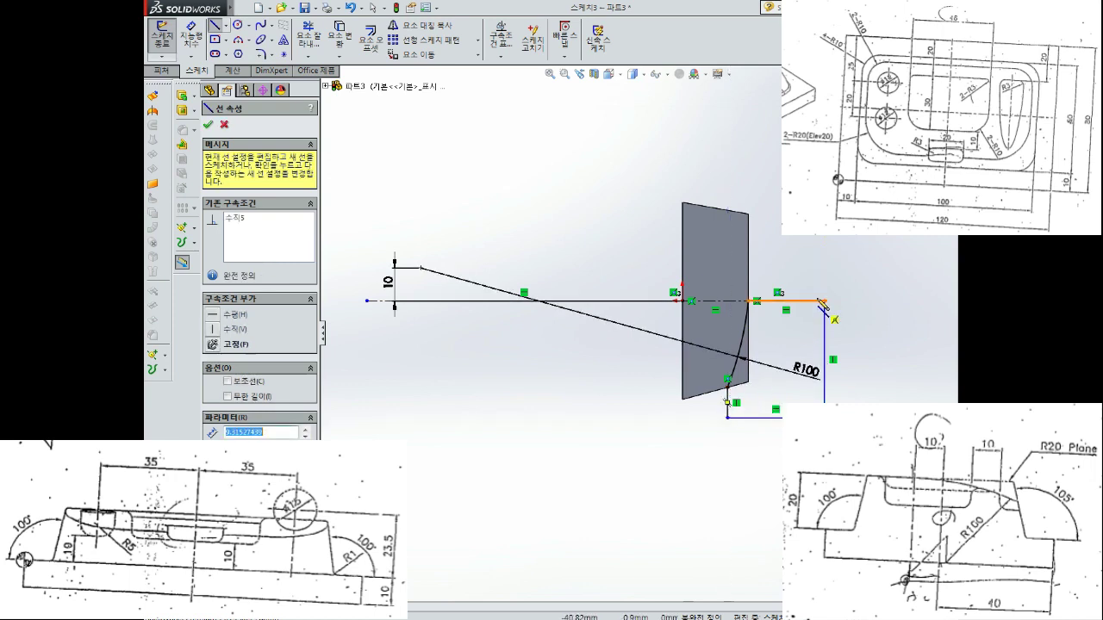
{"action": "key", "text": "Escape"}
{"action": "scroll", "coordinate": [828, 362], "scroll_direction": "up", "scroll_amount": 1}
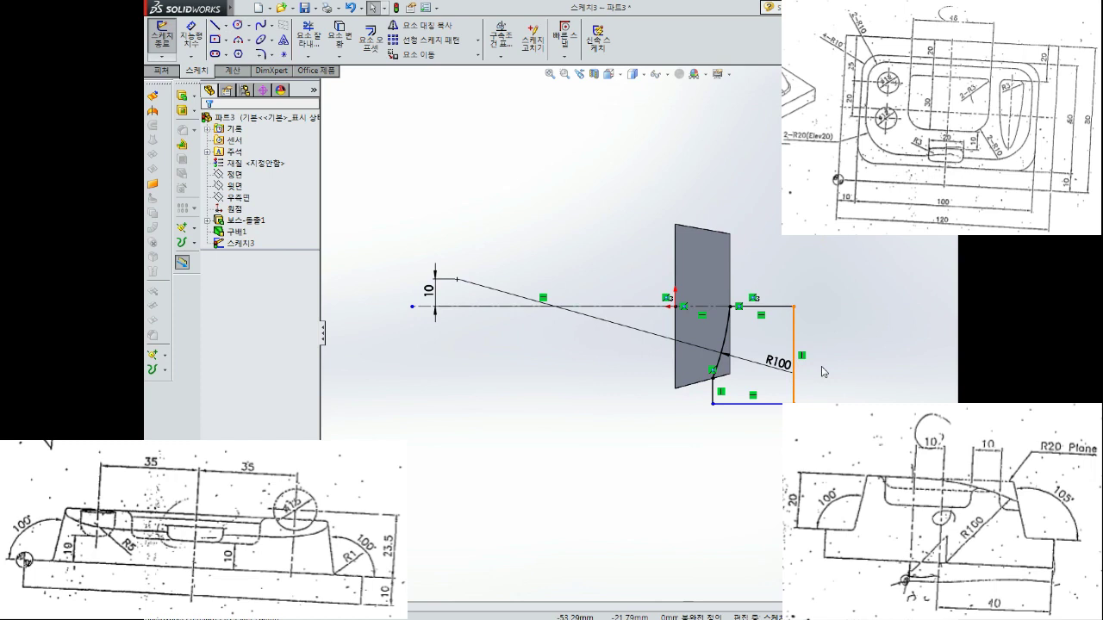
{"action": "mouse_move", "coordinate": [823, 372]}
{"action": "middle_mouse_down"}
{"action": "mouse_move", "coordinate": [770, 365]}
{"action": "mouse_move", "coordinate": [706, 315]}
{"action": "mouse_move", "coordinate": [701, 209]}
{"action": "mouse_move", "coordinate": [652, 211]}
{"action": "mouse_move", "coordinate": [656, 364]}
{"action": "mouse_move", "coordinate": [692, 320]}
{"action": "mouse_move", "coordinate": [717, 341]}
{"action": "mouse_move", "coordinate": [775, 340]}
{"action": "mouse_move", "coordinate": [741, 275]}
{"action": "mouse_move", "coordinate": [731, 227]}
{"action": "mouse_move", "coordinate": [737, 287]}
{"action": "middle_mouse_up"}
{"action": "key", "text": "Escape"}
Cut-extrude the R100 profile sketch Mid Plane at 100 mm depth and inspect the curved top
{"action": "key", "text": "f"}
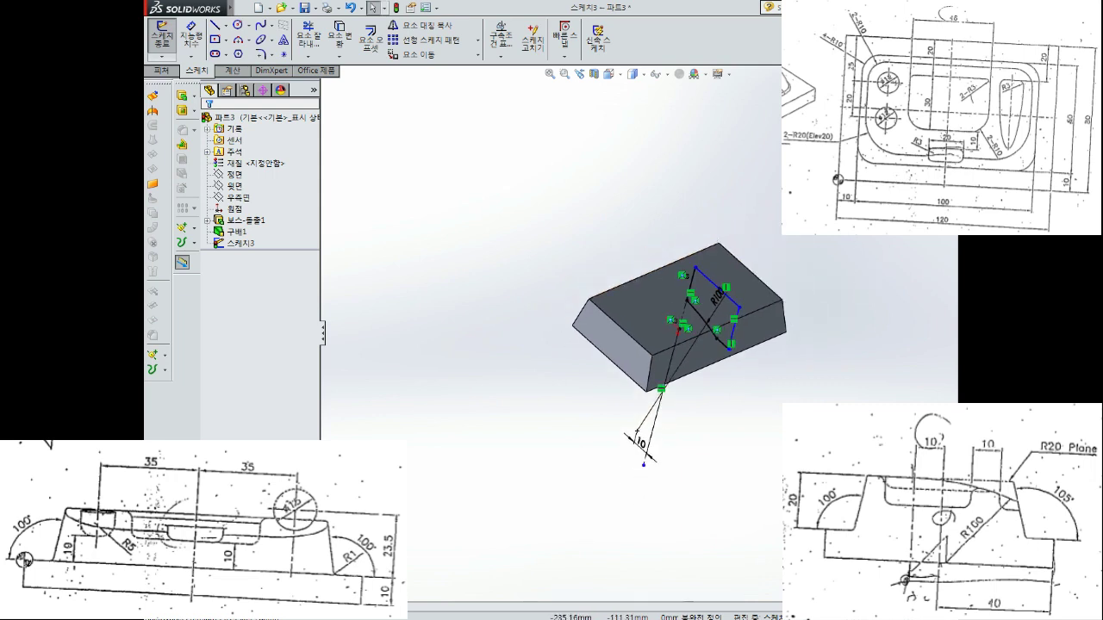
{"action": "left_click", "coordinate": [161, 38]}
{"action": "left_click", "coordinate": [318, 39]}
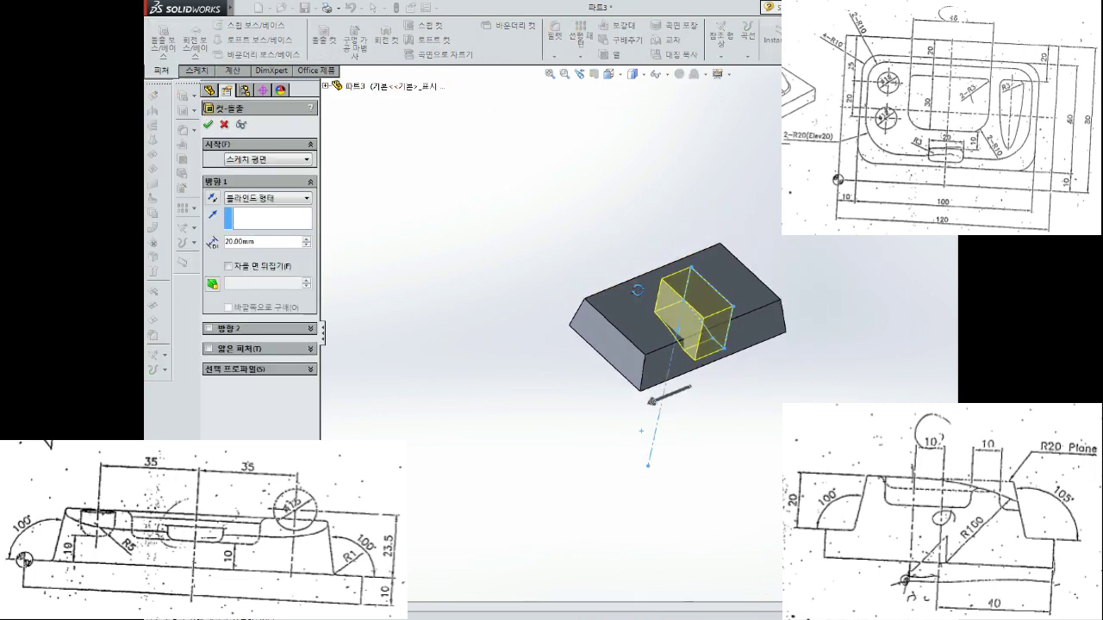
{"action": "middle_click_drag", "start_coordinate": [638, 290], "coordinate": [622, 293]}
{"action": "left_click", "coordinate": [254, 198]}
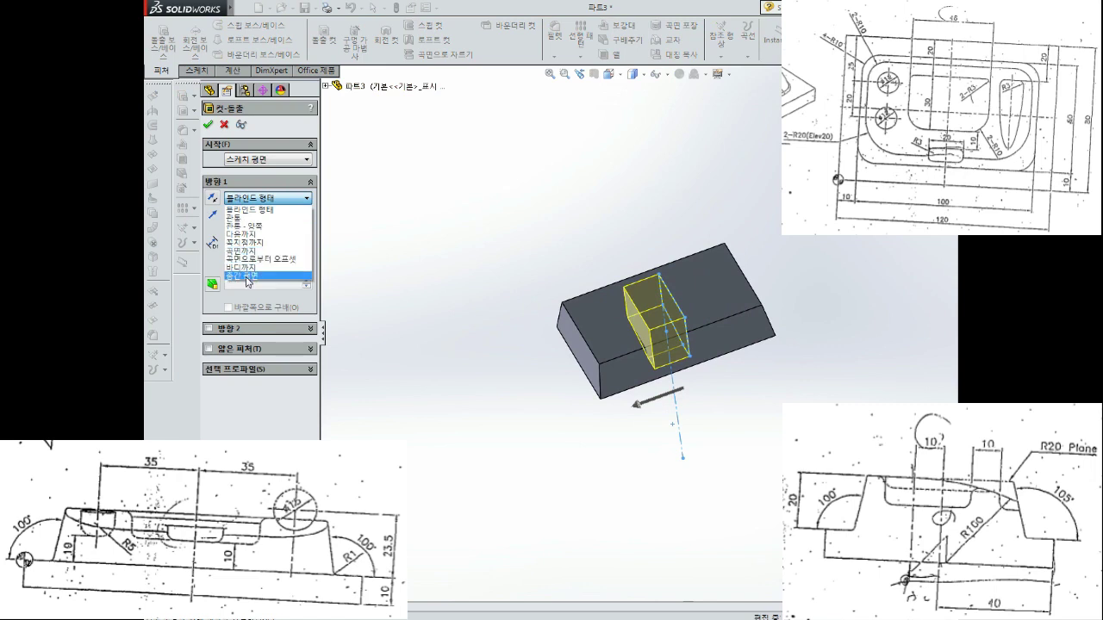
{"action": "left_click", "coordinate": [249, 277]}
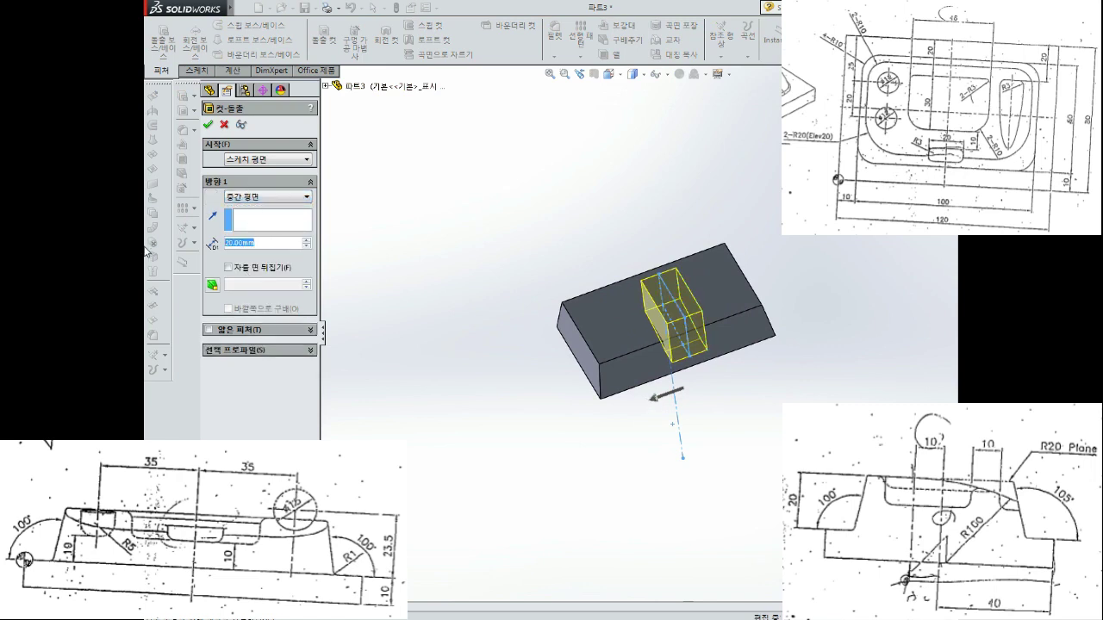
{"action": "type", "text": "100"}
{"action": "key", "text": "Return"}
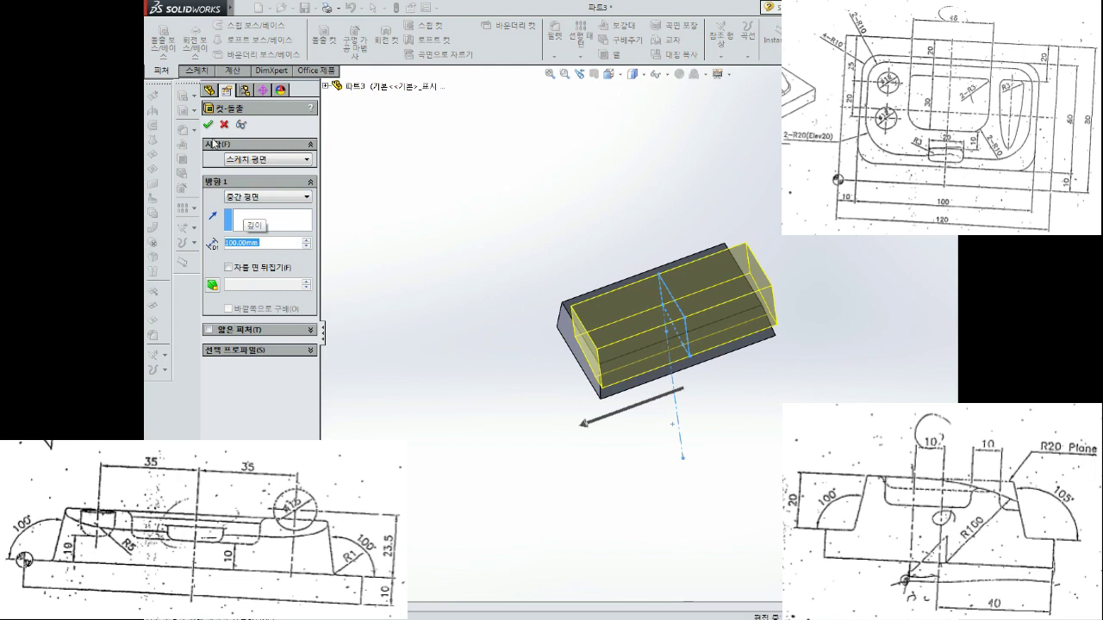
{"action": "left_click", "coordinate": [208, 124]}
{"action": "mouse_move", "coordinate": [566, 276]}
{"action": "middle_mouse_down"}
{"action": "mouse_move", "coordinate": [622, 201]}
{"action": "mouse_move", "coordinate": [647, 228]}
{"action": "middle_mouse_up"}
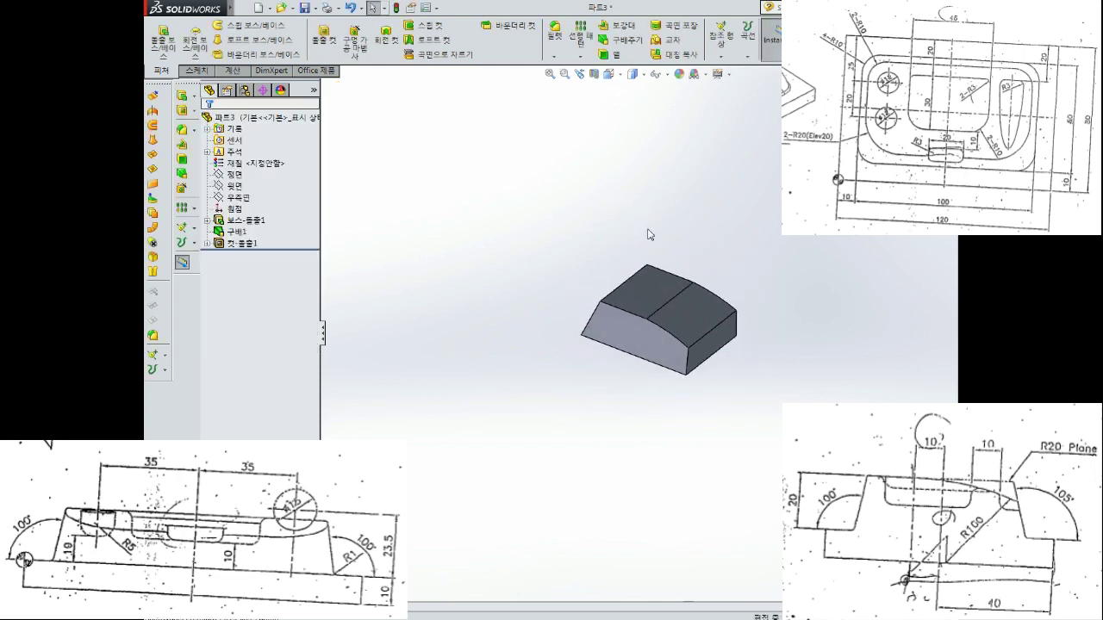
{"action": "mouse_move", "coordinate": [766, 297]}
{"action": "middle_mouse_down"}
{"action": "mouse_move", "coordinate": [701, 327]}
{"action": "mouse_move", "coordinate": [699, 301]}
{"action": "mouse_move", "coordinate": [738, 258]}
{"action": "mouse_move", "coordinate": [701, 246]}
{"action": "mouse_move", "coordinate": [635, 327]}
{"action": "mouse_move", "coordinate": [571, 323]}
{"action": "mouse_move", "coordinate": [619, 320]}
{"action": "mouse_move", "coordinate": [648, 215]}
{"action": "middle_mouse_up"}
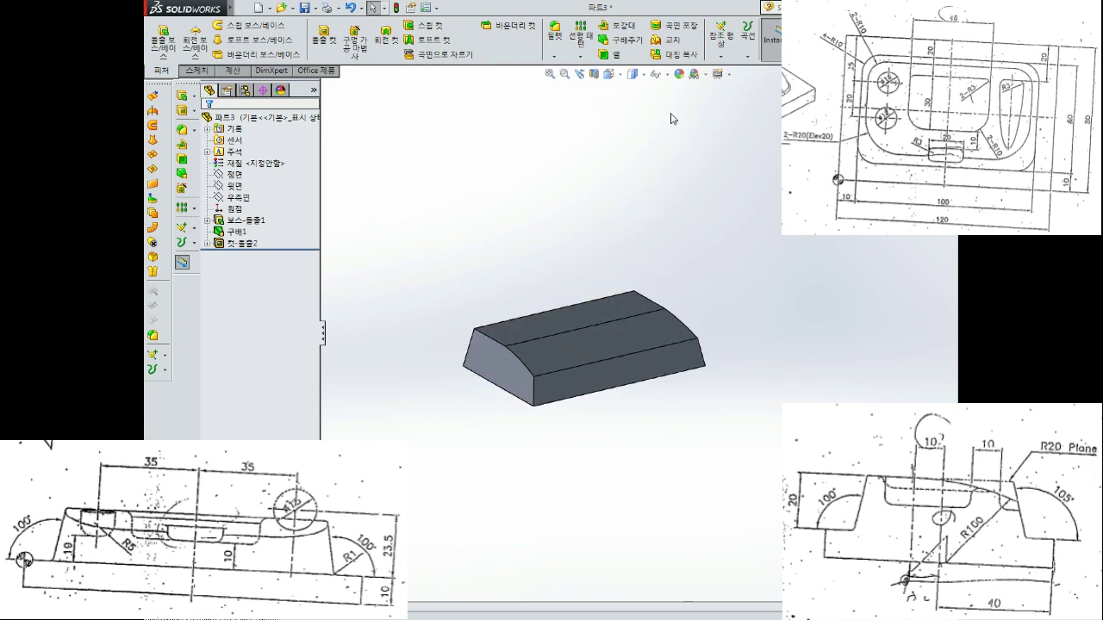
Create Plane1 offset 10 mm from the block face and start a sketch on it
{"action": "left_click", "coordinate": [721, 37]}
{"action": "left_click", "coordinate": [743, 70]}
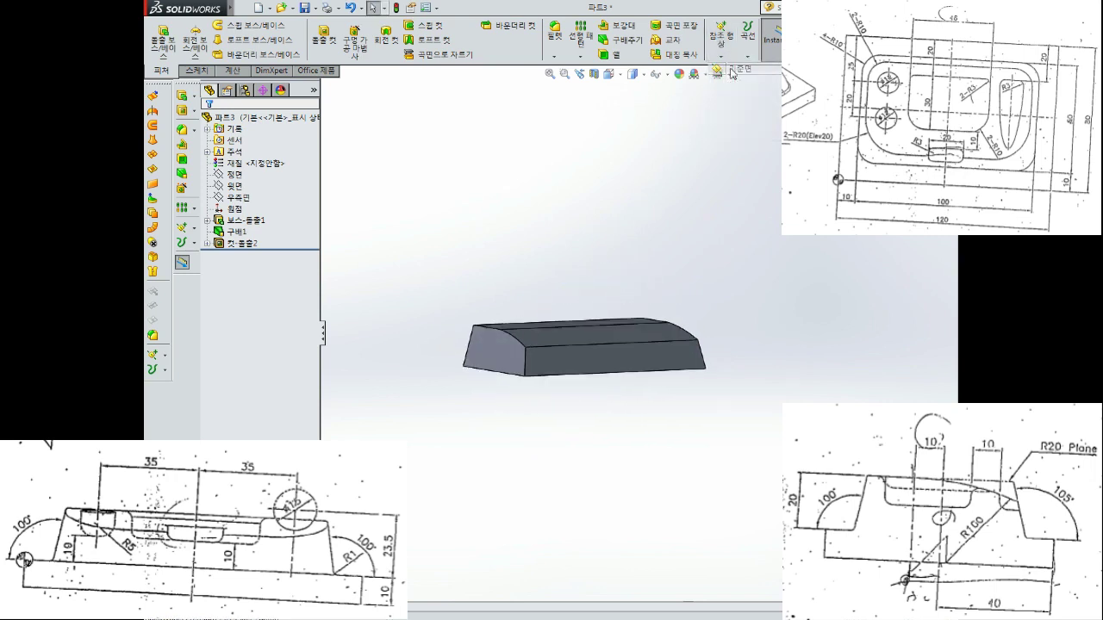
{"action": "left_click", "coordinate": [603, 347]}
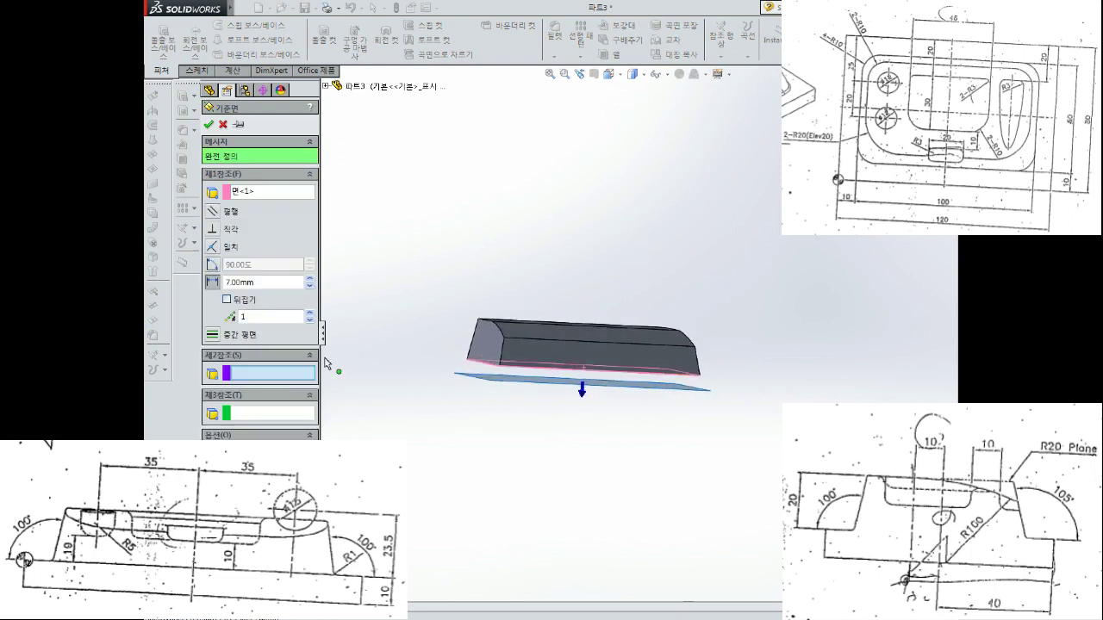
{"action": "type", "text": "10"}
{"action": "key", "text": "Return"}
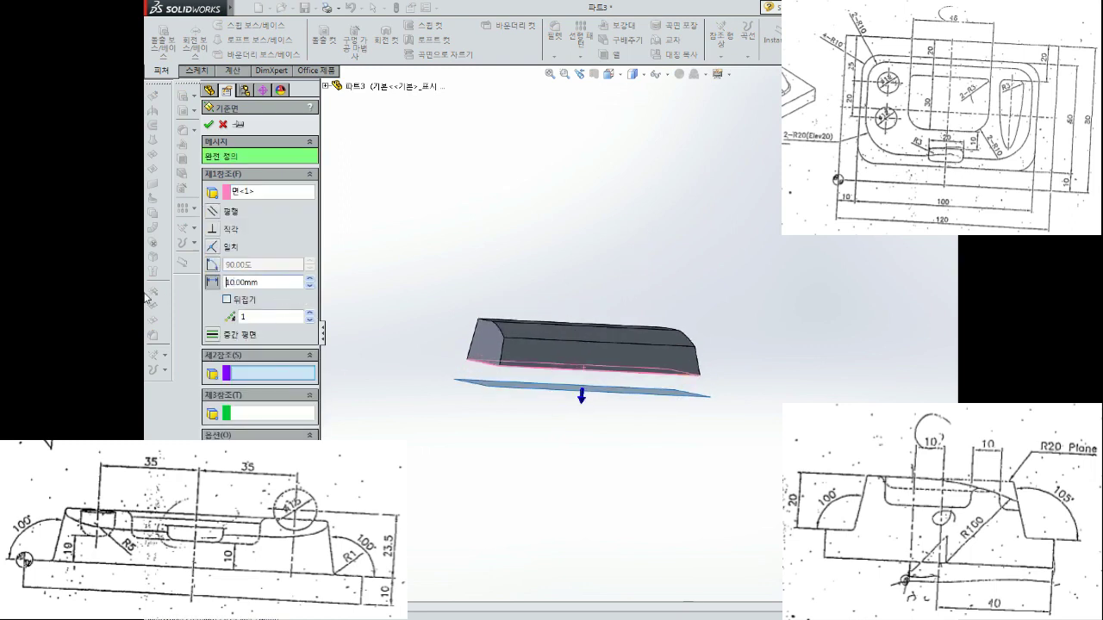
{"action": "mouse_move", "coordinate": [336, 301]}
{"action": "middle_mouse_down"}
{"action": "mouse_move", "coordinate": [406, 246]}
{"action": "mouse_move", "coordinate": [575, 331]}
{"action": "middle_mouse_up"}
{"action": "scroll", "coordinate": [600, 323], "scroll_direction": "down", "scroll_amount": 1}
{"action": "scroll", "coordinate": [671, 321], "scroll_direction": "down", "scroll_amount": 3}
{"action": "mouse_move", "coordinate": [652, 374]}
{"action": "middle_mouse_down"}
{"action": "mouse_move", "coordinate": [707, 349]}
{"action": "mouse_move", "coordinate": [743, 365]}
{"action": "mouse_move", "coordinate": [681, 360]}
{"action": "middle_mouse_up"}
{"action": "scroll", "coordinate": [654, 359], "scroll_direction": "down", "scroll_amount": 2}
{"action": "mouse_move", "coordinate": [657, 305]}
{"action": "middle_mouse_down"}
{"action": "mouse_move", "coordinate": [635, 323]}
{"action": "mouse_move", "coordinate": [368, 303]}
{"action": "middle_mouse_up"}
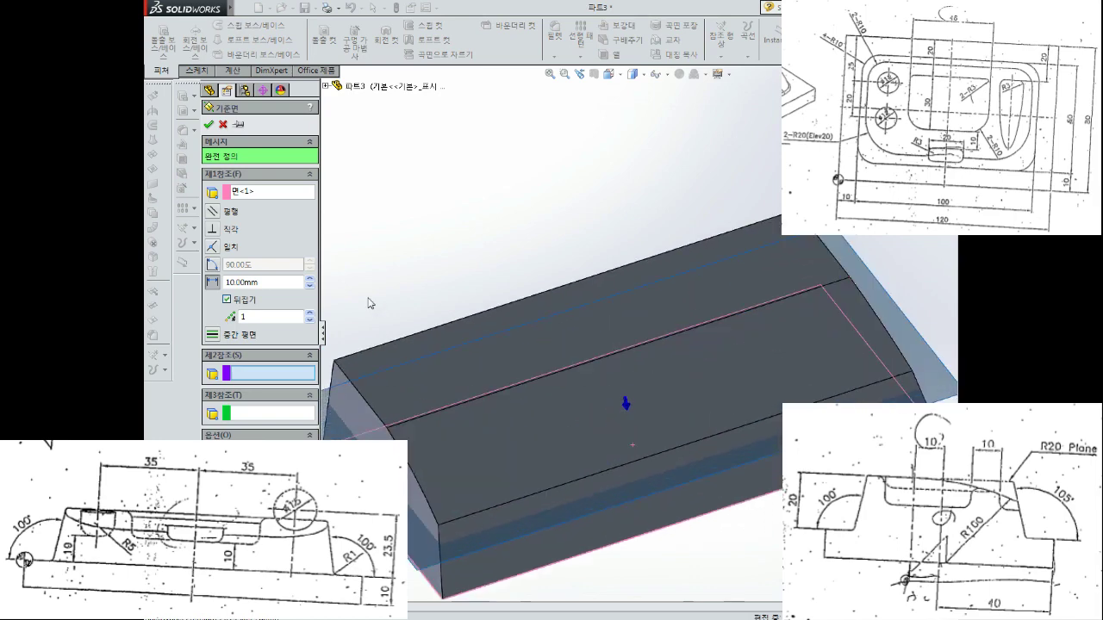
{"action": "left_click", "coordinate": [208, 125]}
{"action": "key", "text": "f"}
{"action": "left_click", "coordinate": [782, 328]}
{"action": "left_click", "coordinate": [833, 284]}
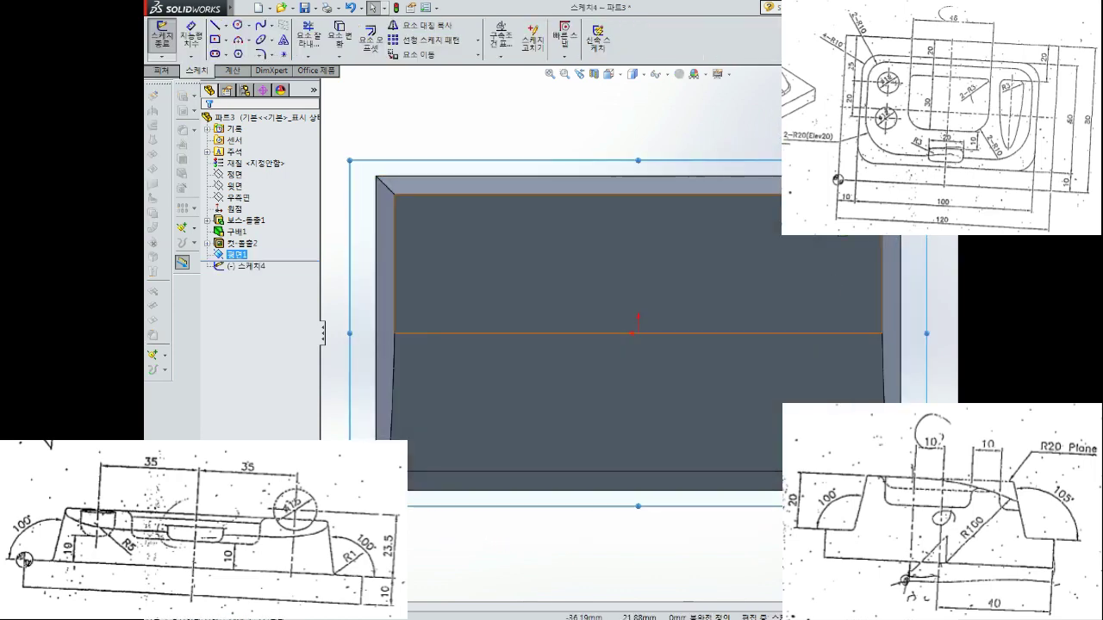
Draw two vertically stacked circles and a corner rectangle to their right
{"action": "left_click", "coordinate": [237, 25]}
{"action": "left_click", "coordinate": [444, 262]}
{"action": "left_click", "coordinate": [473, 262]}
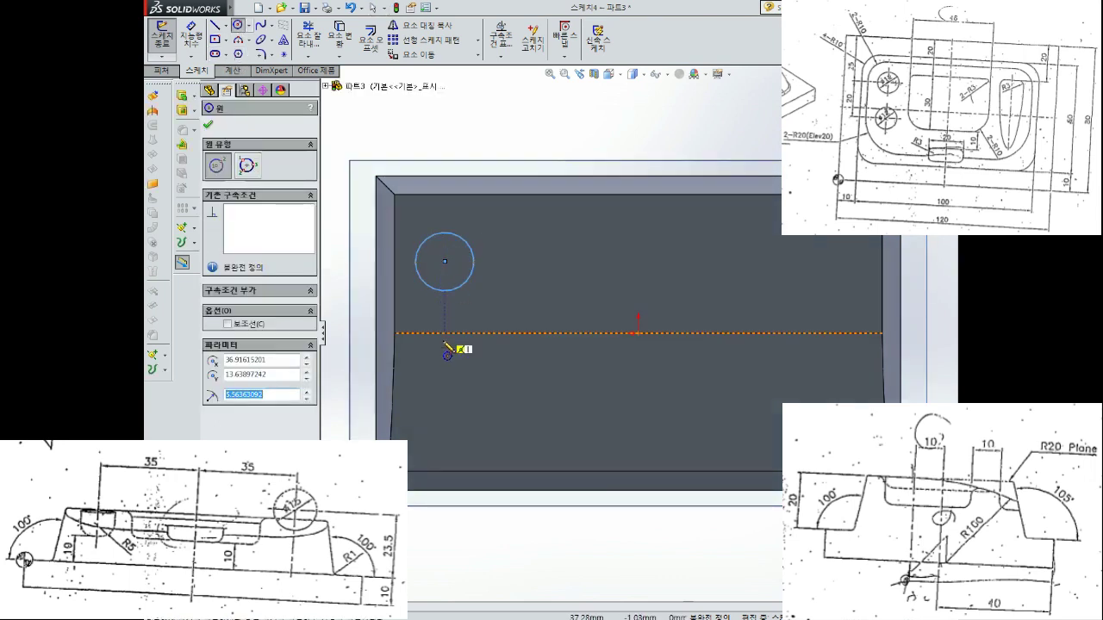
{"action": "left_click", "coordinate": [444, 386]}
{"action": "left_click", "coordinate": [456, 376]}
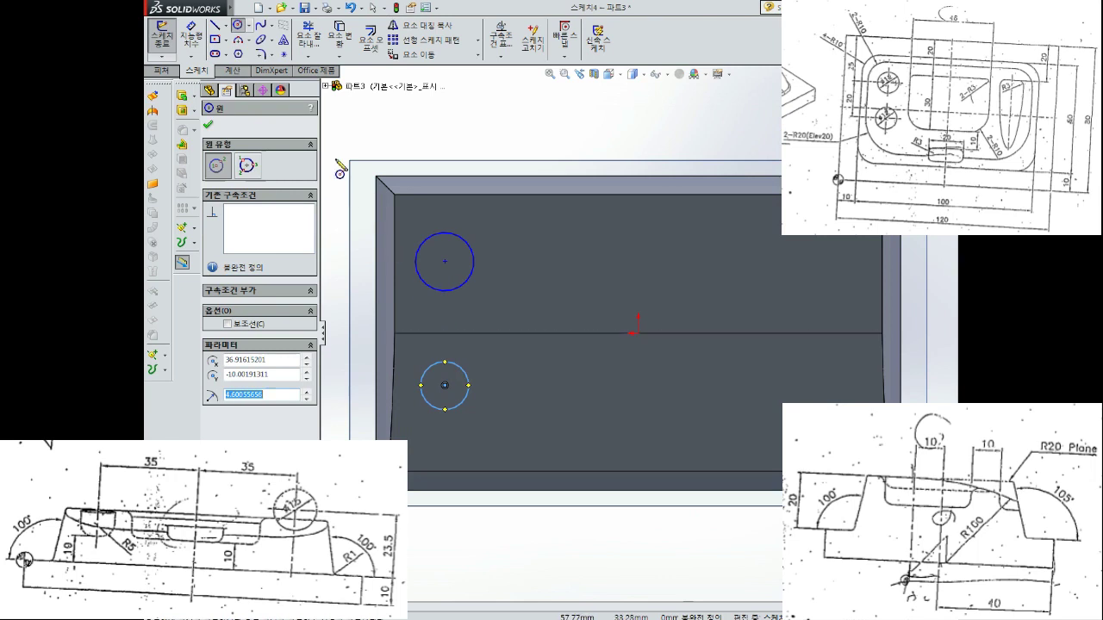
{"action": "left_click", "coordinate": [226, 40]}
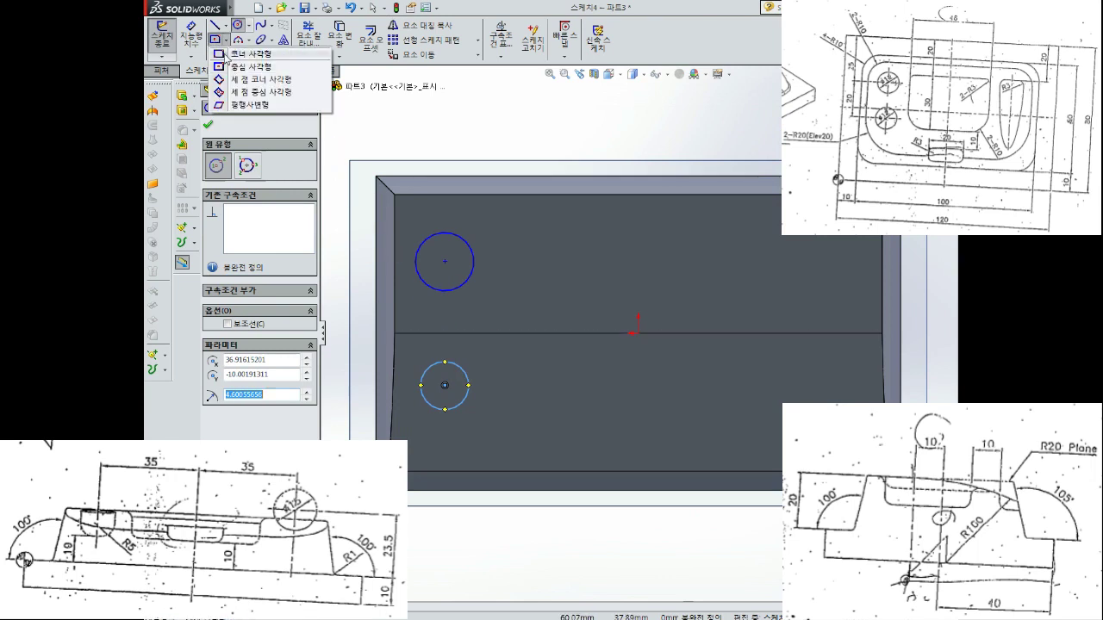
{"action": "left_click", "coordinate": [250, 53]}
{"action": "left_click", "coordinate": [544, 254]}
{"action": "left_click", "coordinate": [742, 386]}
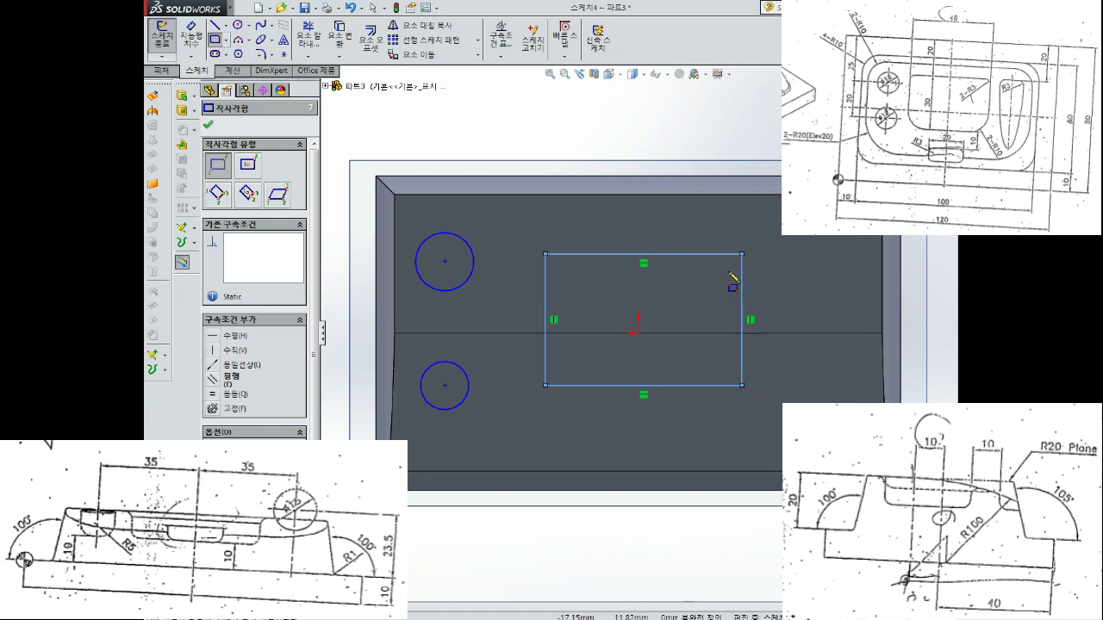
{"action": "key", "text": "Escape"}
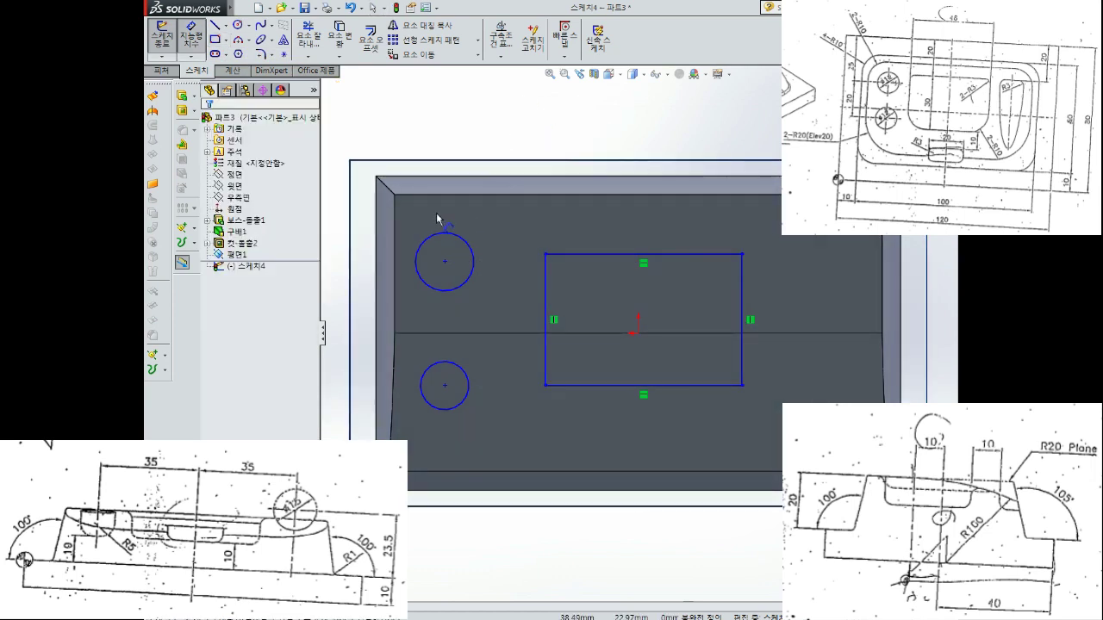
Dimension the upper circle Ø12 and make both circles equal
{"action": "left_click", "coordinate": [461, 241]}
{"action": "left_click", "coordinate": [495, 208]}
{"action": "type", "text": "12"}
{"action": "key", "text": "Return"}
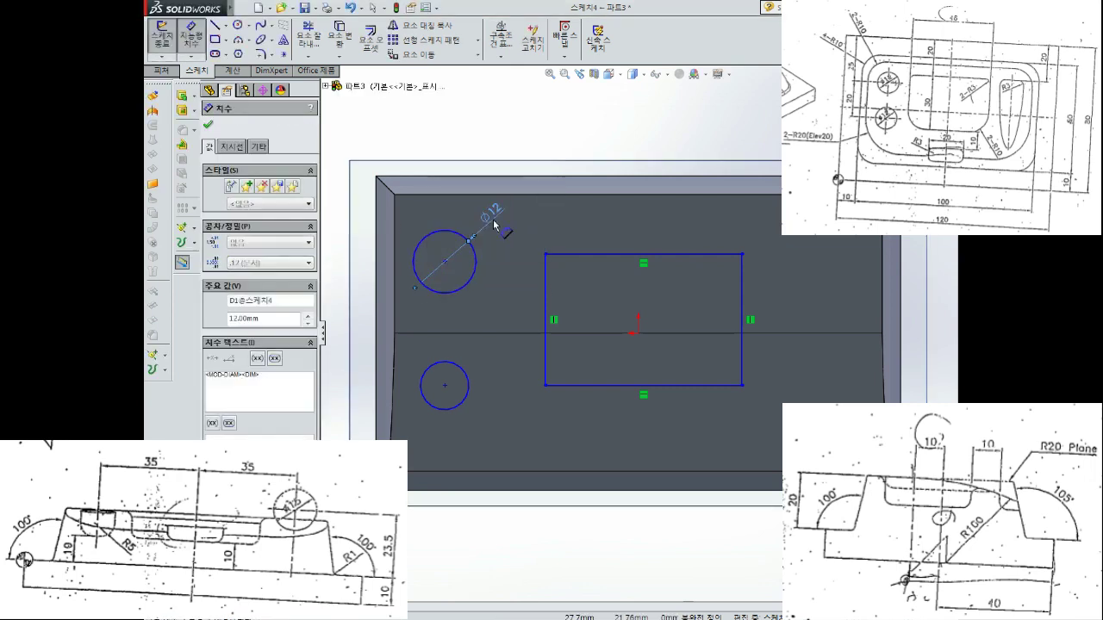
{"action": "key", "text": "Escape"}
{"action": "left_click", "coordinate": [471, 282]}
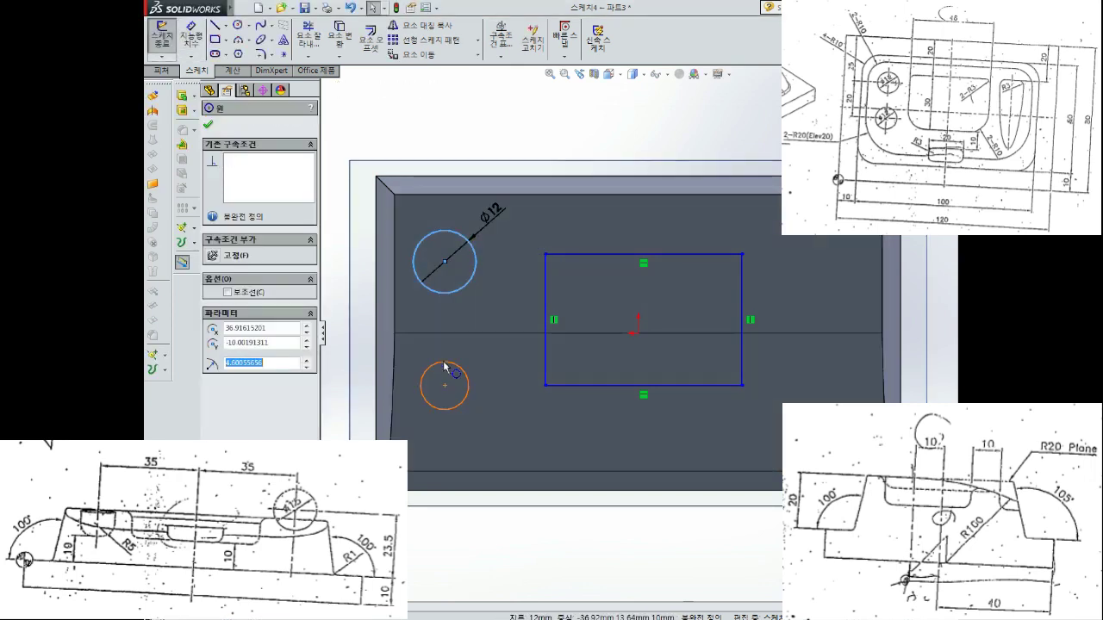
{"action": "left_click", "coordinate": [444, 361], "text": "ctrl"}
{"action": "left_click", "coordinate": [214, 374]}
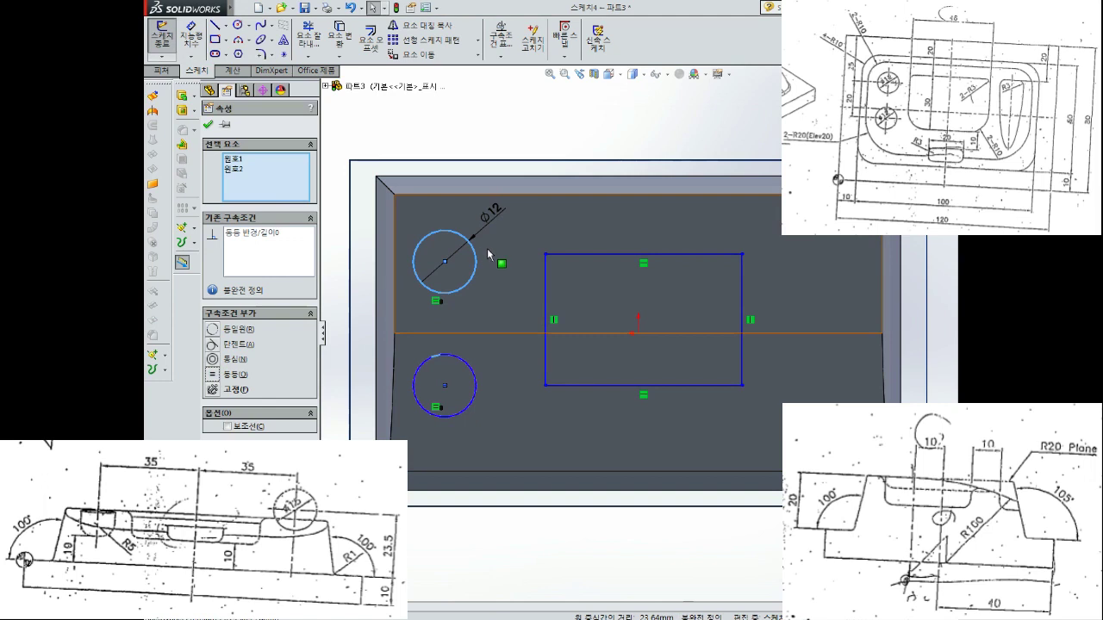
{"action": "key", "text": "Escape"}
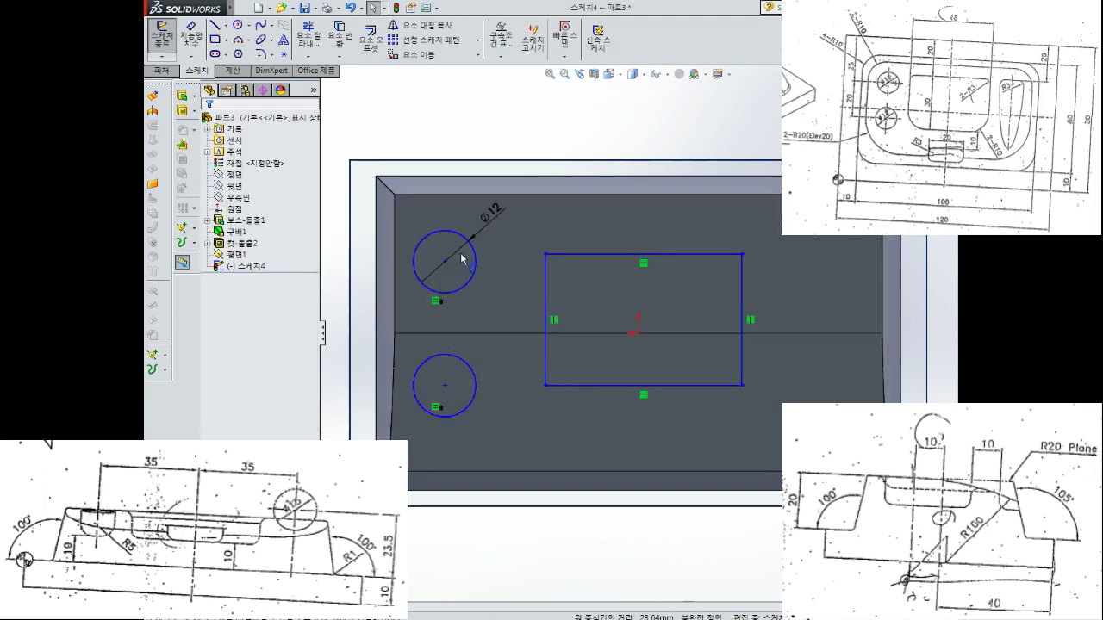
Space the circle centres 20 mm apart and the upper centre 15 mm from the top edge
{"action": "left_click", "coordinate": [444, 262]}
{"action": "left_click", "coordinate": [445, 386]}
{"action": "left_click", "coordinate": [493, 361]}
{"action": "type", "text": "20"}
{"action": "key", "text": "Return"}
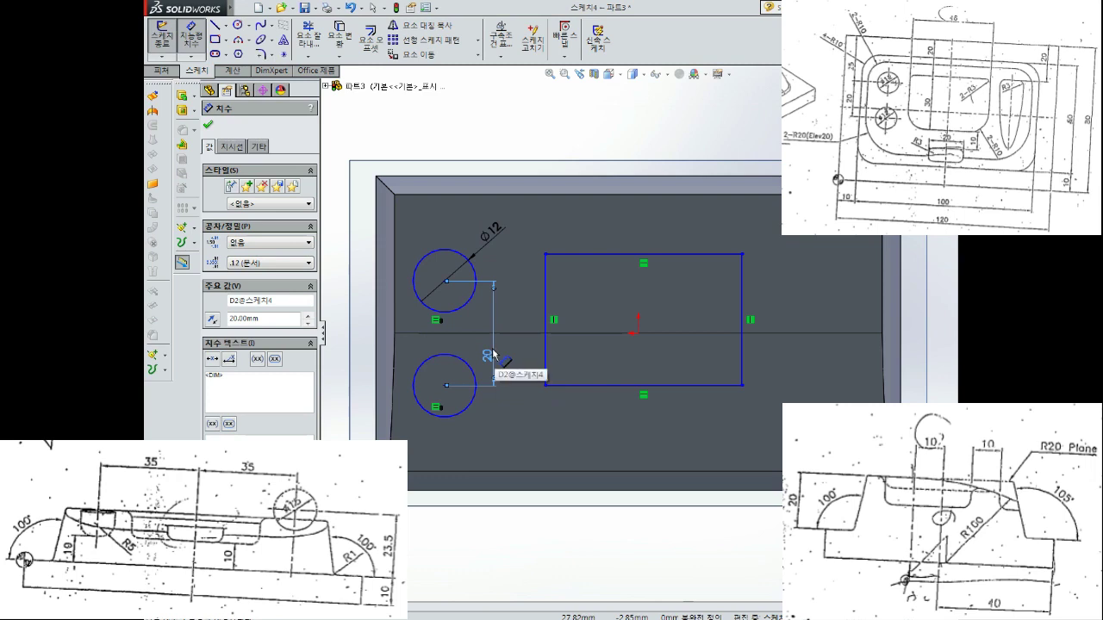
{"action": "left_click", "coordinate": [460, 178]}
{"action": "left_click", "coordinate": [445, 283]}
{"action": "left_click", "coordinate": [425, 234]}
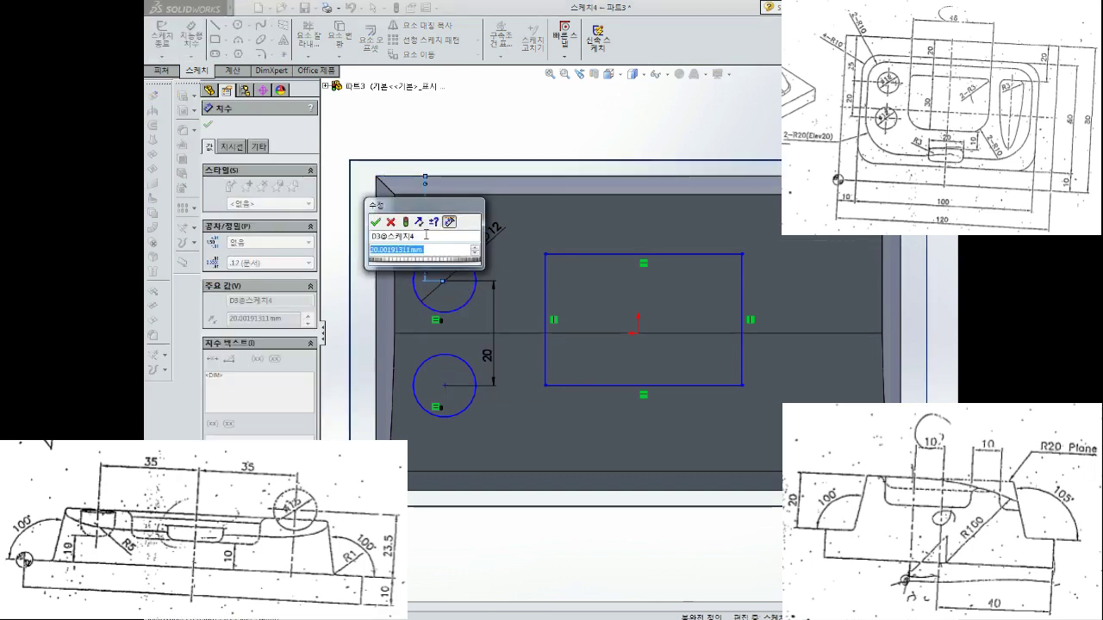
{"action": "type", "text": "3"}
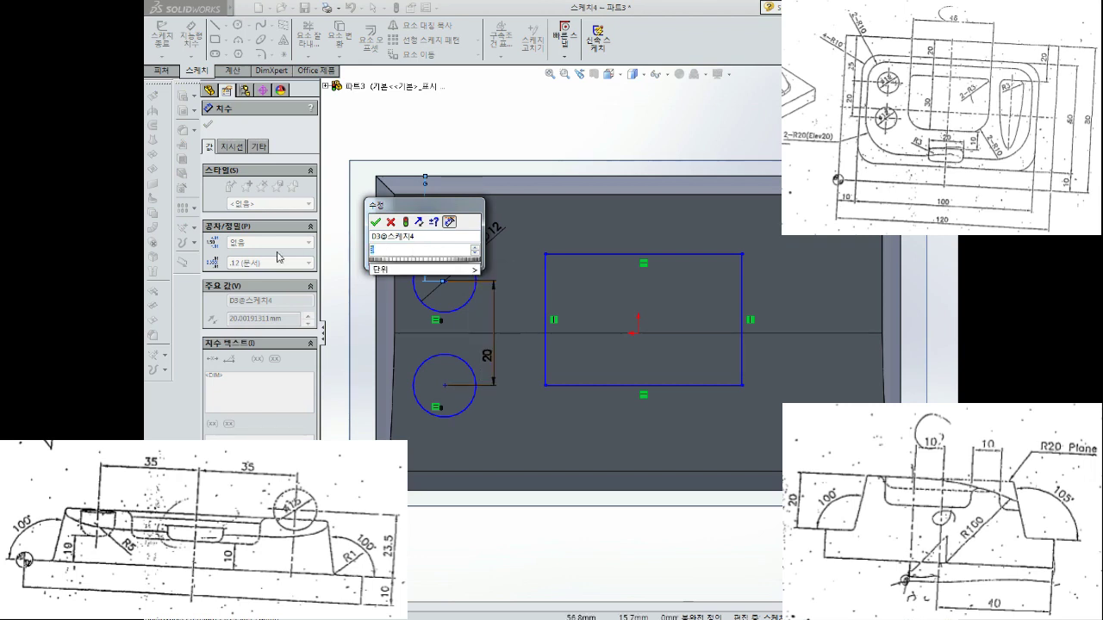
{"action": "type", "text": "15"}
{"action": "key", "text": "Return"}
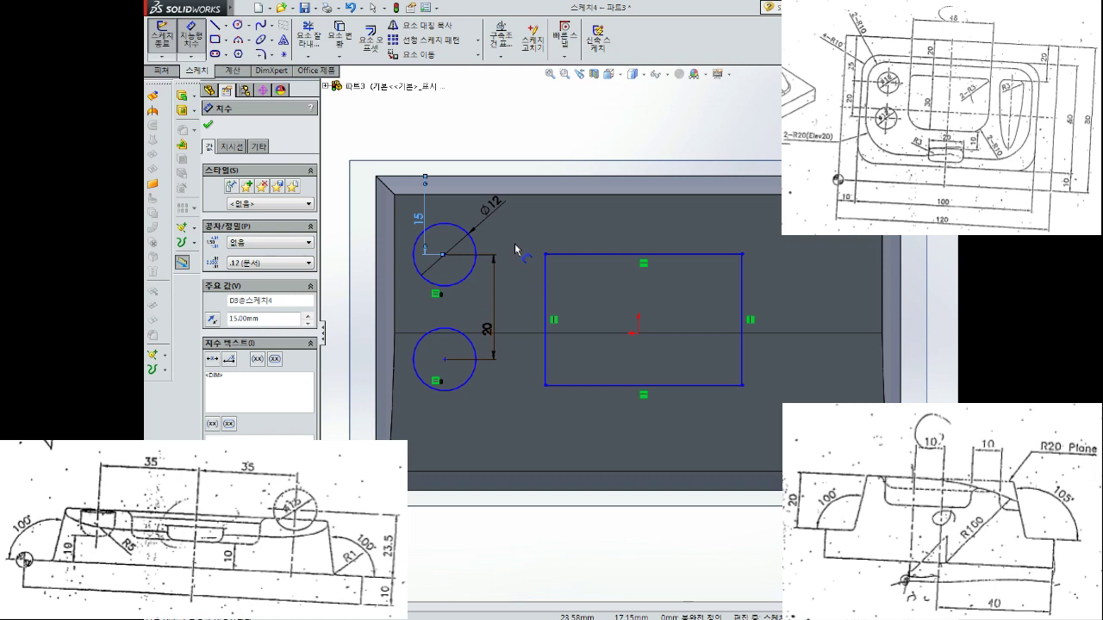
{"action": "key", "text": "Escape"}
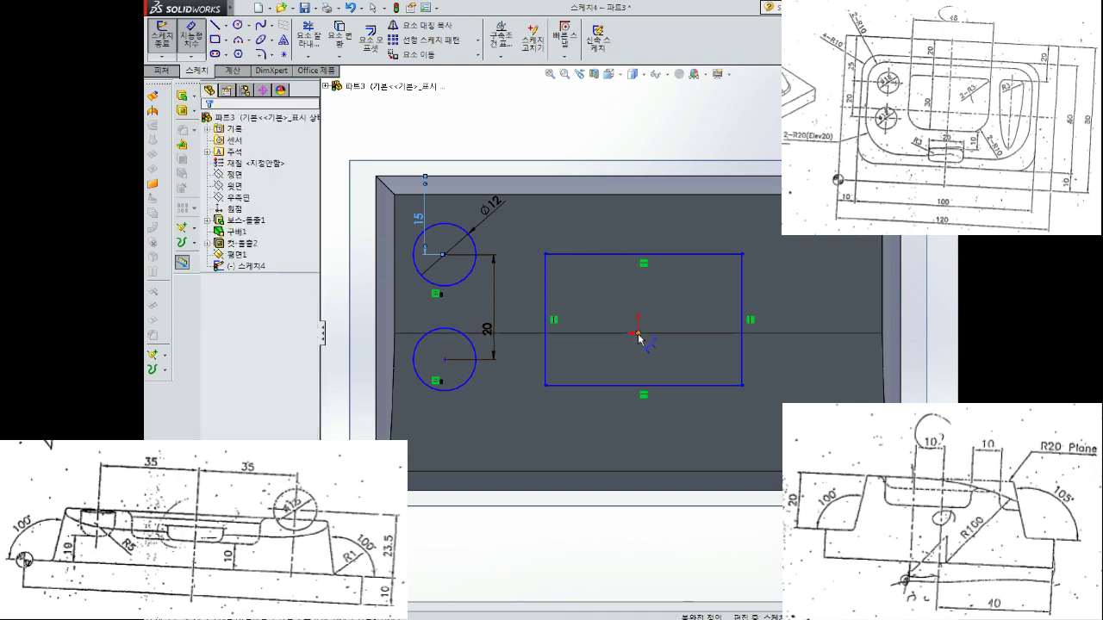
Dimension the lower centre 35 mm horizontally from the rectangle centre and align both centres vertically
{"action": "left_click", "coordinate": [444, 361]}
{"action": "left_click", "coordinate": [638, 333]}
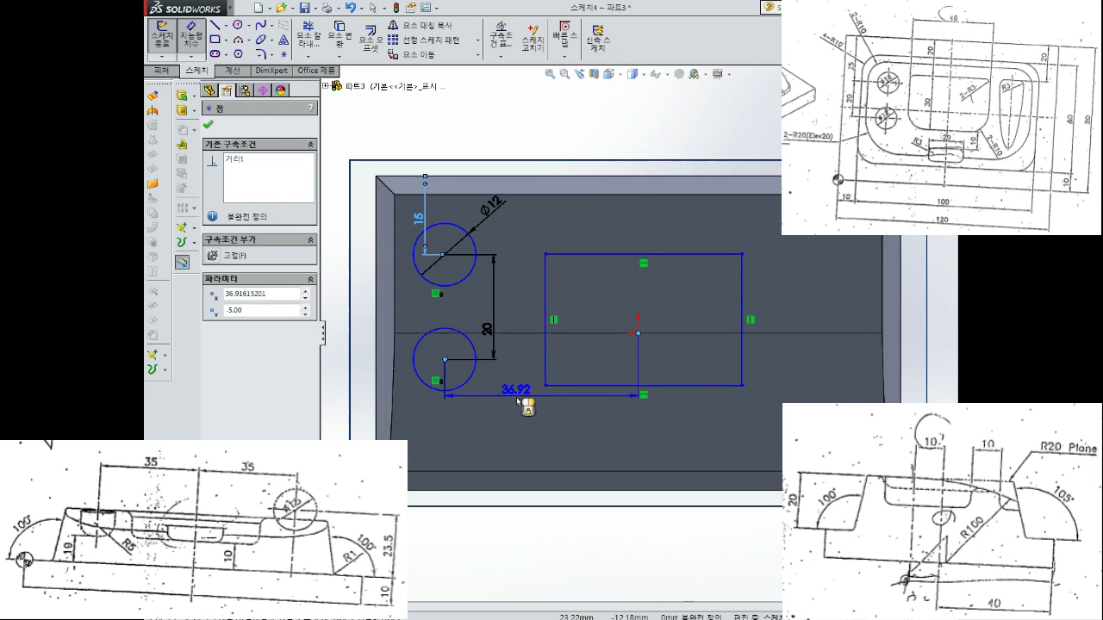
{"action": "left_click", "coordinate": [527, 422]}
{"action": "type", "text": "35"}
{"action": "key", "text": "Return"}
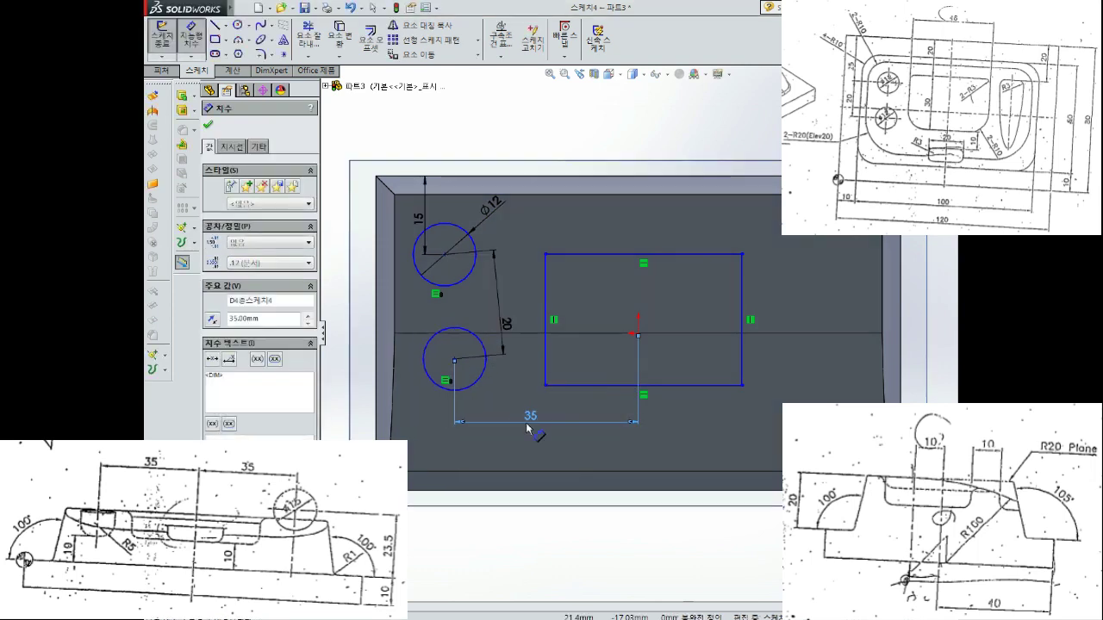
{"action": "key", "text": "Escape"}
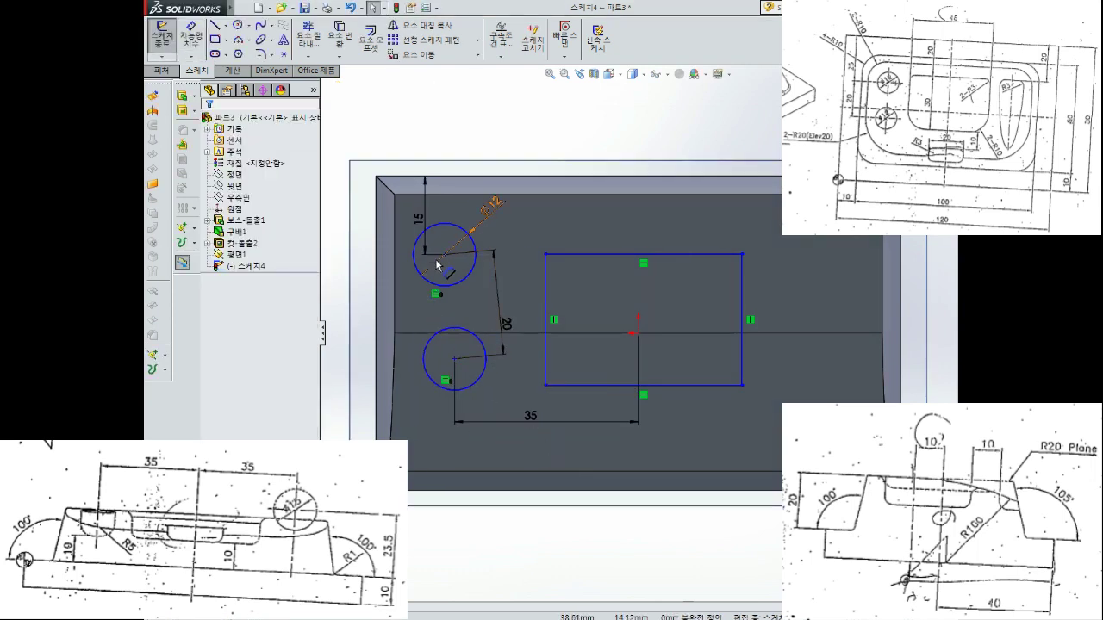
{"action": "left_click", "coordinate": [446, 255]}
{"action": "left_click", "coordinate": [454, 359], "text": "ctrl"}
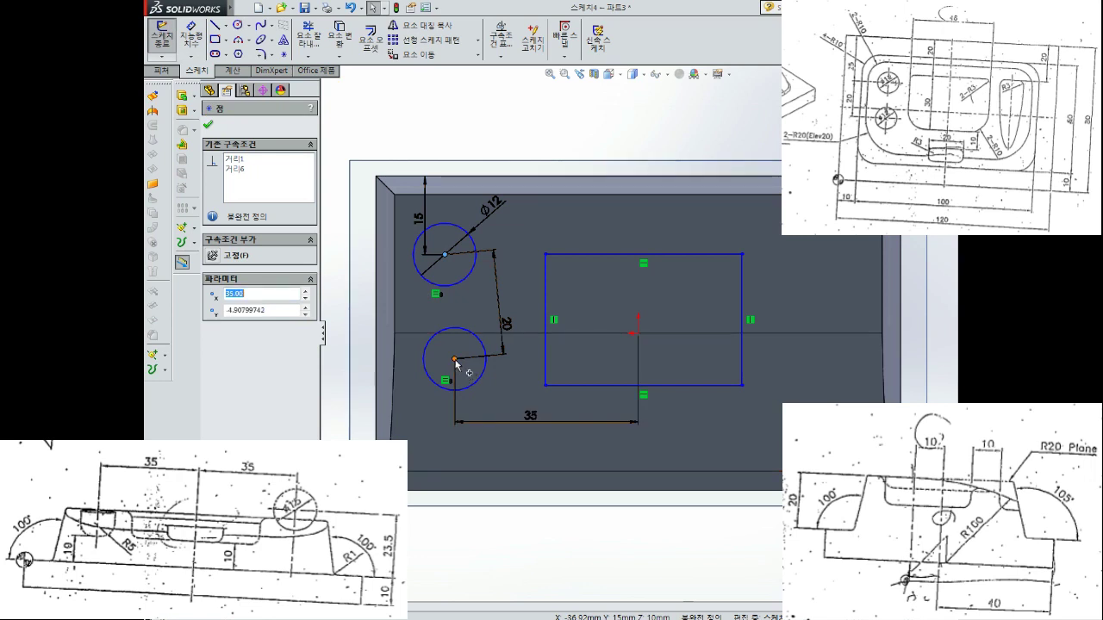
{"action": "left_click", "coordinate": [213, 344]}
{"action": "key", "text": "Escape"}
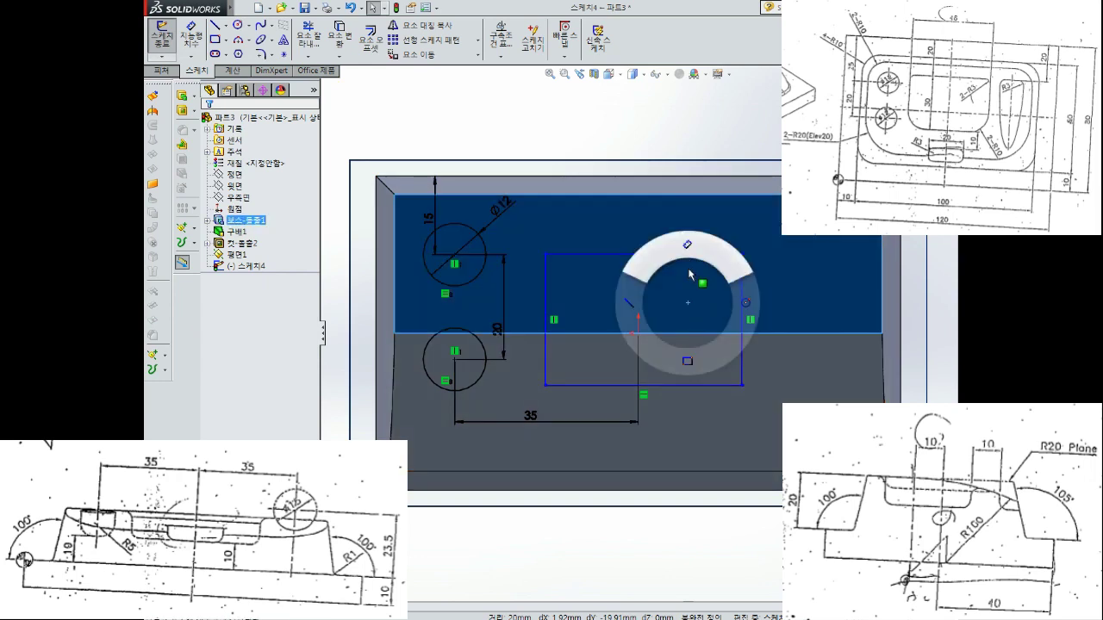
{"action": "left_click", "coordinate": [648, 253]}
Give the rectangle a 46 mm width and 30 mm height
{"action": "left_click", "coordinate": [629, 131]}
{"action": "type", "text": "46"}
{"action": "key", "text": "Return"}
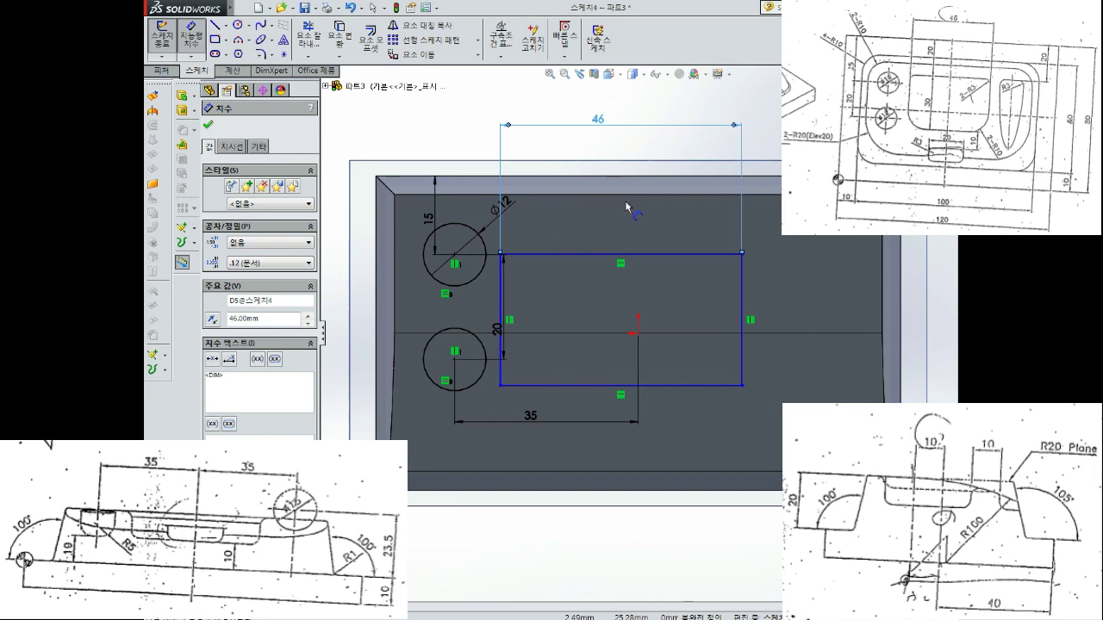
{"action": "left_click", "coordinate": [741, 279]}
{"action": "left_click", "coordinate": [780, 286]}
{"action": "type", "text": "3"}
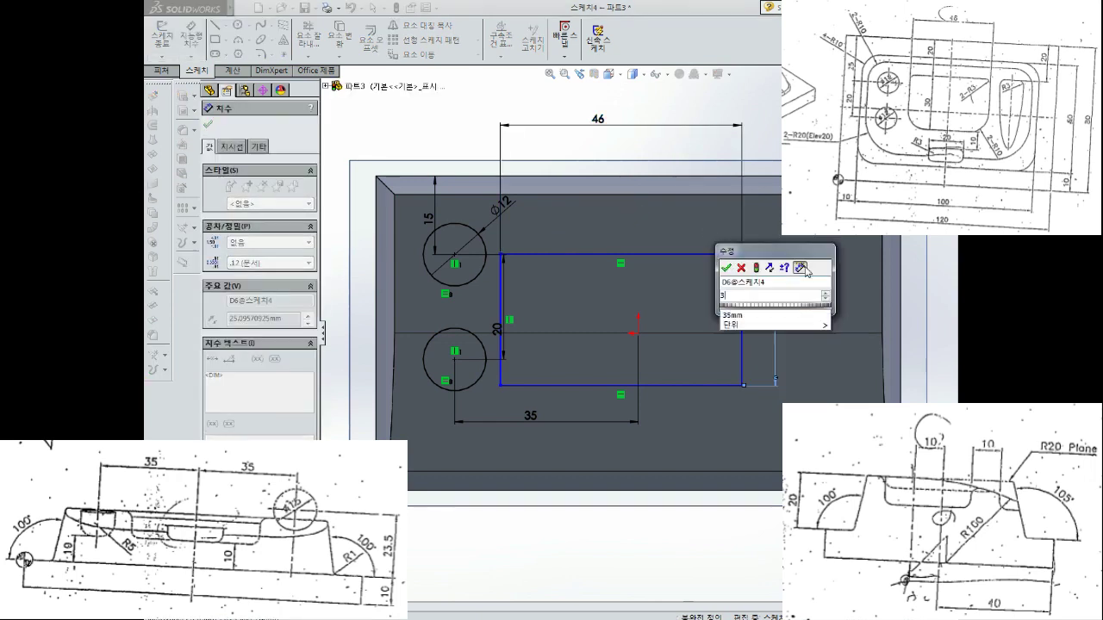
{"action": "type", "text": "0"}
{"action": "key", "text": "Return"}
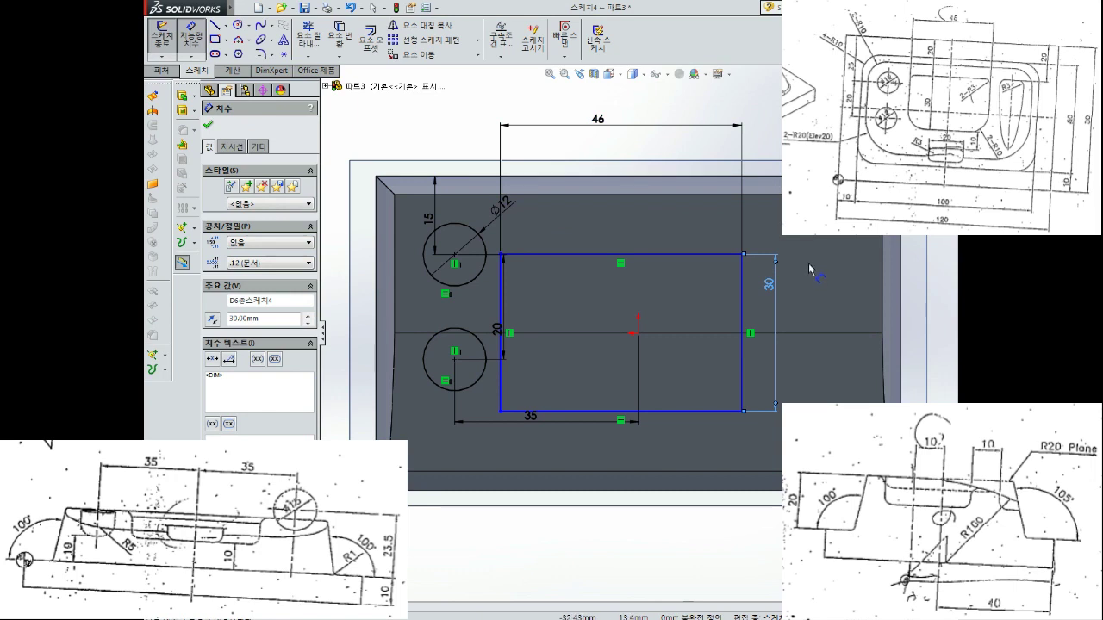
Place the rectangle 10 mm below the part's top edge, its right side 23 mm from the origin
{"action": "left_click", "coordinate": [631, 178]}
{"action": "left_click", "coordinate": [611, 254]}
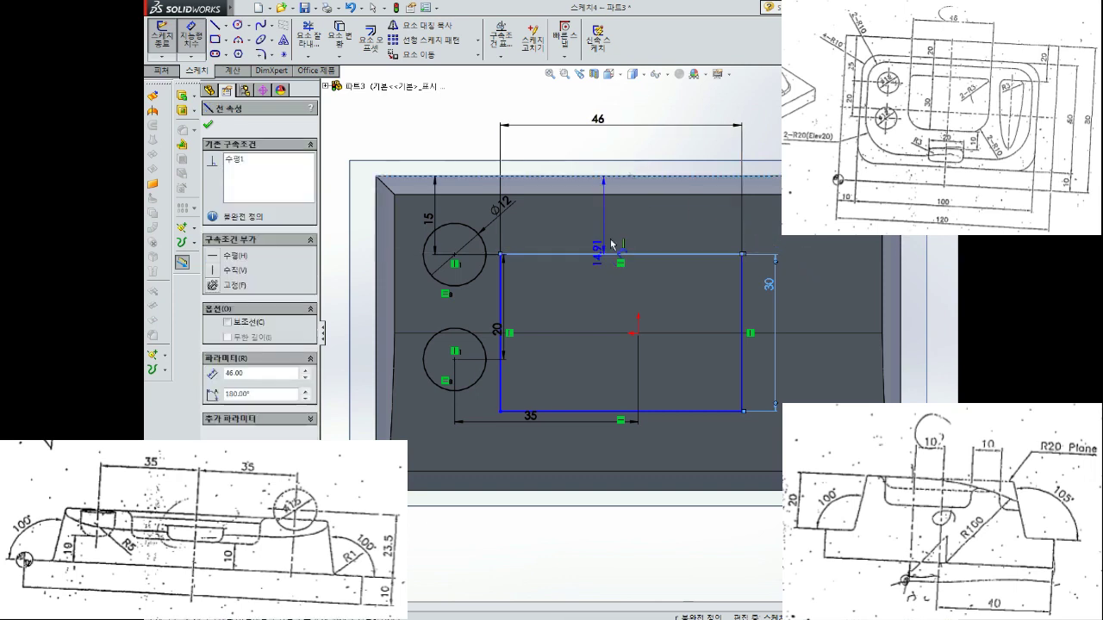
{"action": "left_click", "coordinate": [610, 239]}
{"action": "type", "text": "10"}
{"action": "key", "text": "Return"}
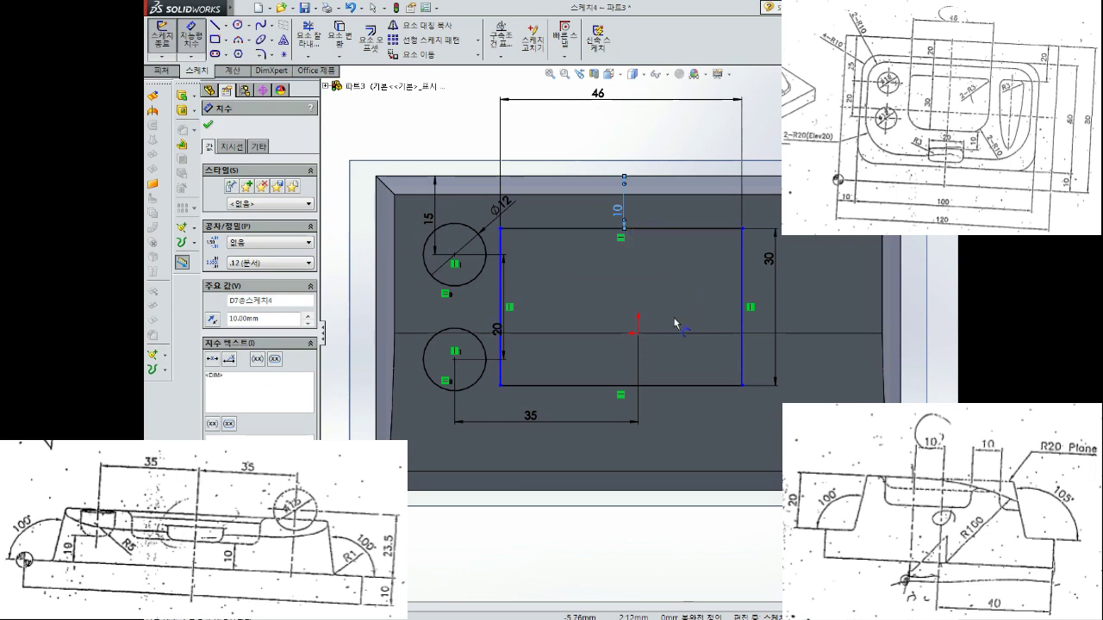
{"action": "left_click", "coordinate": [637, 334]}
{"action": "left_click", "coordinate": [746, 334]}
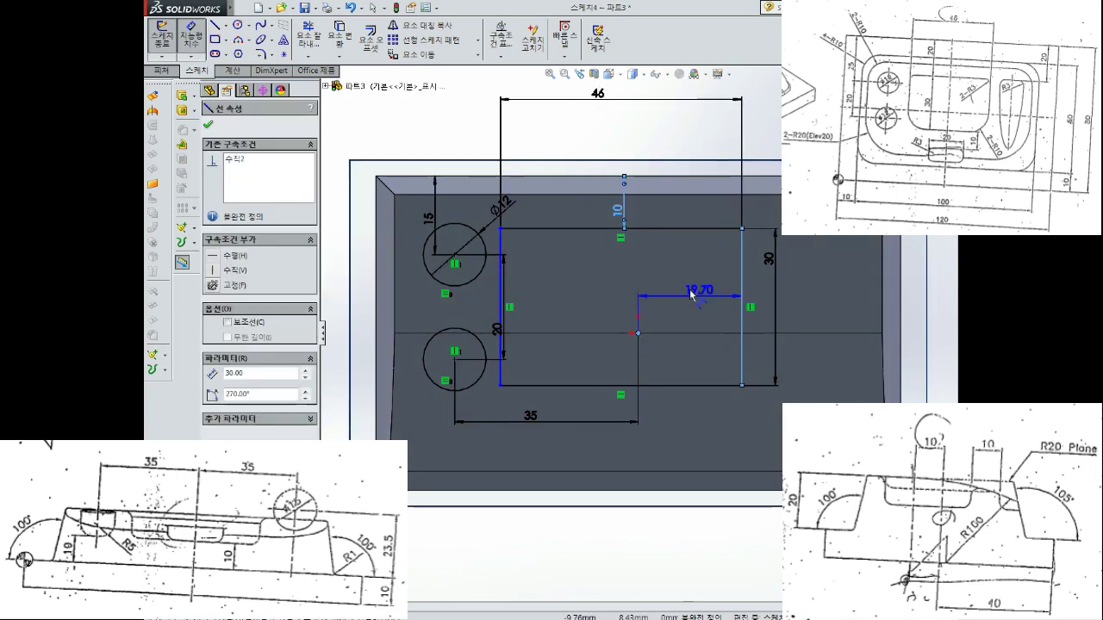
{"action": "left_click", "coordinate": [688, 284]}
{"action": "type", "text": "1"}
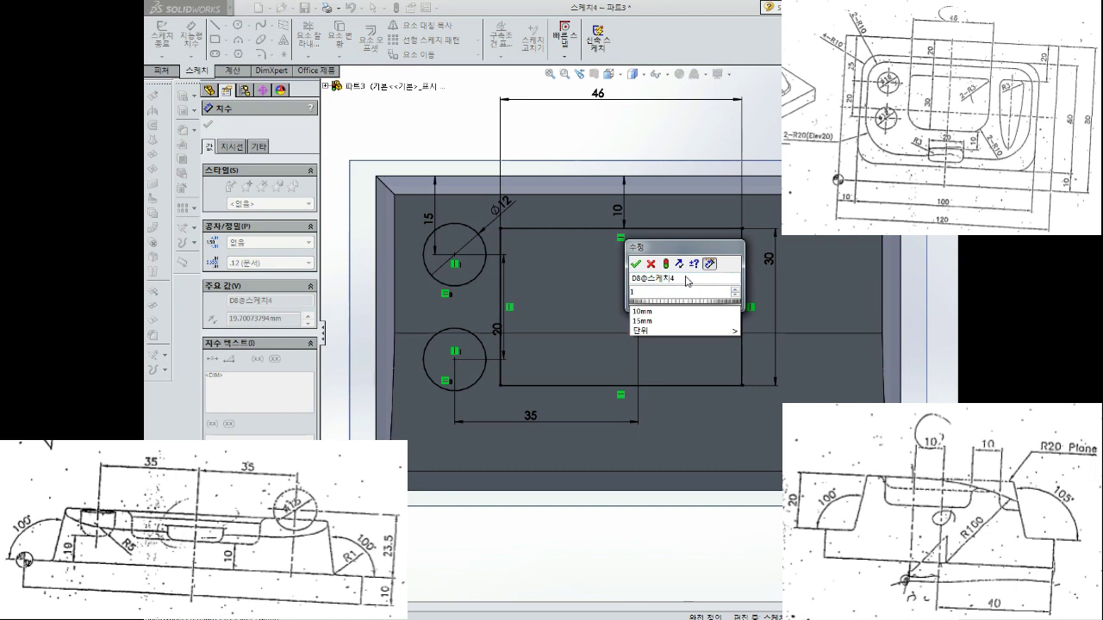
{"action": "key", "text": "BackSpace"}
{"action": "type", "text": "23"}
{"action": "key", "text": "Return"}
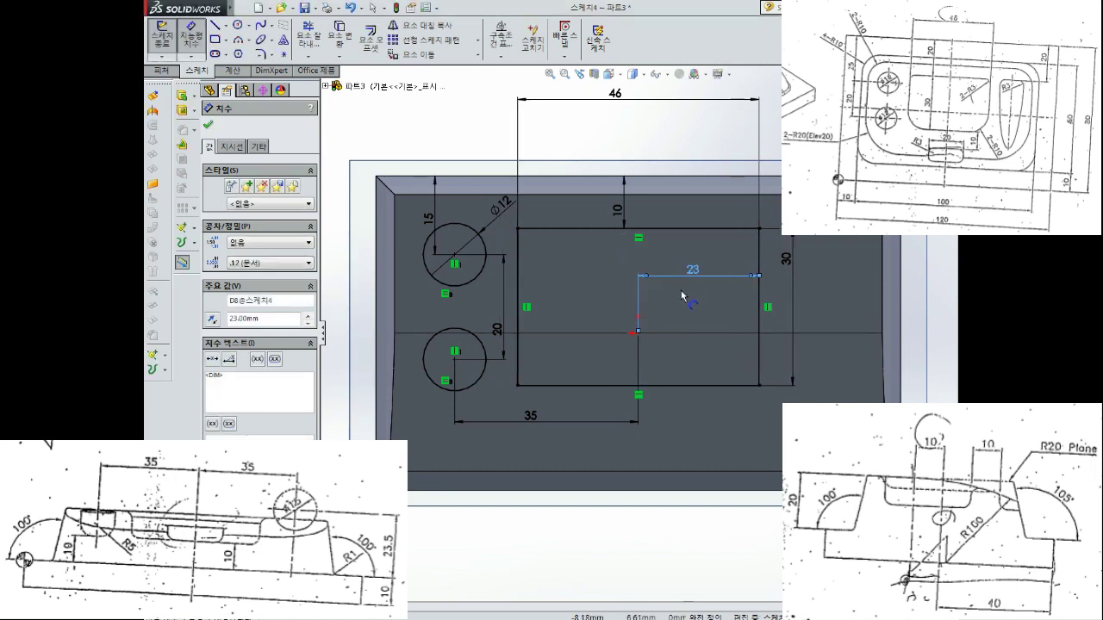
{"action": "left_click", "coordinate": [260, 54]}
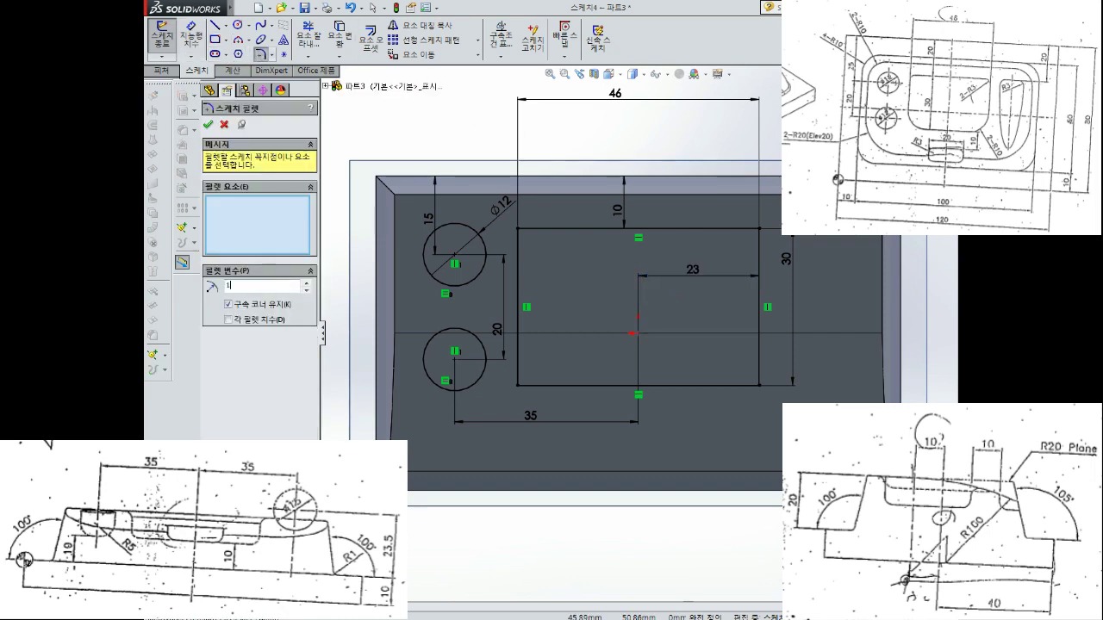
Fillet the rectangle's two bottom corners at 10 mm and tidy the 46 dimension
{"action": "left_click", "coordinate": [517, 385]}
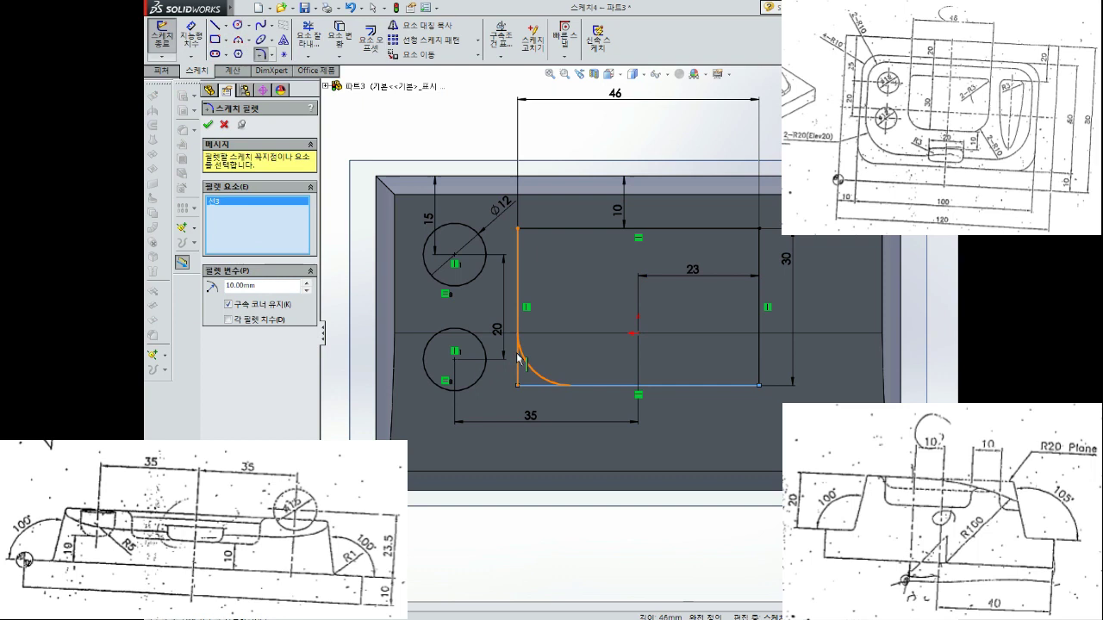
{"action": "left_click", "coordinate": [713, 386]}
{"action": "left_click", "coordinate": [757, 370]}
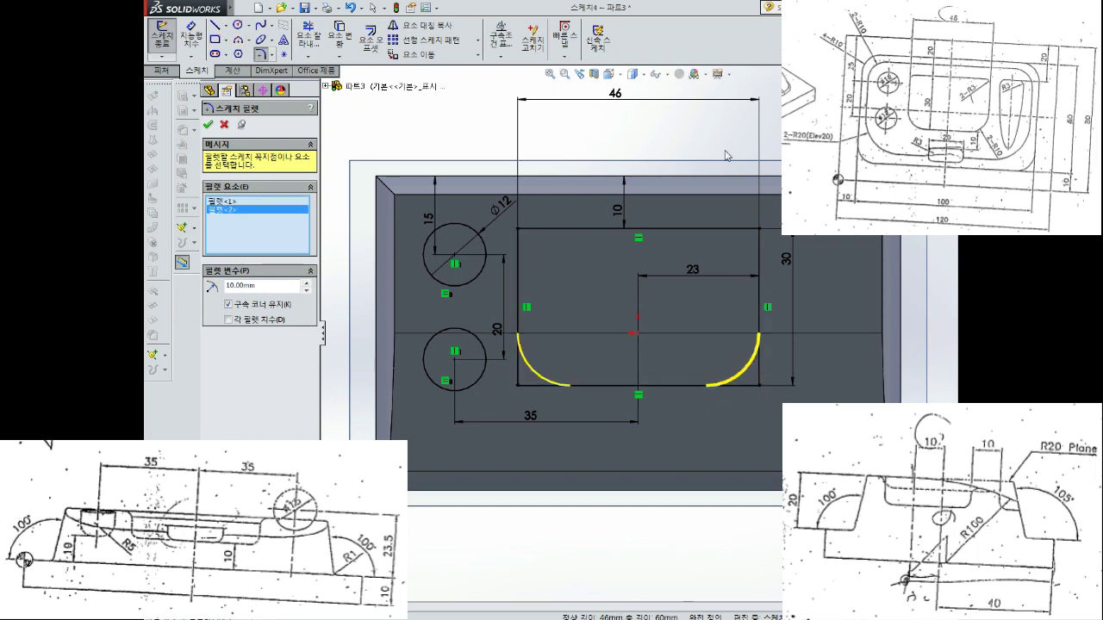
{"action": "left_click", "coordinate": [208, 125]}
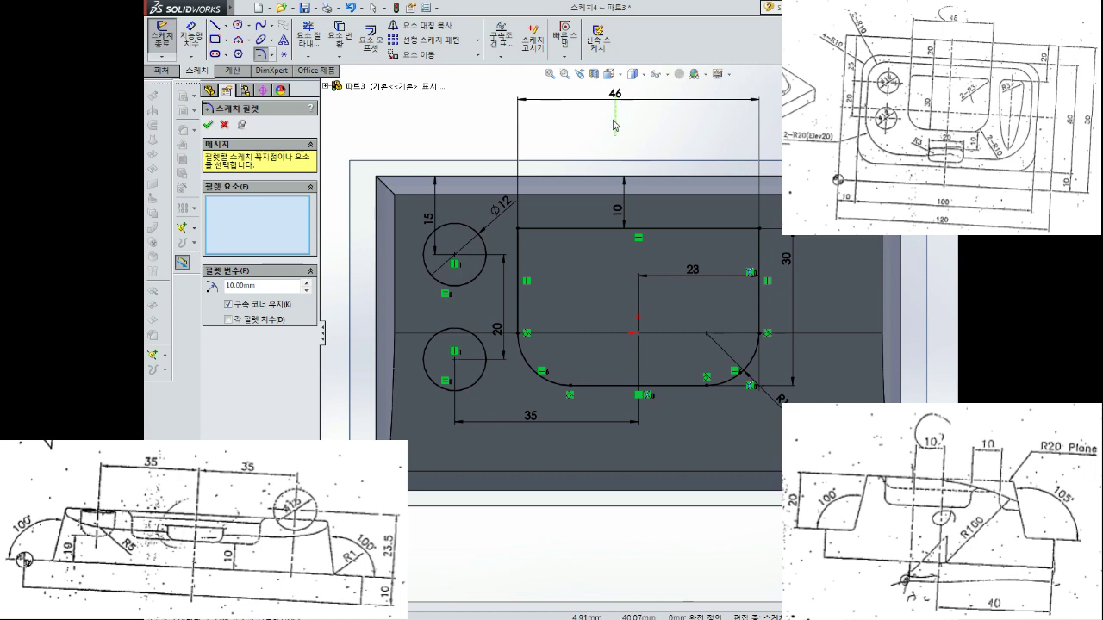
{"action": "key", "text": "Escape"}
{"action": "left_click_drag", "start_coordinate": [622, 99], "coordinate": [620, 158]}
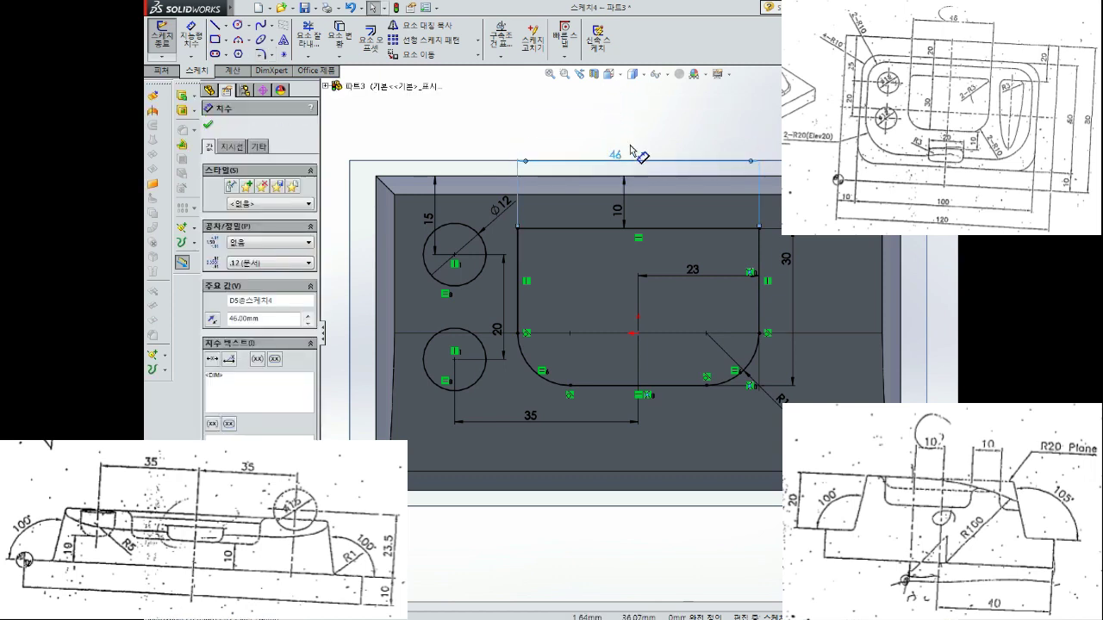
Fillet the rectangle's two top corners at 3 mm and view the block obliquely
{"action": "left_click", "coordinate": [259, 53]}
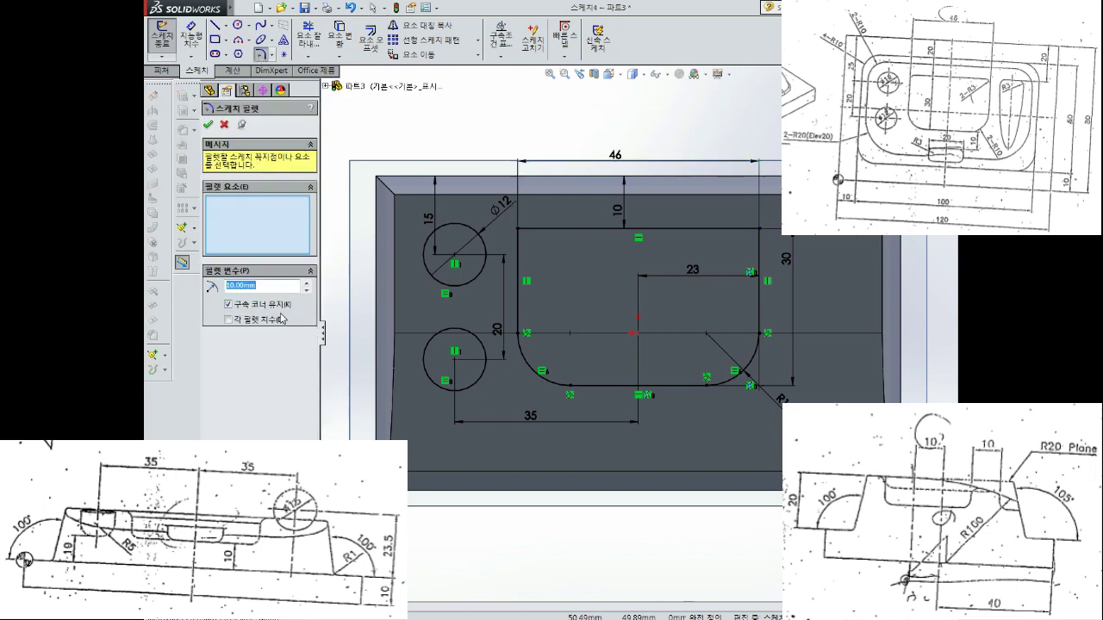
{"action": "type", "text": "3"}
{"action": "left_click", "coordinate": [520, 231]}
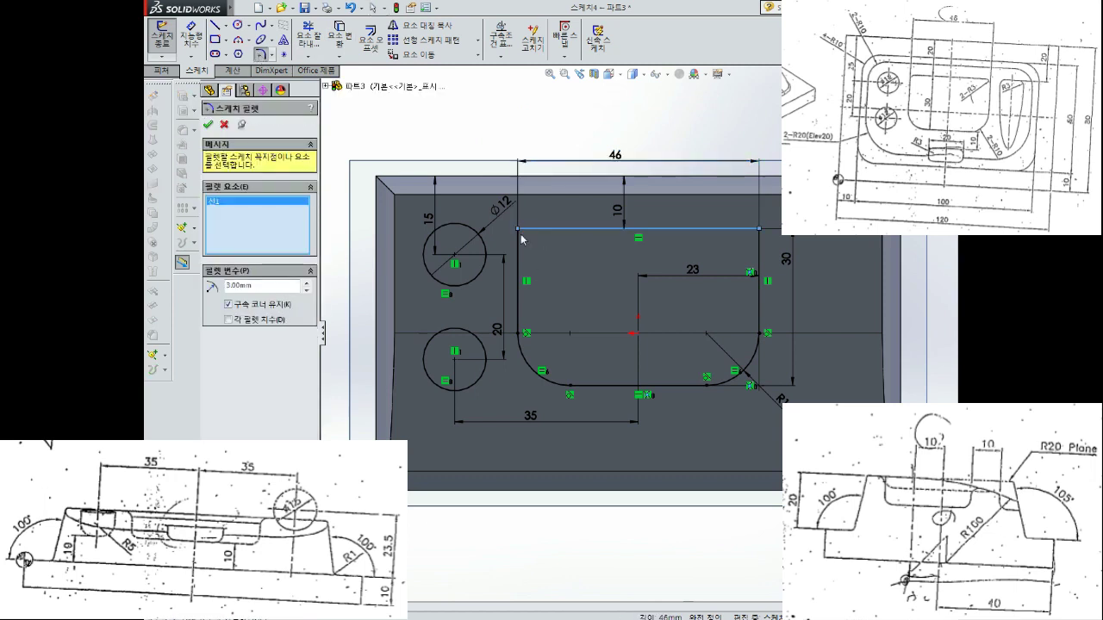
{"action": "left_click", "coordinate": [759, 230]}
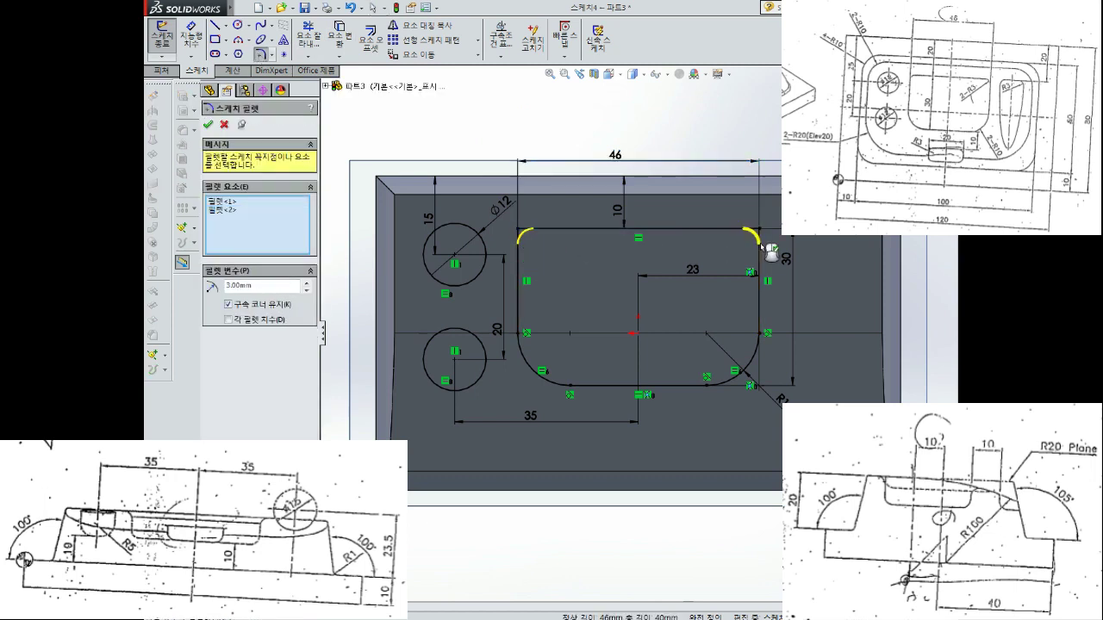
{"action": "left_click", "coordinate": [209, 126]}
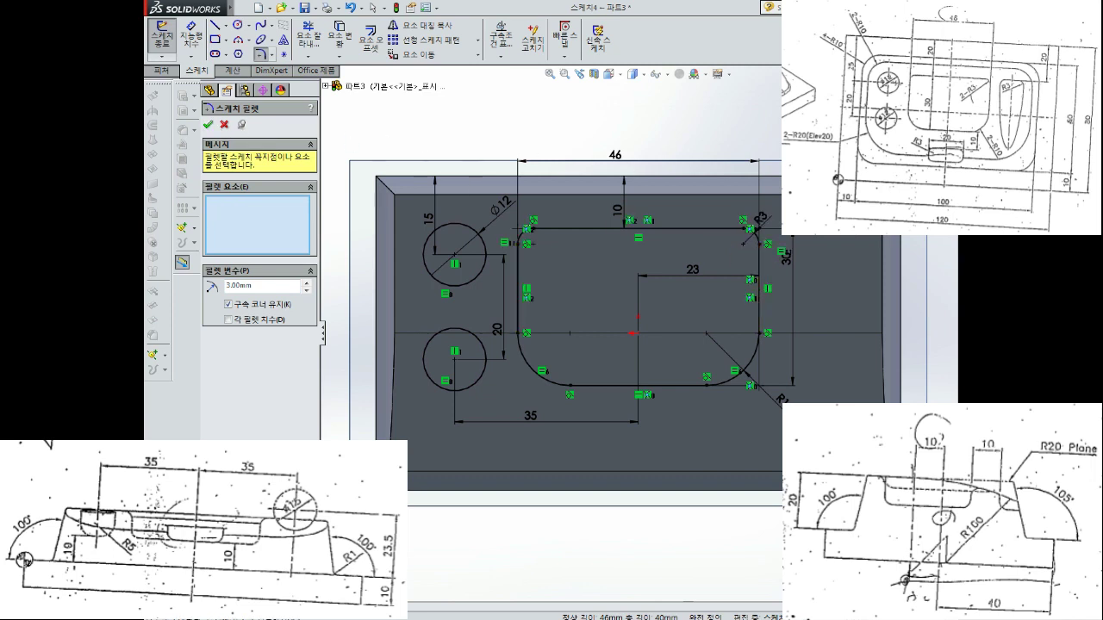
{"action": "mouse_move", "coordinate": [773, 191]}
{"action": "middle_mouse_down"}
{"action": "mouse_move", "coordinate": [696, 167]}
{"action": "mouse_move", "coordinate": [689, 224]}
{"action": "middle_mouse_up"}
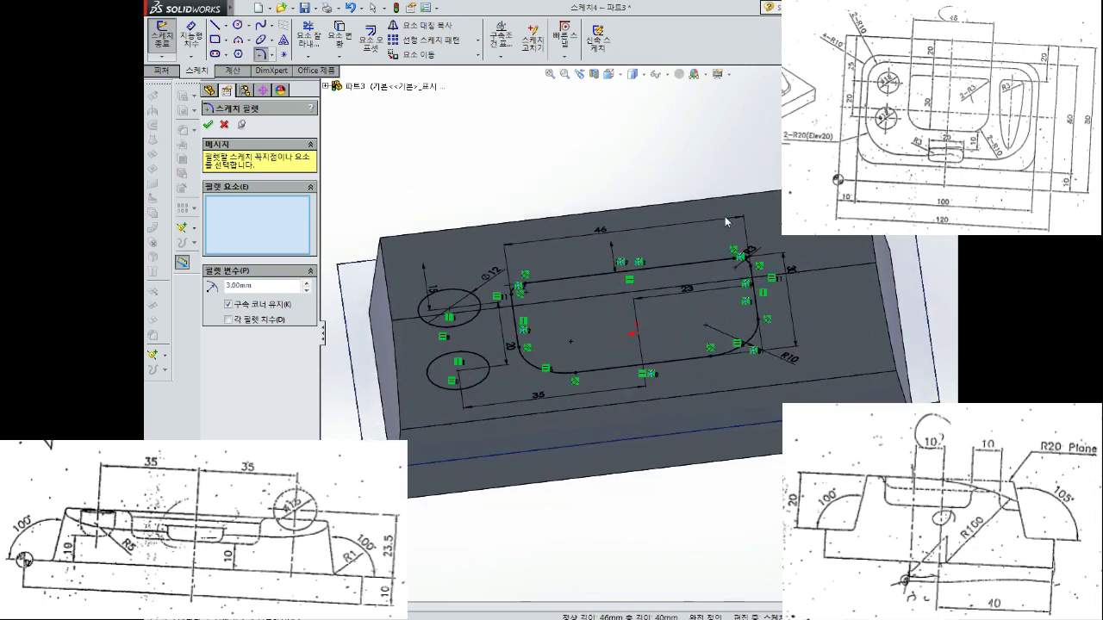
{"action": "key", "text": "Escape"}
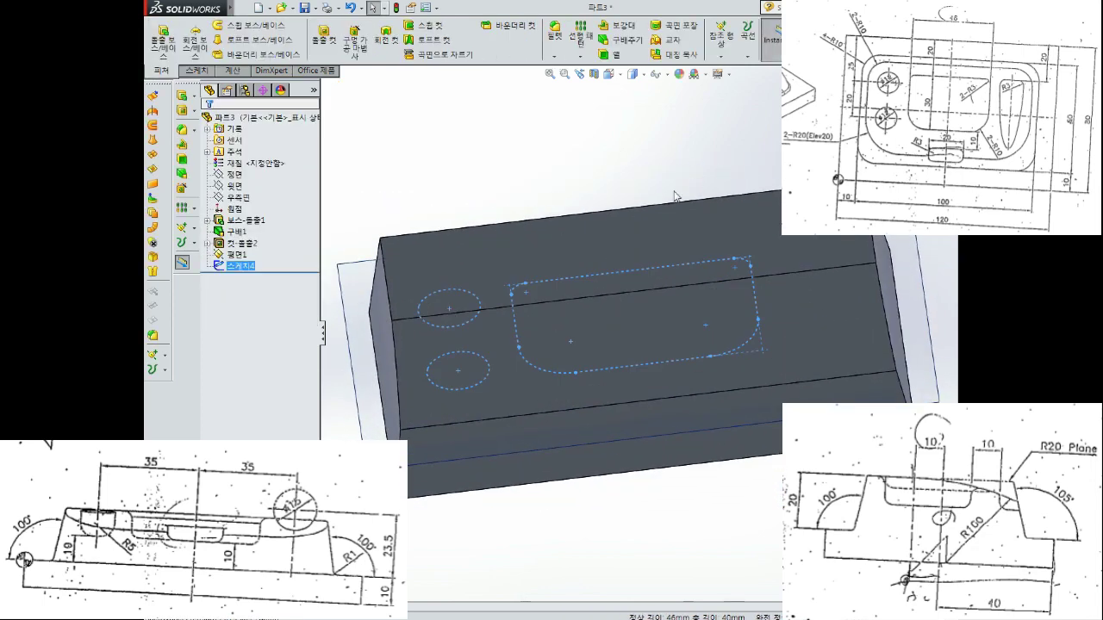
Cut Sketch4's two Ø12 holes and rounded pocket into the block using Up To Body
{"action": "left_click", "coordinate": [326, 39]}
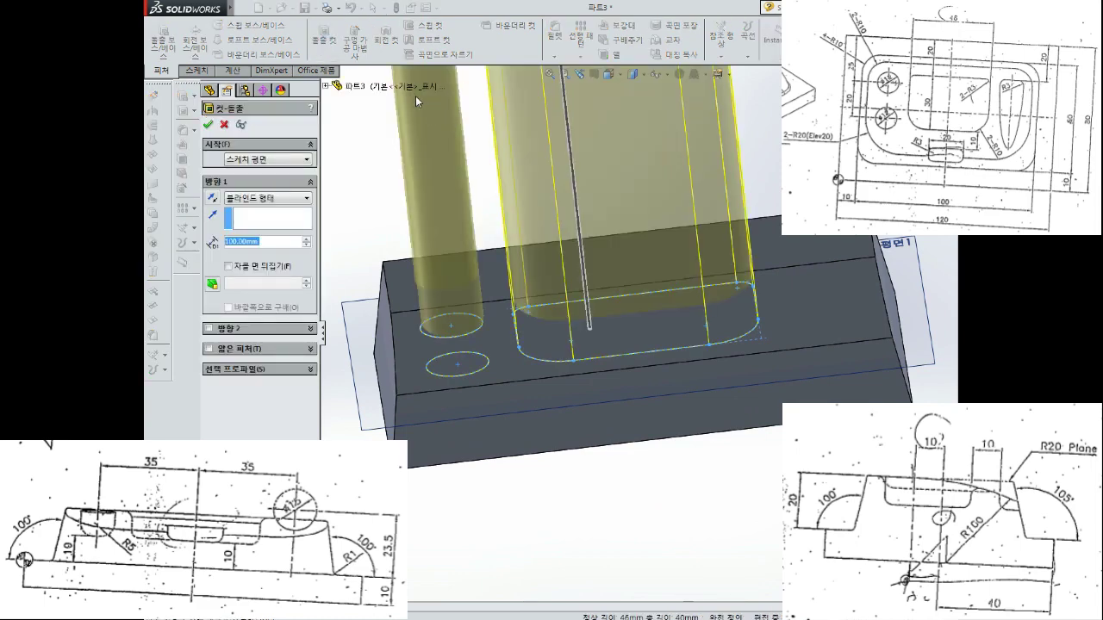
{"action": "left_click", "coordinate": [263, 198]}
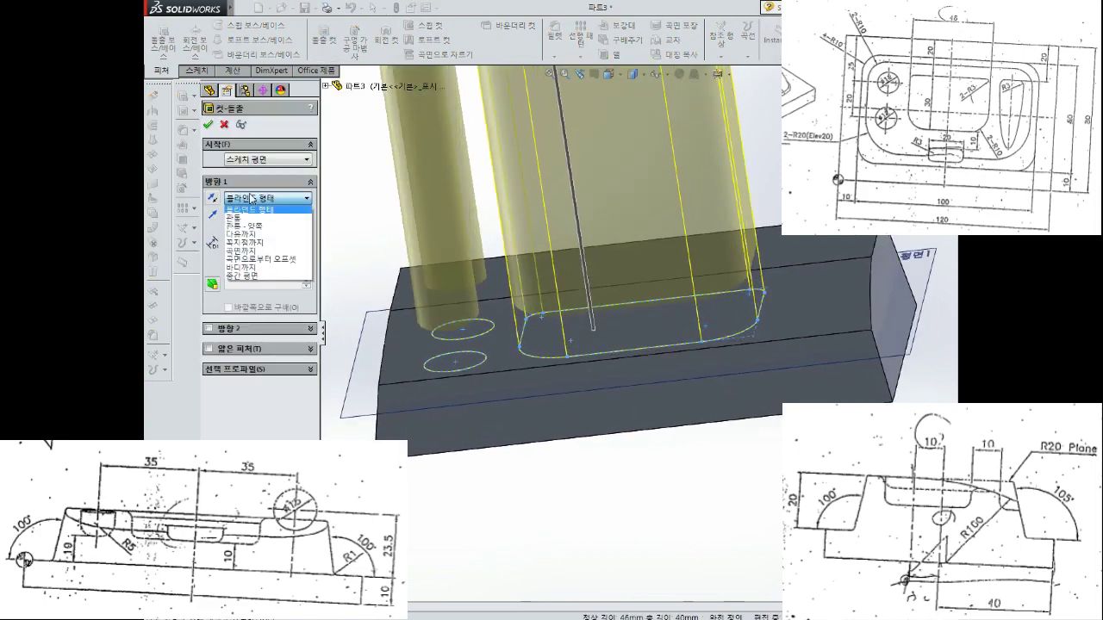
{"action": "left_click", "coordinate": [258, 264]}
{"action": "left_click", "coordinate": [745, 251]}
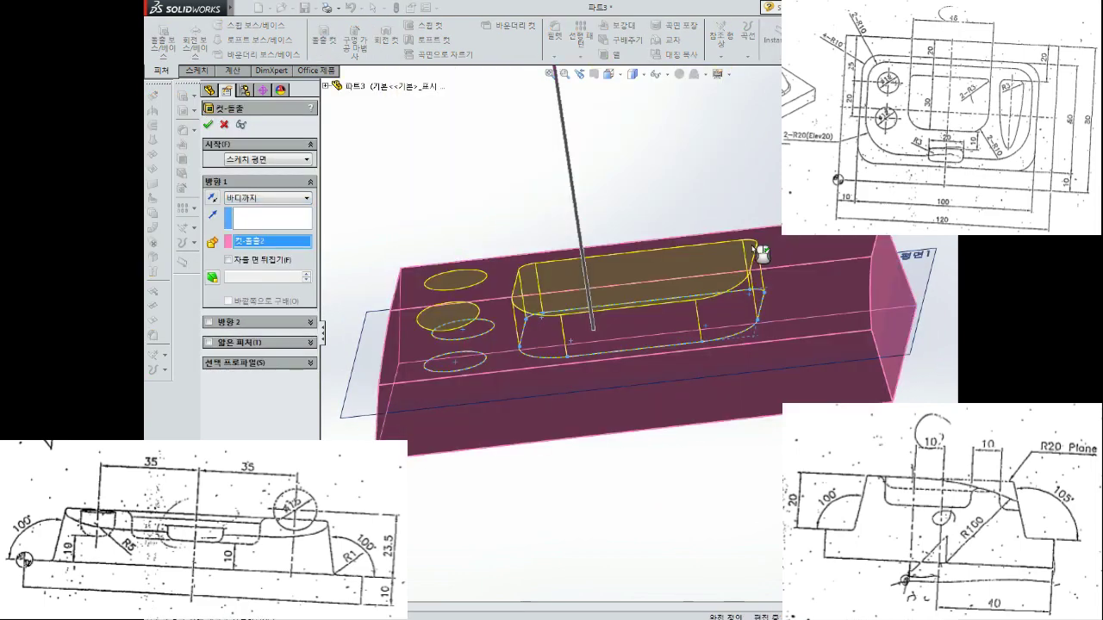
{"action": "key", "text": "Return"}
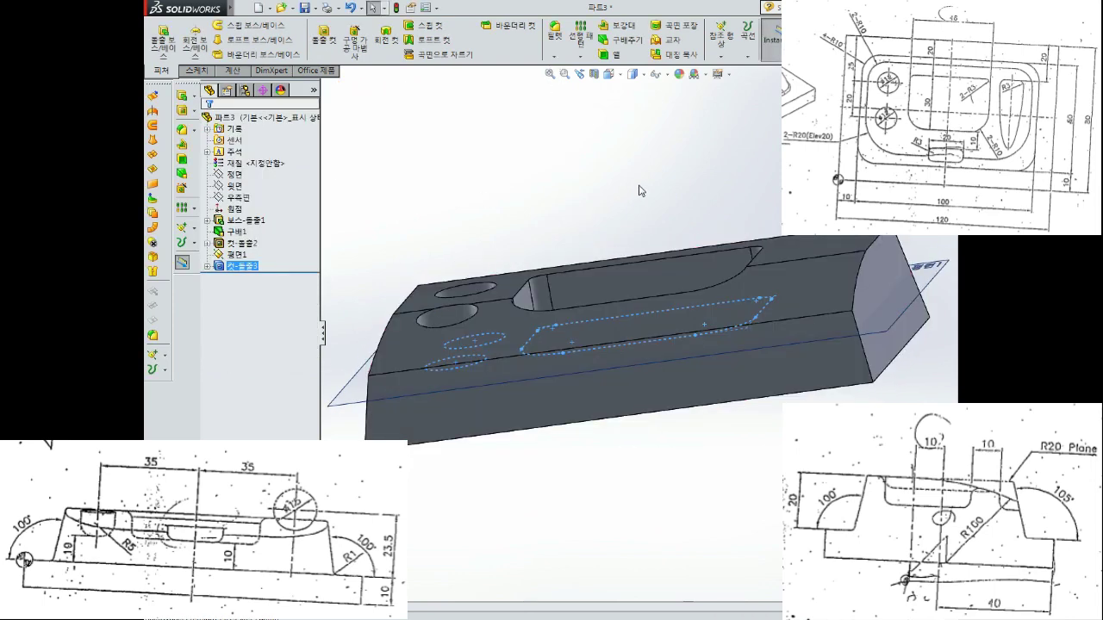
{"action": "key", "text": "ctrl+5"}
{"action": "mouse_move", "coordinate": [653, 343]}
{"action": "middle_mouse_down"}
{"action": "mouse_move", "coordinate": [669, 247]}
{"action": "mouse_move", "coordinate": [670, 313]}
{"action": "mouse_move", "coordinate": [643, 232]}
{"action": "middle_mouse_up"}
{"action": "scroll", "coordinate": [643, 235], "scroll_direction": "up", "scroll_amount": 5}
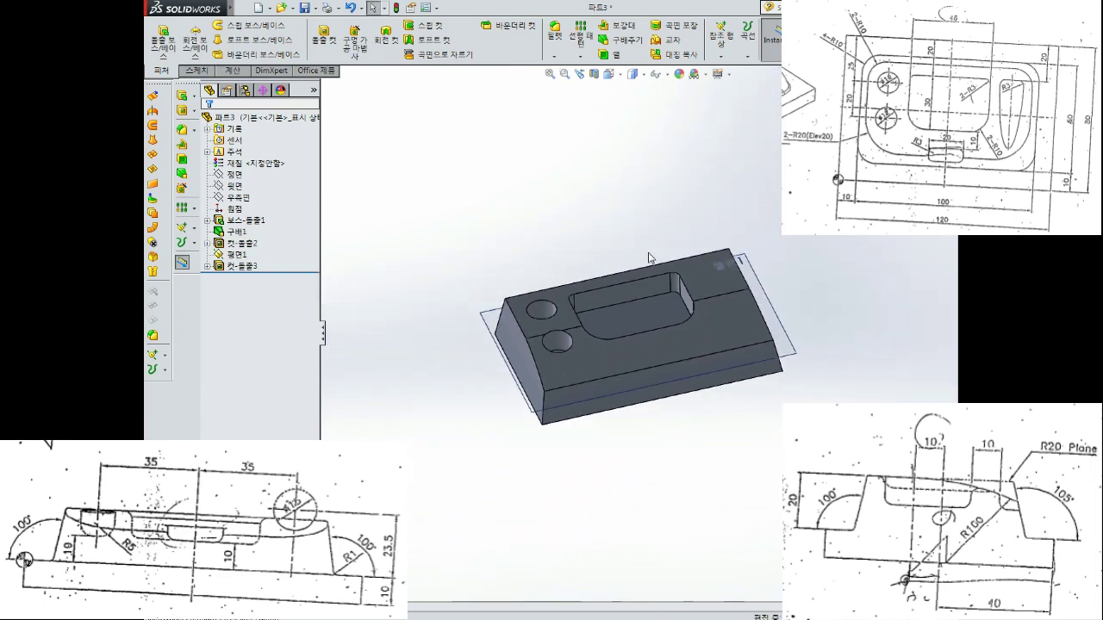
Begin Sketch5 on the Top Plane (윗면) after orbiting to view the part's top
{"action": "scroll", "coordinate": [651, 306], "scroll_direction": "down", "scroll_amount": 4}
{"action": "scroll", "coordinate": [669, 297], "scroll_direction": "up", "scroll_amount": 4}
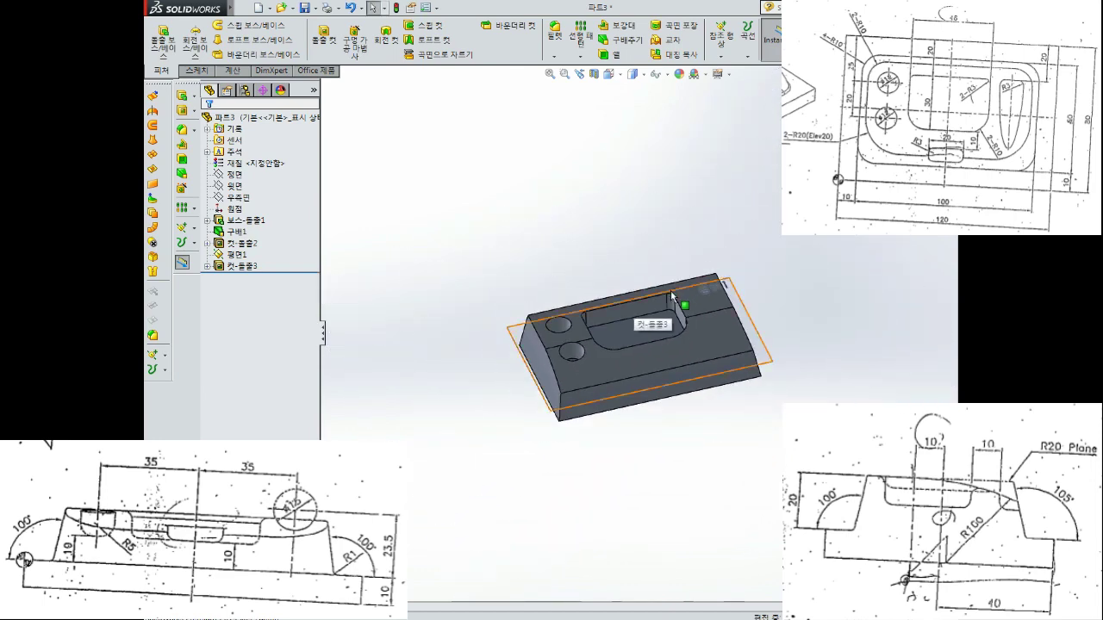
{"action": "scroll", "coordinate": [610, 373], "scroll_direction": "down", "scroll_amount": 4}
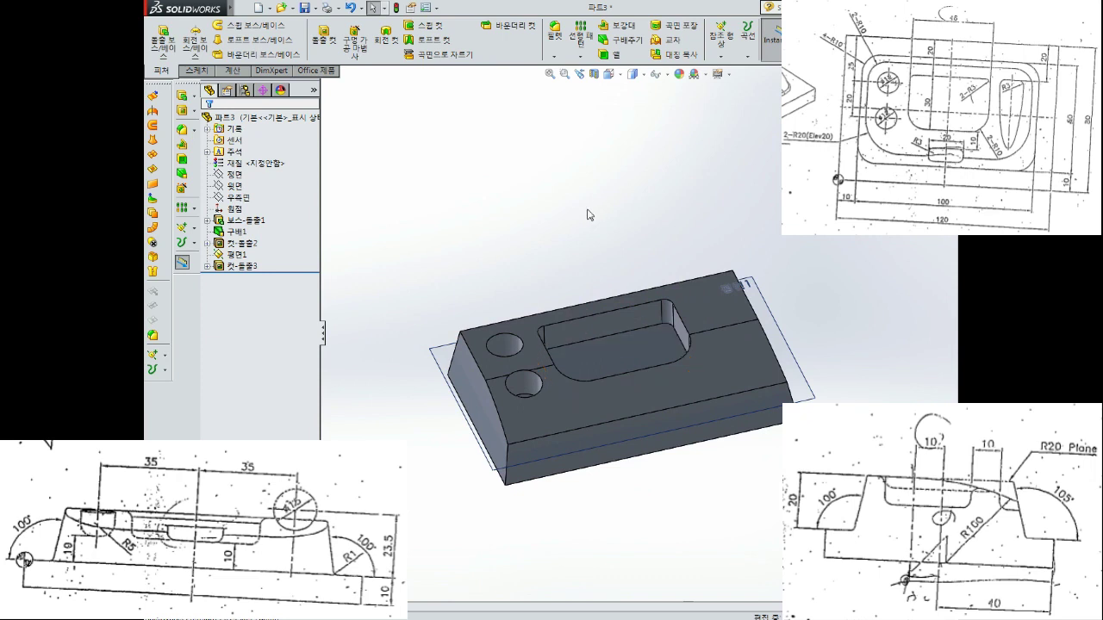
{"action": "middle_click_drag", "start_coordinate": [663, 227], "coordinate": [647, 264]}
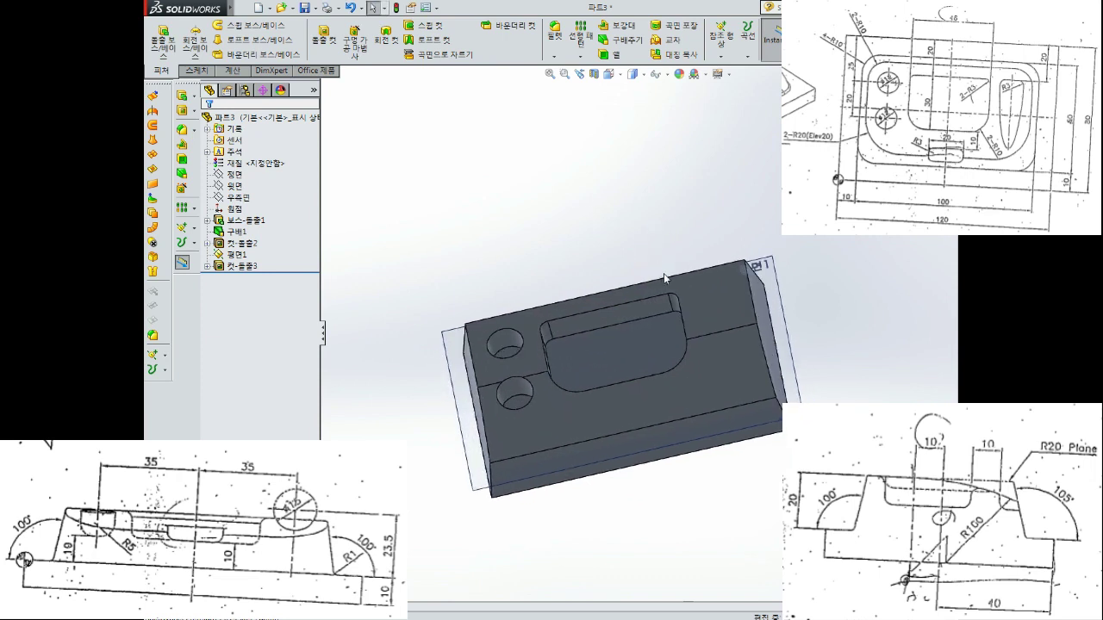
{"action": "middle_click_drag", "start_coordinate": [664, 276], "coordinate": [690, 304]}
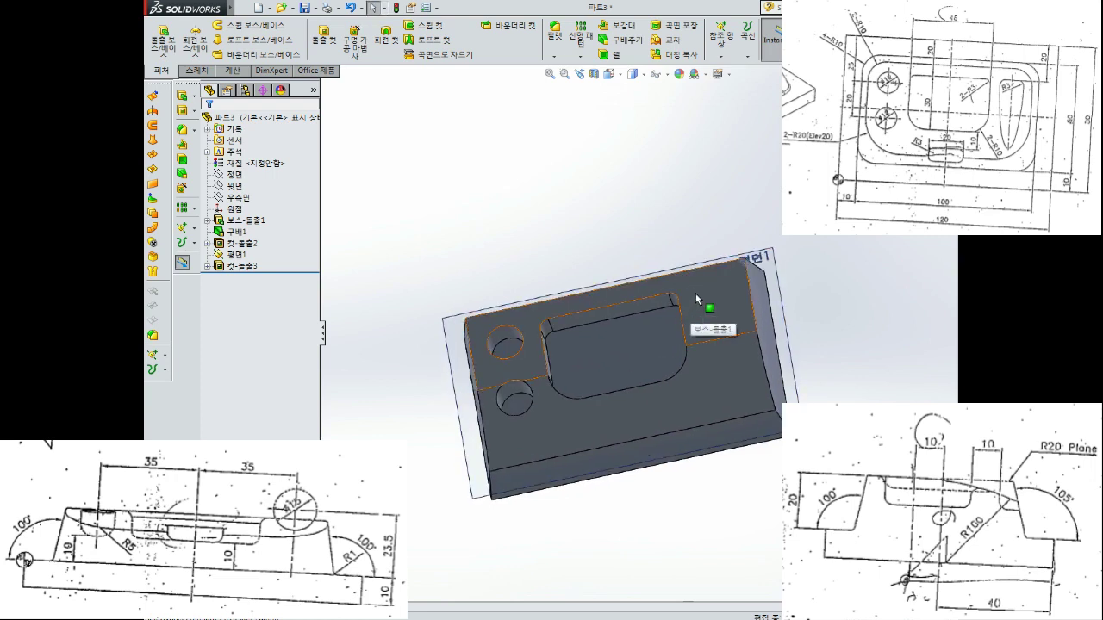
{"action": "left_click", "coordinate": [236, 185]}
{"action": "mouse_move", "coordinate": [571, 253]}
{"action": "middle_mouse_down"}
{"action": "mouse_move", "coordinate": [563, 175]}
{"action": "mouse_move", "coordinate": [594, 242]}
{"action": "middle_mouse_up"}
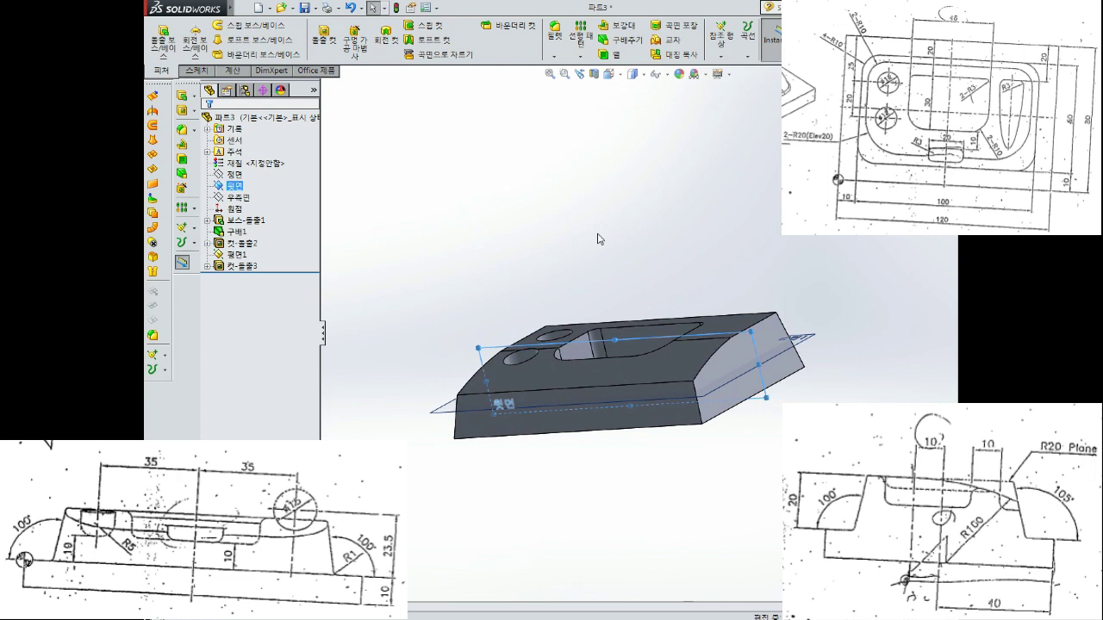
{"action": "middle_click_drag", "start_coordinate": [606, 251], "coordinate": [567, 216]}
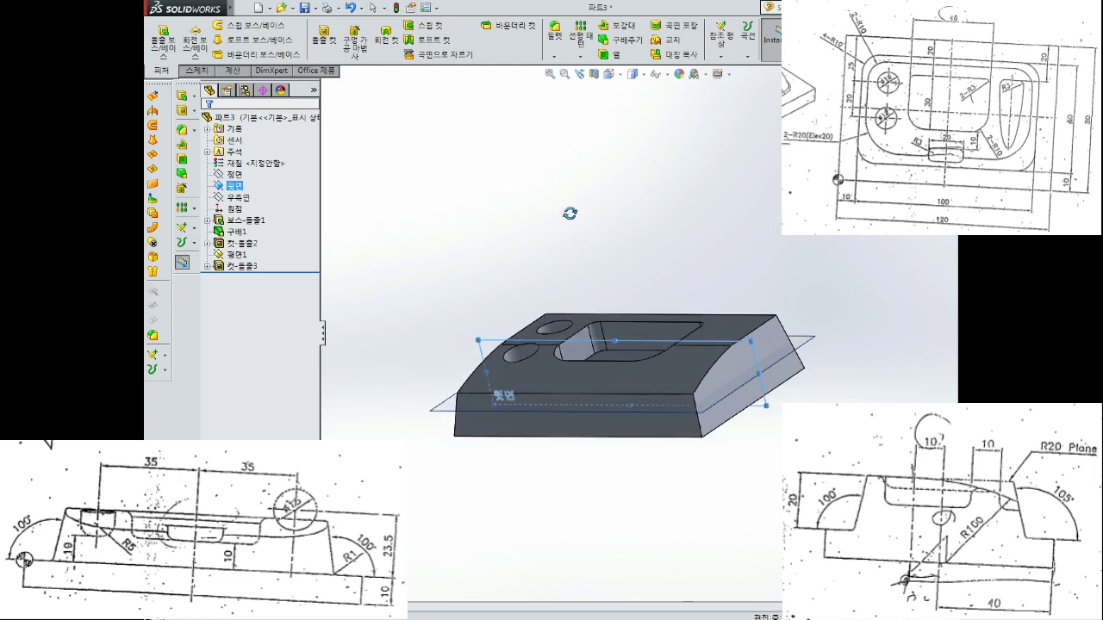
{"action": "left_click", "coordinate": [237, 196]}
{"action": "left_click", "coordinate": [246, 186]}
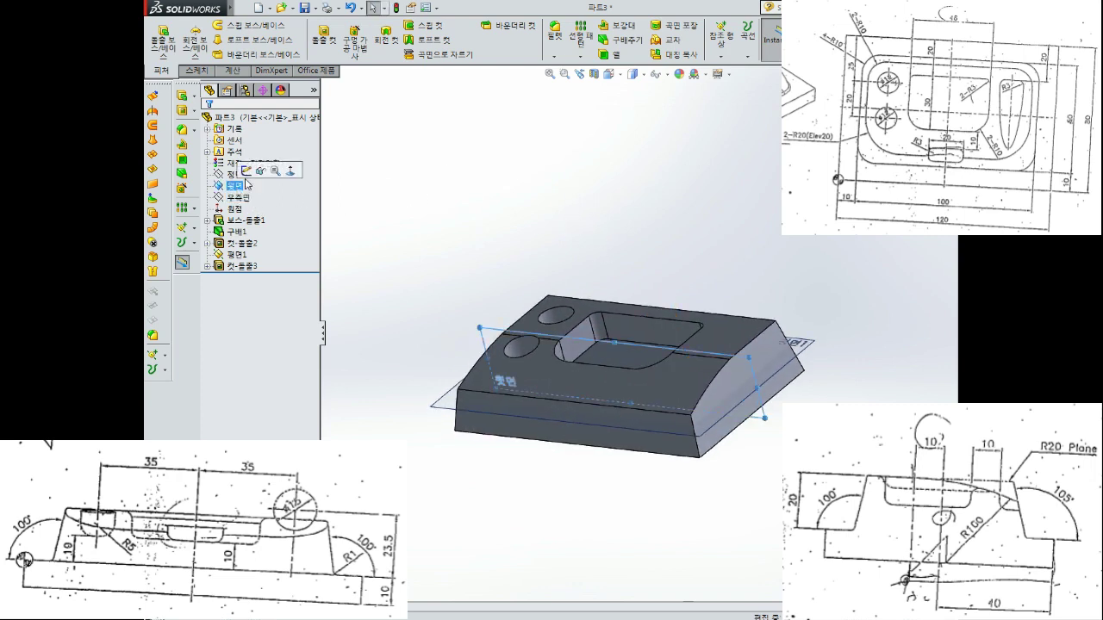
{"action": "left_click", "coordinate": [246, 170]}
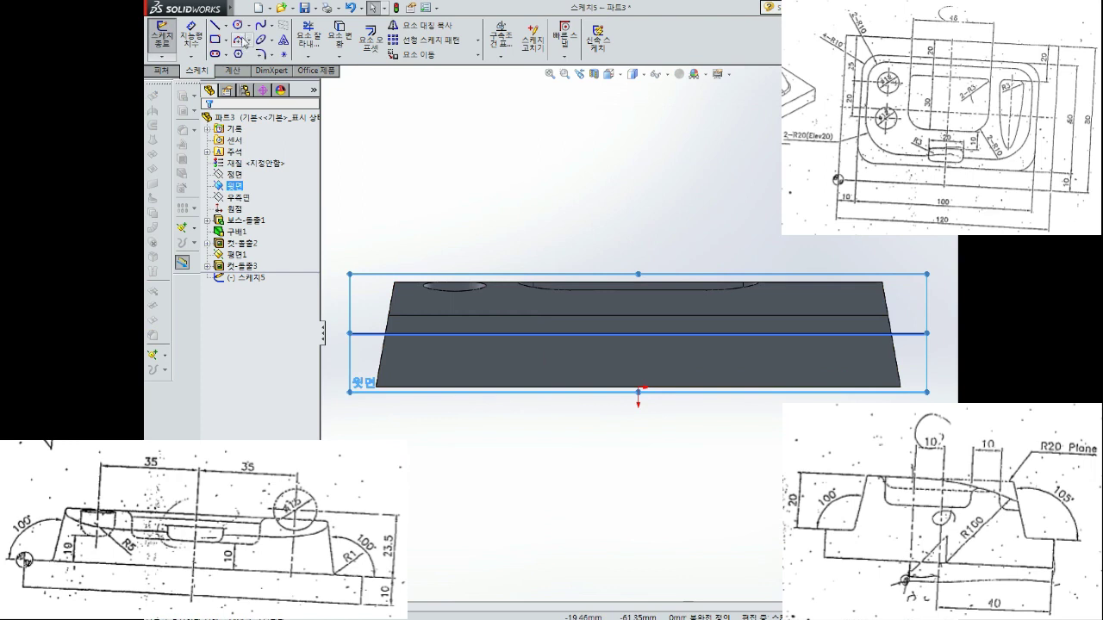
Draw a circle near the part's right end and give it a 15 mm diameter
{"action": "left_click", "coordinate": [238, 25]}
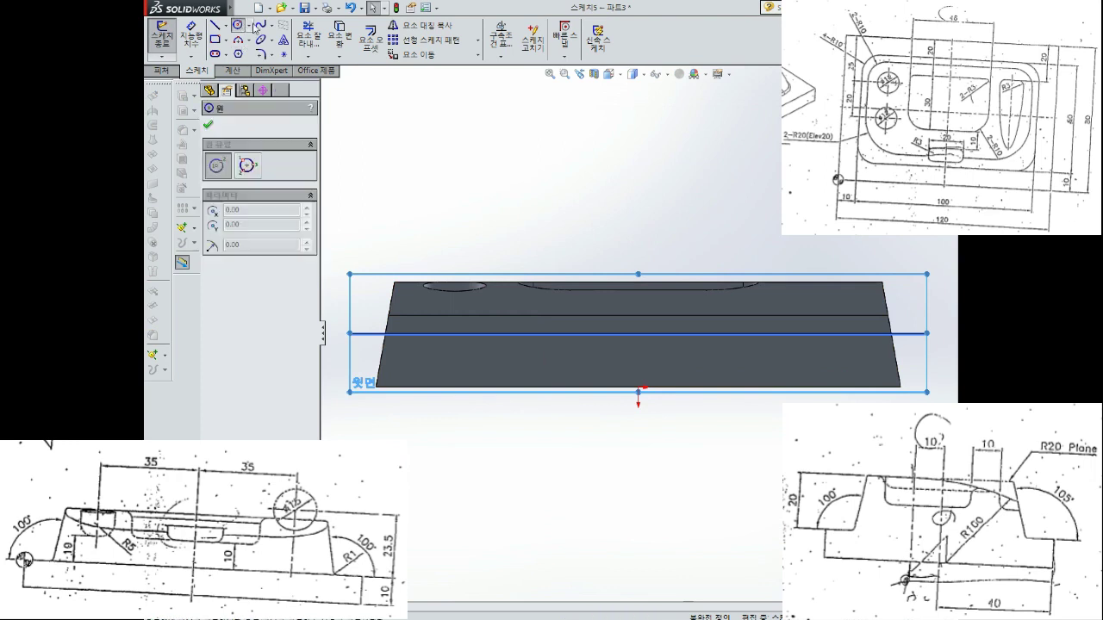
{"action": "left_click", "coordinate": [824, 294]}
{"action": "left_click", "coordinate": [851, 269]}
{"action": "key", "text": "Escape"}
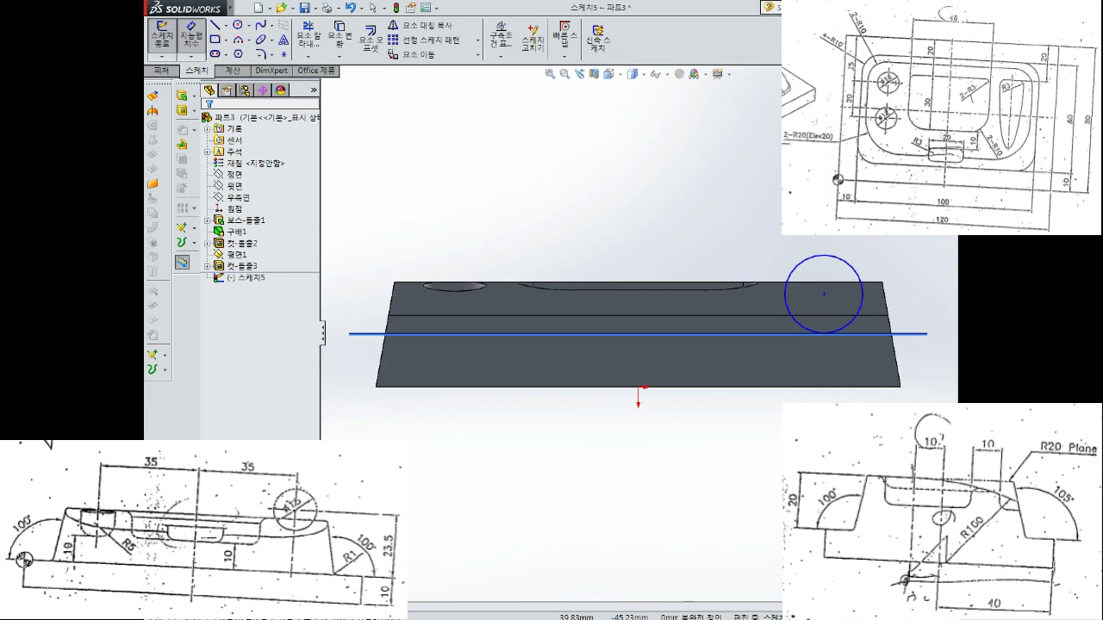
{"action": "left_click", "coordinate": [850, 267]}
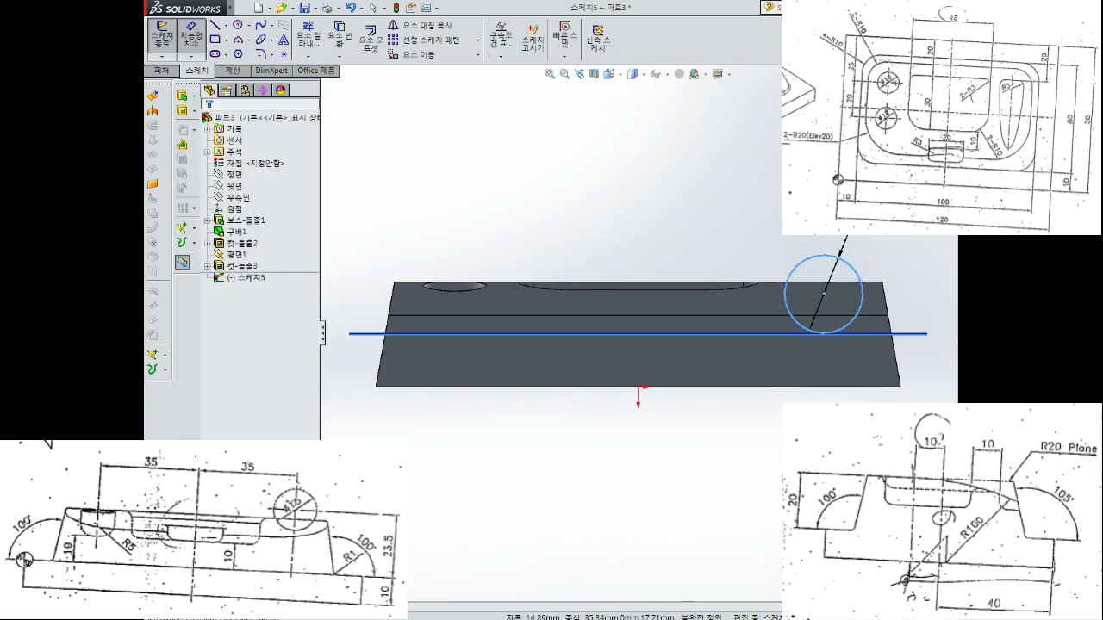
{"action": "left_click", "coordinate": [840, 216]}
{"action": "type", "text": "15"}
{"action": "key", "text": "Return"}
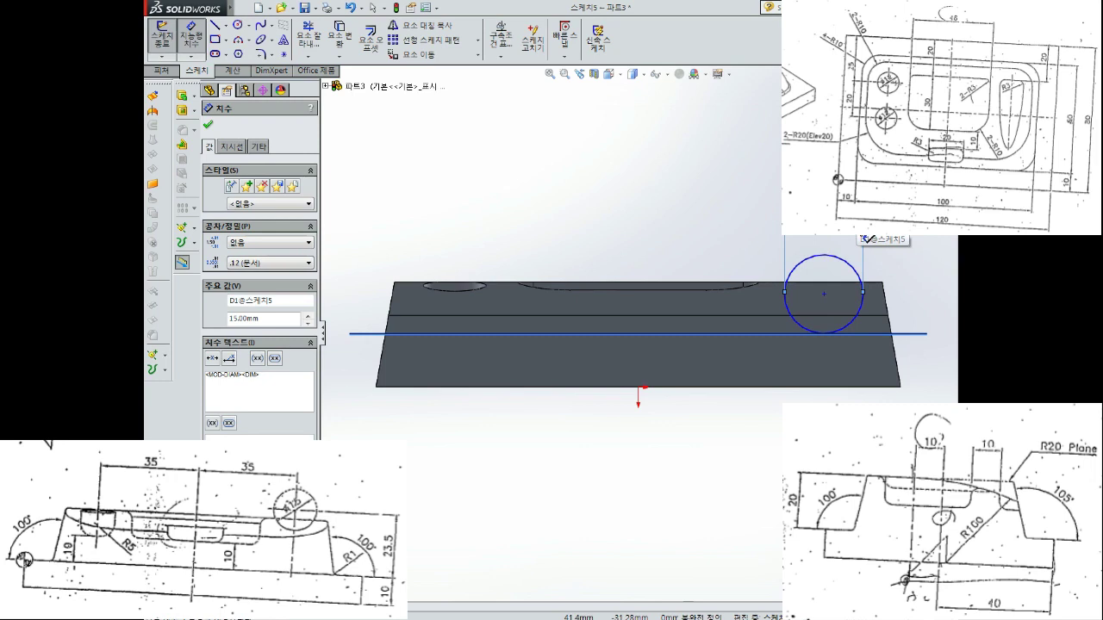
Locate the circle centre 23.50 mm above the bottom edge and 35 mm from the origin
{"action": "left_click", "coordinate": [850, 387]}
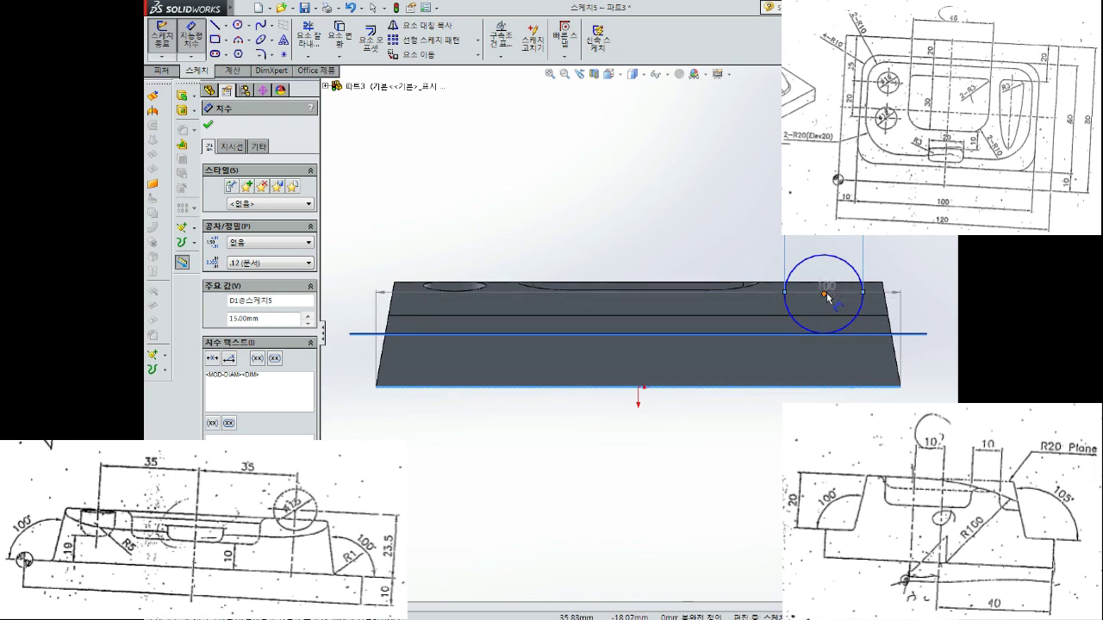
{"action": "left_click", "coordinate": [824, 294]}
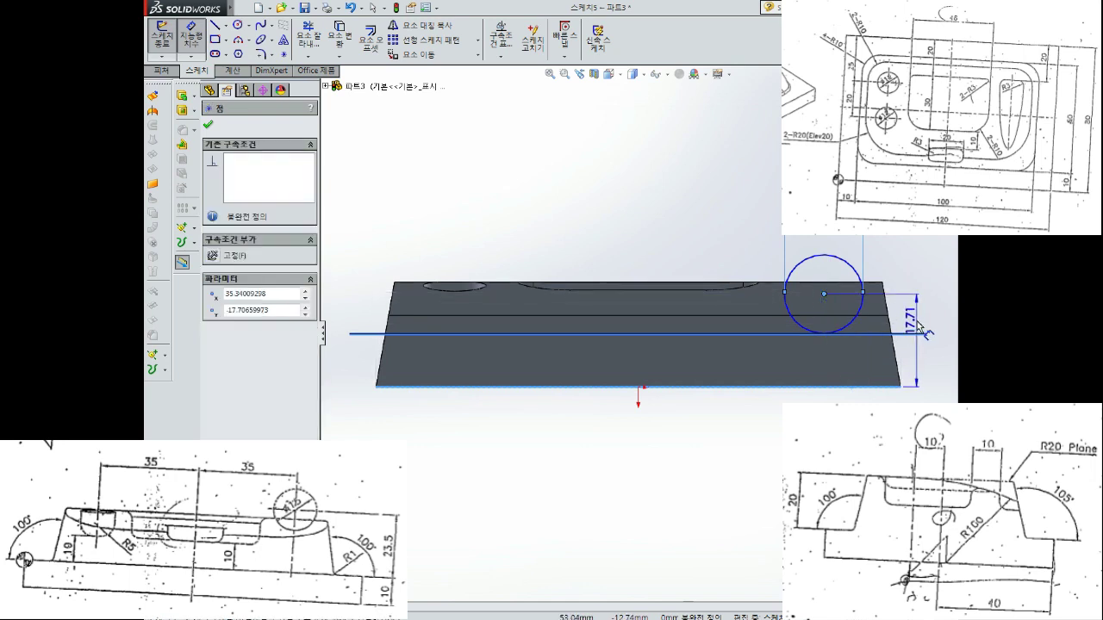
{"action": "left_click", "coordinate": [939, 331]}
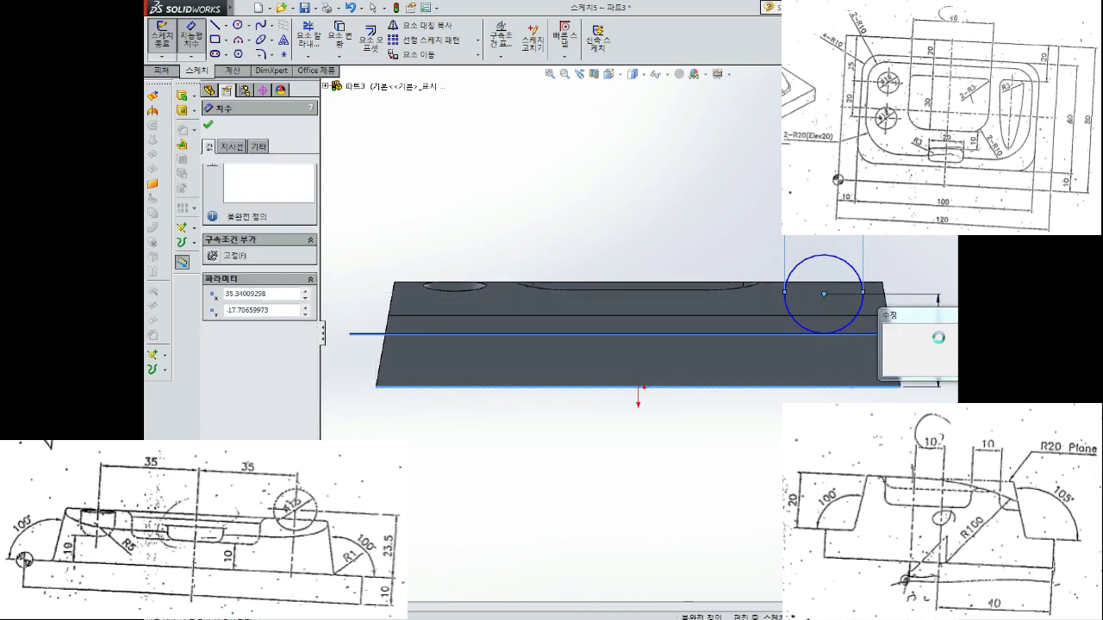
{"action": "type", "text": "23."}
{"action": "key", "text": "BackSpace"}
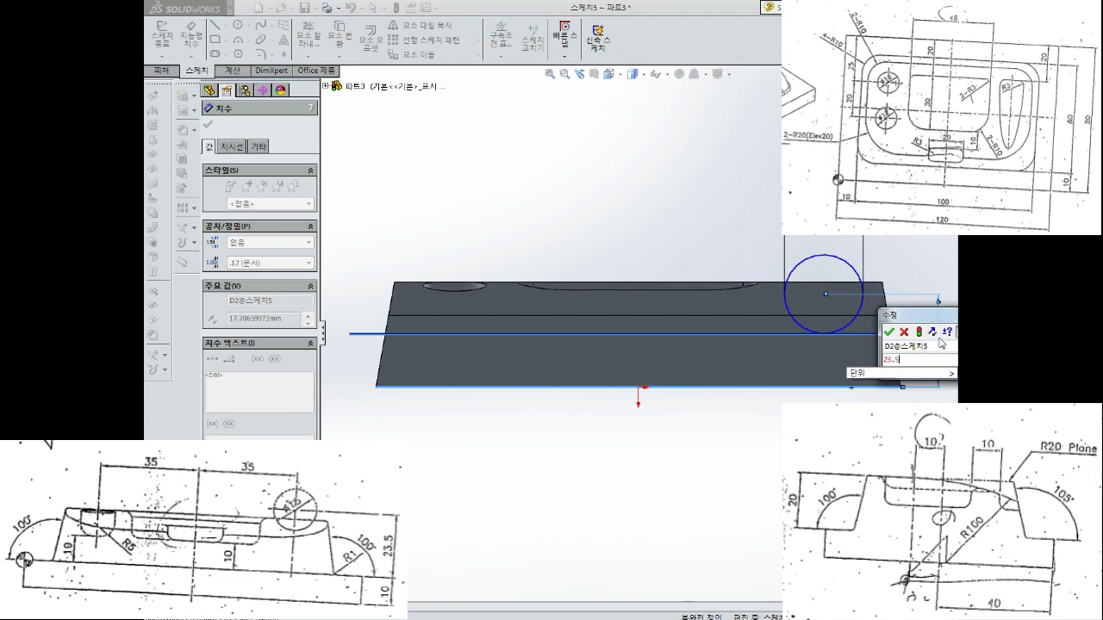
{"action": "type", "text": ".5"}
{"action": "key", "text": "Return"}
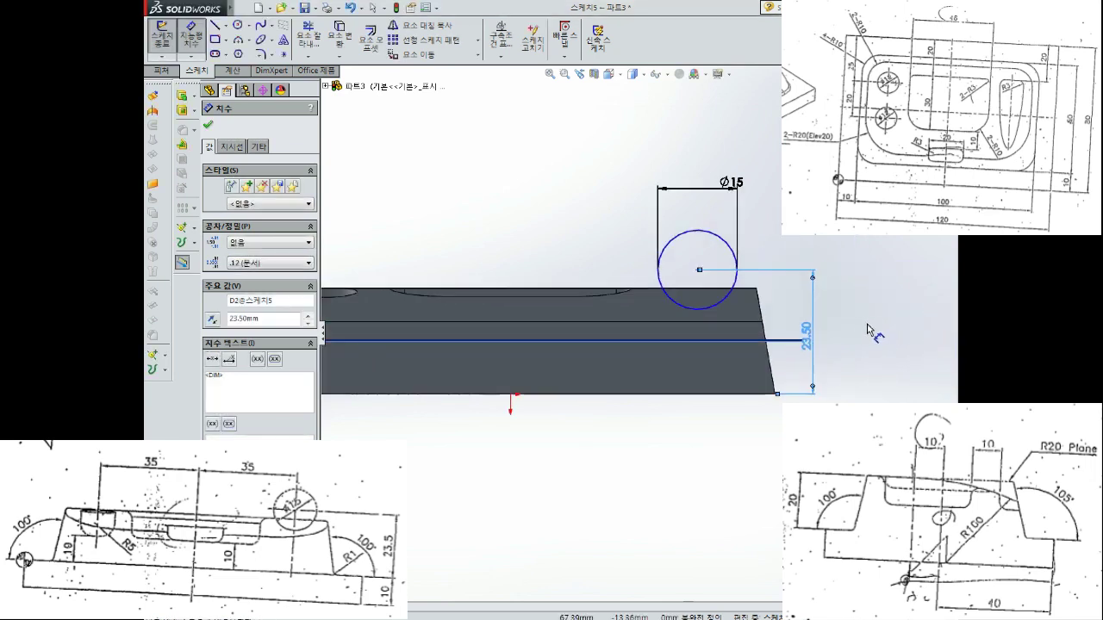
{"action": "left_click", "coordinate": [516, 398]}
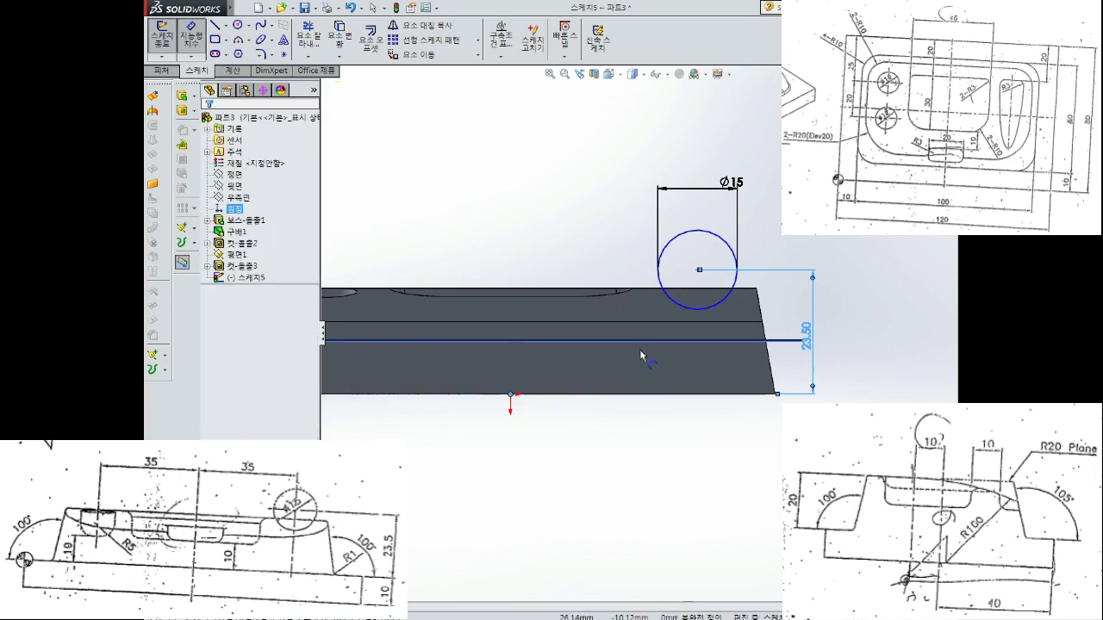
{"action": "left_click", "coordinate": [698, 270]}
{"action": "left_click", "coordinate": [589, 153]}
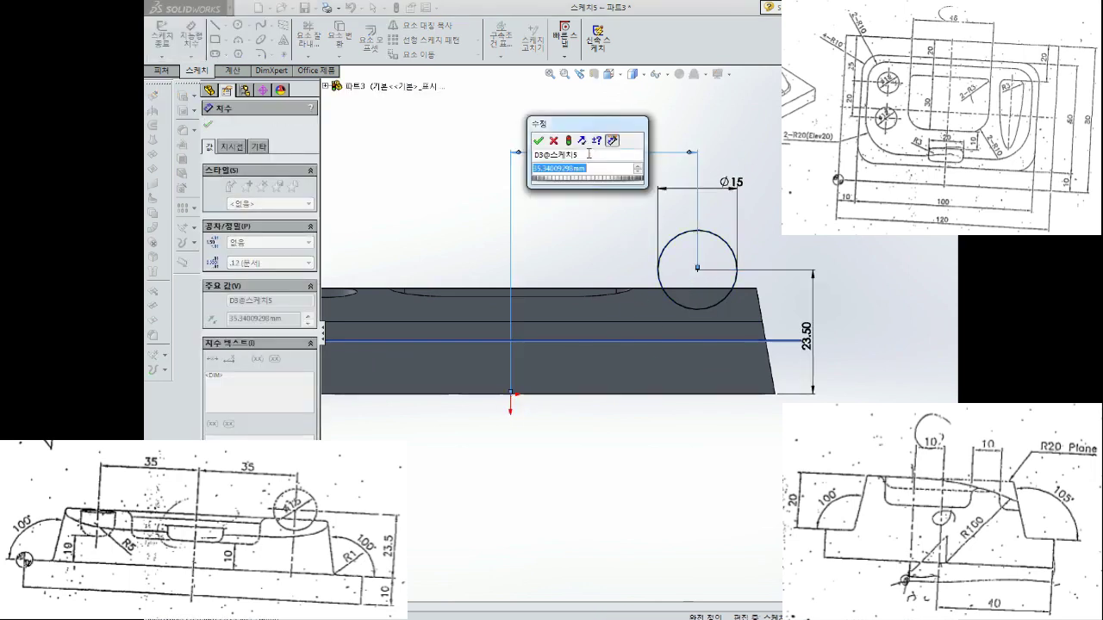
{"action": "type", "text": "35"}
{"action": "key", "text": "Return"}
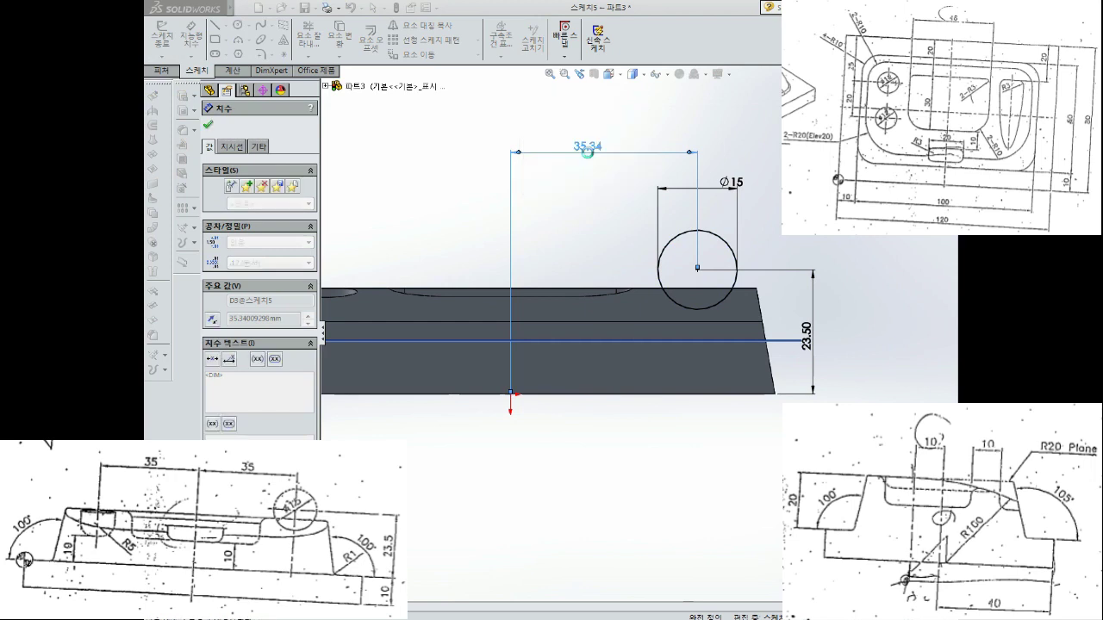
Check the circle's placement in 3D and exit Sketch5
{"action": "mouse_move", "coordinate": [660, 192]}
{"action": "middle_mouse_down"}
{"action": "mouse_move", "coordinate": [628, 221]}
{"action": "mouse_move", "coordinate": [621, 185]}
{"action": "mouse_move", "coordinate": [638, 256]}
{"action": "middle_mouse_up"}
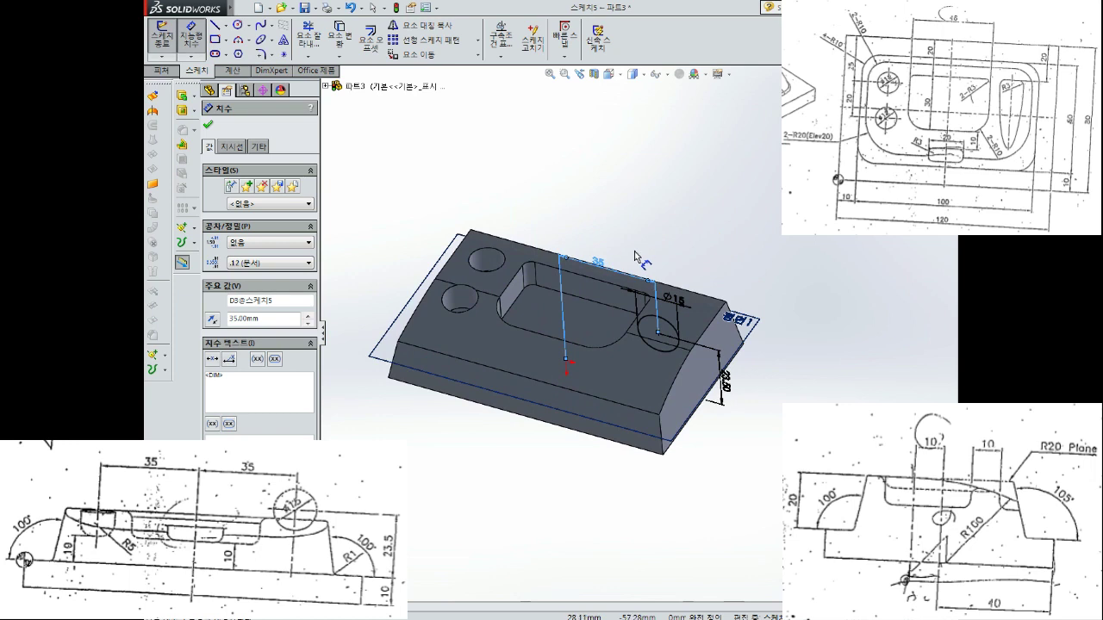
{"action": "middle_click_drag", "start_coordinate": [639, 241], "coordinate": [628, 273]}
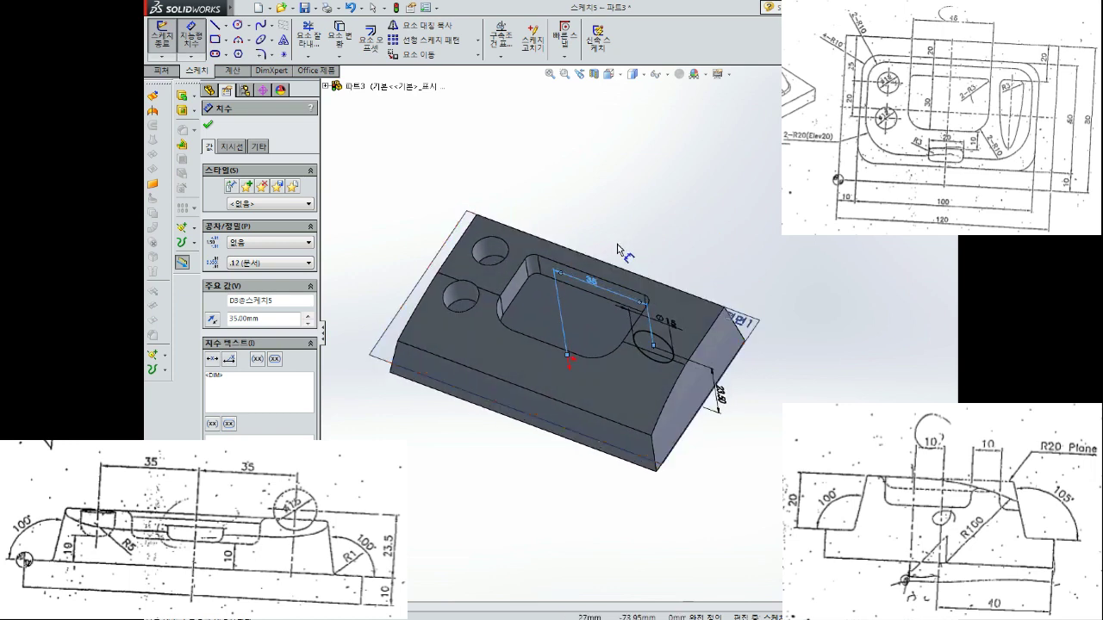
{"action": "middle_click_drag", "start_coordinate": [624, 246], "coordinate": [644, 276]}
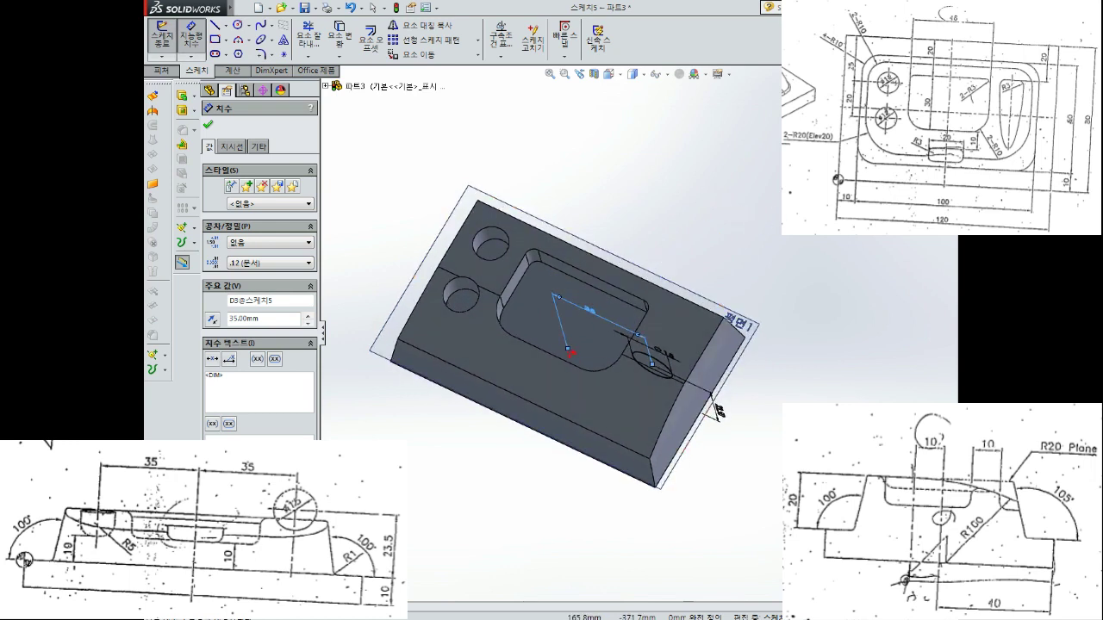
{"action": "middle_click_drag", "start_coordinate": [774, 211], "coordinate": [773, 148]}
{"action": "left_click", "coordinate": [931, 99]}
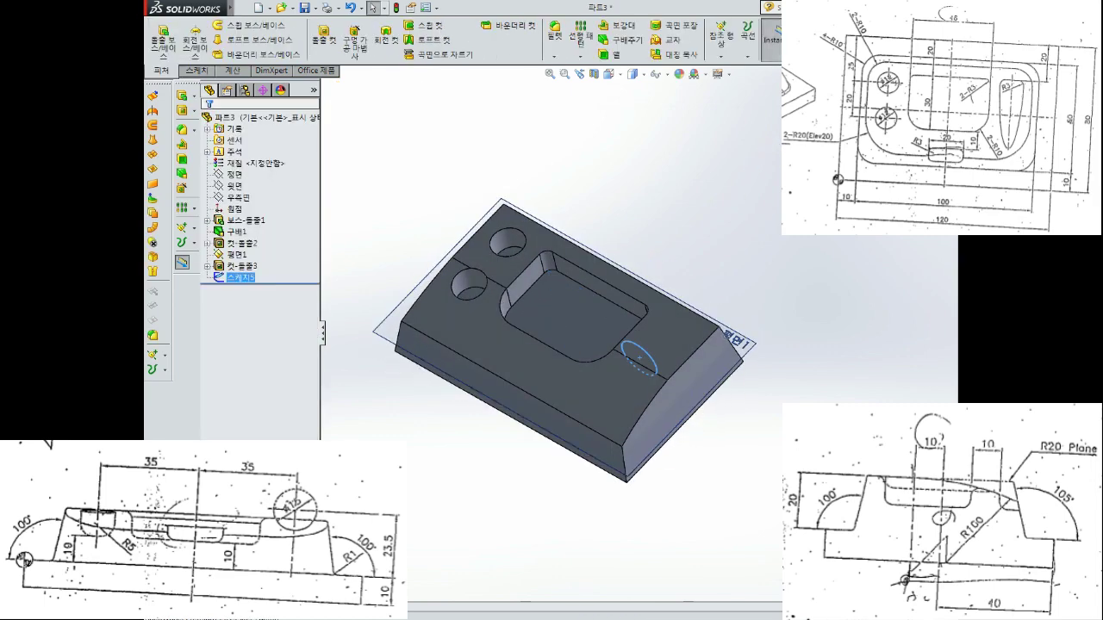
Start a cut from the Ø15 circle with a Blind 20 mm second direction
{"action": "left_click", "coordinate": [328, 38]}
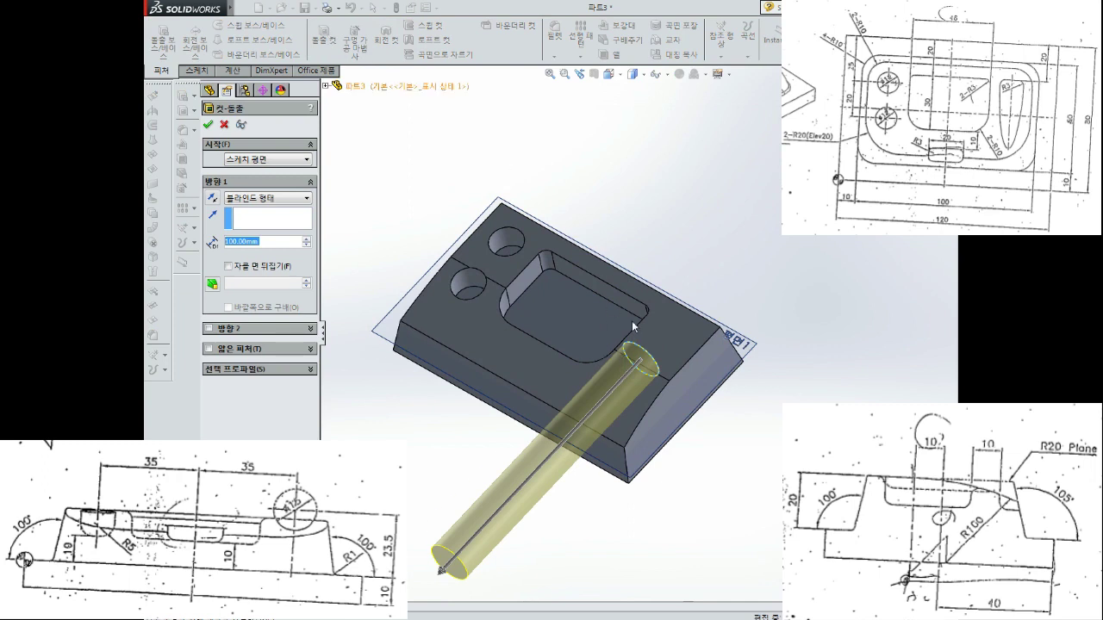
{"action": "middle_click_drag", "start_coordinate": [634, 339], "coordinate": [590, 411]}
{"action": "mouse_move", "coordinate": [632, 369]}
{"action": "middle_mouse_down"}
{"action": "mouse_move", "coordinate": [643, 393]}
{"action": "mouse_move", "coordinate": [508, 387]}
{"action": "middle_mouse_up"}
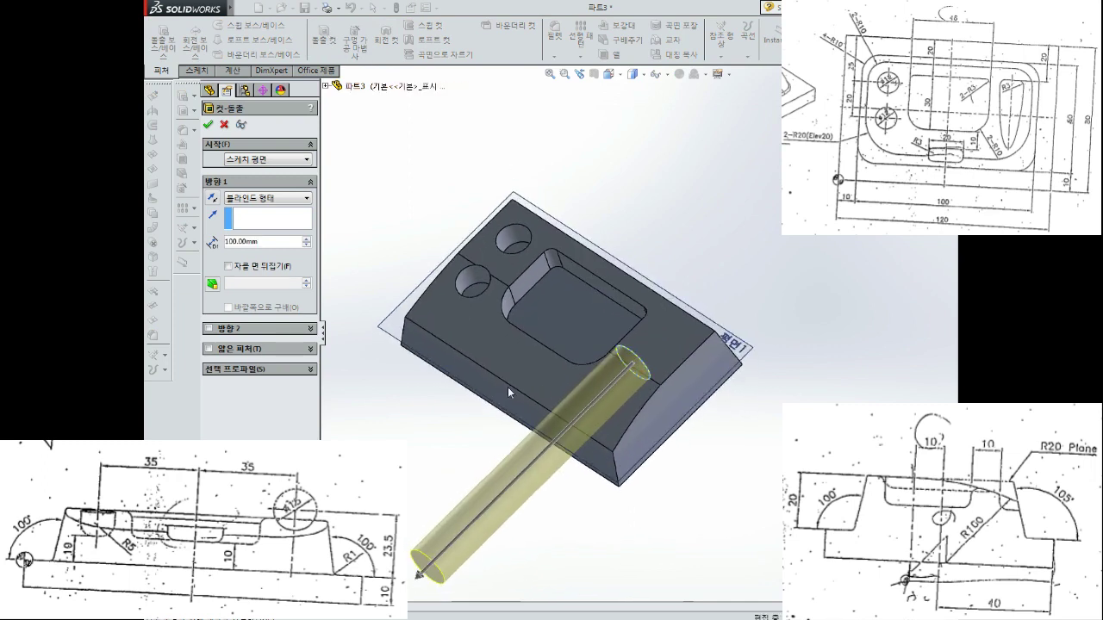
{"action": "left_click", "coordinate": [206, 328]}
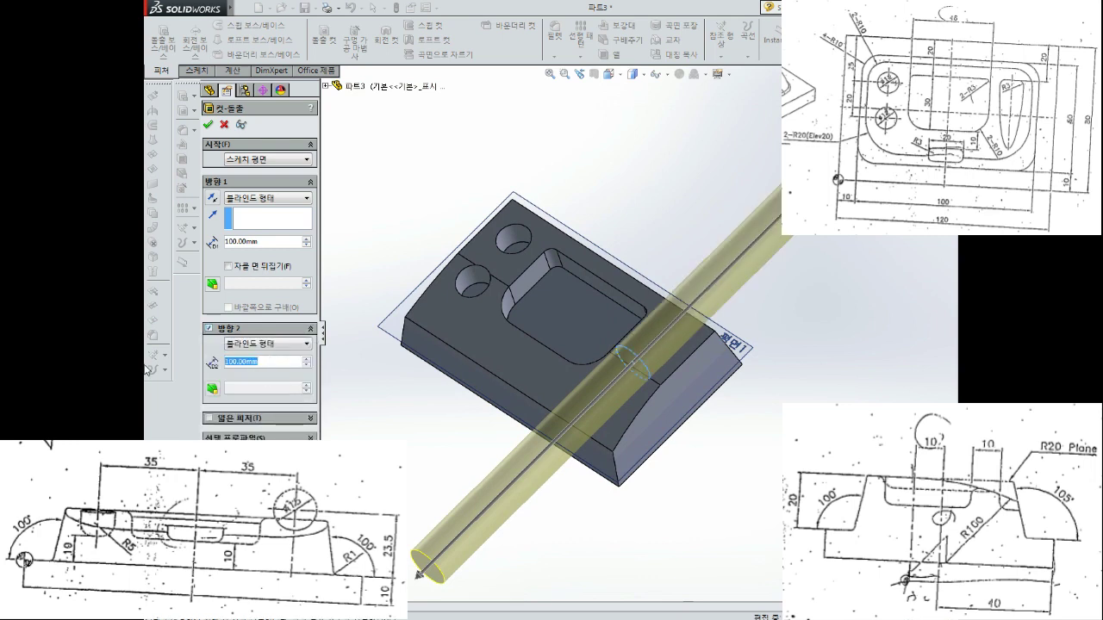
{"action": "type", "text": "20"}
{"action": "key", "text": "Return"}
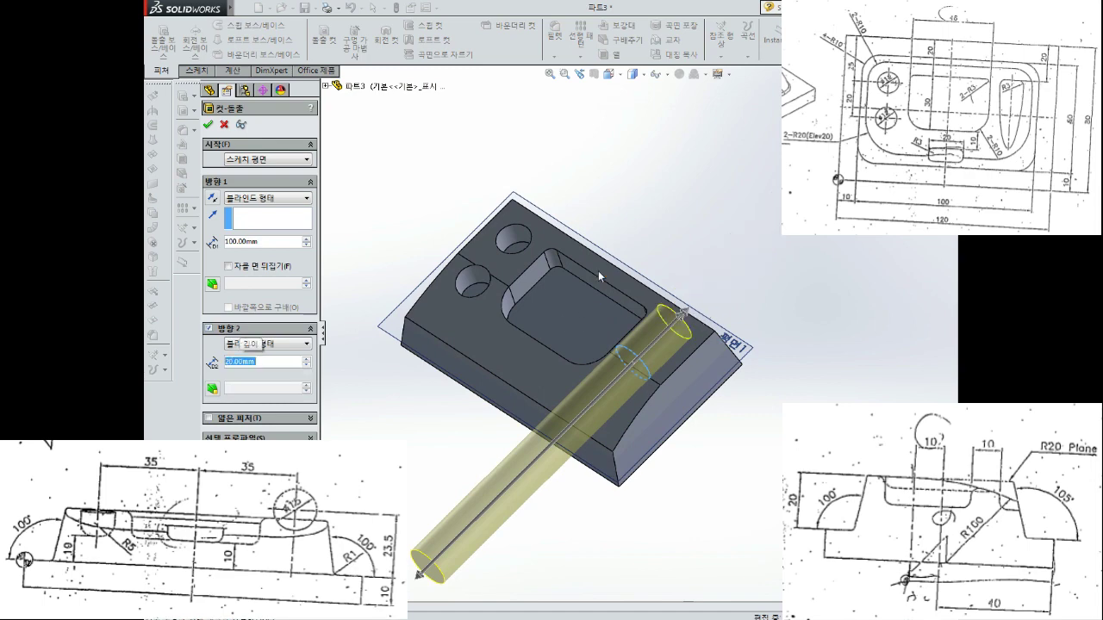
{"action": "middle_click_drag", "start_coordinate": [599, 276], "coordinate": [635, 345]}
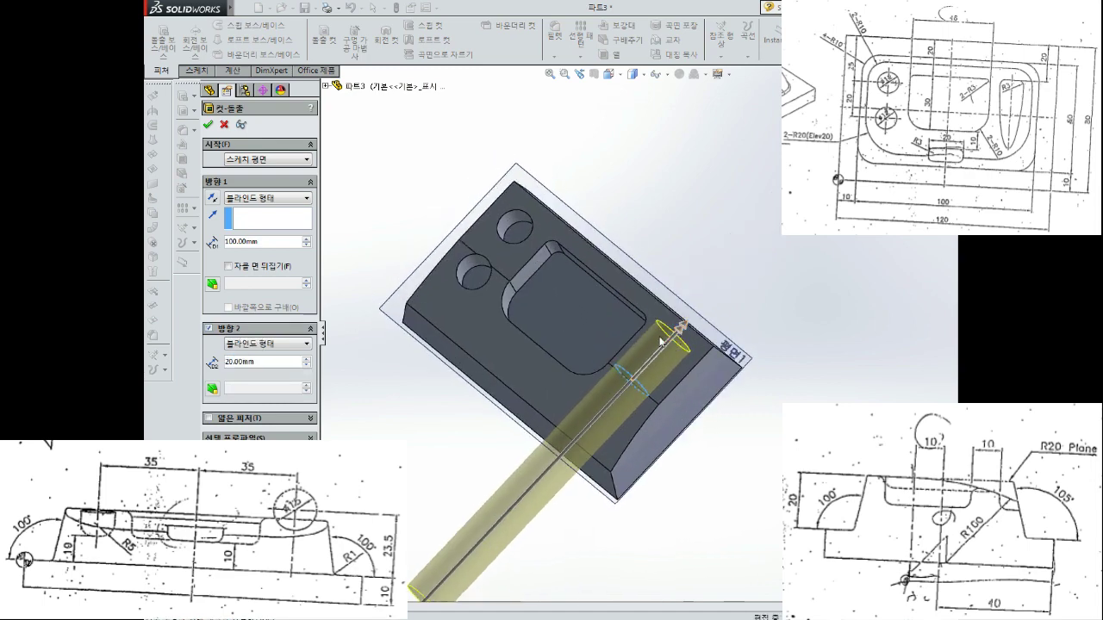
{"action": "scroll", "coordinate": [673, 353], "scroll_direction": "up", "scroll_amount": 2}
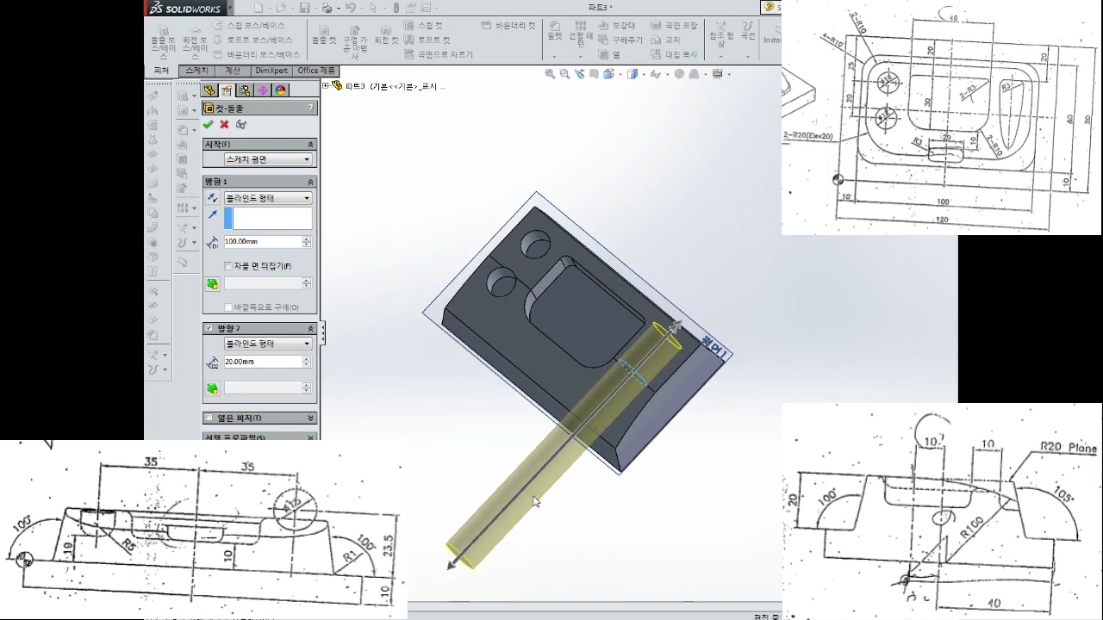
Set the first direction to Through All and apply the rounded groove cut
{"action": "left_click", "coordinate": [250, 197]}
{"action": "left_click", "coordinate": [255, 216]}
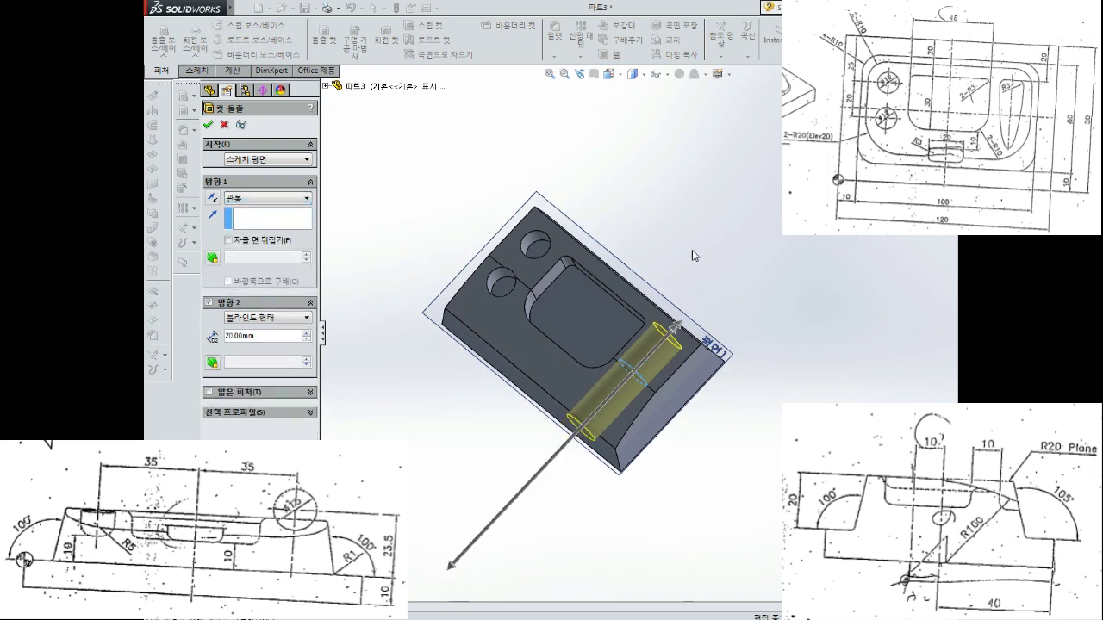
{"action": "mouse_move", "coordinate": [701, 252]}
{"action": "middle_mouse_down"}
{"action": "mouse_move", "coordinate": [716, 213]}
{"action": "mouse_move", "coordinate": [738, 263]}
{"action": "mouse_move", "coordinate": [670, 423]}
{"action": "middle_mouse_up"}
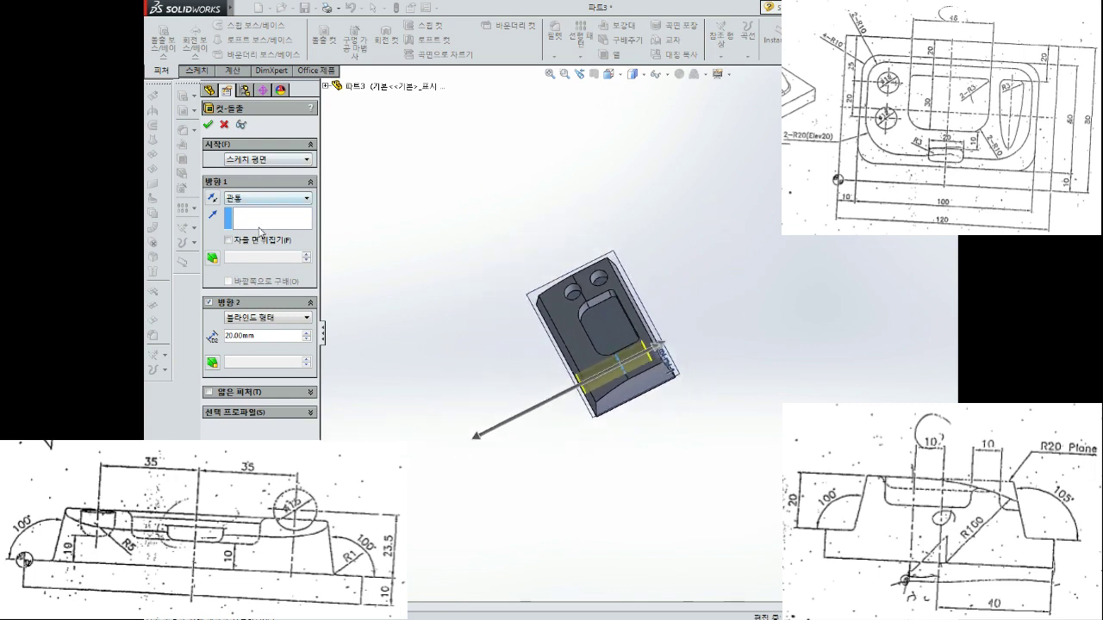
{"action": "scroll", "coordinate": [638, 344], "scroll_direction": "up", "scroll_amount": 3}
{"action": "mouse_move", "coordinate": [637, 345]}
{"action": "middle_mouse_down"}
{"action": "mouse_move", "coordinate": [603, 301]}
{"action": "mouse_move", "coordinate": [653, 331]}
{"action": "middle_mouse_up"}
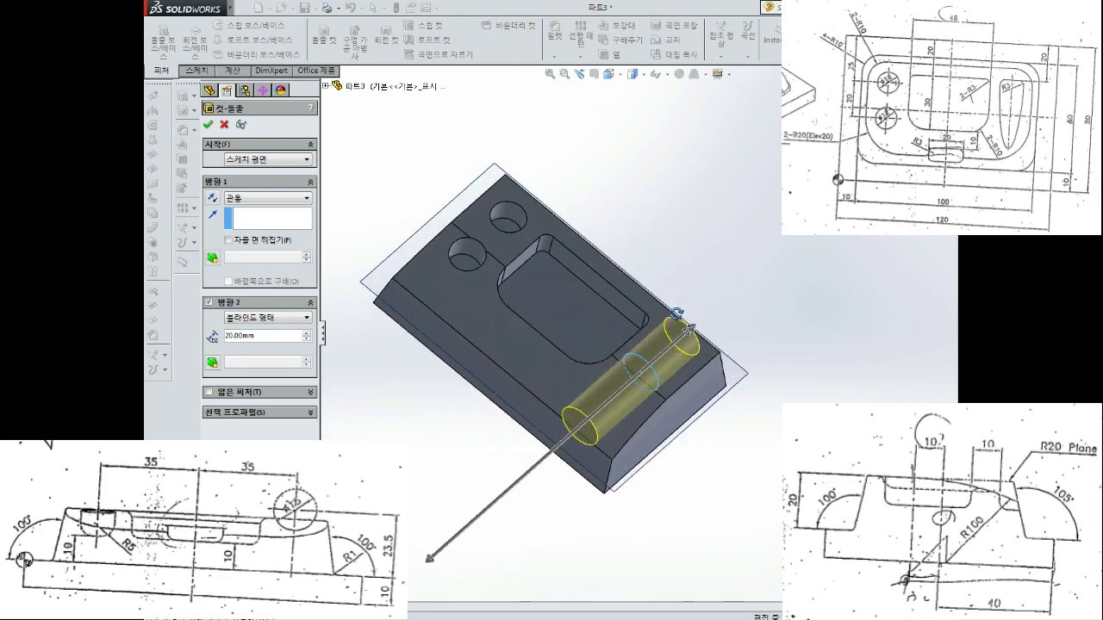
{"action": "left_click", "coordinate": [207, 126]}
{"action": "mouse_move", "coordinate": [725, 205]}
{"action": "middle_mouse_down"}
{"action": "mouse_move", "coordinate": [727, 284]}
{"action": "mouse_move", "coordinate": [716, 259]}
{"action": "middle_mouse_up"}
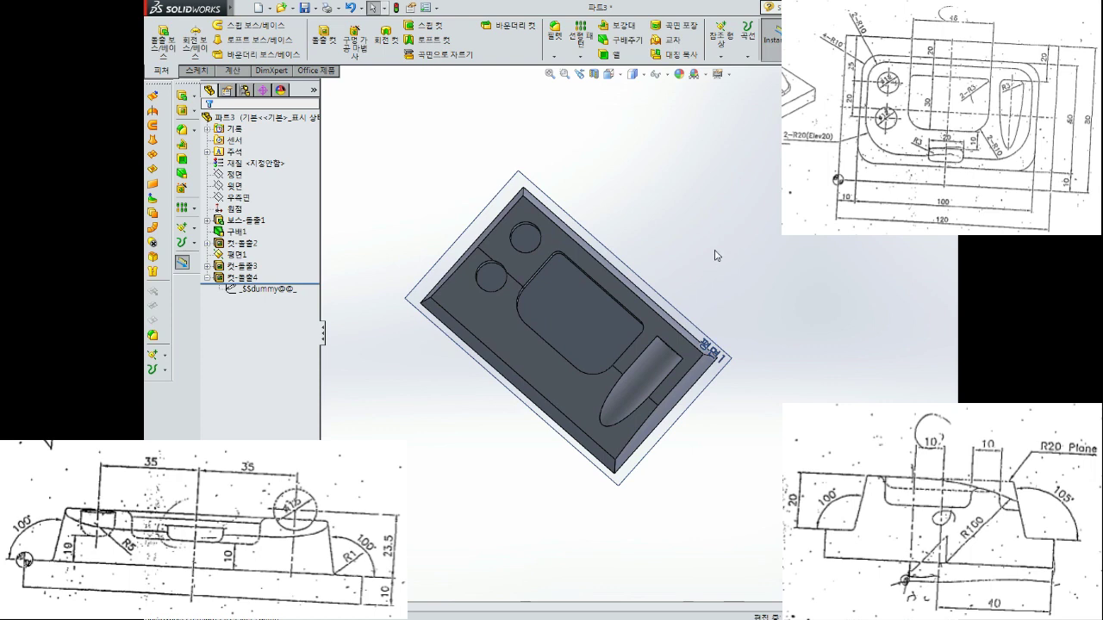
Expand the 컷-돌출3 pocket cut and select its sketch 스케치4 for editing
{"action": "mouse_move", "coordinate": [705, 299]}
{"action": "middle_mouse_down"}
{"action": "mouse_move", "coordinate": [707, 273]}
{"action": "mouse_move", "coordinate": [651, 227]}
{"action": "middle_mouse_up"}
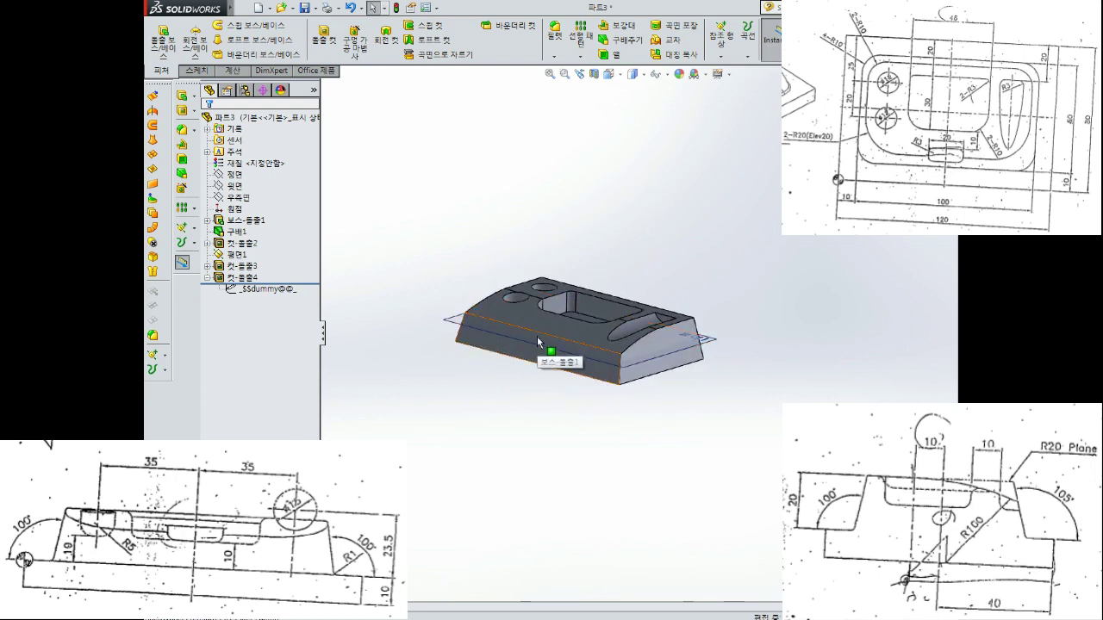
{"action": "middle_click_drag", "start_coordinate": [539, 342], "coordinate": [558, 315]}
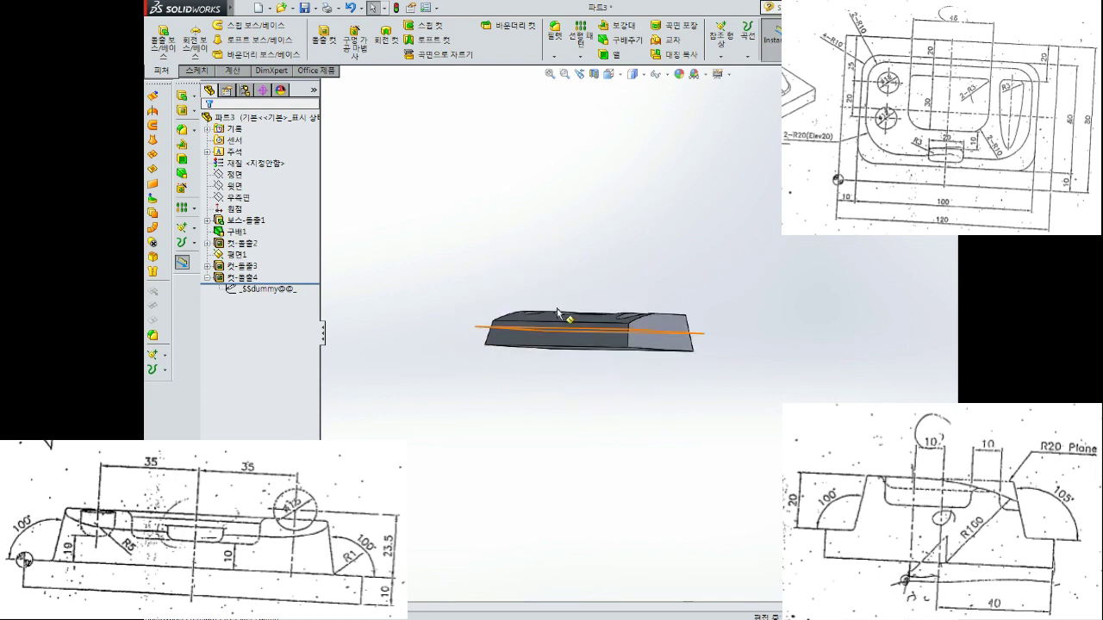
{"action": "mouse_move", "coordinate": [559, 316]}
{"action": "middle_mouse_down"}
{"action": "mouse_move", "coordinate": [664, 239]}
{"action": "mouse_move", "coordinate": [645, 290]}
{"action": "mouse_move", "coordinate": [579, 365]}
{"action": "mouse_move", "coordinate": [614, 316]}
{"action": "middle_mouse_up"}
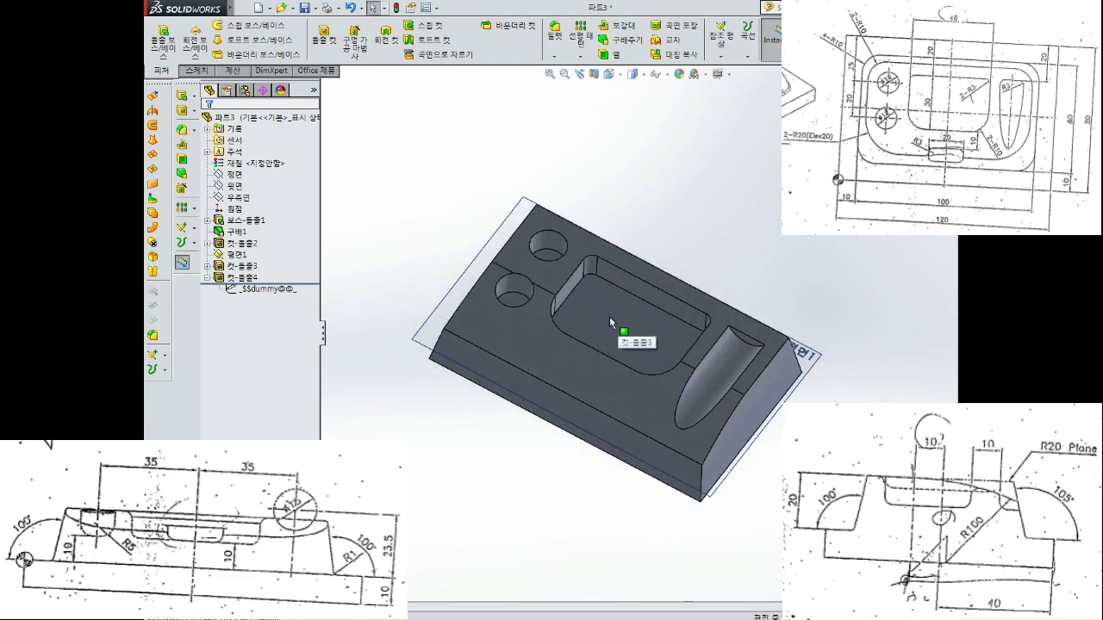
{"action": "left_click", "coordinate": [246, 266]}
{"action": "left_click", "coordinate": [382, 180]}
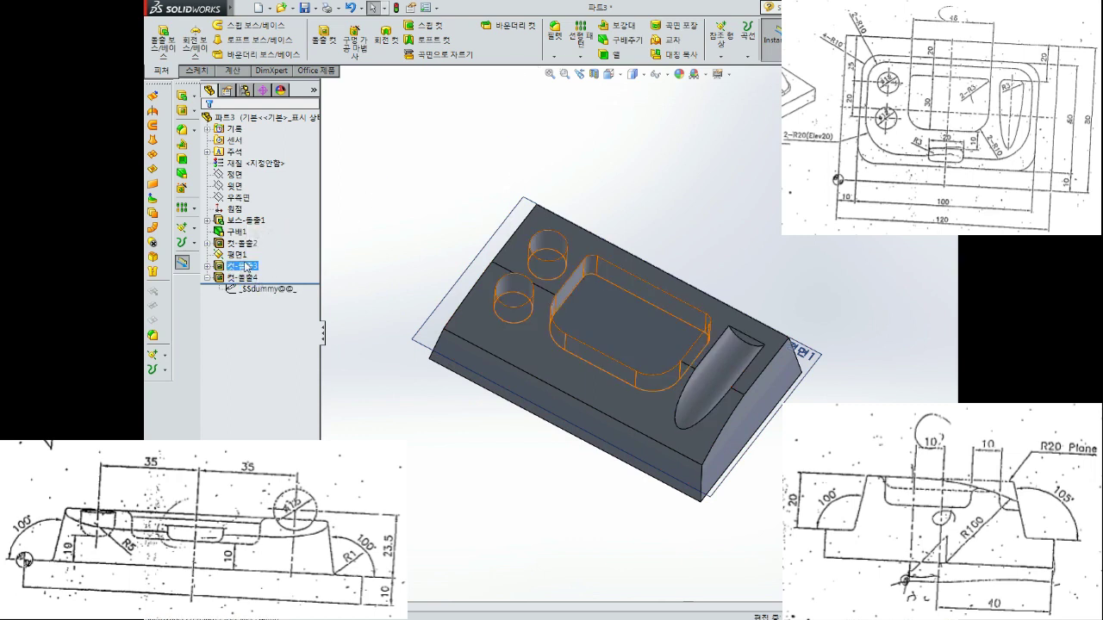
{"action": "left_click", "coordinate": [206, 267]}
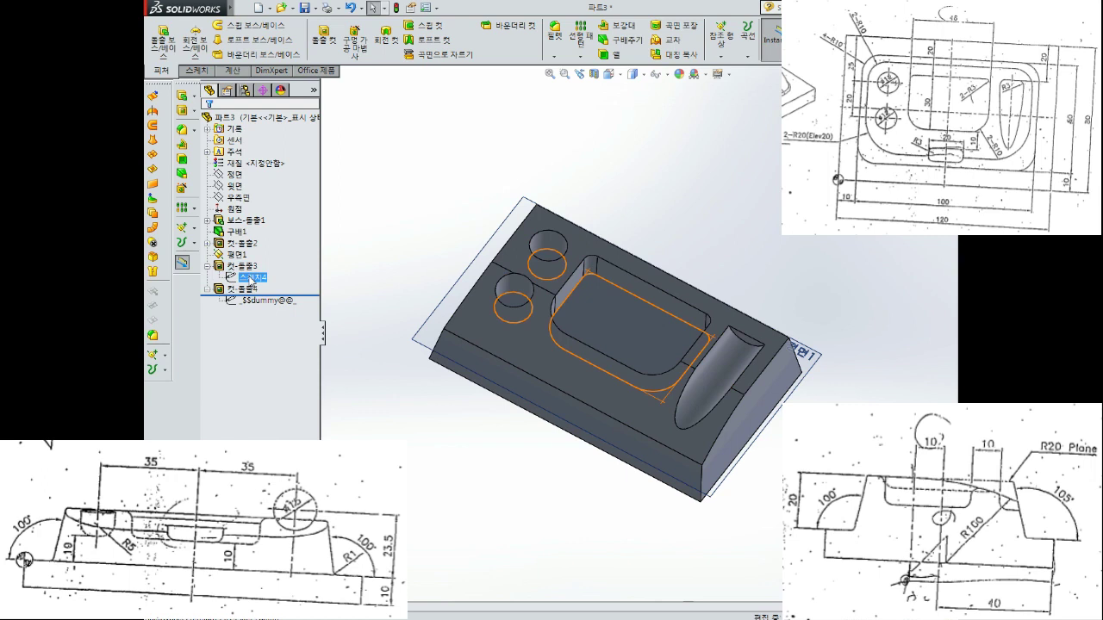
{"action": "left_click", "coordinate": [252, 279]}
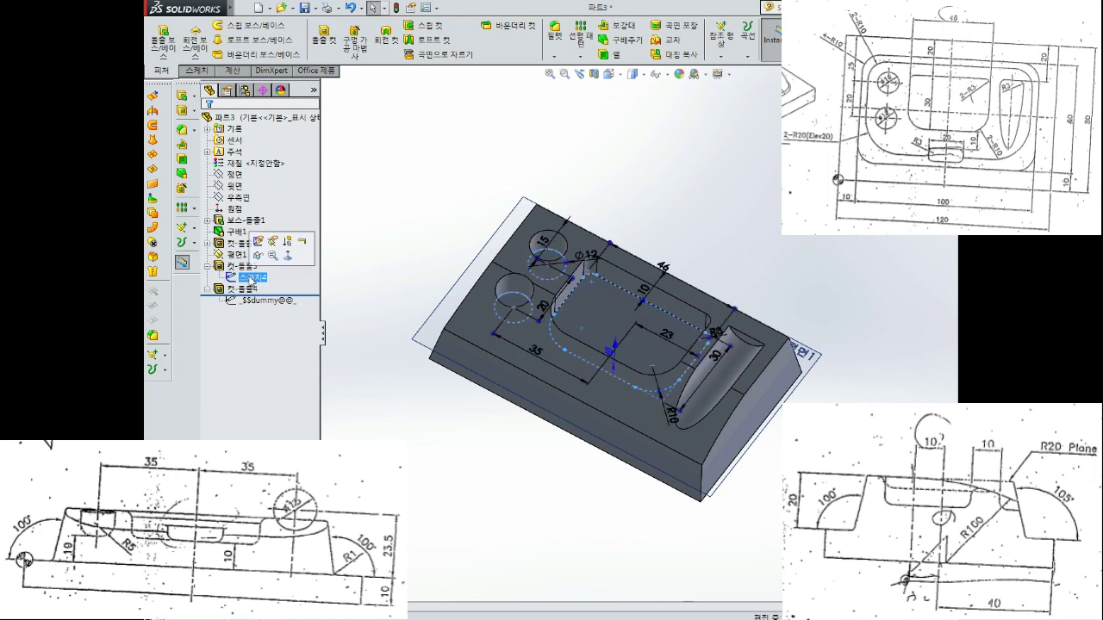
{"action": "left_click", "coordinate": [243, 266]}
Draw a rectangle below the rounded pocket and make it 20 mm wide
{"action": "left_click", "coordinate": [272, 229]}
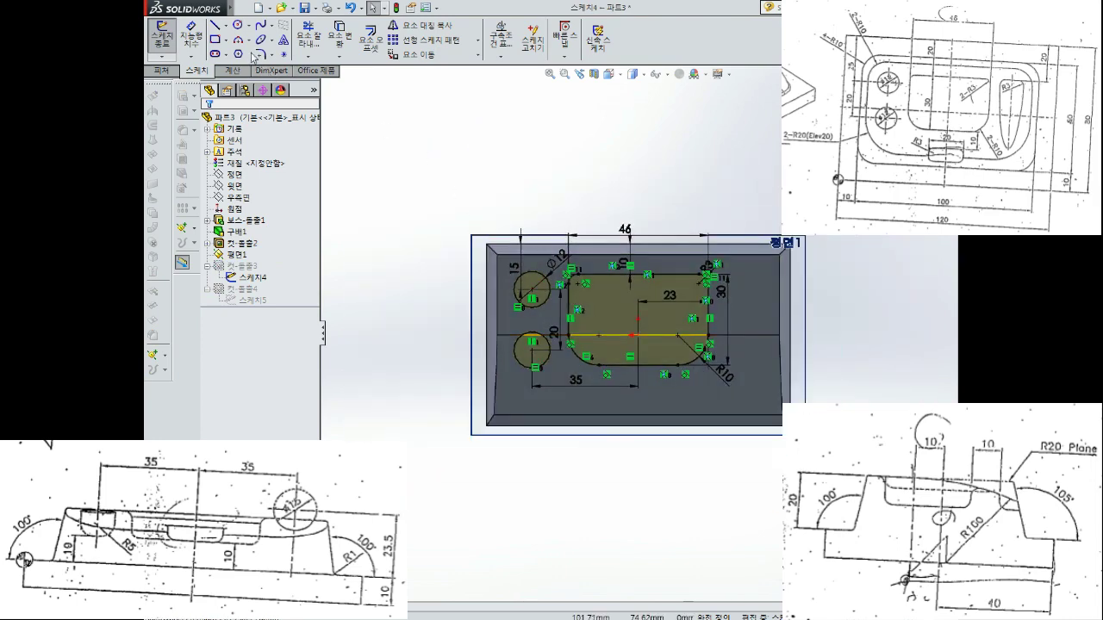
{"action": "left_click", "coordinate": [218, 42]}
{"action": "left_click_drag", "start_coordinate": [622, 399], "coordinate": [689, 440]}
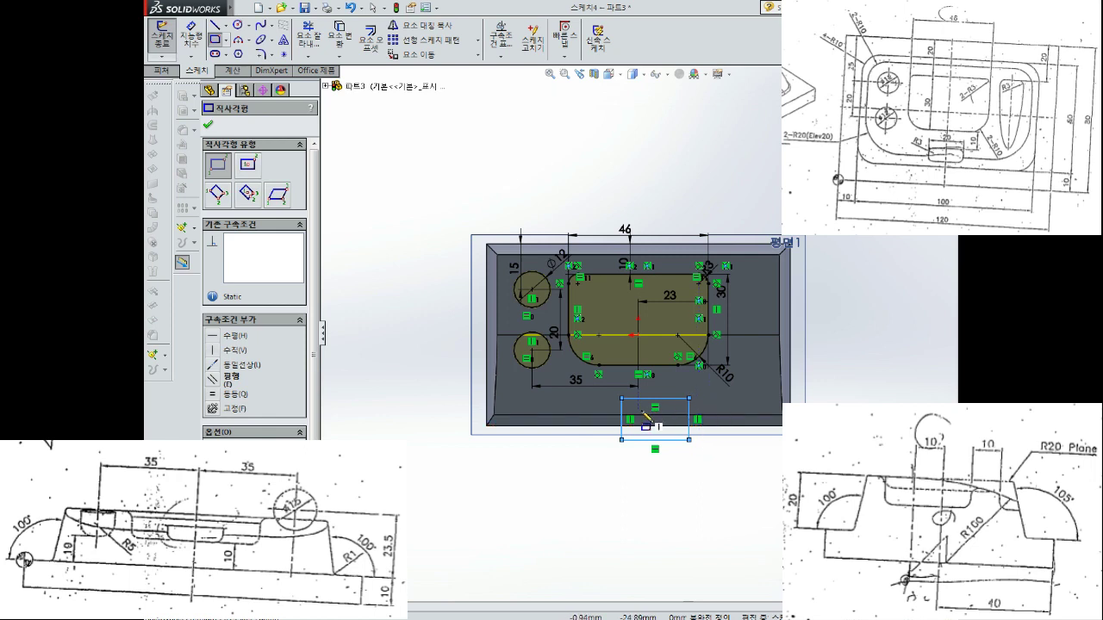
{"action": "scroll", "coordinate": [647, 419], "scroll_direction": "down", "scroll_amount": 3}
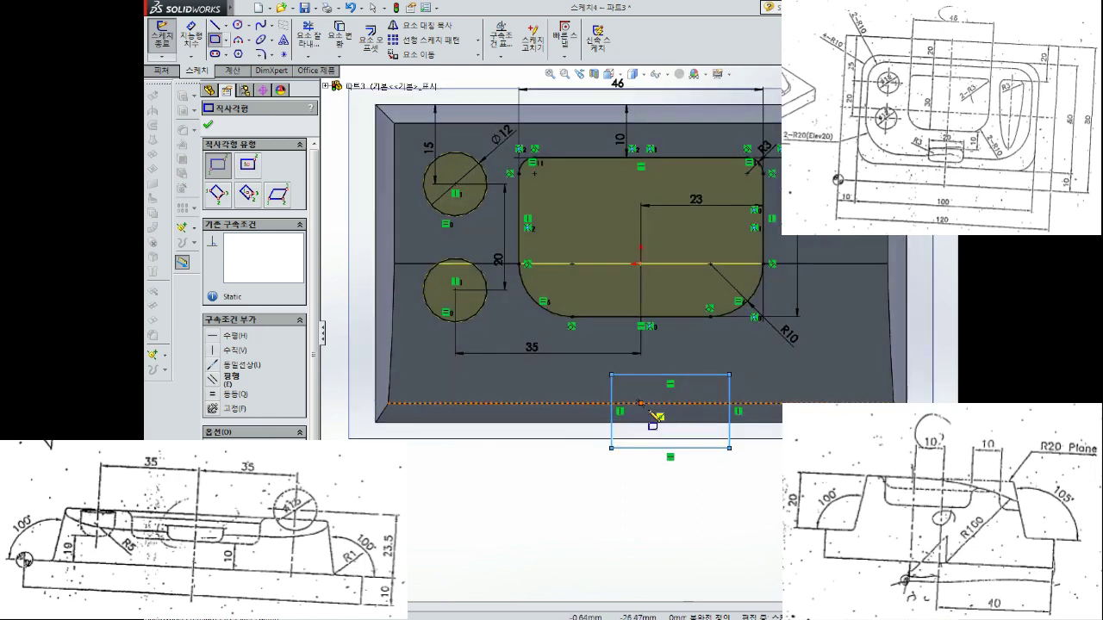
{"action": "right_click_drag", "start_coordinate": [678, 448], "coordinate": [678, 413]}
{"action": "left_click", "coordinate": [680, 375]}
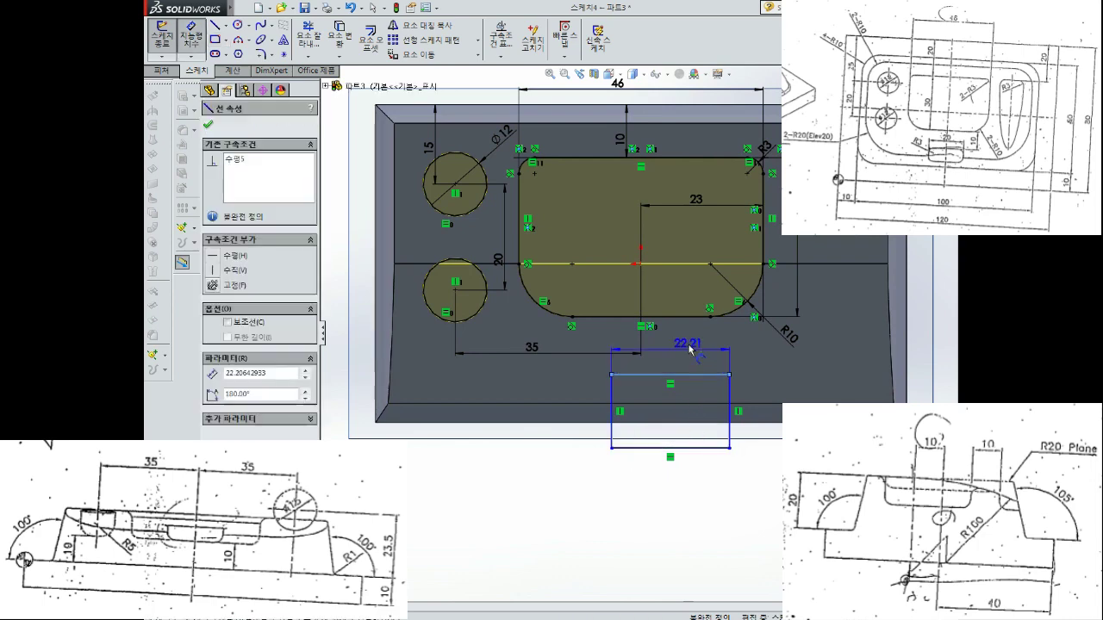
{"action": "left_click", "coordinate": [689, 348]}
{"action": "type", "text": "20"}
{"action": "key", "text": "Return"}
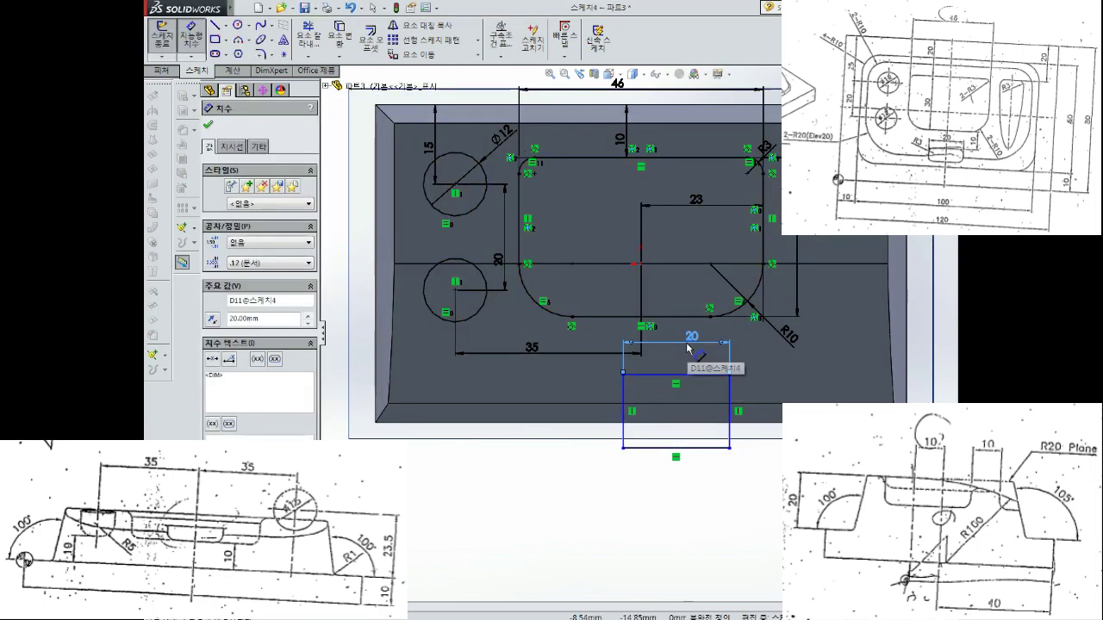
{"action": "left_click", "coordinate": [642, 264]}
Dimension the rectangle 10 mm from the centreline and 10 mm below the pocket
{"action": "left_click", "coordinate": [628, 408]}
{"action": "left_click", "coordinate": [633, 496]}
{"action": "left_click", "coordinate": [628, 487]}
{"action": "type", "text": "10"}
{"action": "key", "text": "Return"}
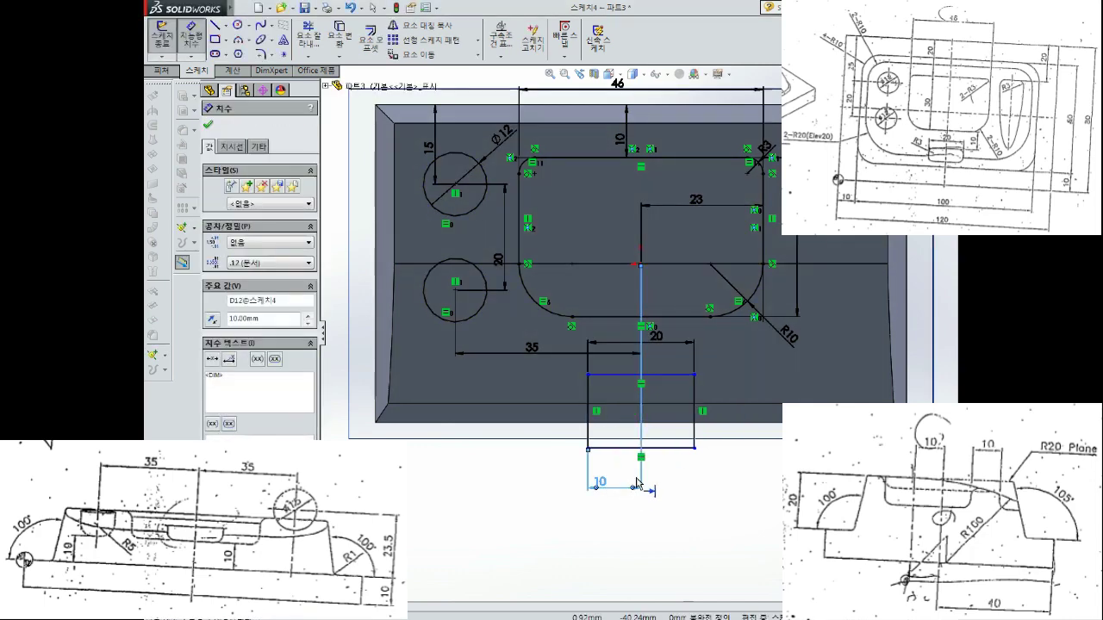
{"action": "left_click", "coordinate": [694, 317]}
{"action": "left_click", "coordinate": [679, 376]}
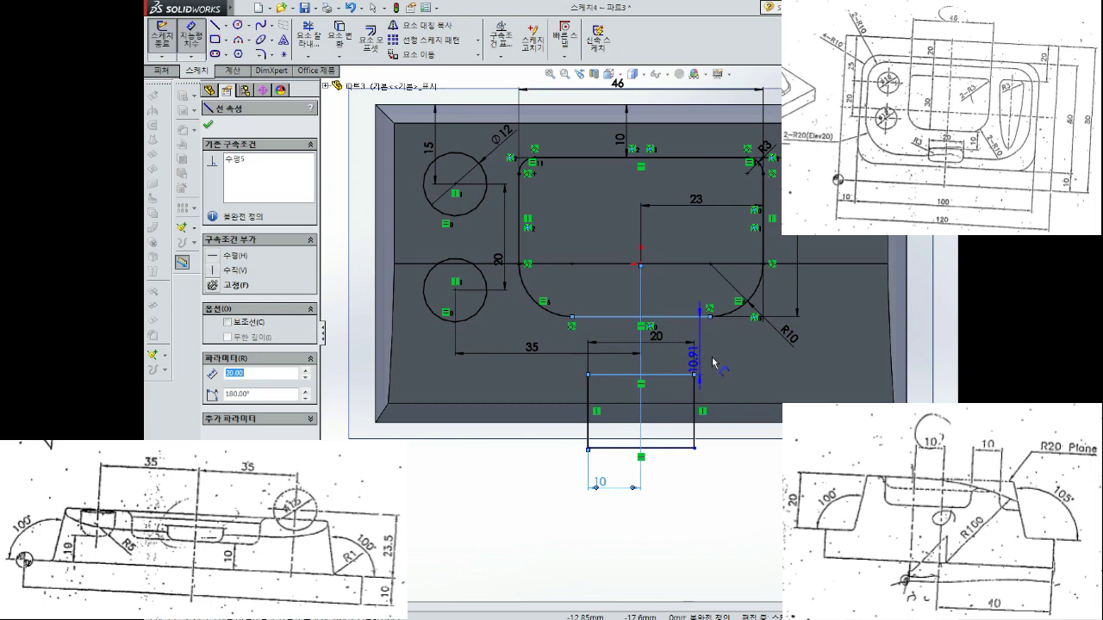
{"action": "left_click", "coordinate": [721, 360]}
{"action": "type", "text": "10"}
{"action": "key", "text": "Return"}
{"action": "scroll", "coordinate": [720, 360], "scroll_direction": "down", "scroll_amount": 2}
{"action": "scroll", "coordinate": [700, 369], "scroll_direction": "up", "scroll_amount": 3}
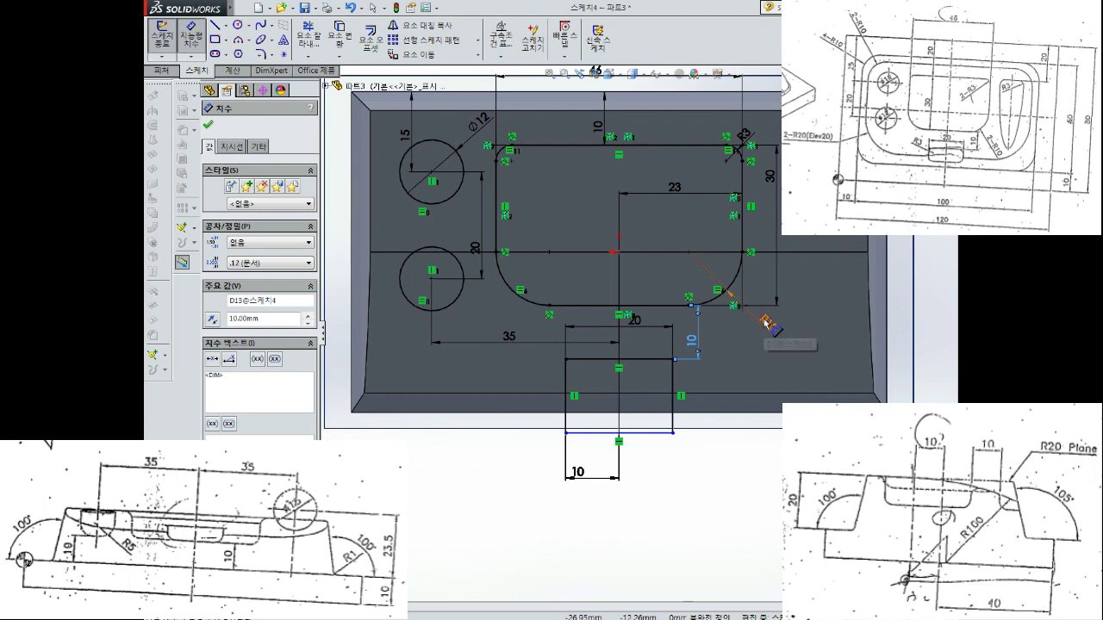
{"action": "left_click", "coordinate": [260, 54]}
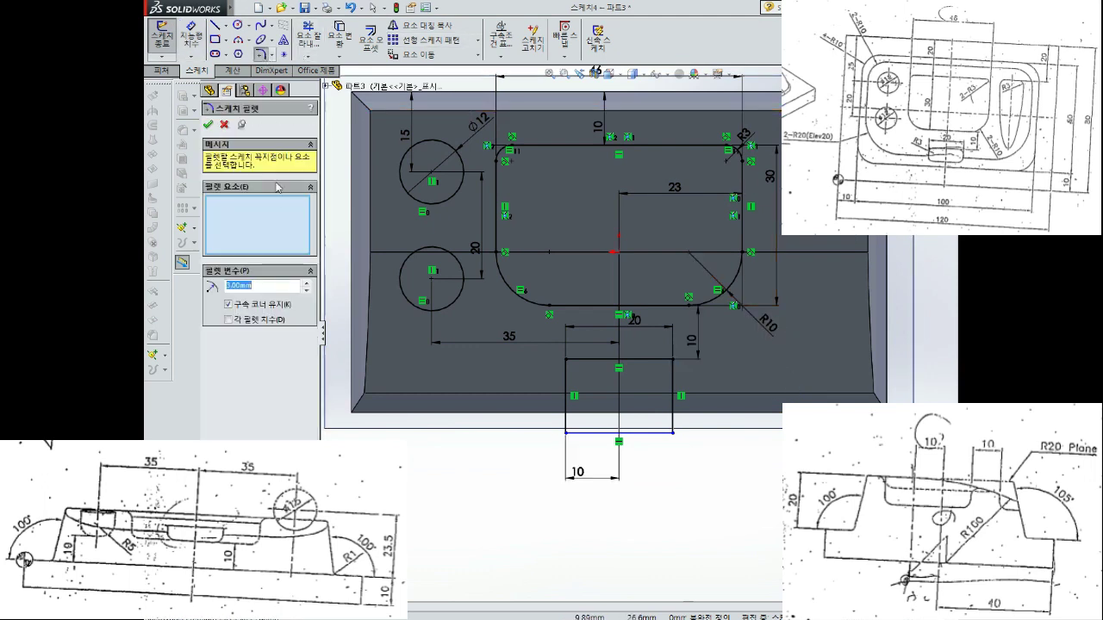
Round the small rectangle's two top corners with 3 mm sketch fillets
{"action": "left_click", "coordinate": [569, 360]}
{"action": "left_click", "coordinate": [671, 362]}
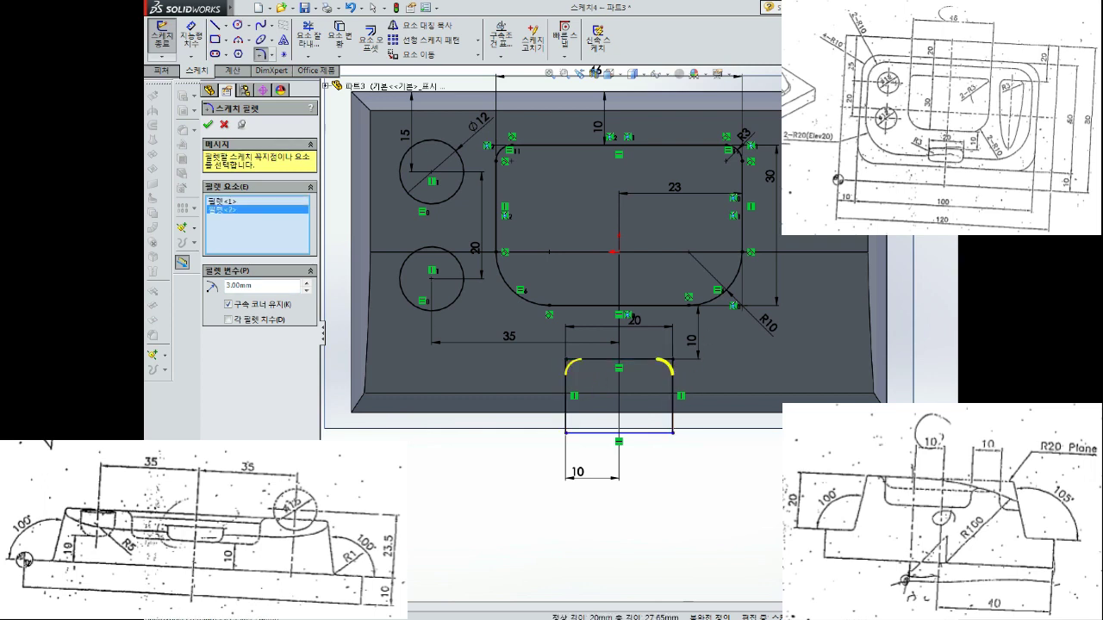
{"action": "key", "text": "Return"}
{"action": "mouse_move", "coordinate": [715, 284]}
{"action": "middle_mouse_down"}
{"action": "mouse_move", "coordinate": [728, 127]}
{"action": "mouse_move", "coordinate": [634, 221]}
{"action": "mouse_move", "coordinate": [644, 328]}
{"action": "middle_mouse_up"}
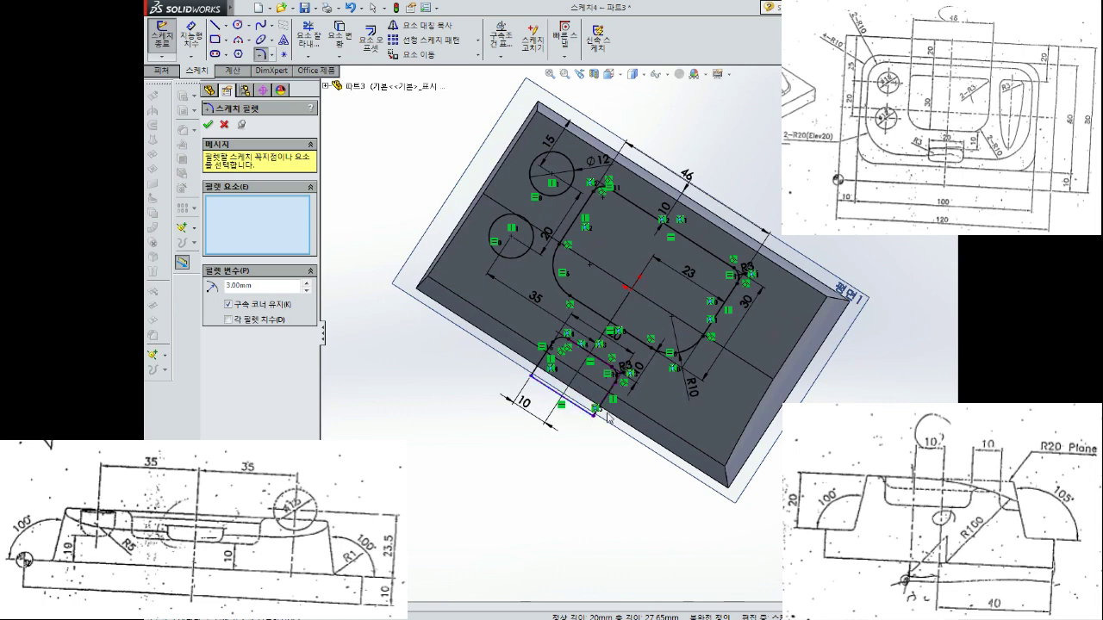
{"action": "mouse_move", "coordinate": [644, 328]}
{"action": "middle_mouse_down"}
{"action": "mouse_move", "coordinate": [645, 191]}
{"action": "mouse_move", "coordinate": [539, 147]}
{"action": "mouse_move", "coordinate": [577, 184]}
{"action": "mouse_move", "coordinate": [621, 295]}
{"action": "middle_mouse_up"}
{"action": "key", "text": "ctrl+8"}
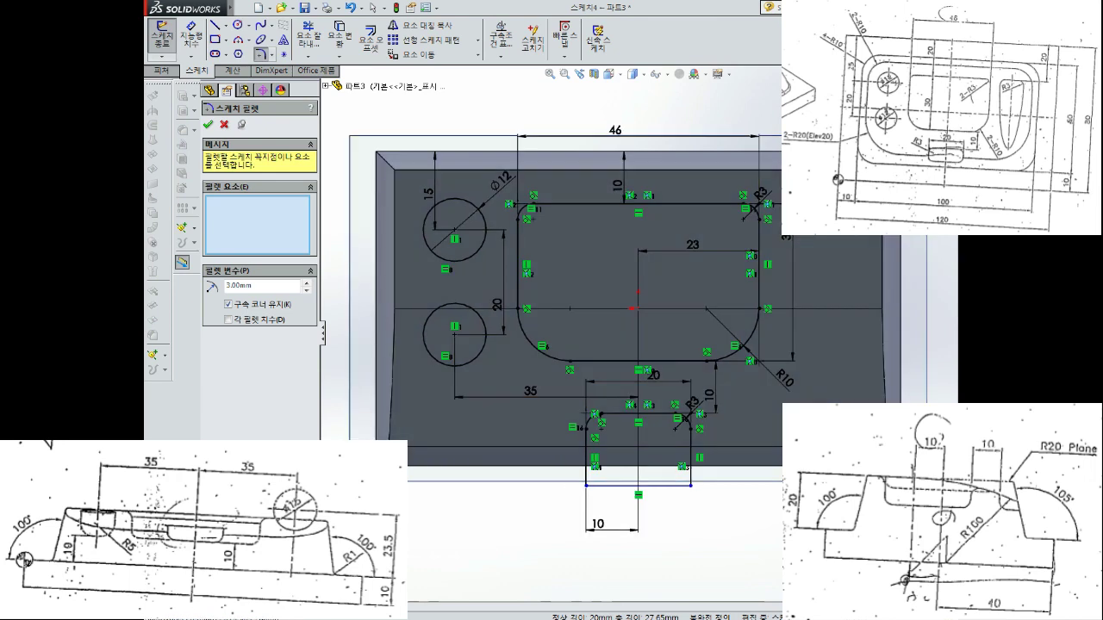
Hide the sketch relation markers and exit Sketch4 to rebuild the pocket cut
{"action": "left_click", "coordinate": [661, 74]}
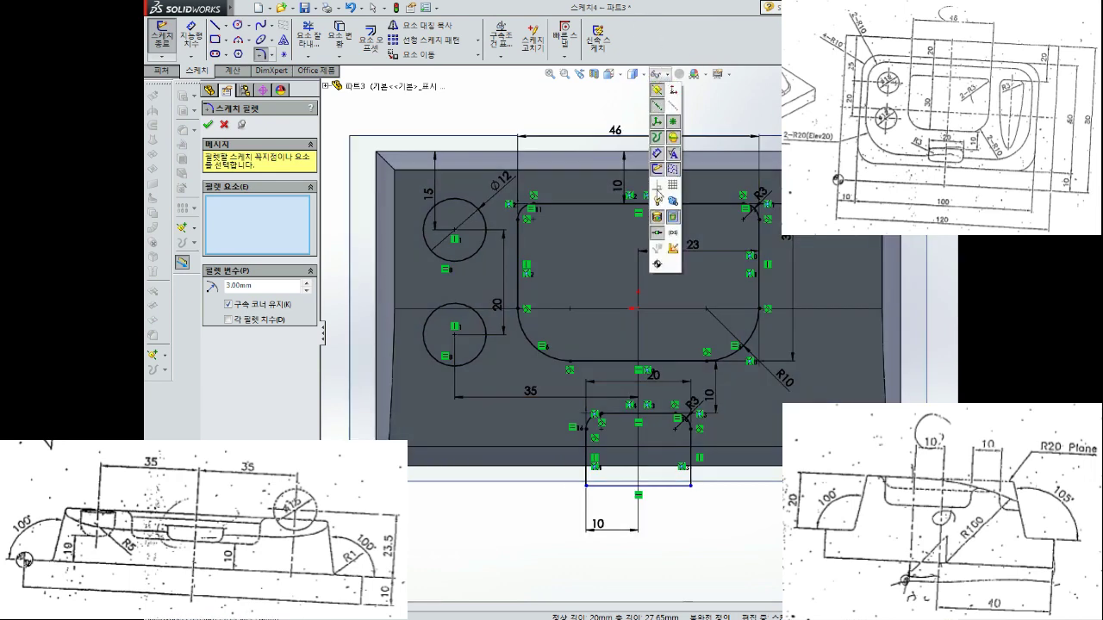
{"action": "left_click", "coordinate": [660, 74]}
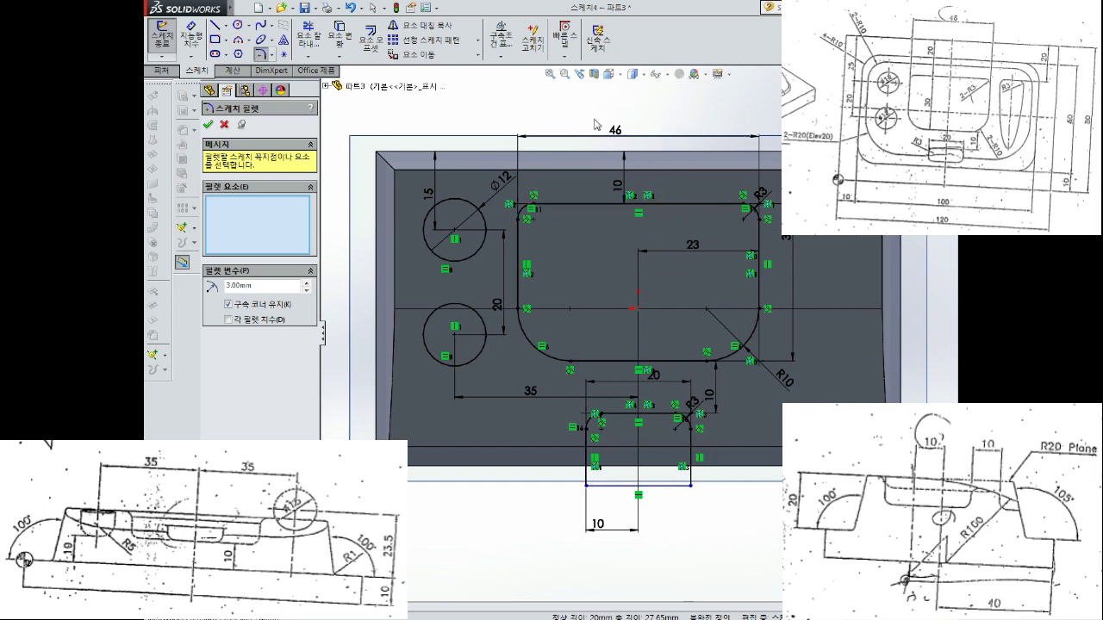
{"action": "key", "text": "Escape"}
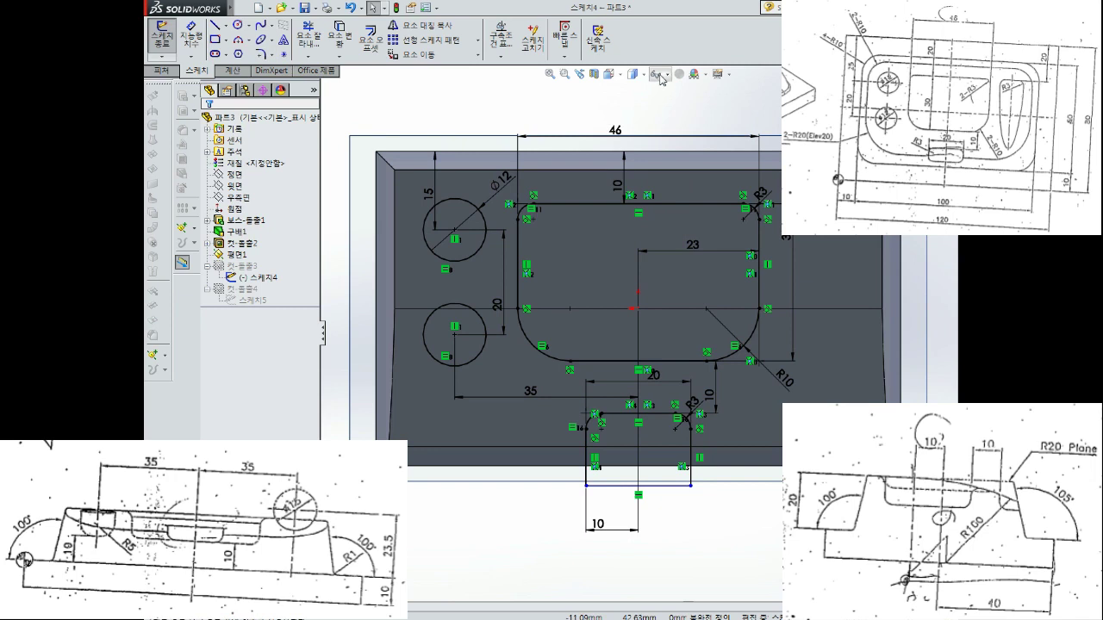
{"action": "left_click", "coordinate": [660, 77]}
{"action": "left_click", "coordinate": [659, 186]}
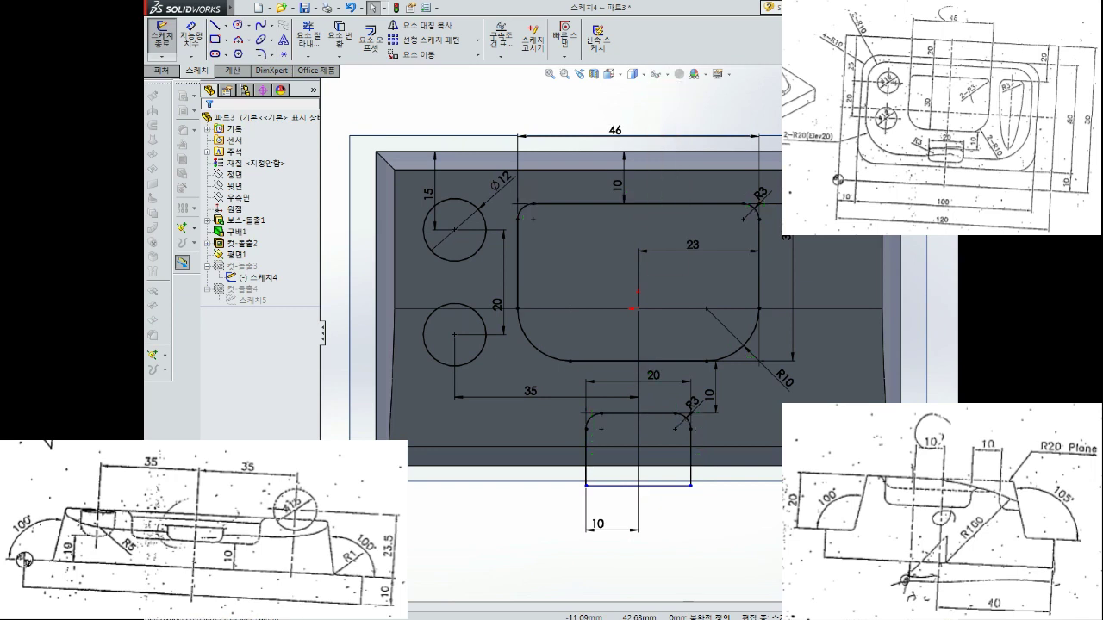
{"action": "middle_click_drag", "start_coordinate": [634, 308], "coordinate": [630, 320]}
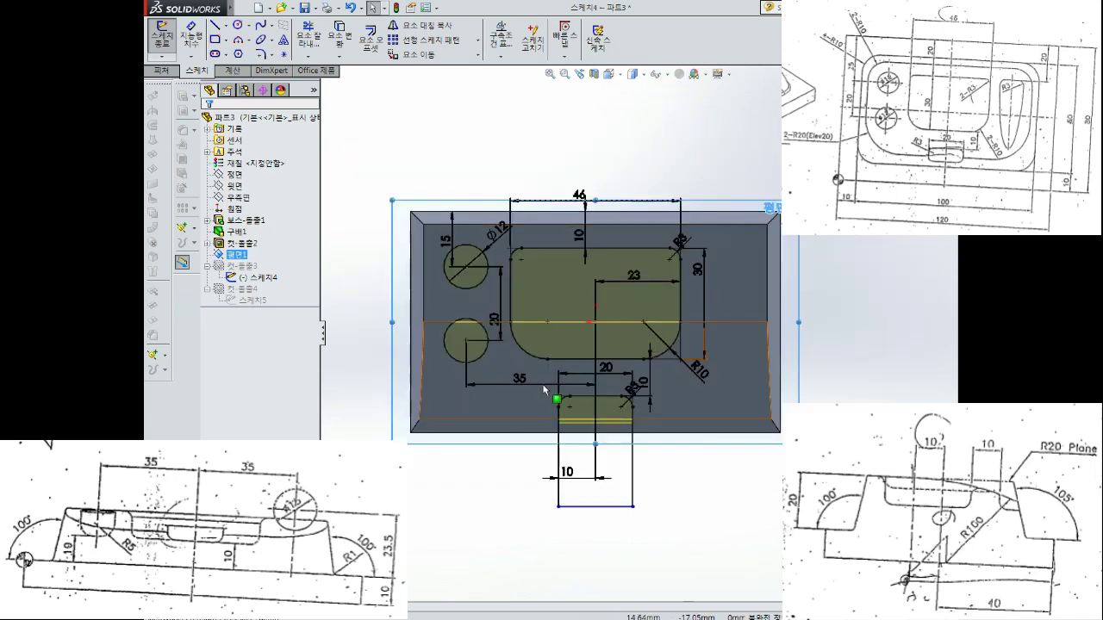
{"action": "mouse_move", "coordinate": [581, 388]}
{"action": "middle_mouse_down"}
{"action": "mouse_move", "coordinate": [601, 364]}
{"action": "mouse_move", "coordinate": [571, 271]}
{"action": "middle_mouse_up"}
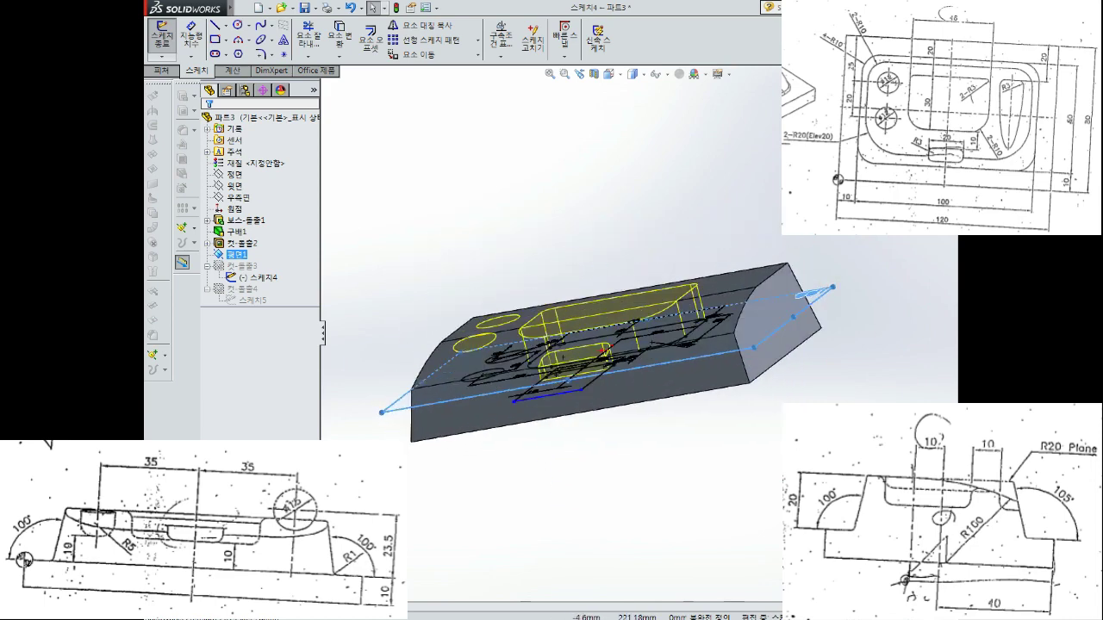
{"action": "key", "text": "ctrl+b"}
{"action": "mouse_move", "coordinate": [700, 190]}
{"action": "middle_mouse_down"}
{"action": "mouse_move", "coordinate": [695, 207]}
{"action": "mouse_move", "coordinate": [687, 167]}
{"action": "mouse_move", "coordinate": [770, 256]}
{"action": "middle_mouse_up"}
Hide reference plane 평면1 and start a sketch on the part's bottom face
{"action": "left_click", "coordinate": [827, 288]}
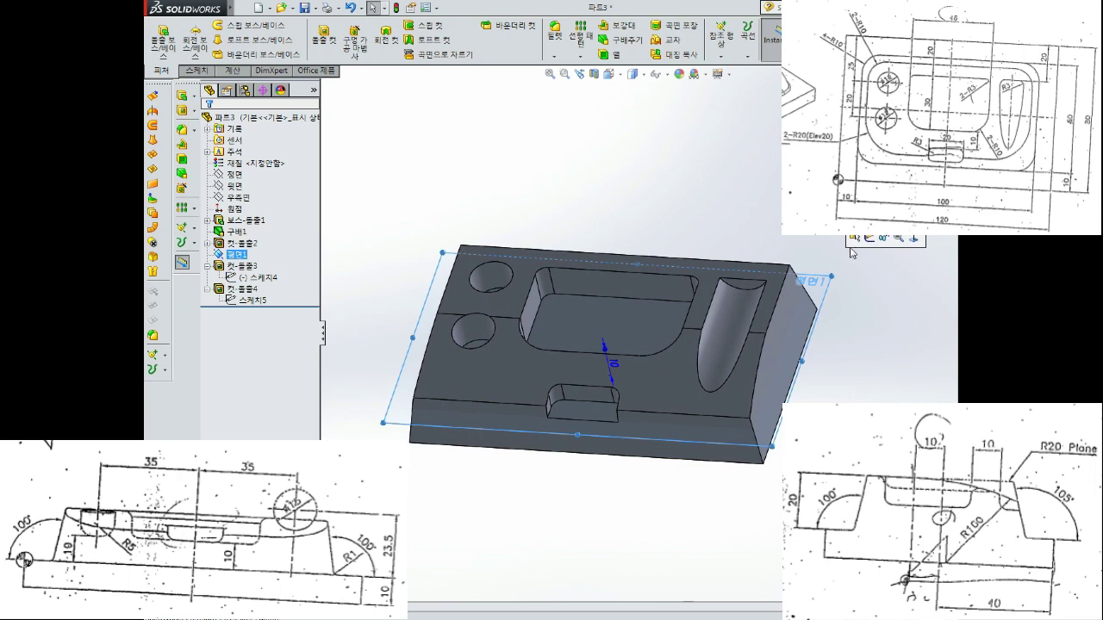
{"action": "left_click", "coordinate": [882, 245]}
{"action": "mouse_move", "coordinate": [773, 207]}
{"action": "middle_mouse_down"}
{"action": "mouse_move", "coordinate": [734, 314]}
{"action": "mouse_move", "coordinate": [731, 152]}
{"action": "mouse_move", "coordinate": [704, 357]}
{"action": "middle_mouse_up"}
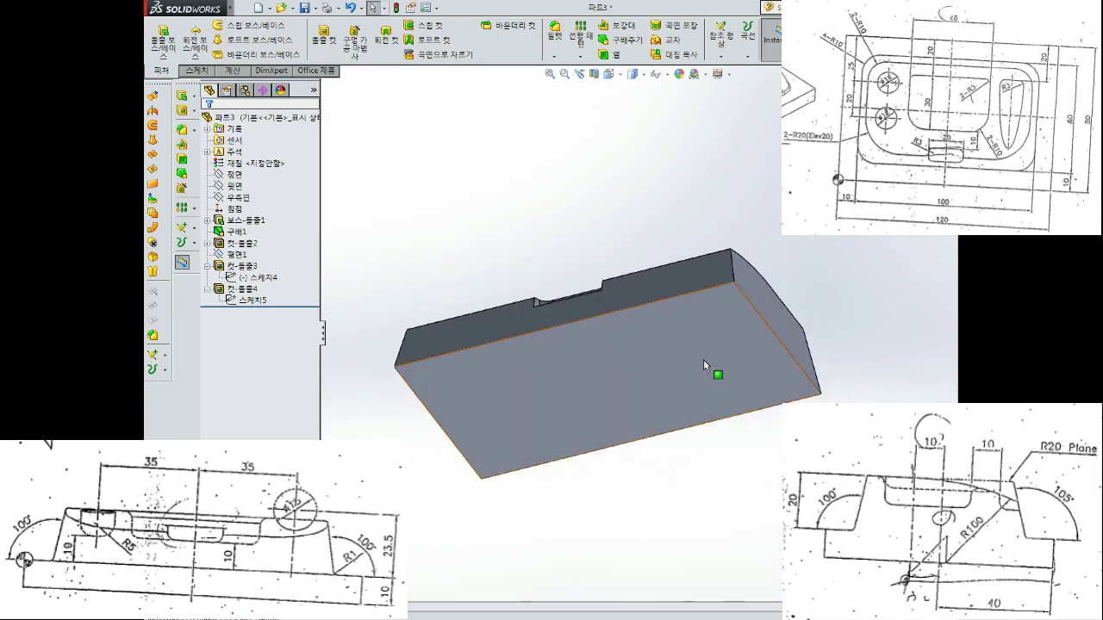
{"action": "left_click", "coordinate": [704, 356]}
{"action": "left_click", "coordinate": [755, 323]}
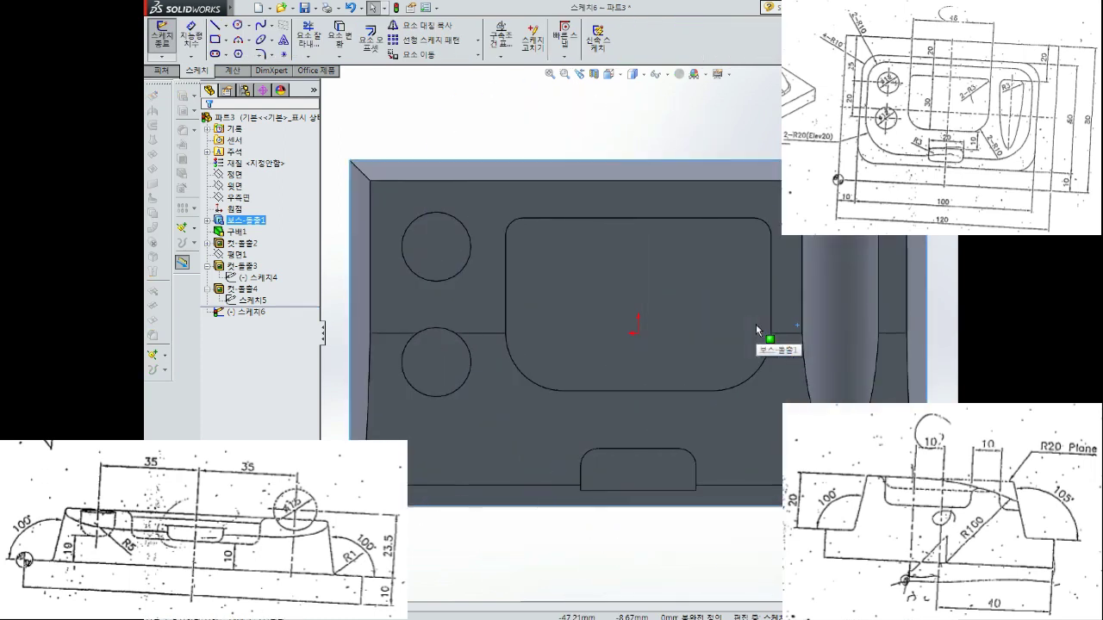
Draw a centre rectangle at the origin dimensioned 120 mm by 80 mm
{"action": "left_click", "coordinate": [227, 40]}
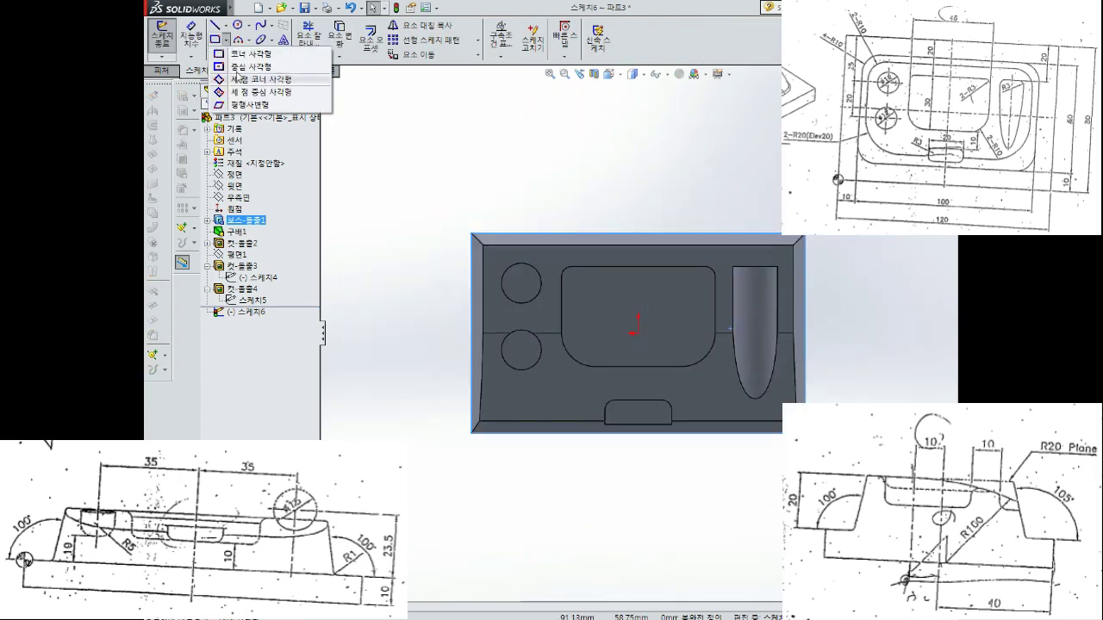
{"action": "left_click", "coordinate": [259, 67]}
{"action": "left_click", "coordinate": [639, 333]}
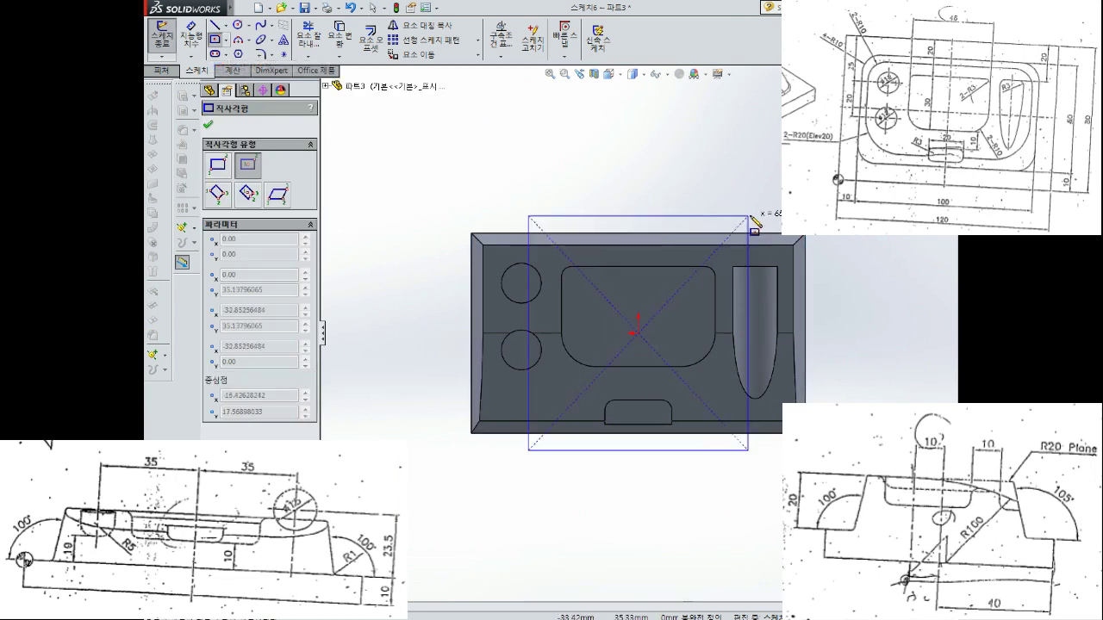
{"action": "left_click", "coordinate": [842, 199]}
{"action": "key", "text": "Escape"}
{"action": "left_click", "coordinate": [715, 200]}
{"action": "left_click", "coordinate": [695, 166]}
{"action": "type", "text": "120"}
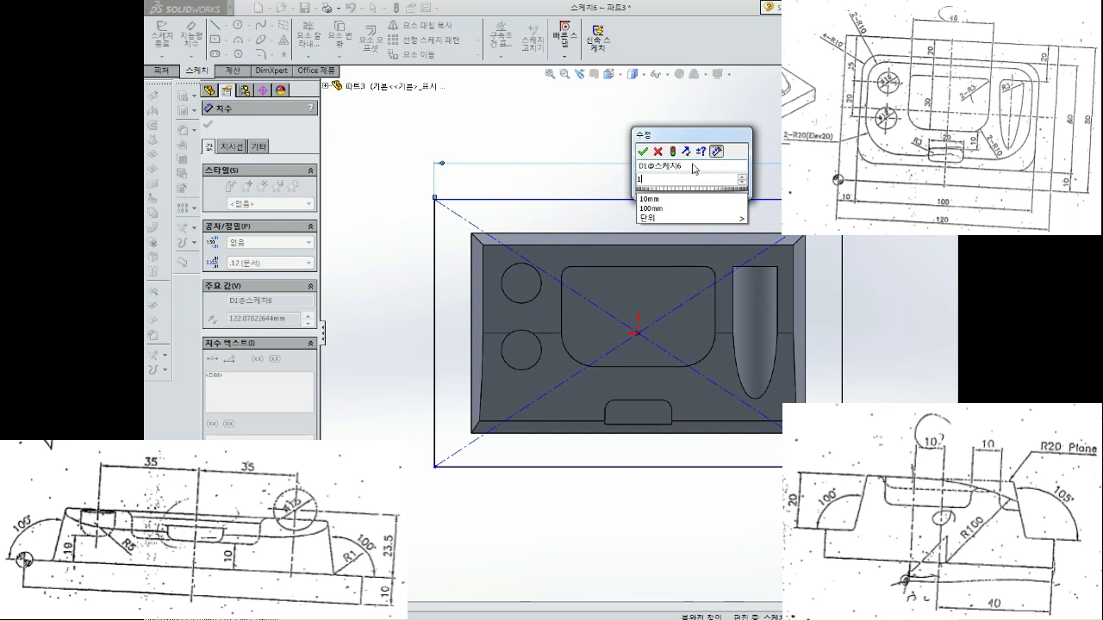
{"action": "key", "text": "Return"}
{"action": "left_click", "coordinate": [885, 308]}
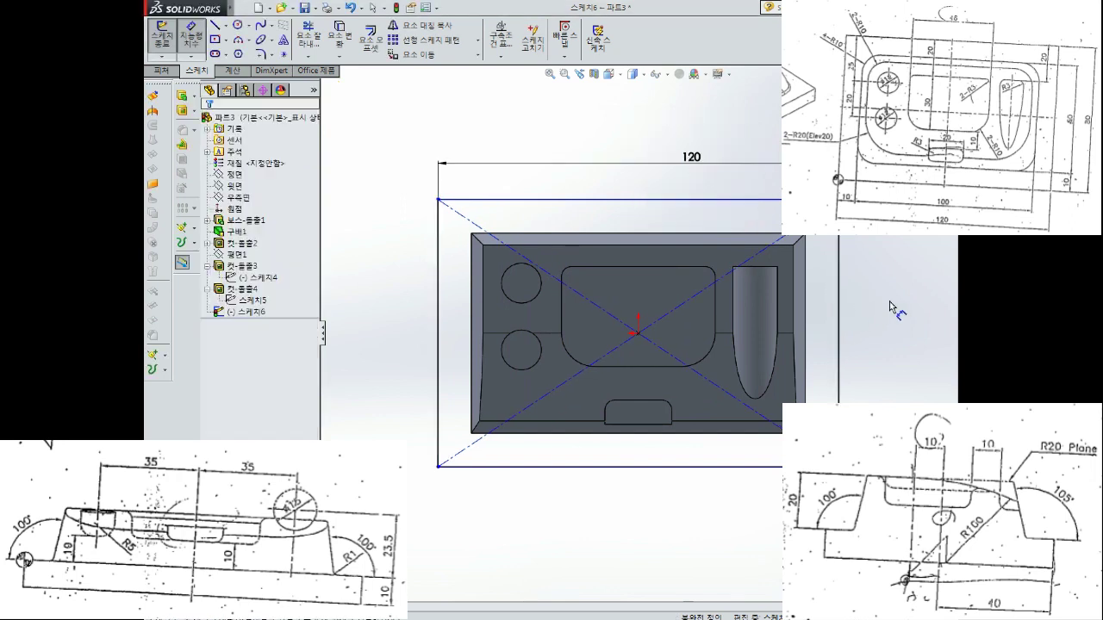
{"action": "left_click", "coordinate": [833, 336]}
{"action": "type", "text": "80.00mm"}
{"action": "key", "text": "Return"}
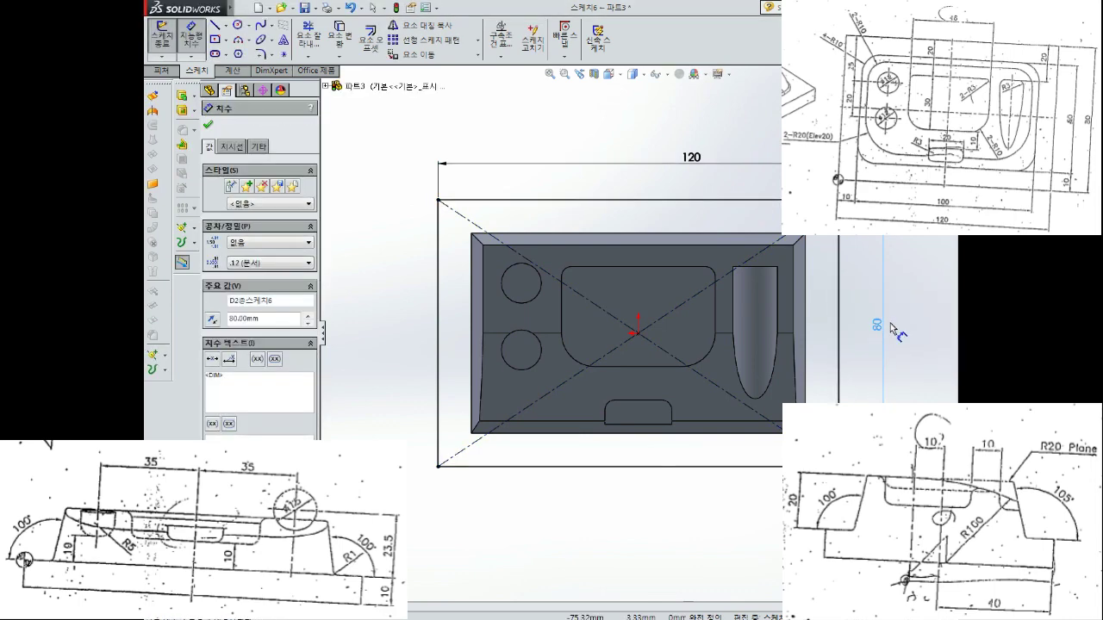
Extrude the 120×80 rectangle 10 mm as Boss-Extrude2 to form the base plate
{"action": "mouse_move", "coordinate": [780, 332]}
{"action": "middle_mouse_down"}
{"action": "mouse_move", "coordinate": [697, 167]}
{"action": "mouse_move", "coordinate": [707, 133]}
{"action": "middle_mouse_up"}
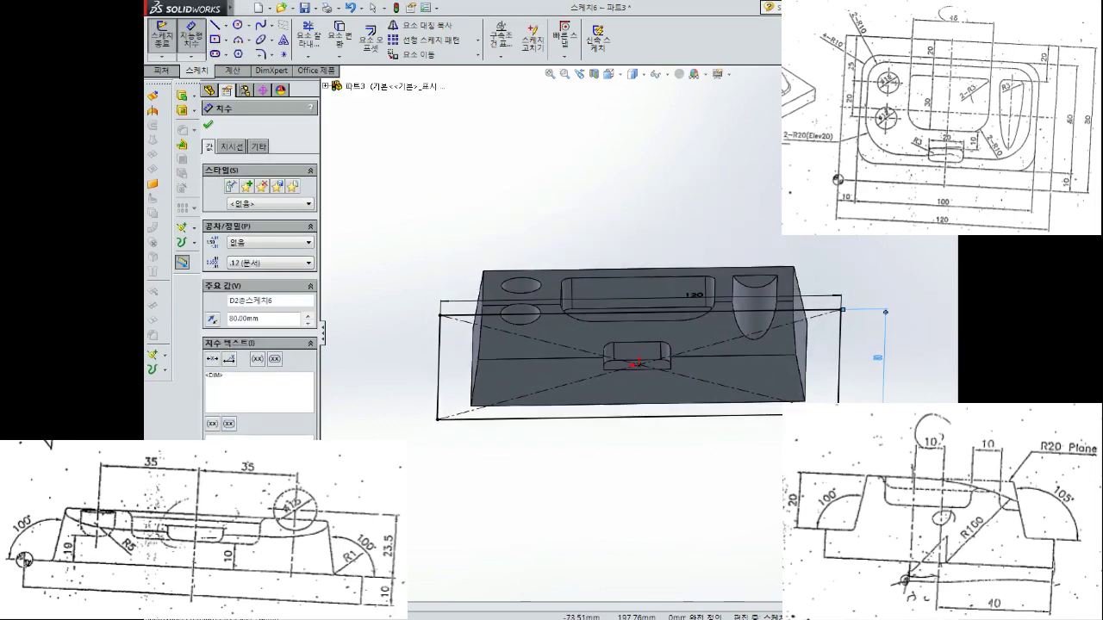
{"action": "left_click", "coordinate": [162, 39]}
{"action": "left_click", "coordinate": [173, 41]}
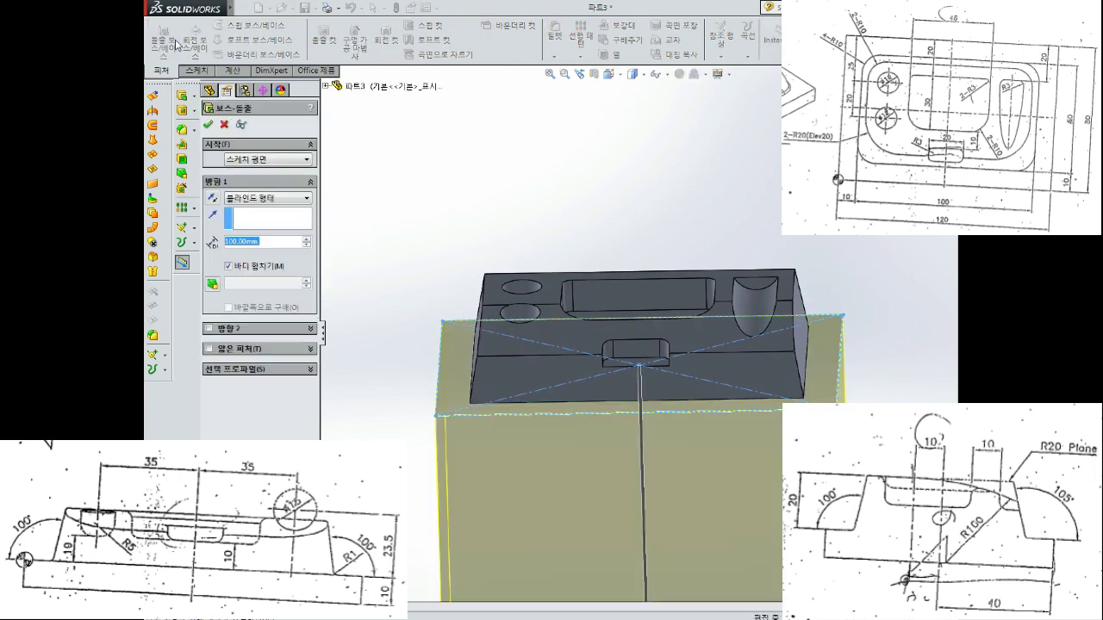
{"action": "type", "text": "10"}
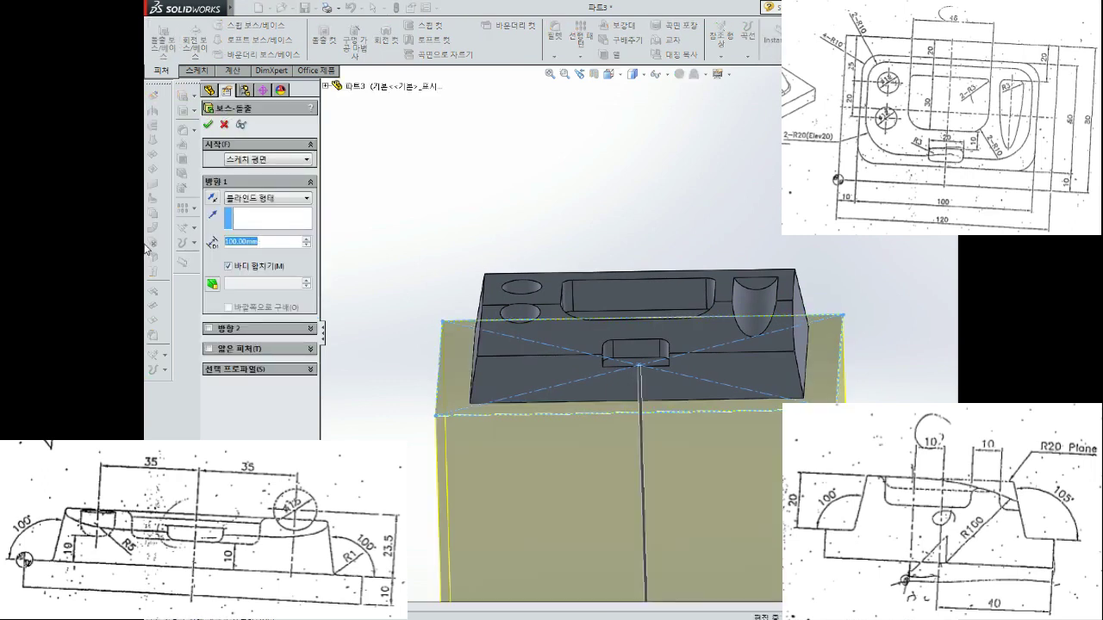
{"action": "key", "text": "Return"}
{"action": "left_click", "coordinate": [208, 124]}
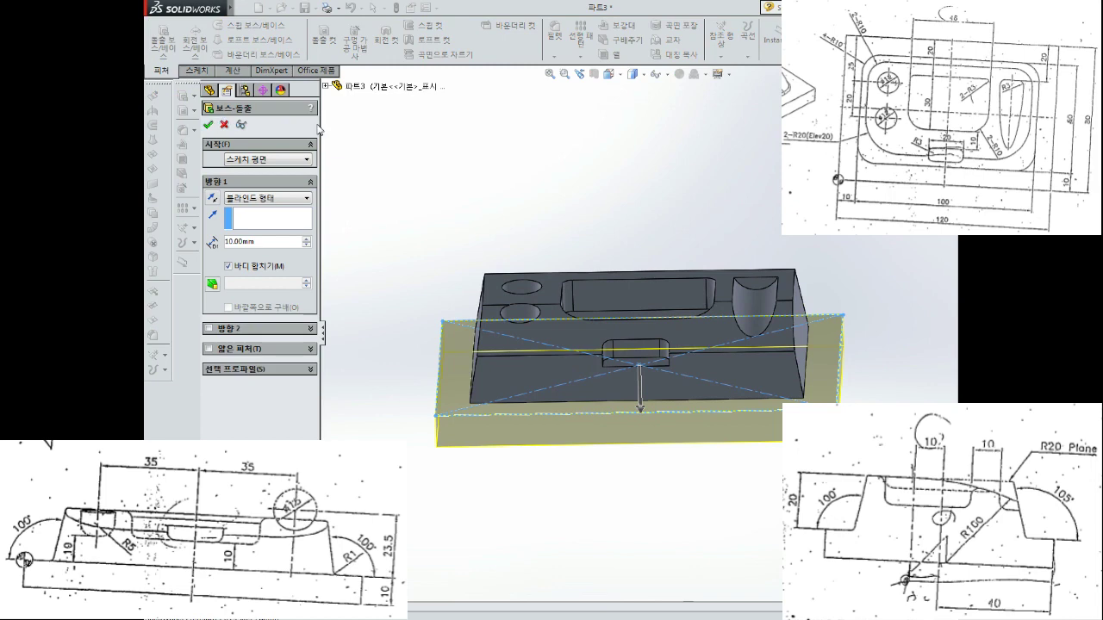
{"action": "key", "text": "f"}
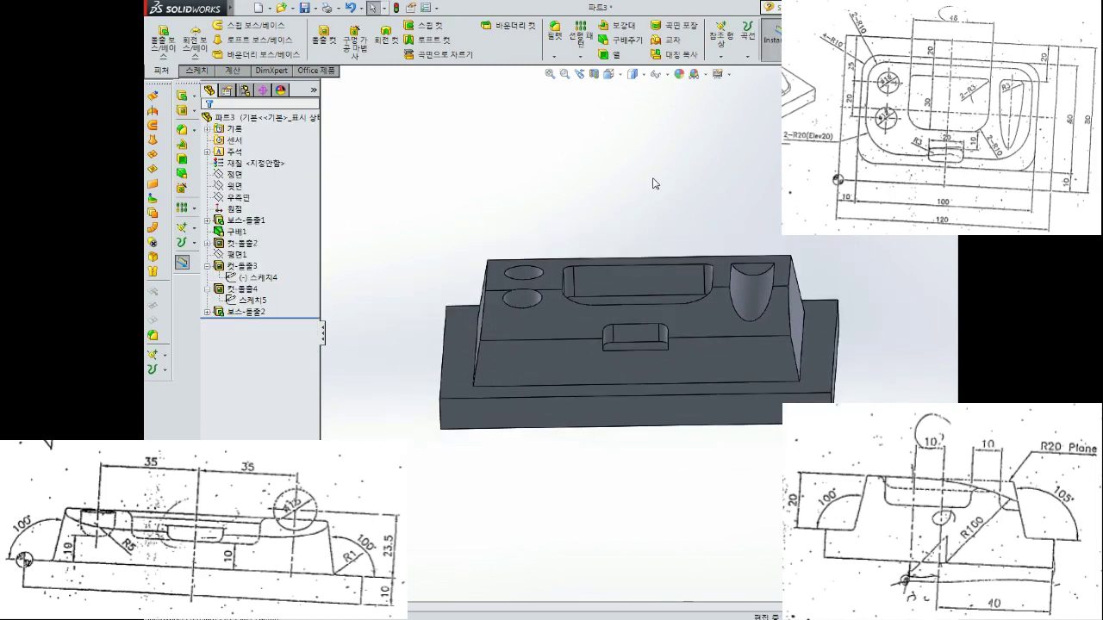
{"action": "left_click", "coordinate": [660, 270]}
{"action": "mouse_move", "coordinate": [652, 181]}
{"action": "middle_mouse_down"}
{"action": "mouse_move", "coordinate": [660, 271]}
{"action": "mouse_move", "coordinate": [688, 197]}
{"action": "mouse_move", "coordinate": [712, 190]}
{"action": "middle_mouse_up"}
{"action": "left_click", "coordinate": [688, 197]}
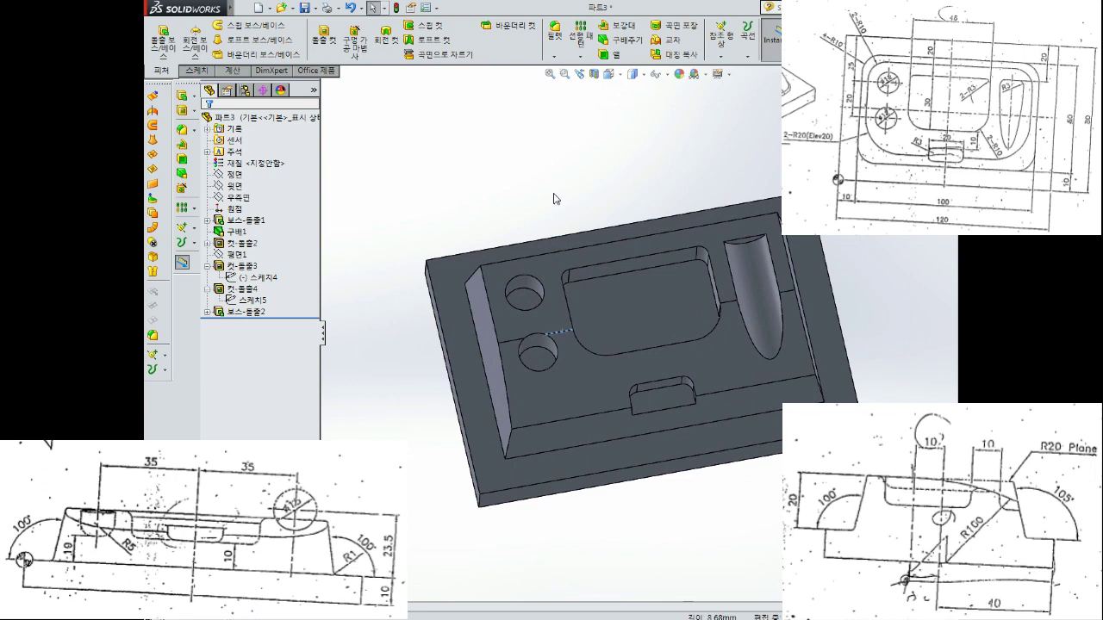
{"action": "middle_click_drag", "start_coordinate": [554, 199], "coordinate": [561, 223]}
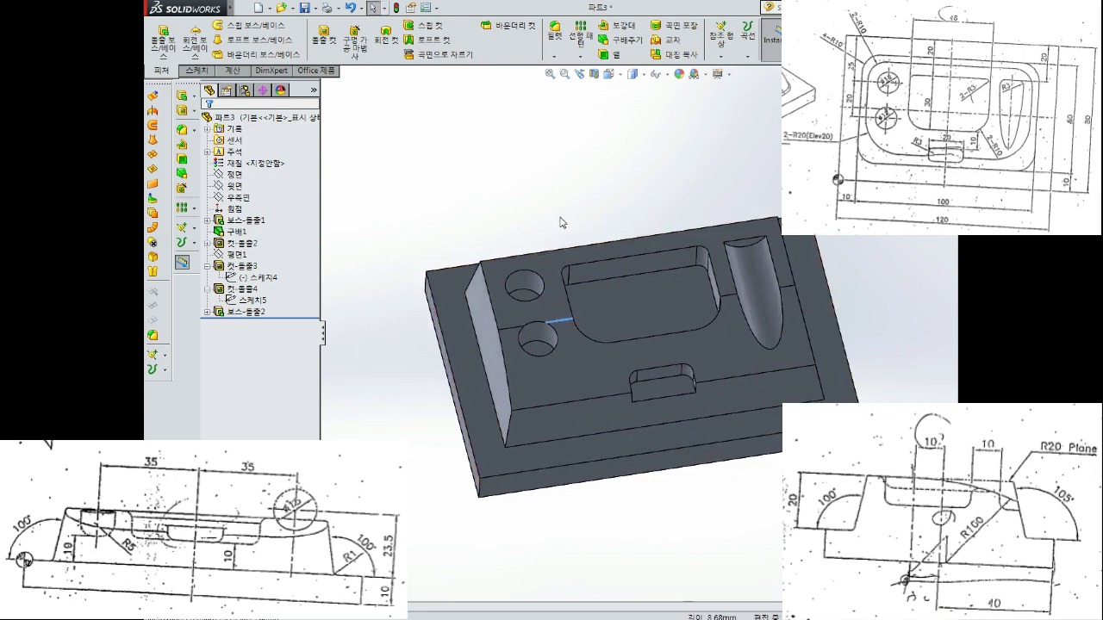
{"action": "middle_click_drag", "start_coordinate": [612, 289], "coordinate": [618, 256]}
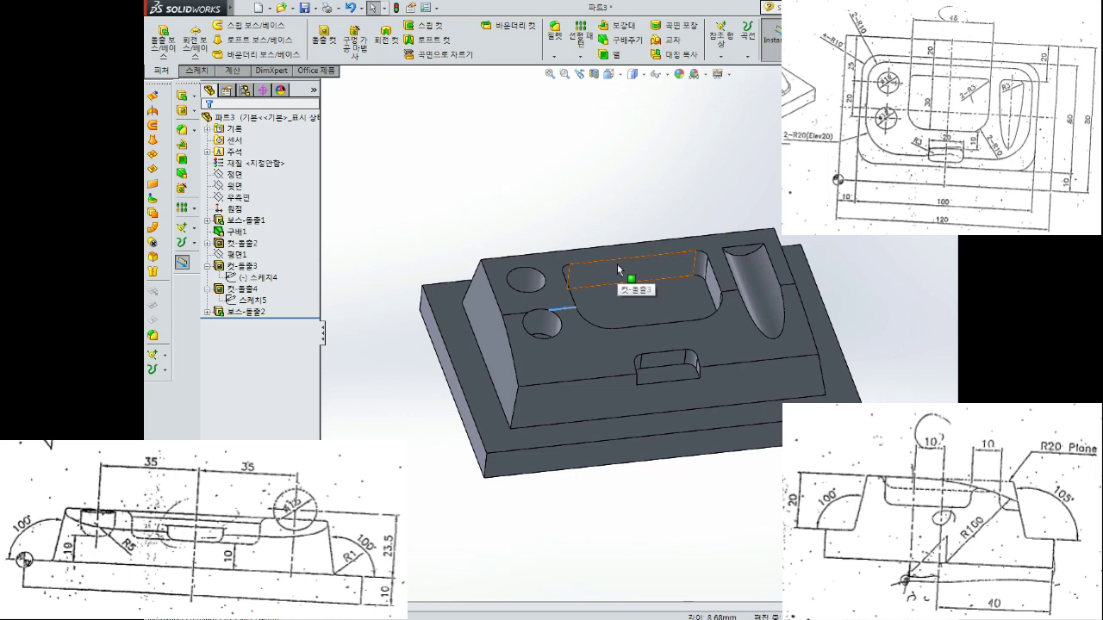
{"action": "middle_click_drag", "start_coordinate": [611, 263], "coordinate": [636, 310]}
{"action": "middle_click_drag", "start_coordinate": [556, 184], "coordinate": [576, 128]}
{"action": "left_click", "coordinate": [555, 36]}
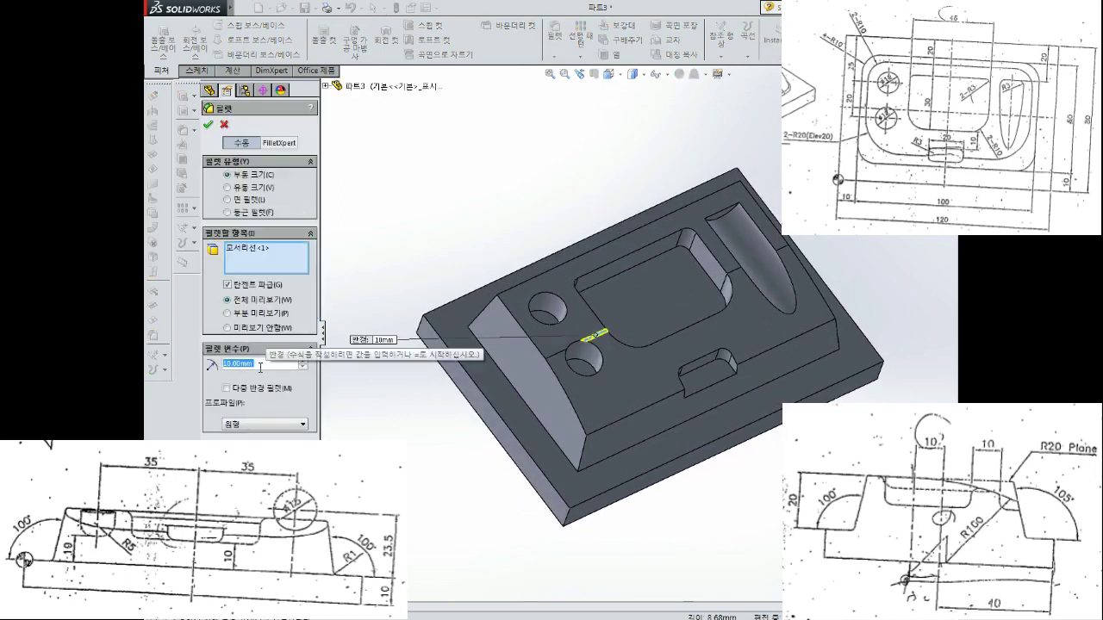
{"action": "scroll", "coordinate": [433, 233], "scroll_direction": "down", "scroll_amount": 2}
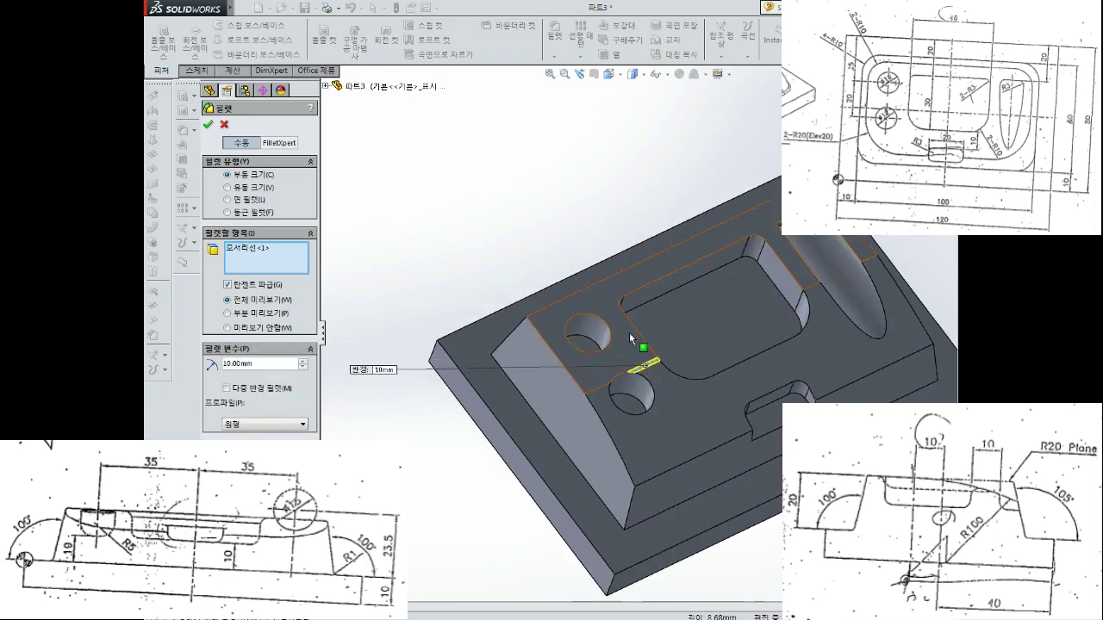
{"action": "left_click", "coordinate": [515, 344]}
{"action": "middle_click_drag", "start_coordinate": [516, 344], "coordinate": [551, 413]}
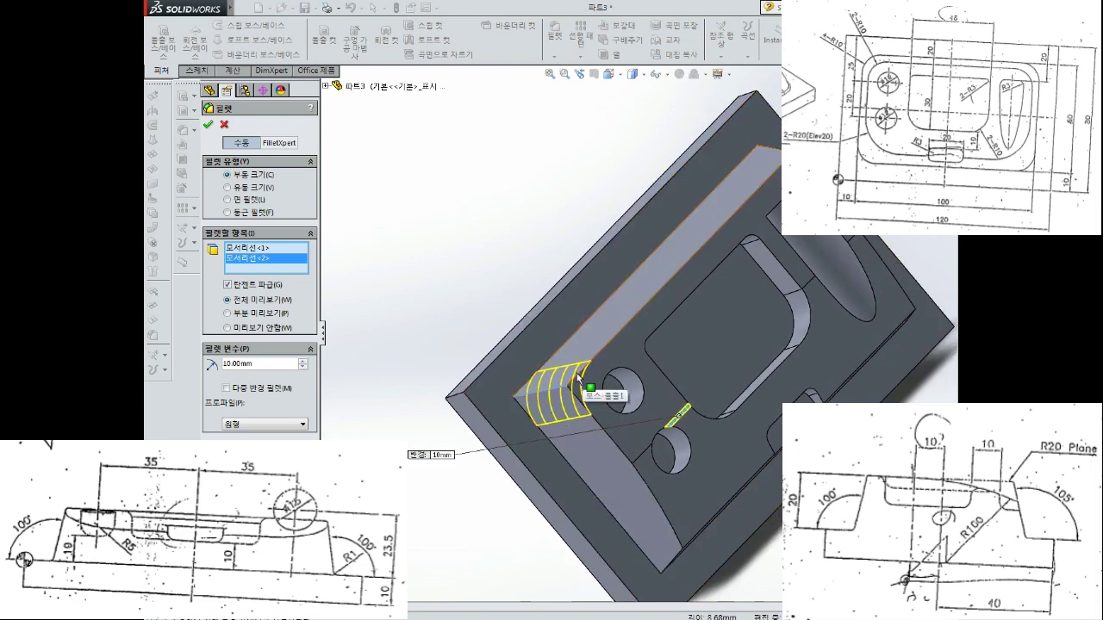
{"action": "middle_click_drag", "start_coordinate": [580, 378], "coordinate": [536, 293]}
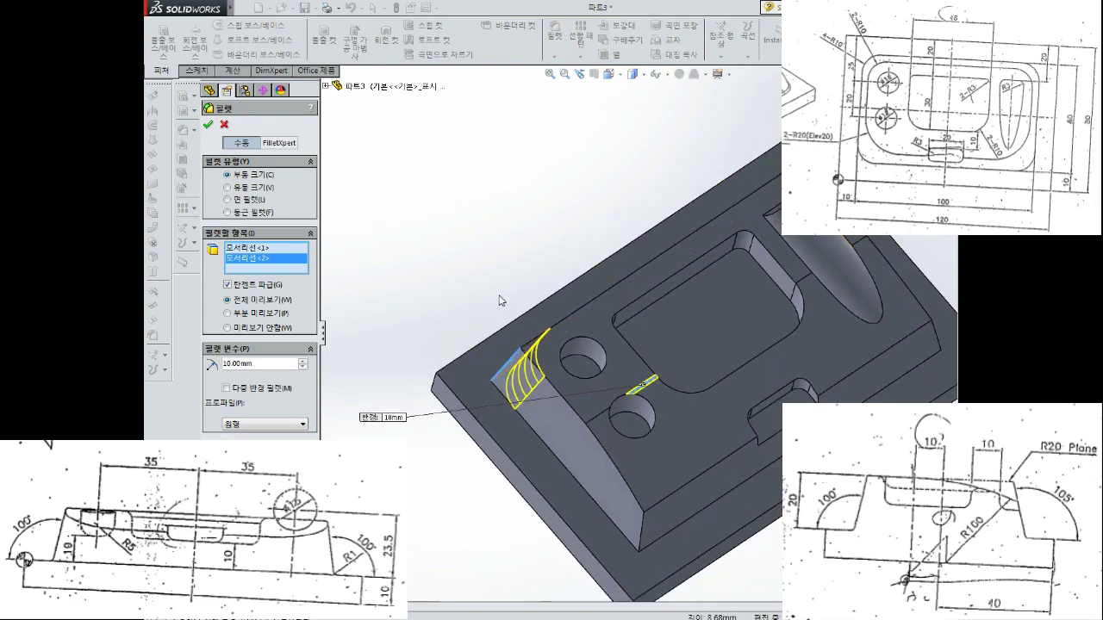
{"action": "middle_click_drag", "start_coordinate": [552, 259], "coordinate": [546, 198]}
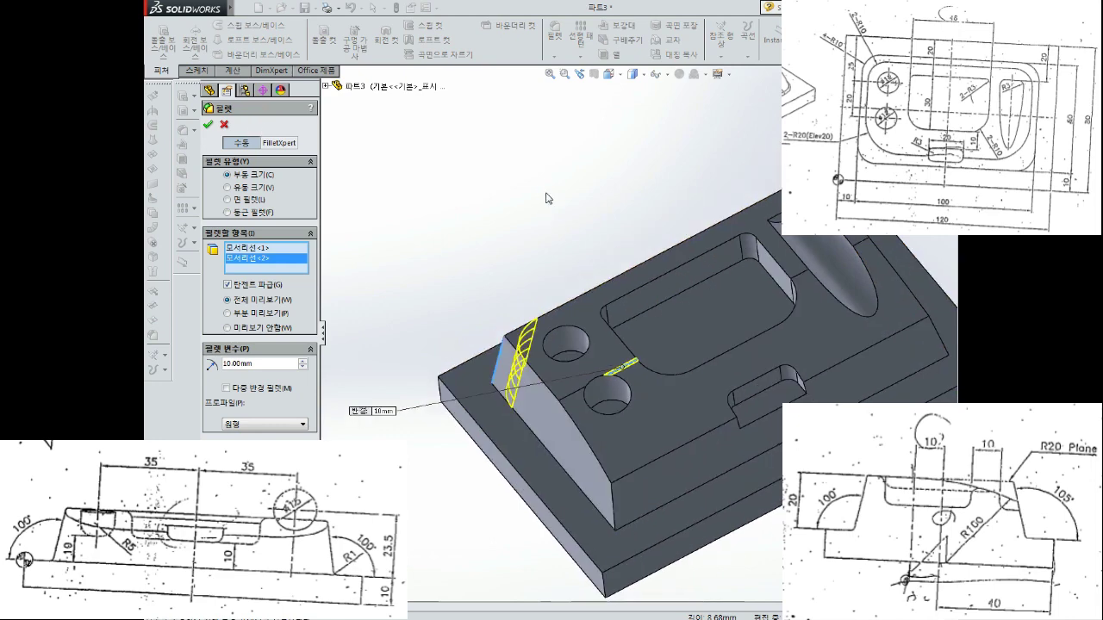
{"action": "key", "text": "Escape"}
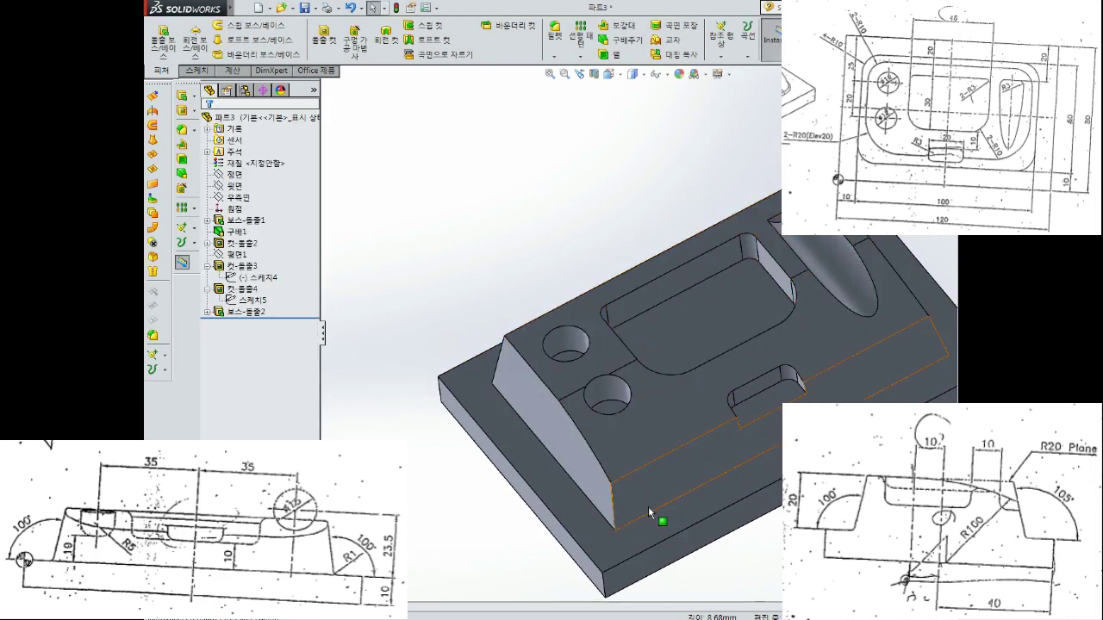
{"action": "left_click", "coordinate": [615, 511]}
{"action": "key", "text": "f"}
{"action": "mouse_move", "coordinate": [766, 416]}
{"action": "middle_mouse_down"}
{"action": "mouse_move", "coordinate": [711, 328]}
{"action": "mouse_move", "coordinate": [718, 424]}
{"action": "middle_mouse_up"}
{"action": "key", "text": "f"}
{"action": "left_click", "coordinate": [683, 392]}
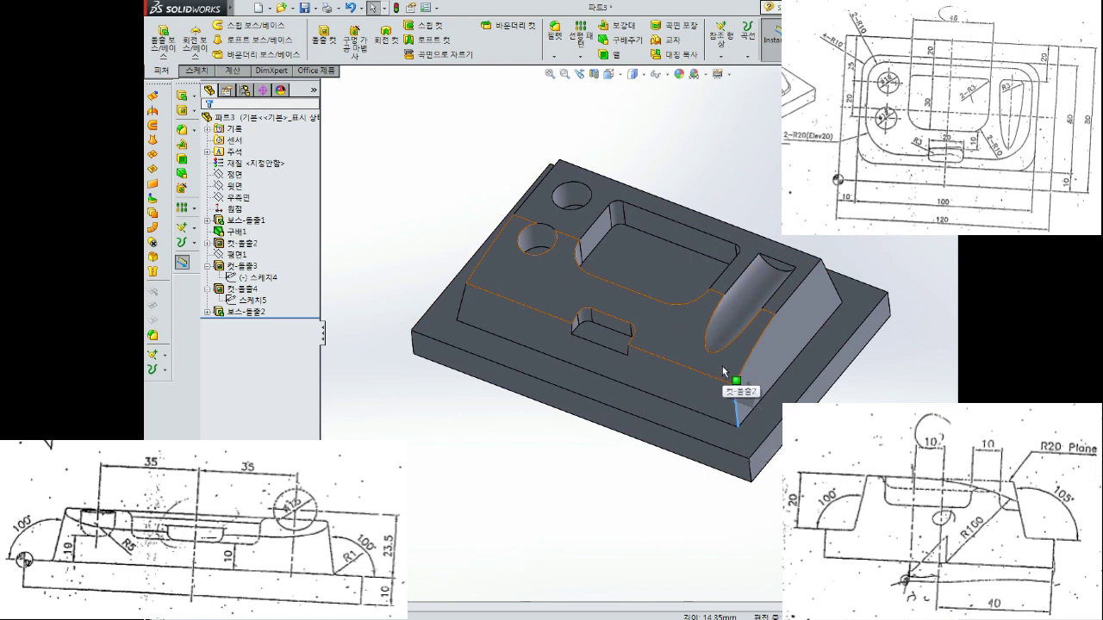
{"action": "left_click", "coordinate": [735, 395]}
{"action": "left_click", "coordinate": [737, 398]}
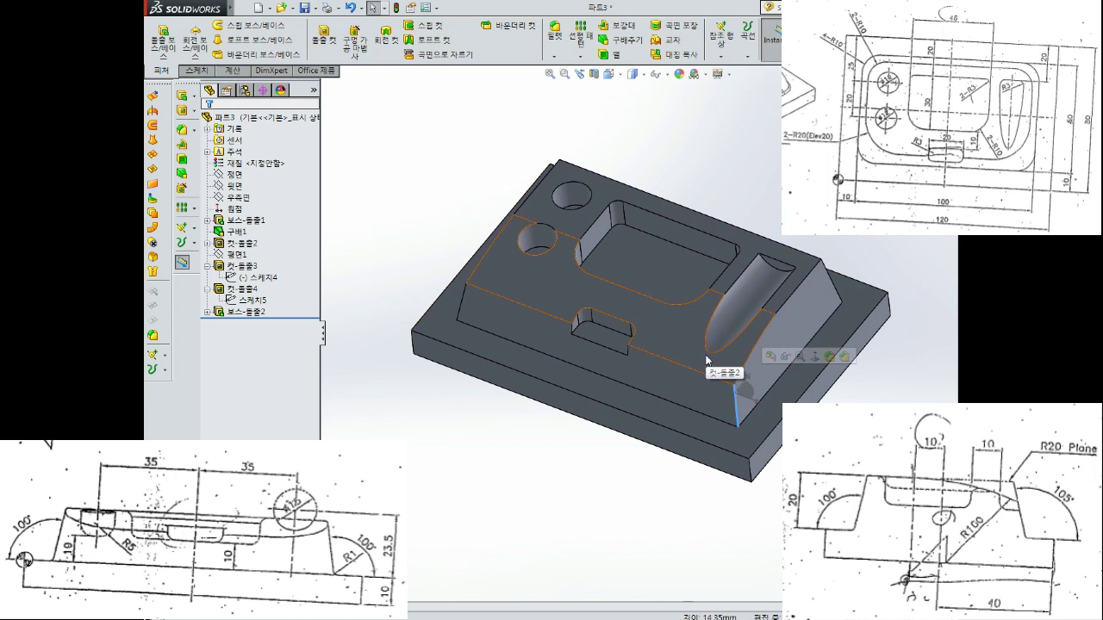
{"action": "left_click", "coordinate": [746, 412]}
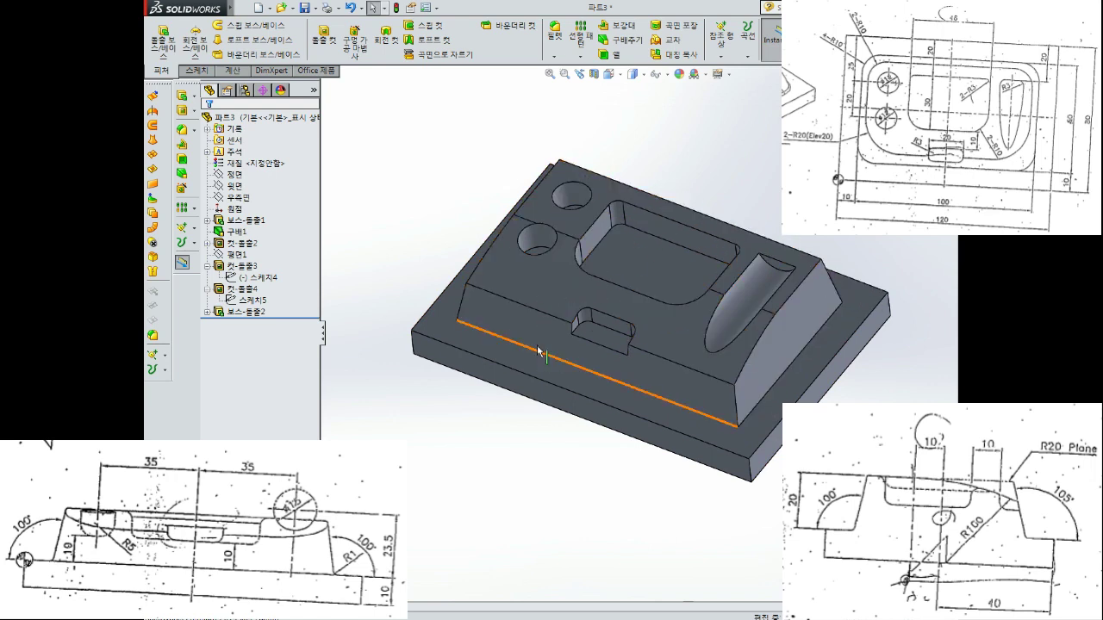
{"action": "middle_click_drag", "start_coordinate": [547, 345], "coordinate": [563, 259]}
{"action": "mouse_move", "coordinate": [603, 324]}
{"action": "middle_mouse_down"}
{"action": "mouse_move", "coordinate": [693, 299]}
{"action": "mouse_move", "coordinate": [757, 340]}
{"action": "middle_mouse_up"}
{"action": "left_click", "coordinate": [554, 35]}
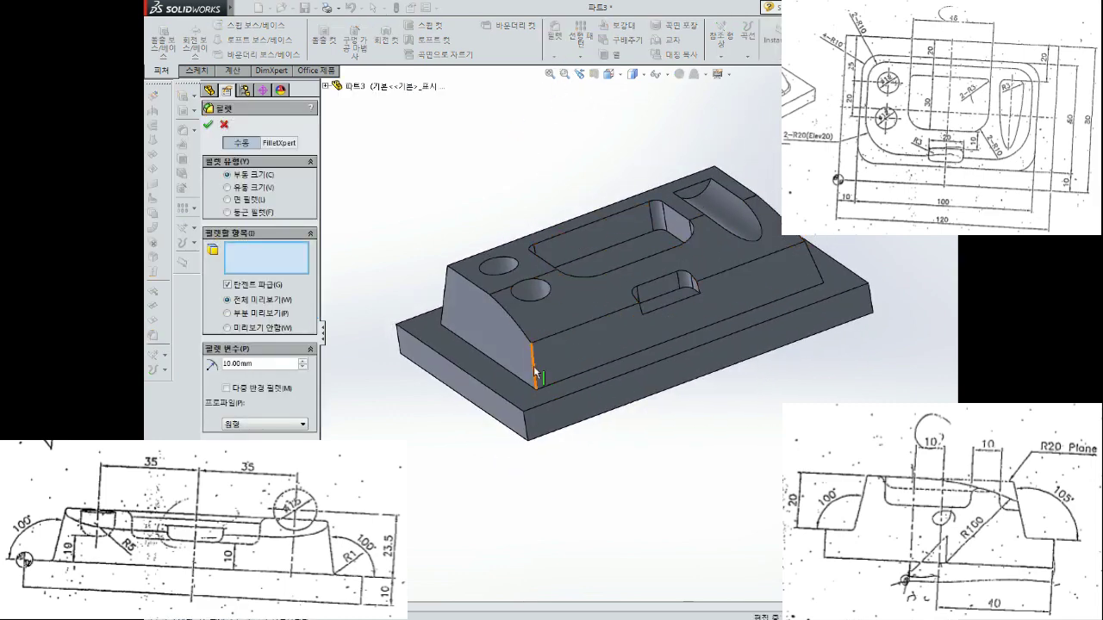
Select the raised body's front vertical corner edge and make the fillet variable-size
{"action": "left_click", "coordinate": [533, 366]}
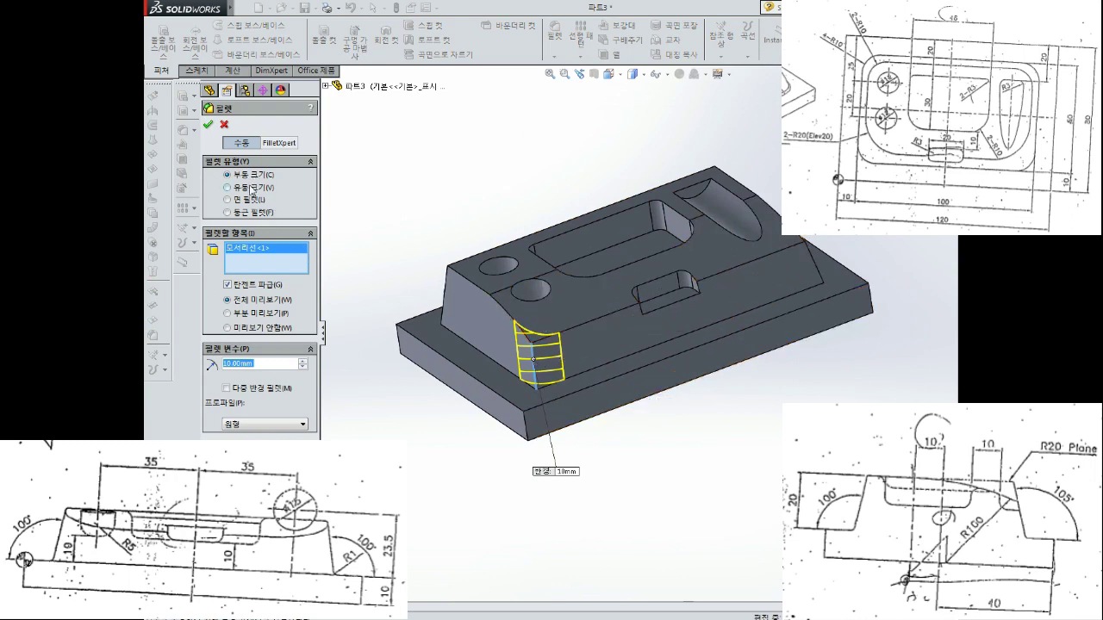
{"action": "left_click", "coordinate": [228, 187]}
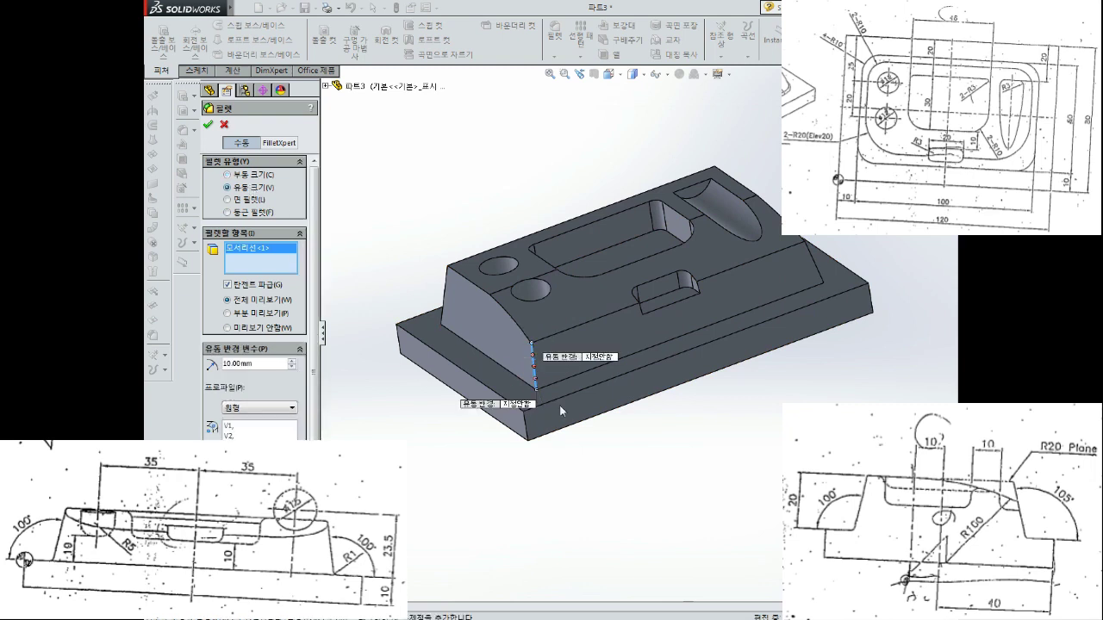
{"action": "middle_click_drag", "start_coordinate": [602, 448], "coordinate": [625, 425]}
{"action": "left_click", "coordinate": [249, 175]}
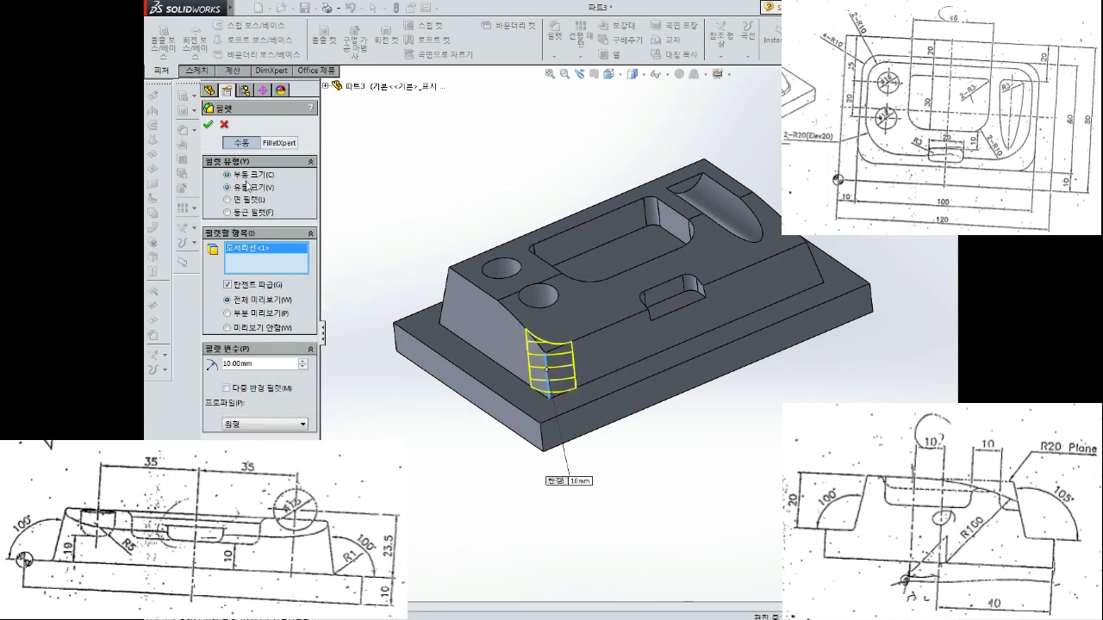
{"action": "left_click", "coordinate": [247, 187]}
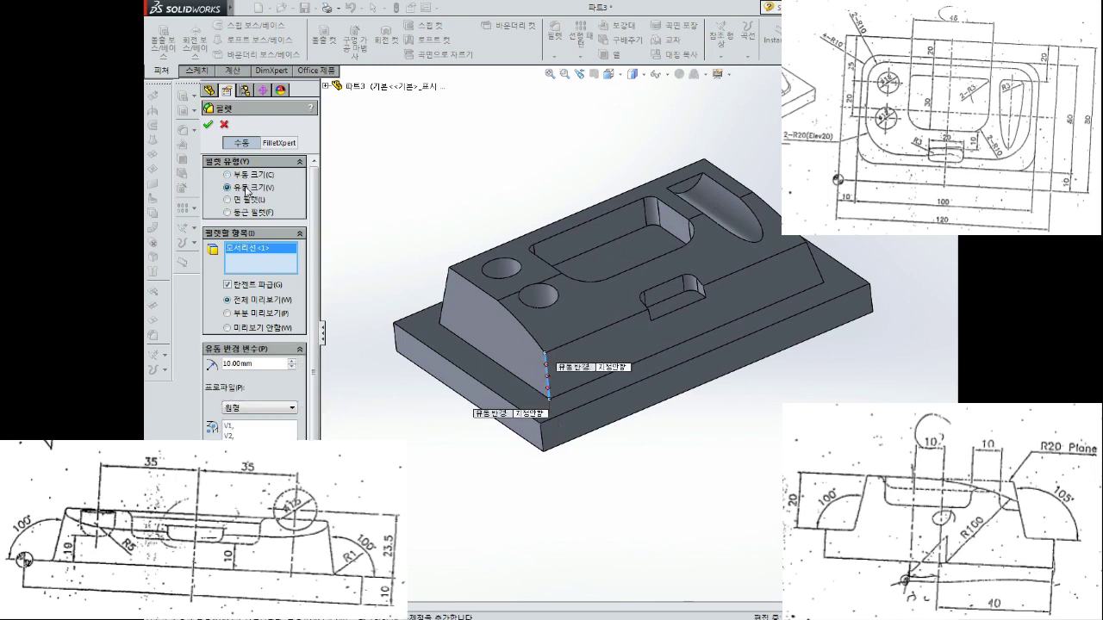
Set the variable fillet to 20 mm at the top and 10 mm at the bottom, and accept it
{"action": "left_click", "coordinate": [614, 367]}
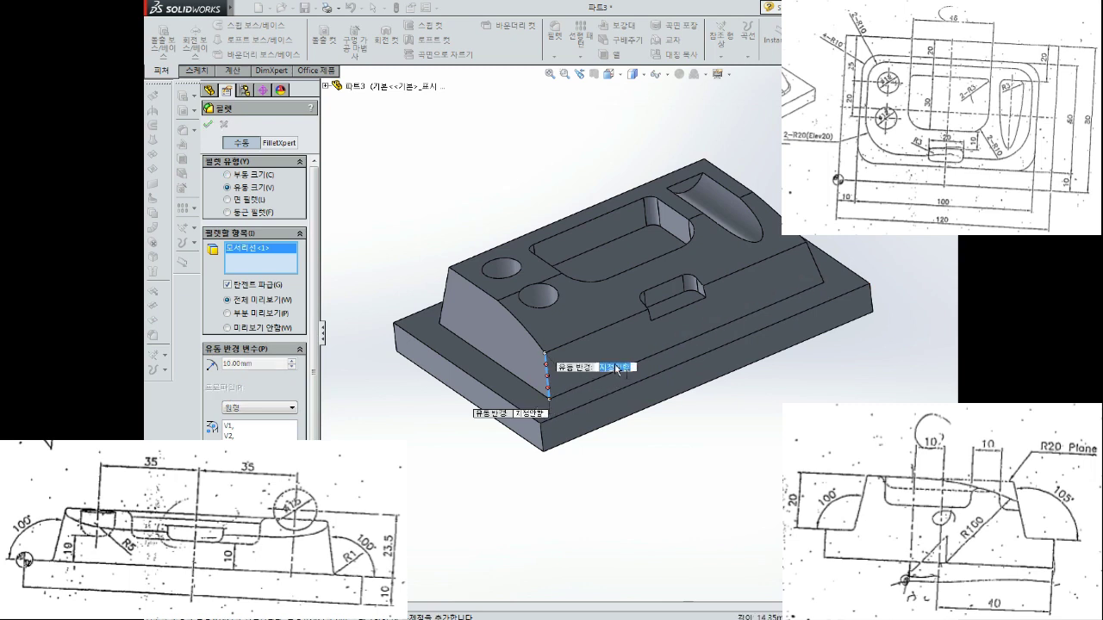
{"action": "type", "text": "20"}
{"action": "key", "text": "Return"}
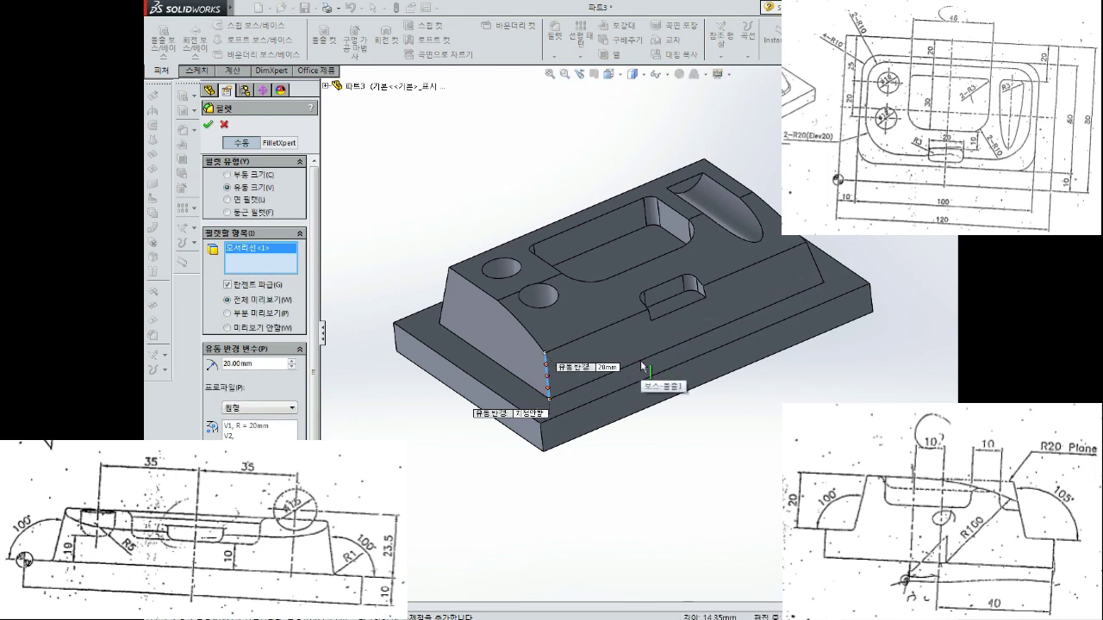
{"action": "left_click", "coordinate": [531, 415]}
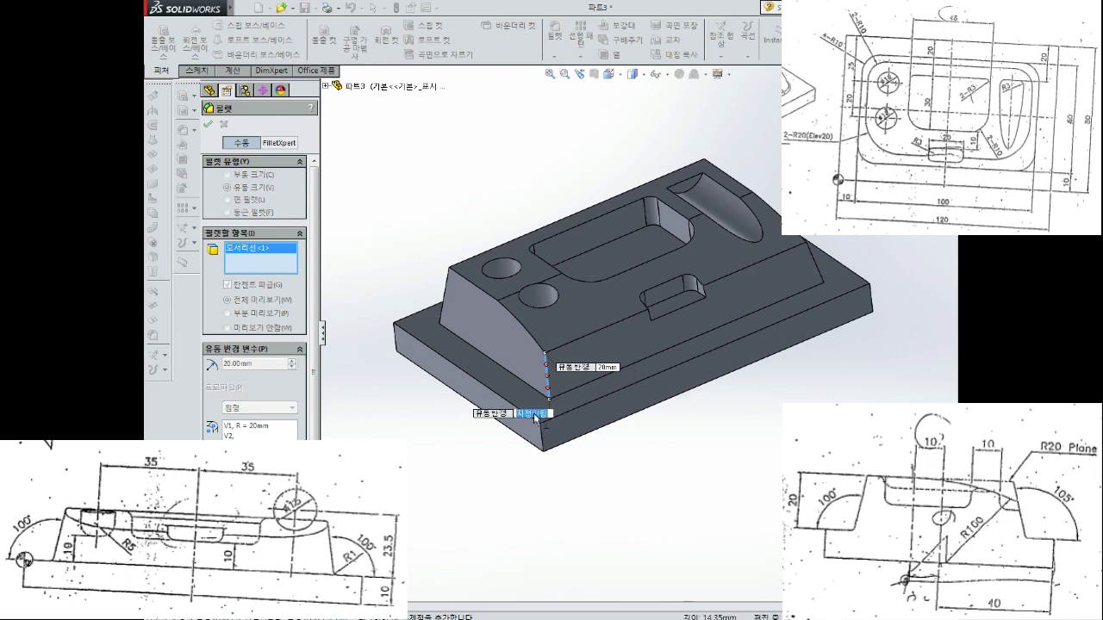
{"action": "type", "text": "10"}
{"action": "key", "text": "Return"}
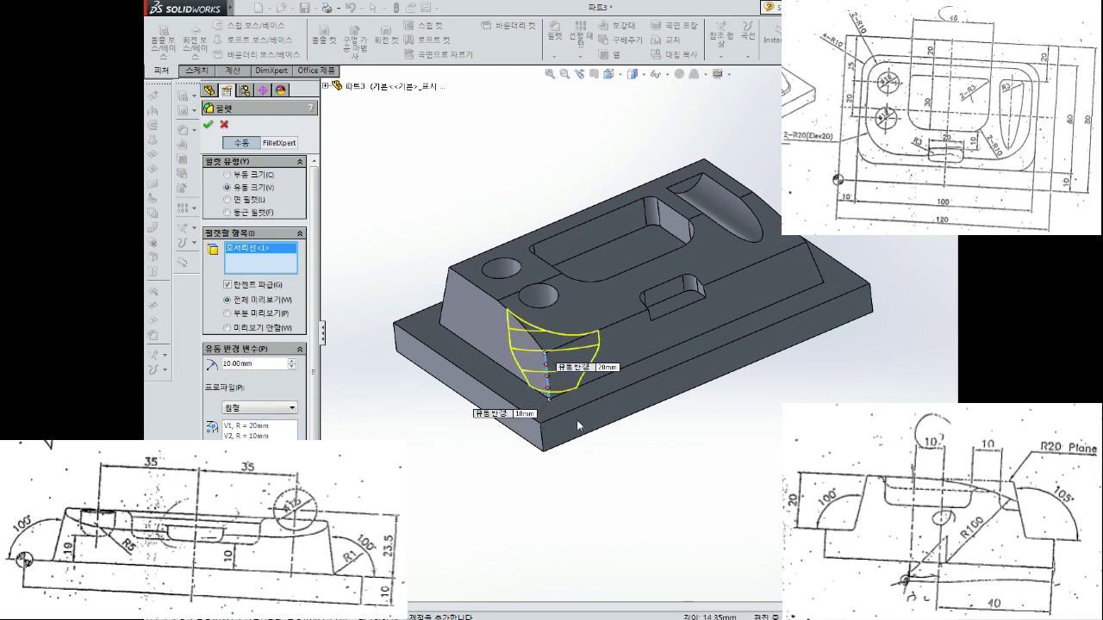
{"action": "scroll", "coordinate": [541, 372], "scroll_direction": "down", "scroll_amount": 3}
{"action": "middle_click_drag", "start_coordinate": [561, 320], "coordinate": [614, 342]}
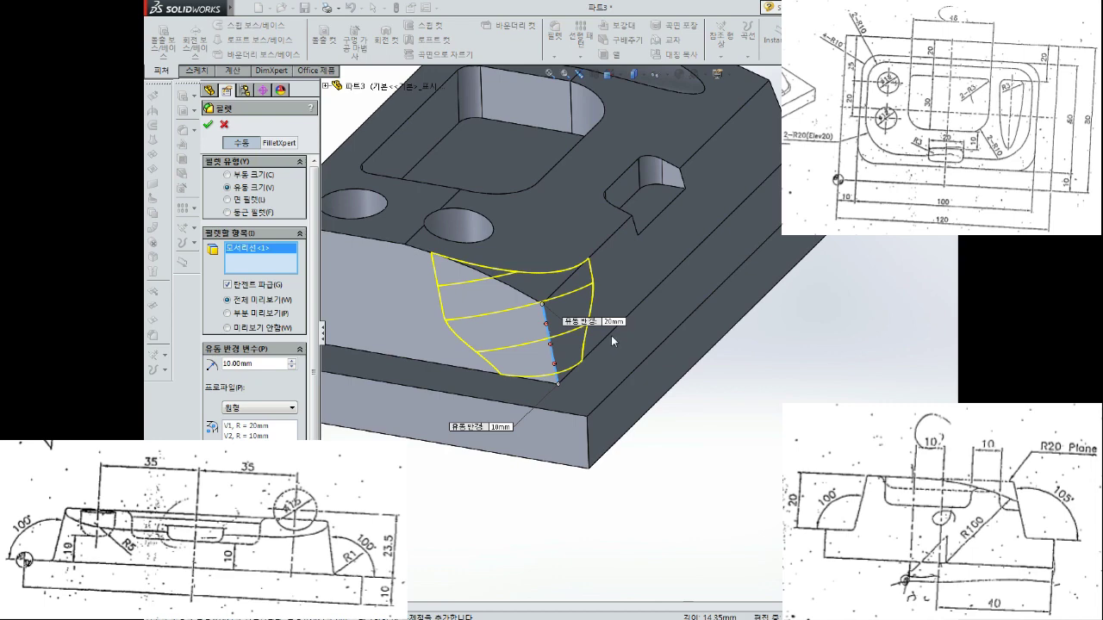
{"action": "left_click", "coordinate": [207, 124]}
Reopen the new VarFillet1 feature for editing
{"action": "mouse_move", "coordinate": [482, 259]}
{"action": "middle_mouse_down"}
{"action": "mouse_move", "coordinate": [527, 194]}
{"action": "mouse_move", "coordinate": [500, 328]}
{"action": "middle_mouse_up"}
{"action": "scroll", "coordinate": [500, 328], "scroll_direction": "down", "scroll_amount": 3}
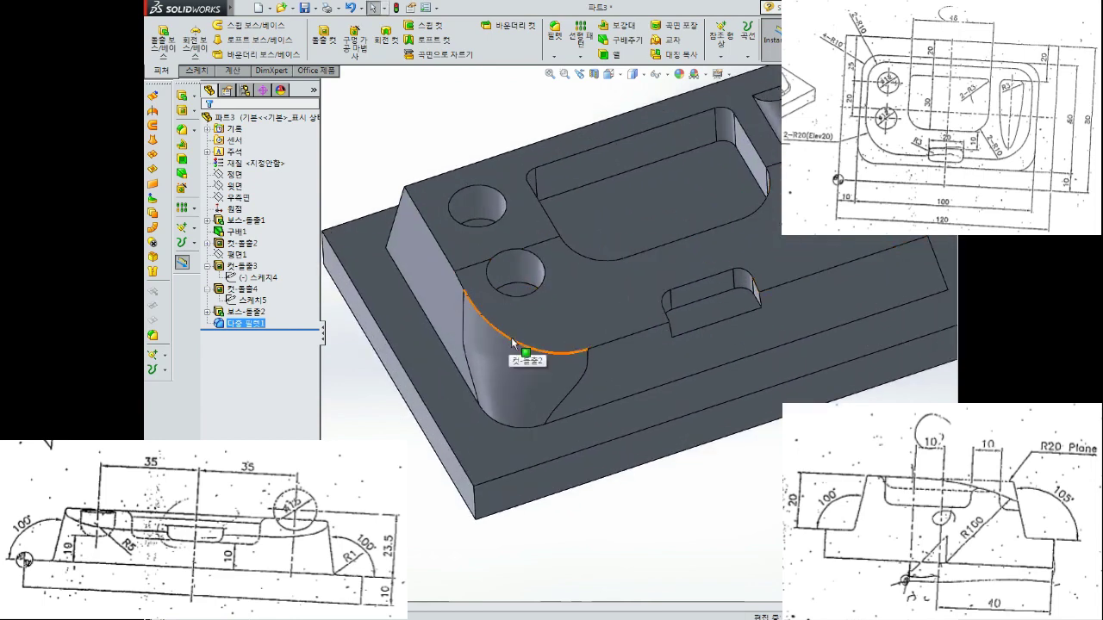
{"action": "right_click", "coordinate": [257, 322]}
{"action": "left_click", "coordinate": [265, 286]}
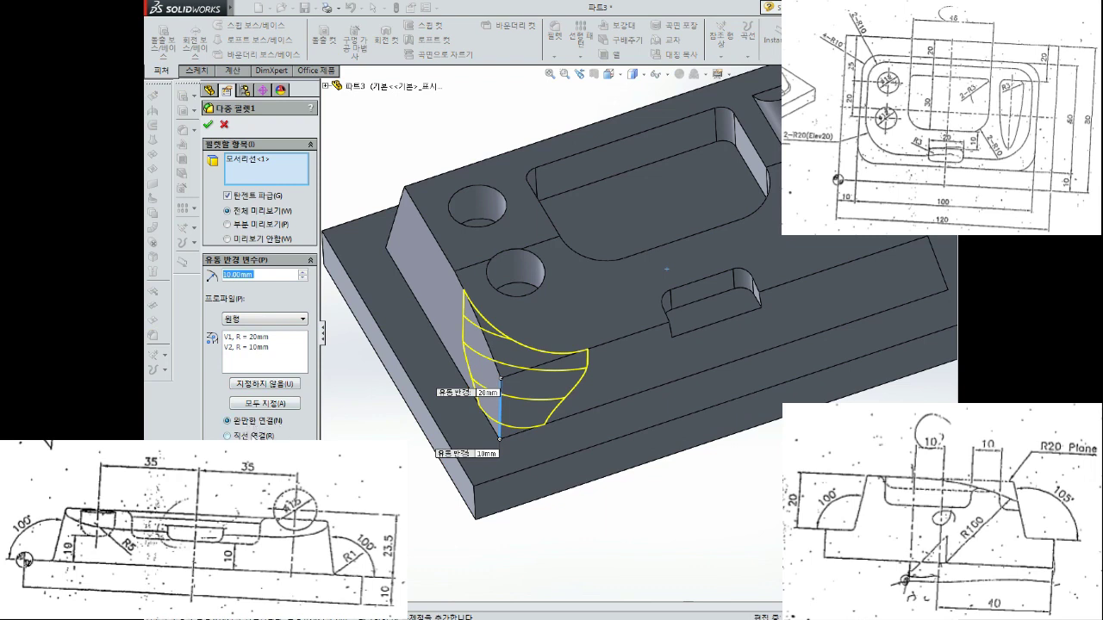
Use straight transitions and apply the 20 mm-to-10 mm variable fillet on the block's end edge
{"action": "left_click", "coordinate": [227, 436]}
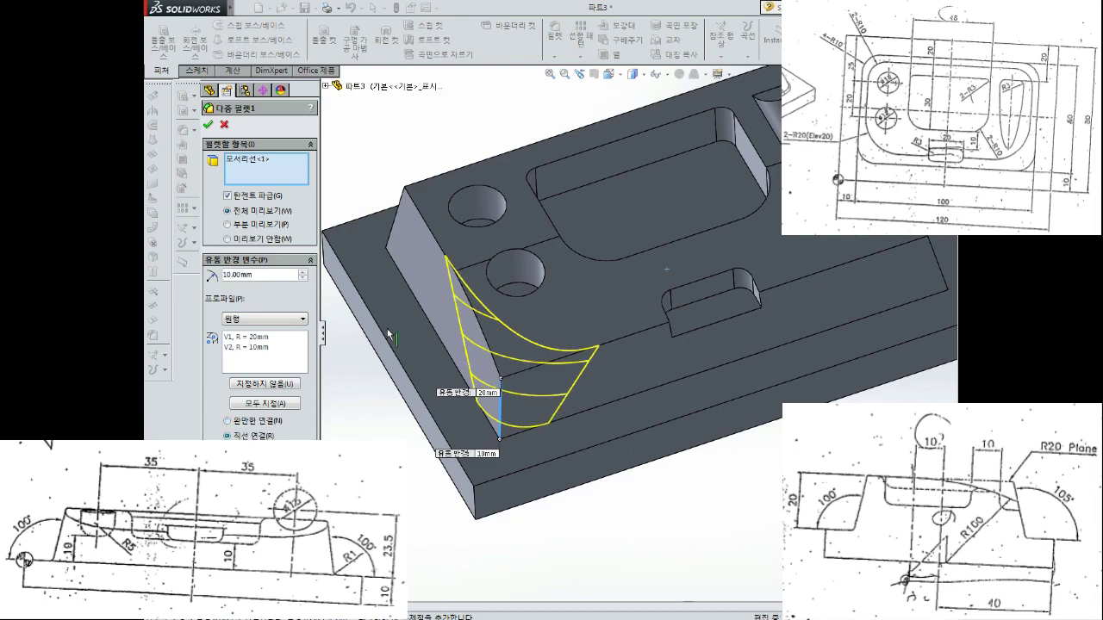
{"action": "middle_click_drag", "start_coordinate": [405, 297], "coordinate": [423, 321]}
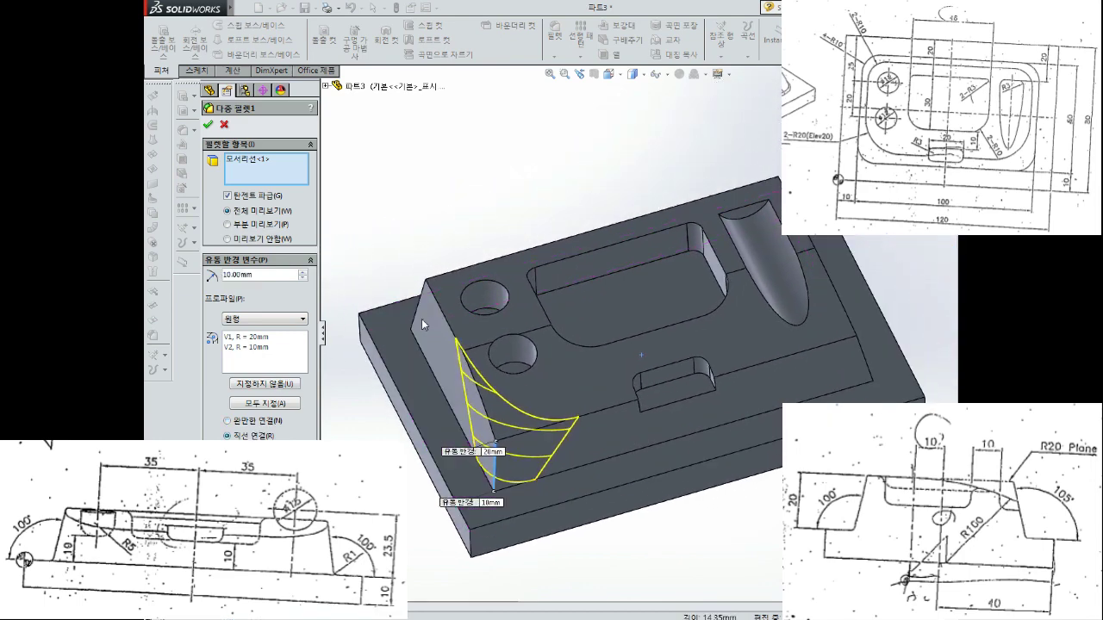
{"action": "left_click", "coordinate": [207, 125]}
{"action": "mouse_move", "coordinate": [512, 301]}
{"action": "middle_mouse_down"}
{"action": "mouse_move", "coordinate": [628, 419]}
{"action": "mouse_move", "coordinate": [635, 327]}
{"action": "mouse_move", "coordinate": [660, 298]}
{"action": "mouse_move", "coordinate": [661, 325]}
{"action": "middle_mouse_up"}
{"action": "scroll", "coordinate": [661, 326], "scroll_direction": "down", "scroll_amount": 1}
{"action": "scroll", "coordinate": [690, 315], "scroll_direction": "down", "scroll_amount": 3}
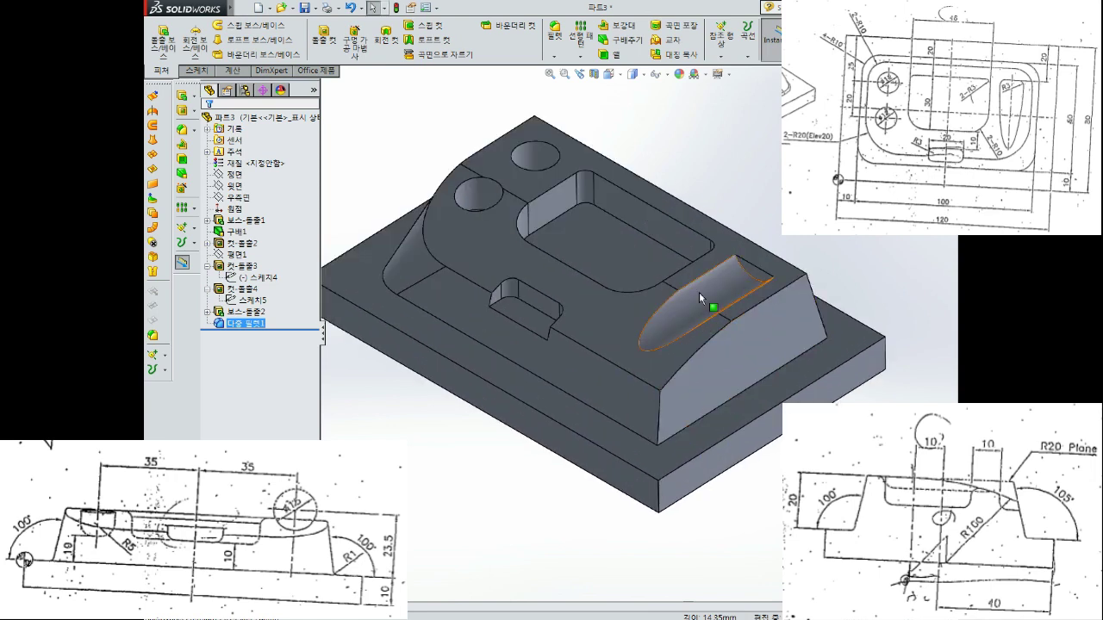
Variable-fillet the block's other vertical end edge with 20 mm at one end and 10 mm at the other
{"action": "left_click", "coordinate": [556, 31]}
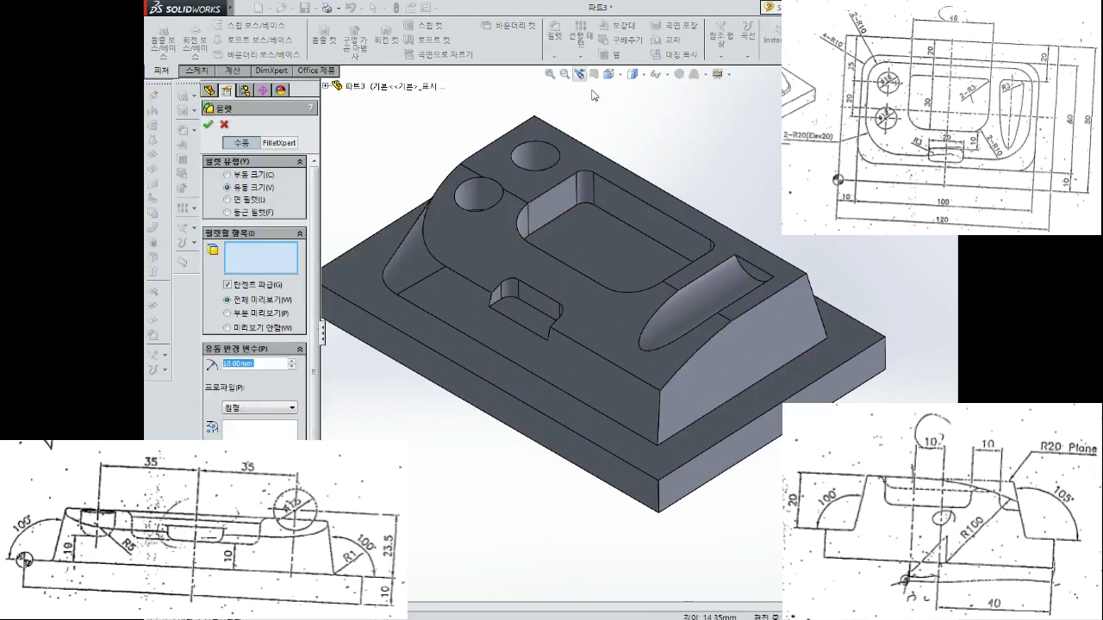
{"action": "middle_click_drag", "start_coordinate": [681, 298], "coordinate": [703, 287]}
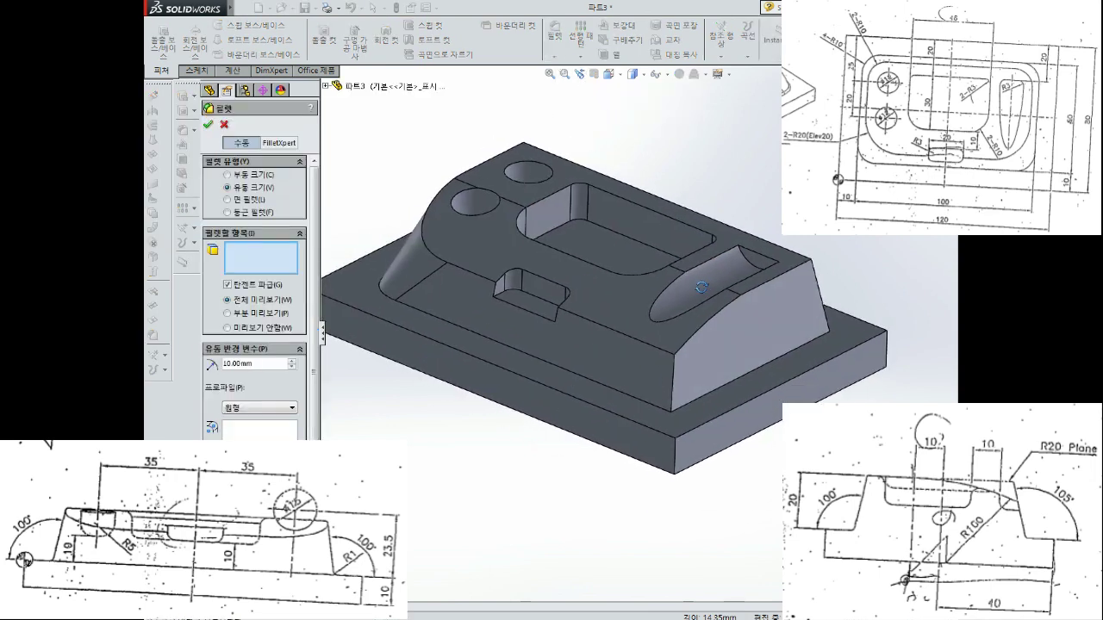
{"action": "left_click", "coordinate": [675, 378]}
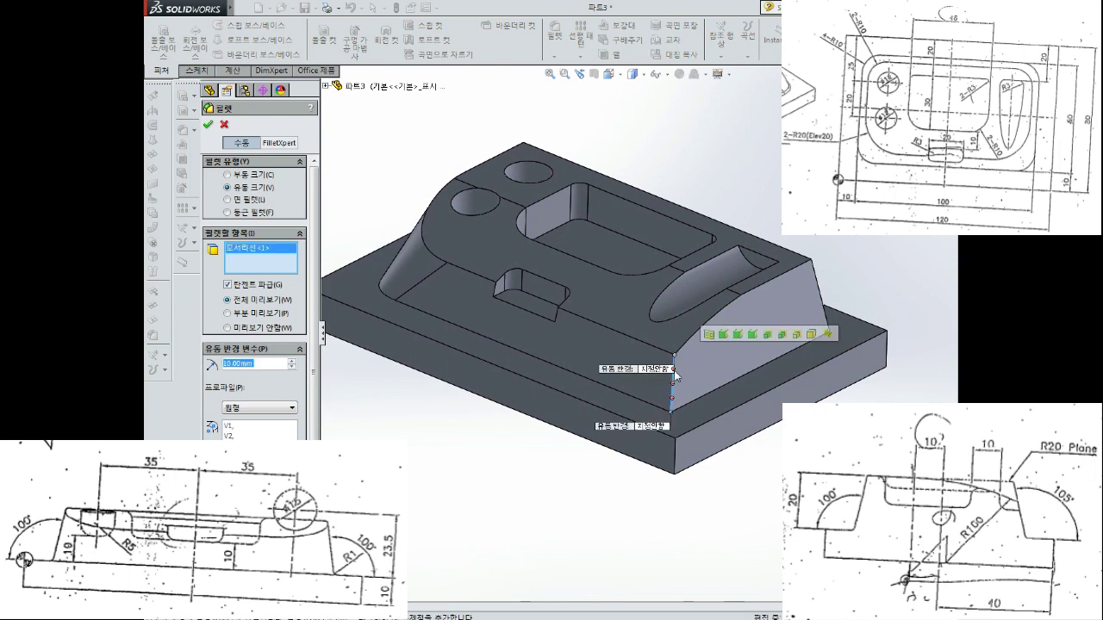
{"action": "left_click", "coordinate": [256, 191]}
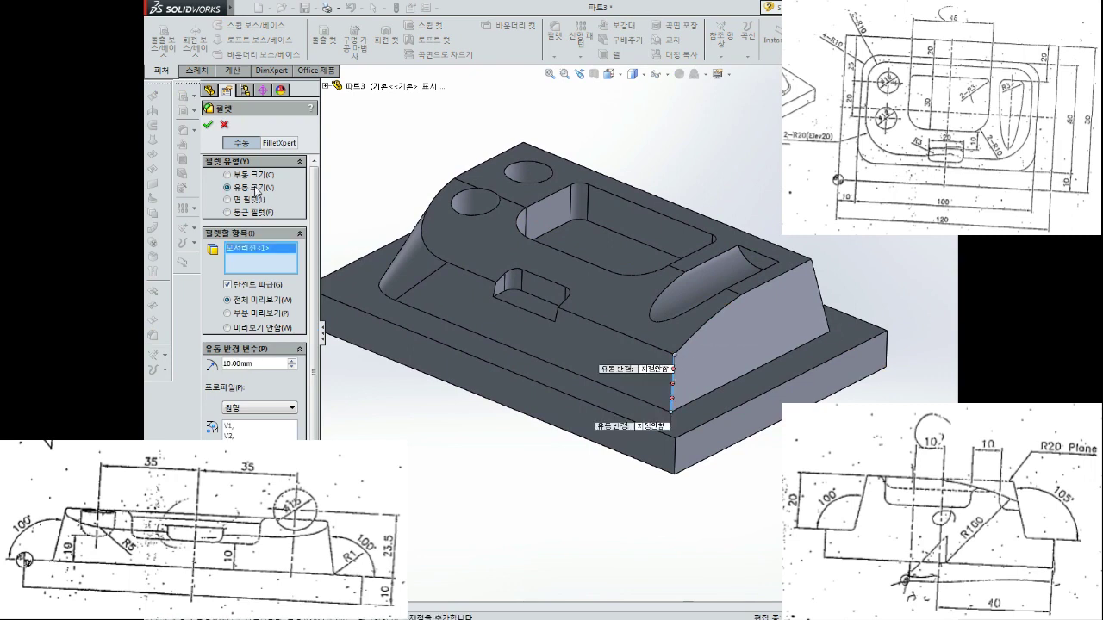
{"action": "left_click", "coordinate": [655, 369]}
{"action": "type", "text": "20"}
{"action": "key", "text": "Return"}
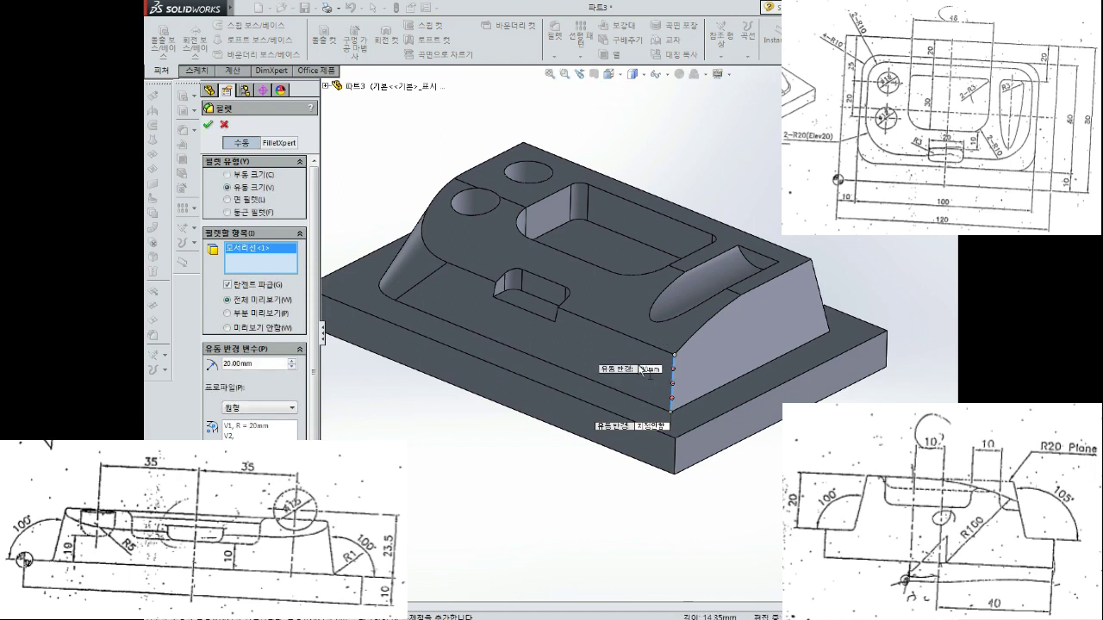
{"action": "left_click", "coordinate": [653, 426]}
{"action": "type", "text": "10"}
{"action": "key", "text": "Return"}
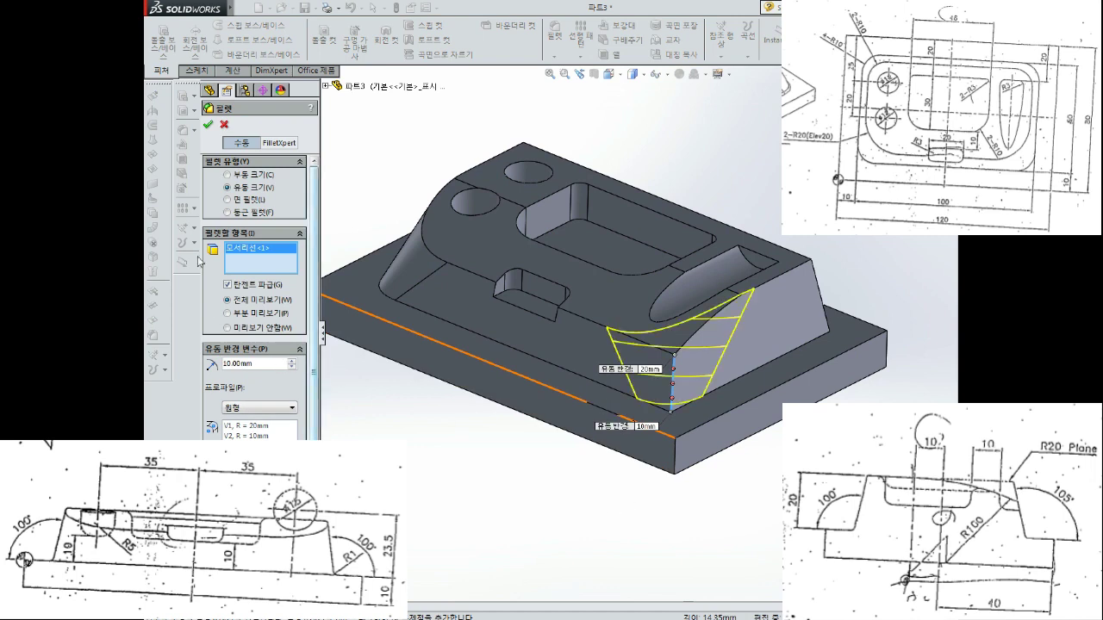
{"action": "left_click", "coordinate": [208, 125]}
{"action": "mouse_move", "coordinate": [528, 422]}
{"action": "middle_mouse_down"}
{"action": "mouse_move", "coordinate": [549, 473]}
{"action": "mouse_move", "coordinate": [546, 393]}
{"action": "middle_mouse_up"}
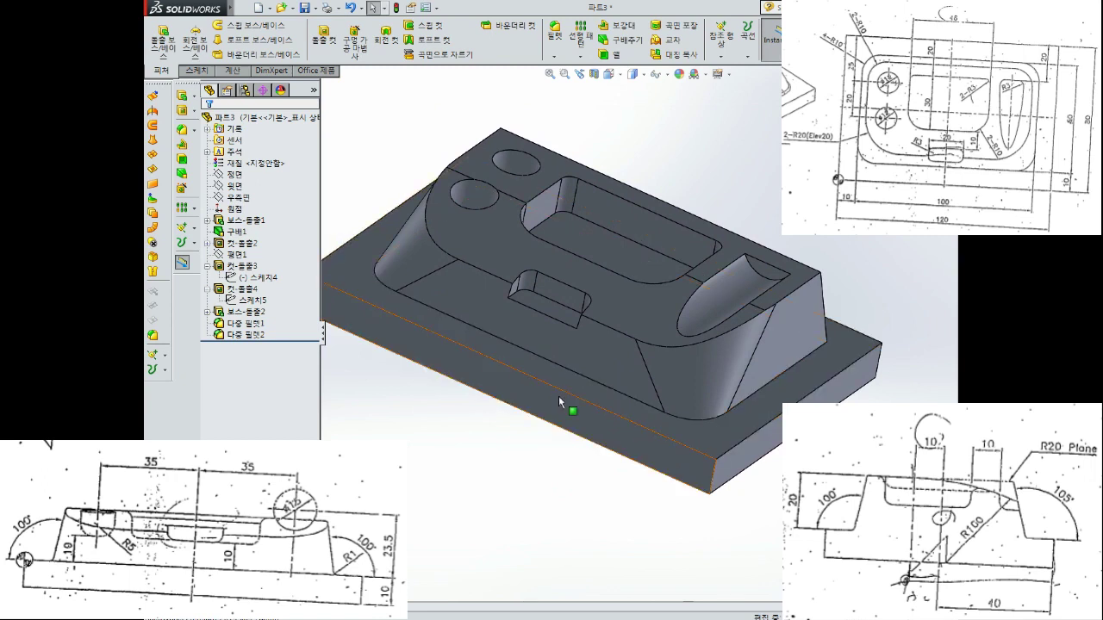
Fillet the raised block's two right-side edges with a constant 10 mm radius
{"action": "mouse_move", "coordinate": [664, 328]}
{"action": "middle_mouse_down"}
{"action": "mouse_move", "coordinate": [680, 205]}
{"action": "mouse_move", "coordinate": [664, 140]}
{"action": "middle_mouse_up"}
{"action": "left_click", "coordinate": [555, 37]}
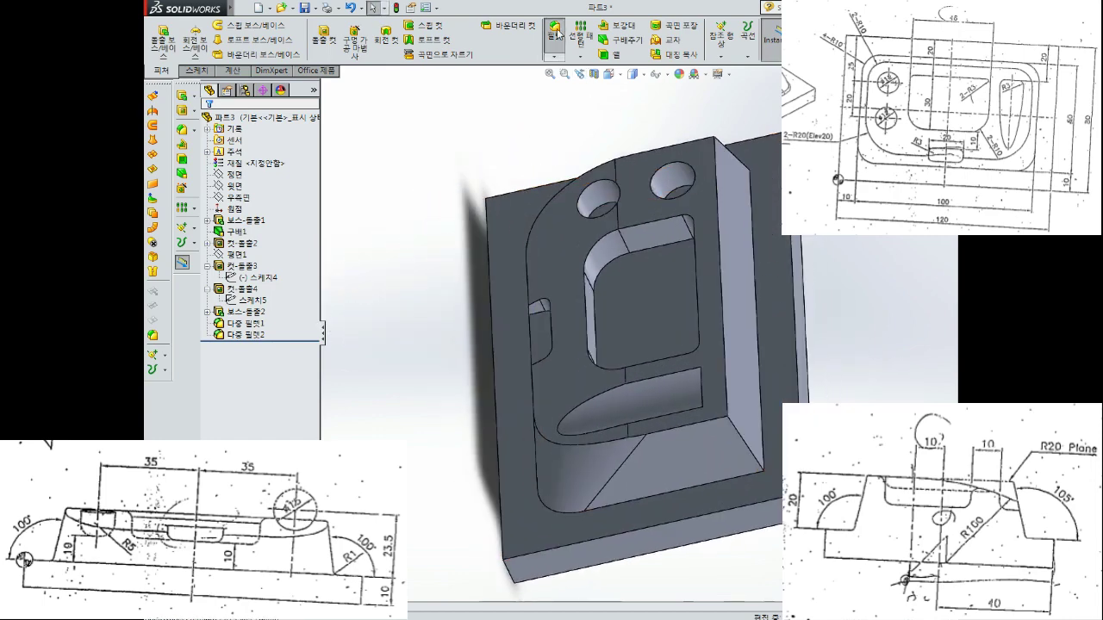
{"action": "left_click", "coordinate": [739, 437]}
{"action": "mouse_move", "coordinate": [739, 437]}
{"action": "middle_mouse_down"}
{"action": "mouse_move", "coordinate": [741, 170]}
{"action": "mouse_move", "coordinate": [790, 246]}
{"action": "middle_mouse_up"}
{"action": "left_click", "coordinate": [724, 136]}
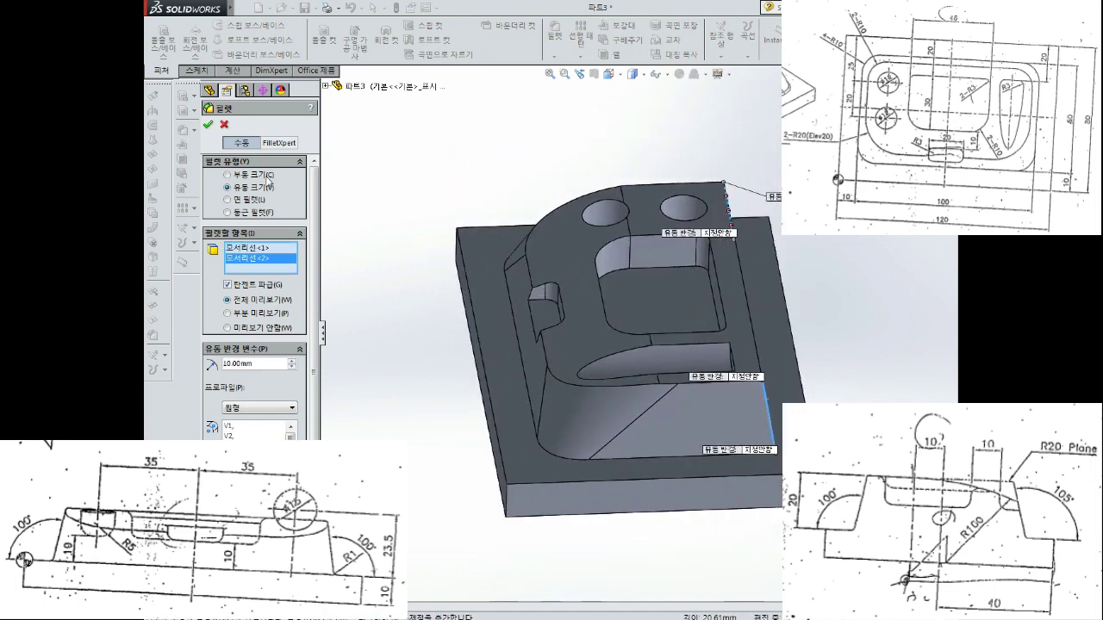
{"action": "left_click", "coordinate": [263, 175]}
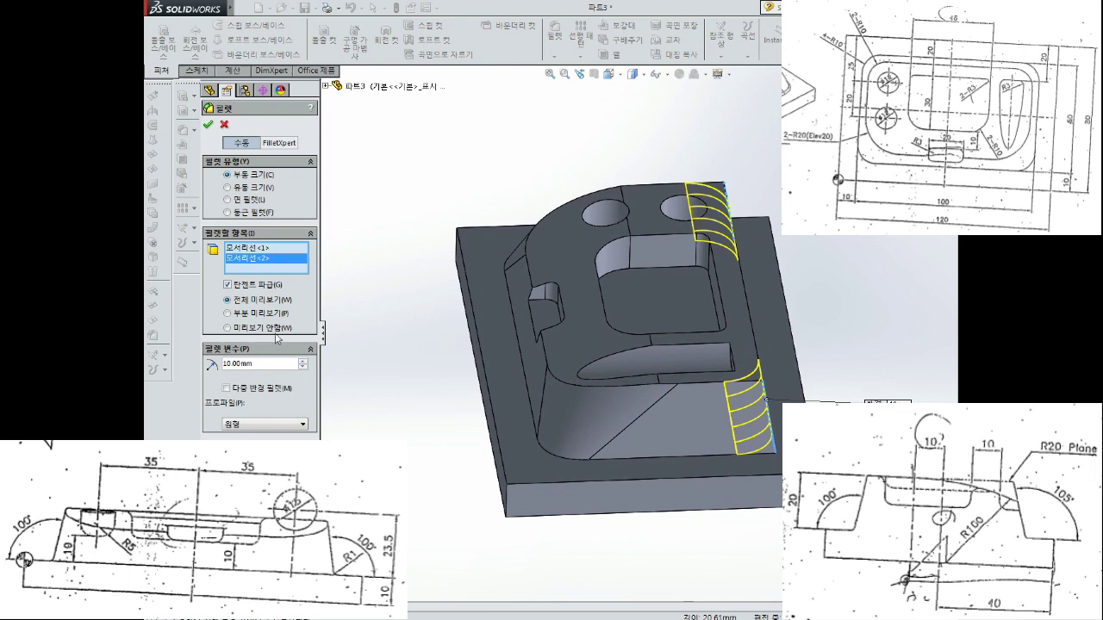
{"action": "left_click", "coordinate": [210, 127]}
{"action": "middle_click_drag", "start_coordinate": [604, 301], "coordinate": [701, 377]}
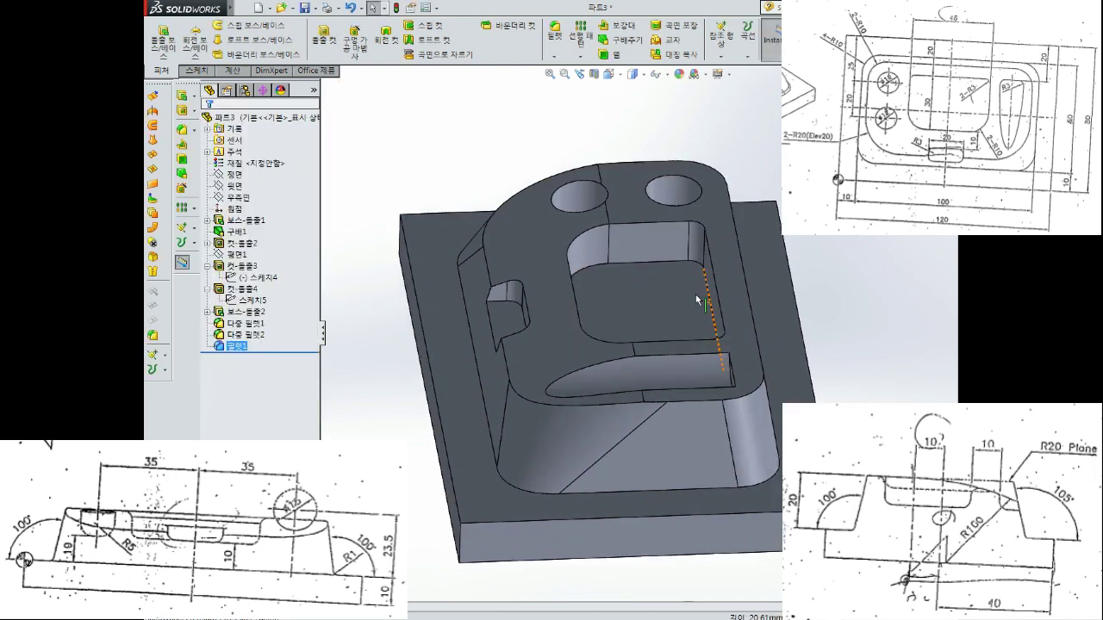
{"action": "left_click", "coordinate": [693, 369]}
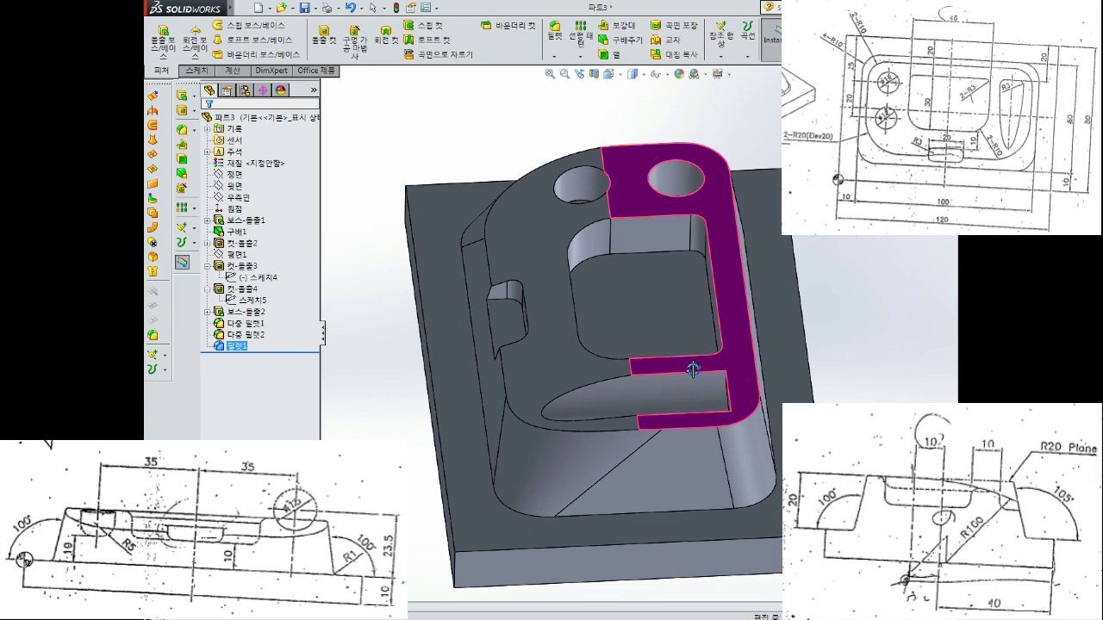
Apply a 5 mm fillet to the top rims of both round holes
{"action": "middle_click_drag", "start_coordinate": [694, 371], "coordinate": [653, 233]}
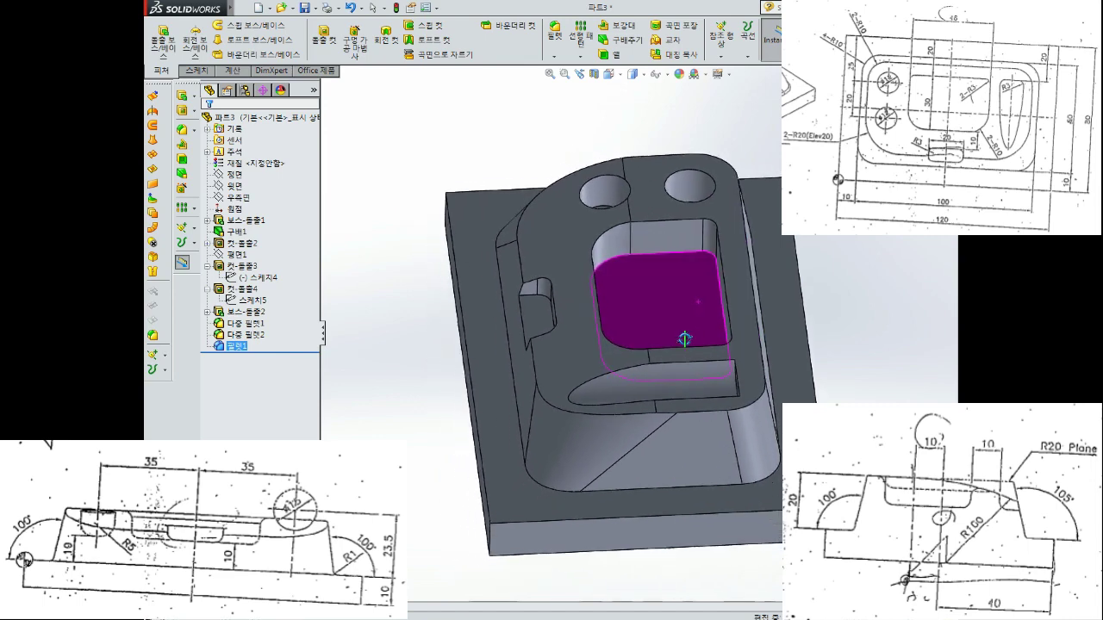
{"action": "left_click", "coordinate": [555, 35]}
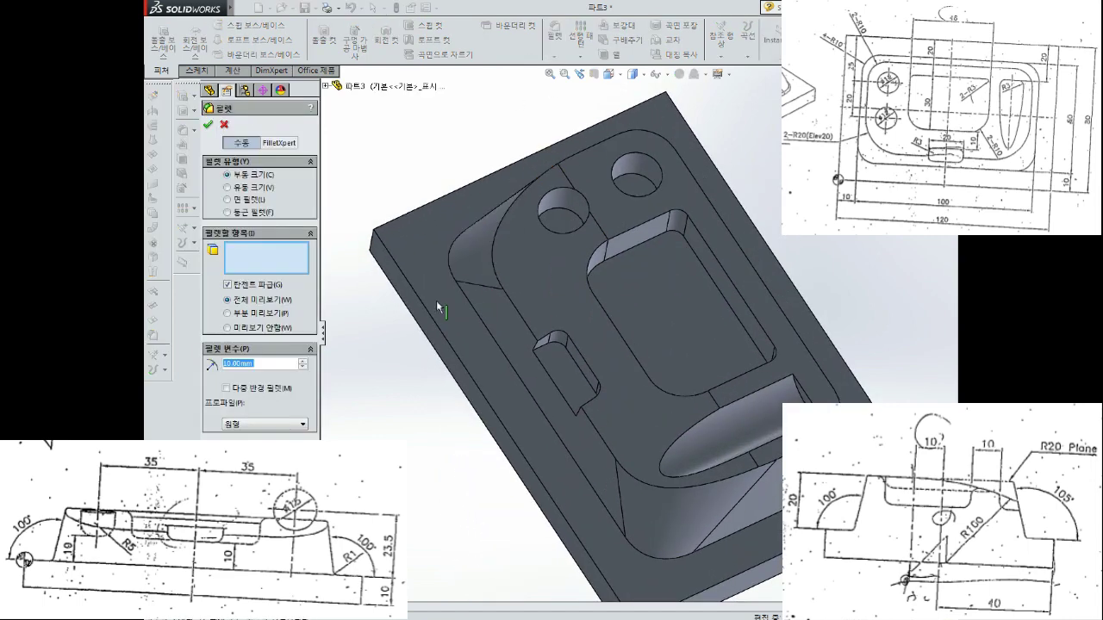
{"action": "scroll", "coordinate": [594, 215], "scroll_direction": "down", "scroll_amount": 2}
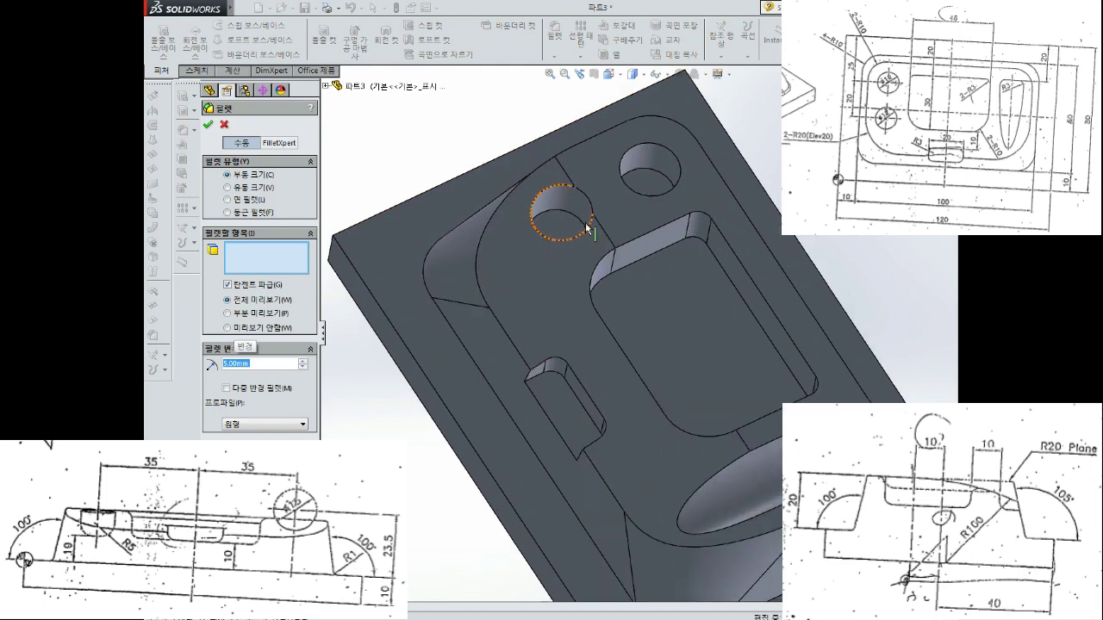
{"action": "scroll", "coordinate": [647, 159], "scroll_direction": "down", "scroll_amount": 2}
{"action": "left_click", "coordinate": [642, 184]}
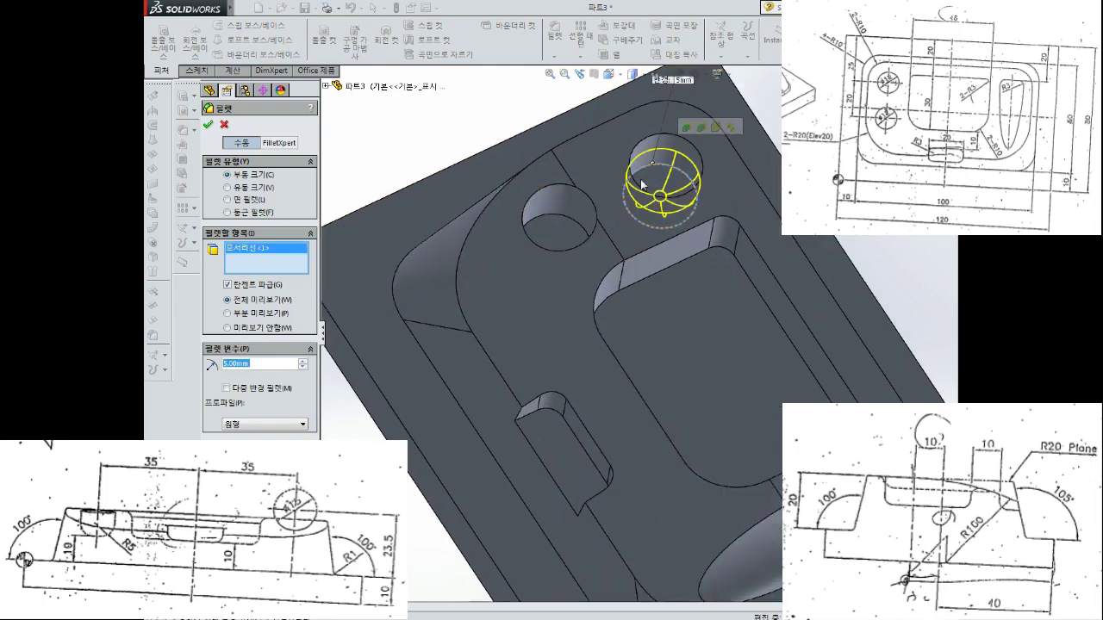
{"action": "left_click", "coordinate": [544, 216]}
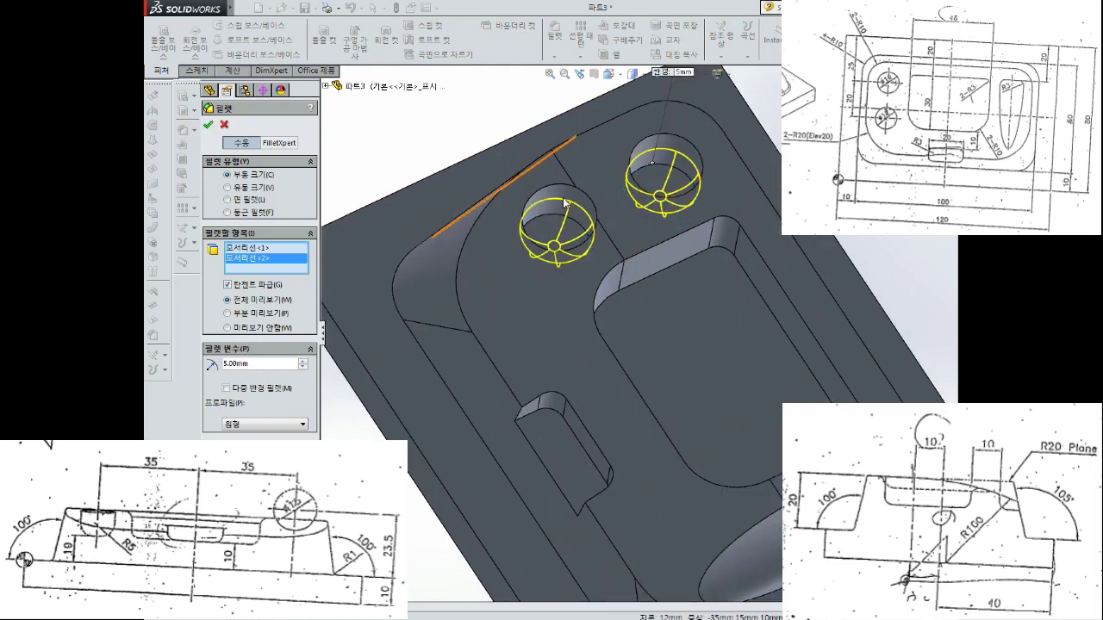
{"action": "left_click", "coordinate": [208, 124]}
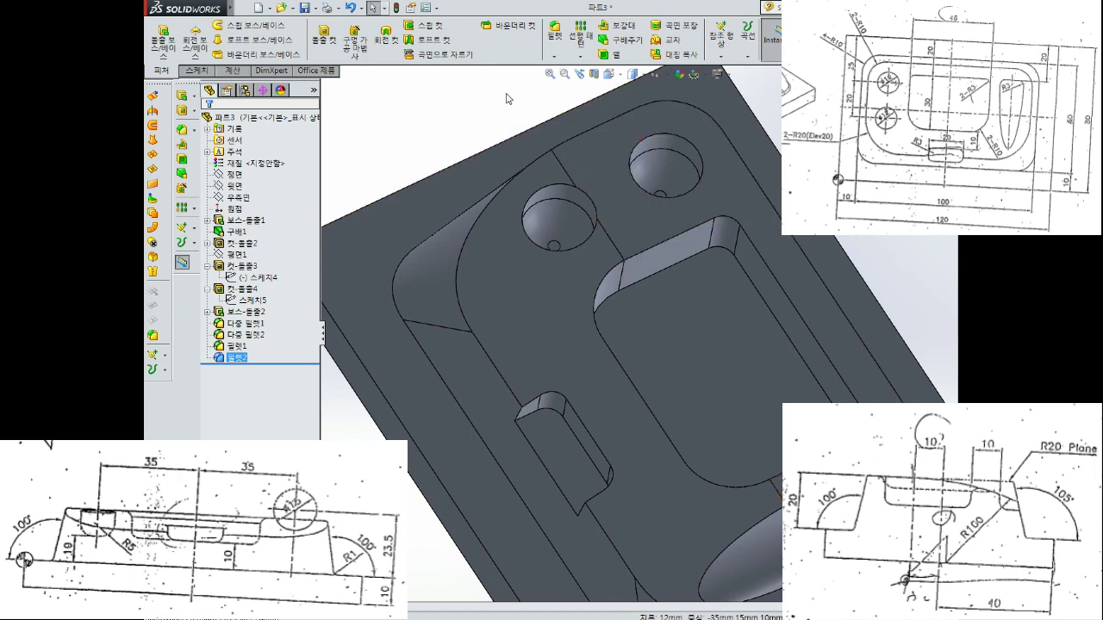
{"action": "left_click", "coordinate": [556, 35]}
Fillet three rectangular pocket rim edges and the curved cut's top edge at 3 mm
{"action": "type", "text": "3"}
{"action": "key", "text": "Return"}
{"action": "scroll", "coordinate": [676, 383], "scroll_direction": "up", "scroll_amount": 2}
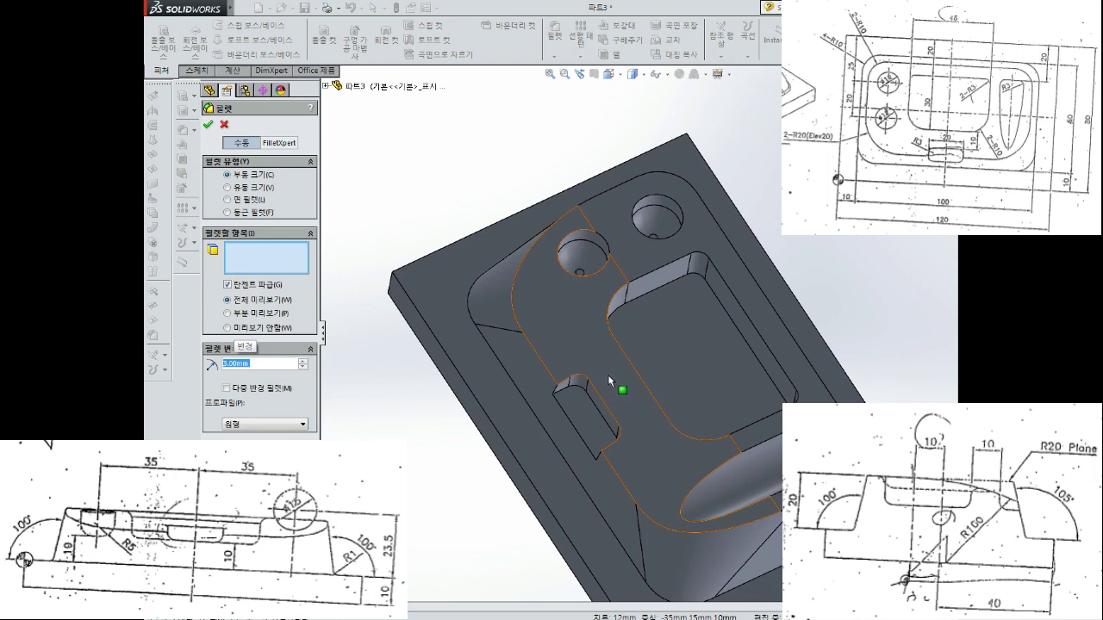
{"action": "middle_click_drag", "start_coordinate": [612, 372], "coordinate": [723, 384]}
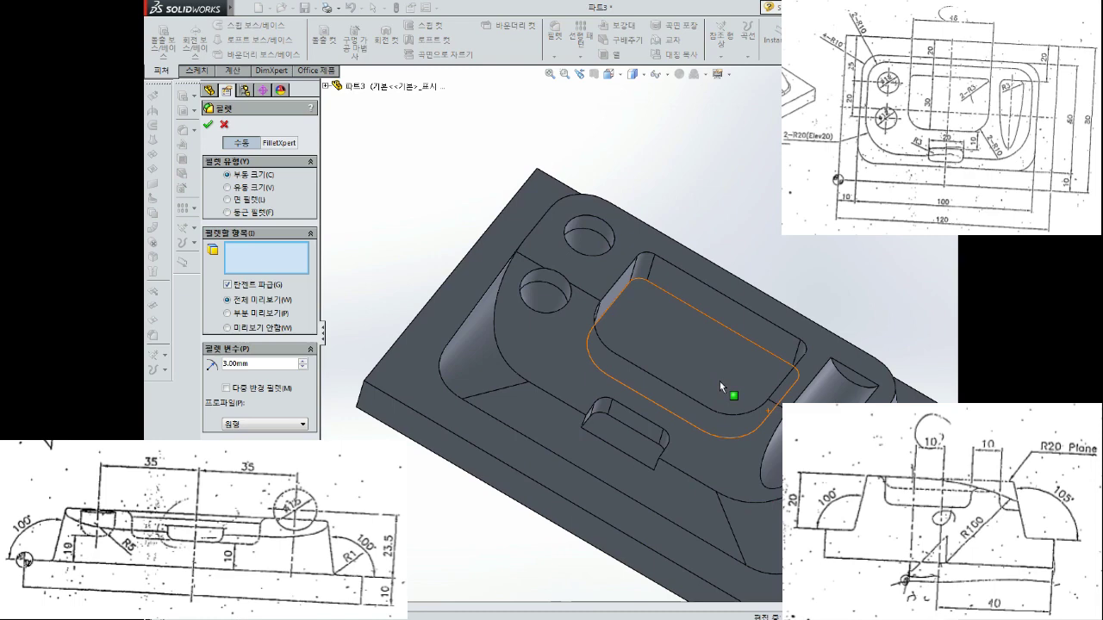
{"action": "middle_click_drag", "start_coordinate": [687, 320], "coordinate": [690, 274]}
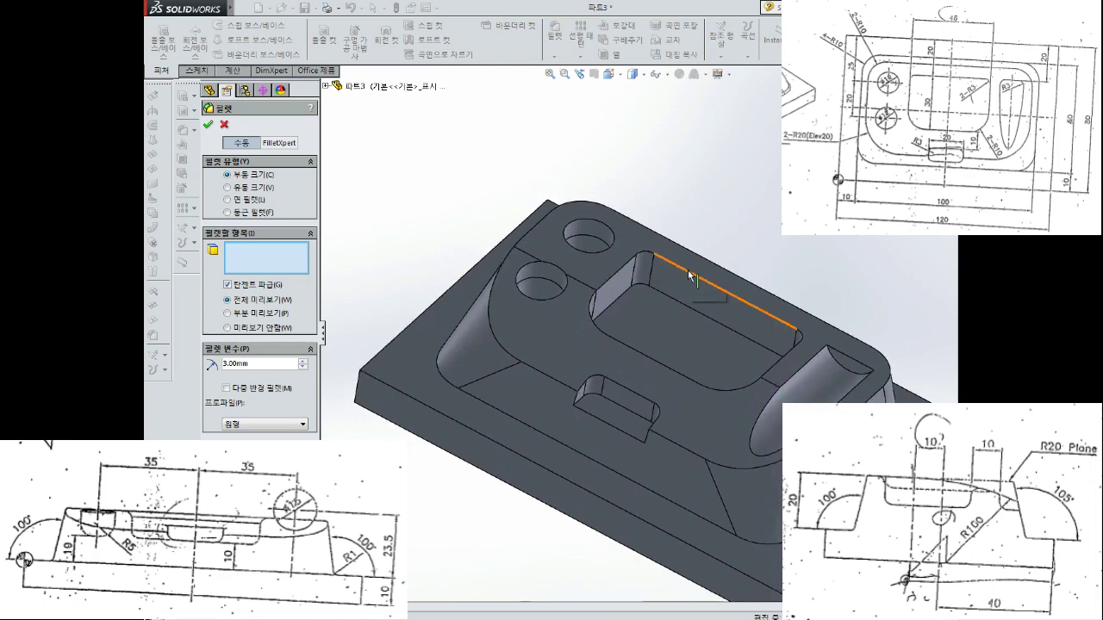
{"action": "left_click", "coordinate": [689, 274]}
{"action": "mouse_move", "coordinate": [647, 354]}
{"action": "middle_mouse_down"}
{"action": "mouse_move", "coordinate": [624, 403]}
{"action": "mouse_move", "coordinate": [647, 292]}
{"action": "middle_mouse_up"}
{"action": "left_click", "coordinate": [625, 404]}
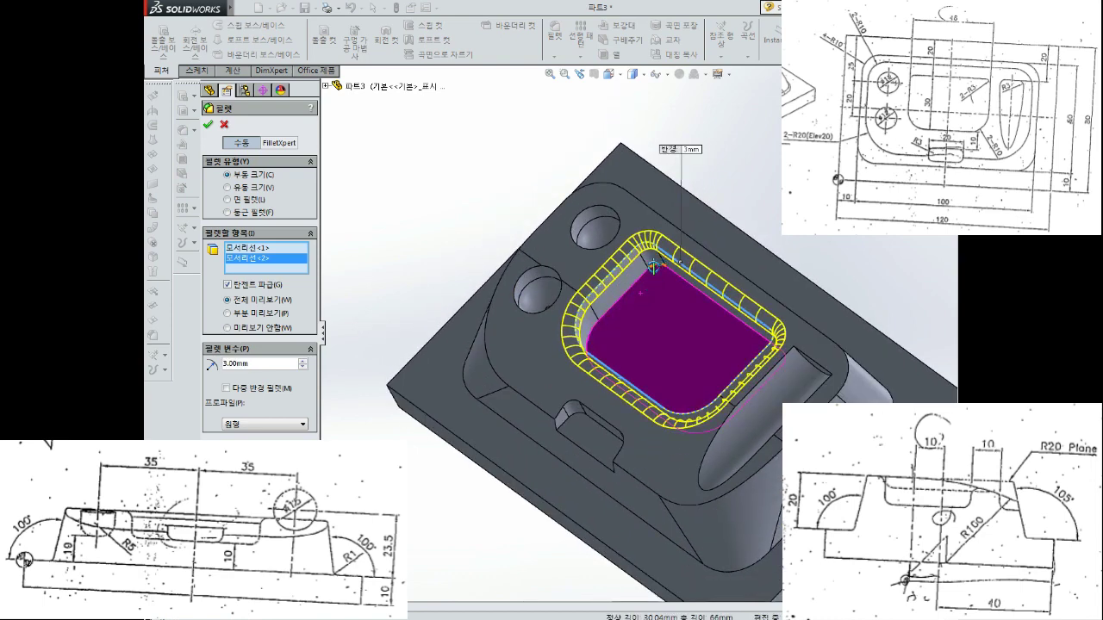
{"action": "left_click", "coordinate": [657, 265]}
{"action": "middle_click_drag", "start_coordinate": [707, 387], "coordinate": [836, 362]}
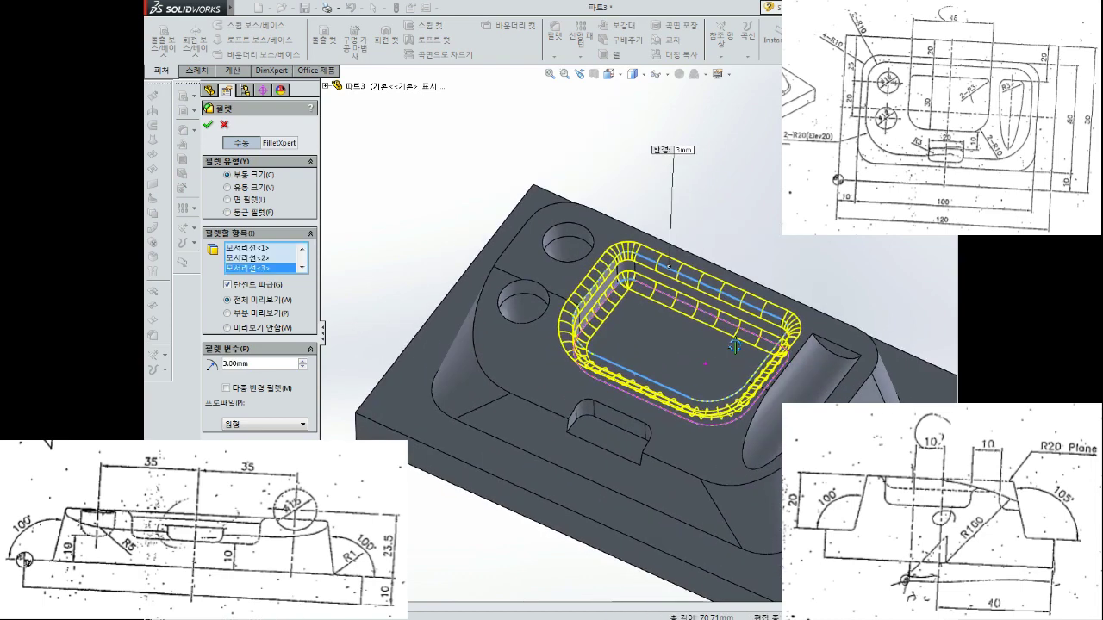
{"action": "left_click", "coordinate": [833, 358]}
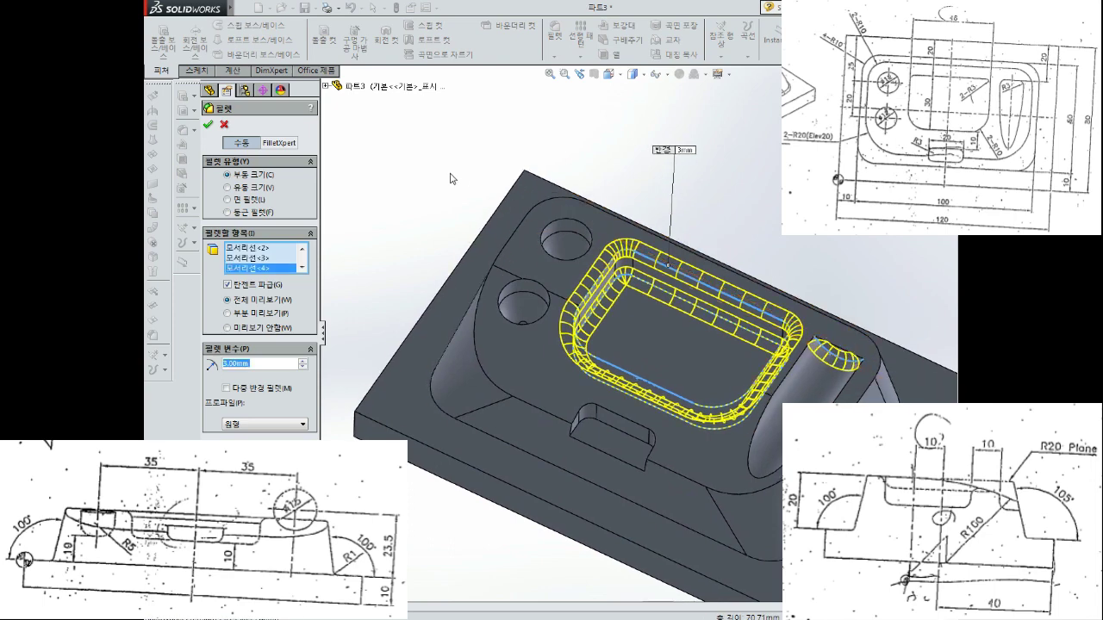
{"action": "left_click", "coordinate": [208, 125]}
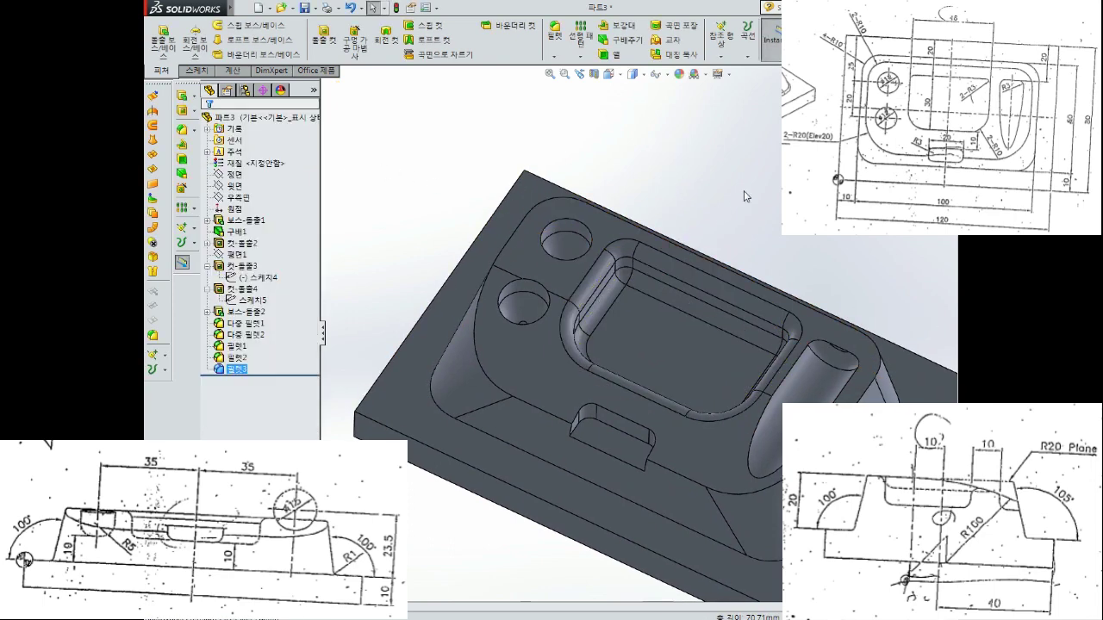
{"action": "scroll", "coordinate": [754, 258], "scroll_direction": "up", "scroll_amount": 2}
Start a 1 mm fillet and select both hole rims and the right and small slot edges
{"action": "middle_click_drag", "start_coordinate": [749, 308], "coordinate": [677, 252]}
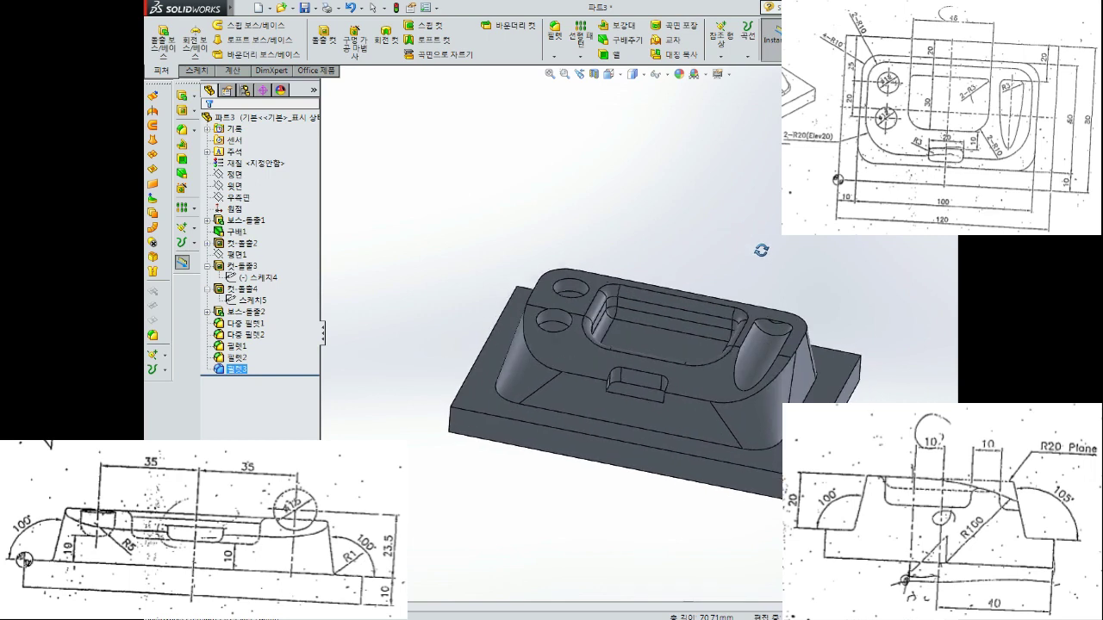
{"action": "left_click", "coordinate": [558, 38]}
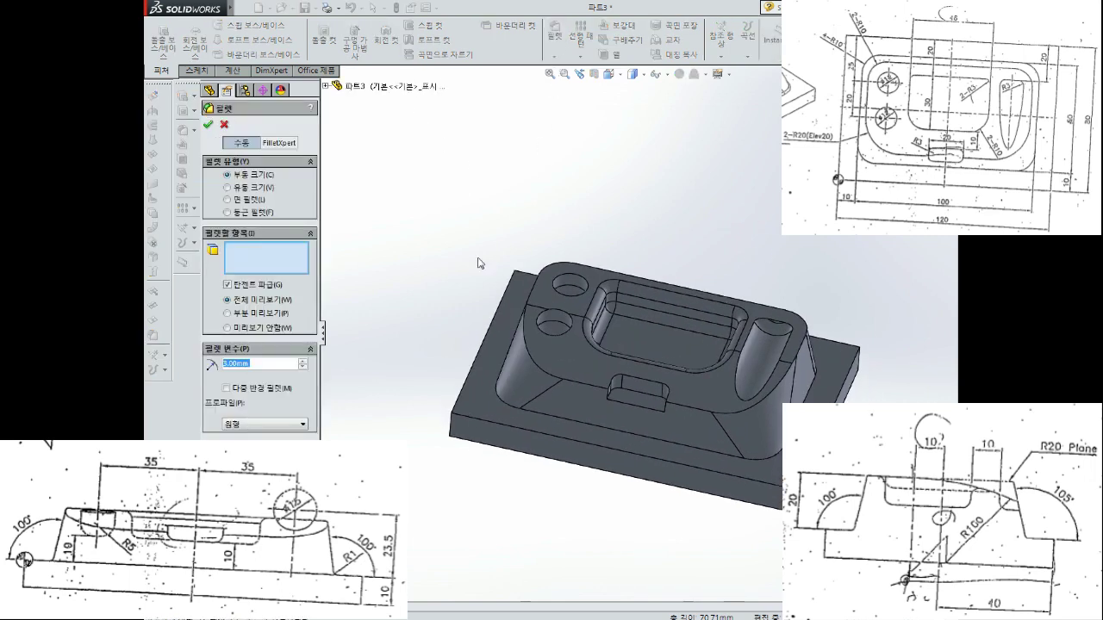
{"action": "left_click", "coordinate": [574, 296]}
{"action": "left_click", "coordinate": [556, 312]}
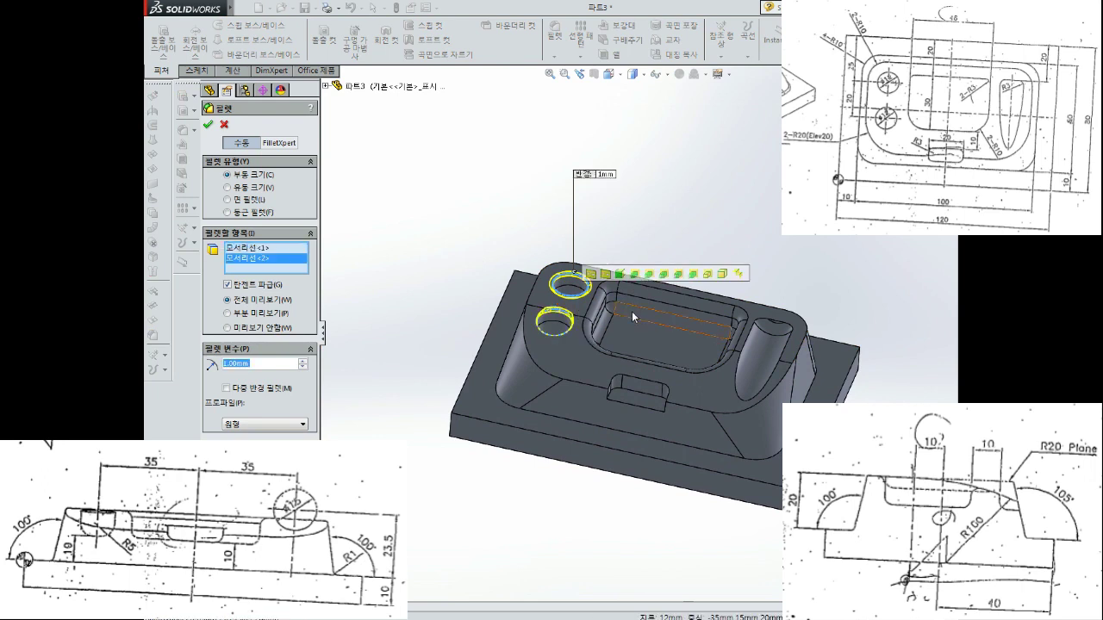
{"action": "left_click", "coordinate": [780, 329]}
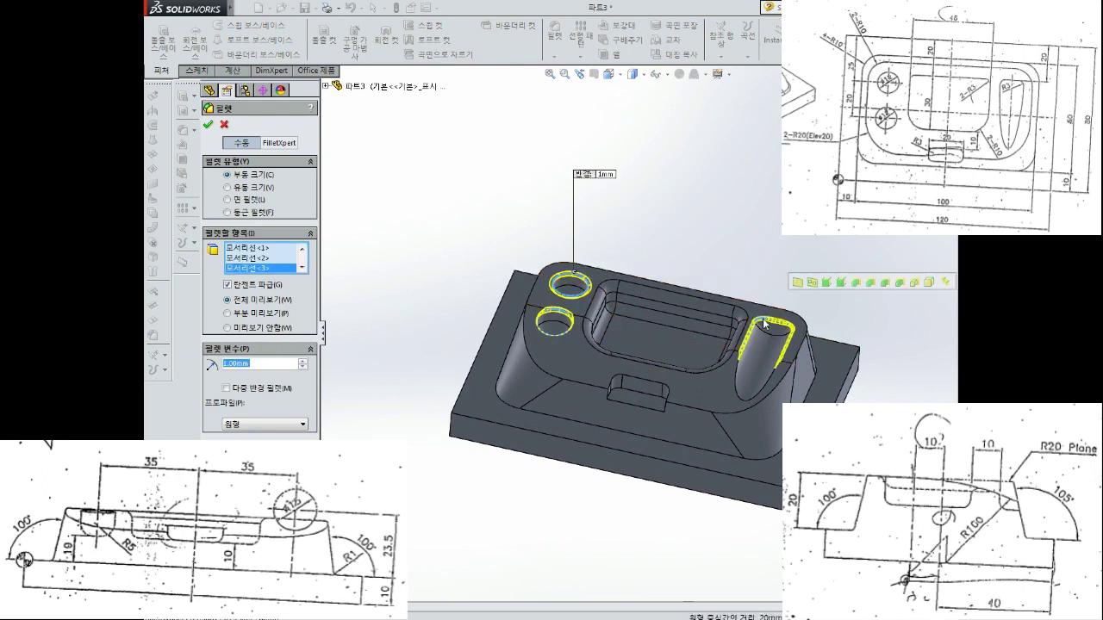
{"action": "left_click", "coordinate": [757, 397]}
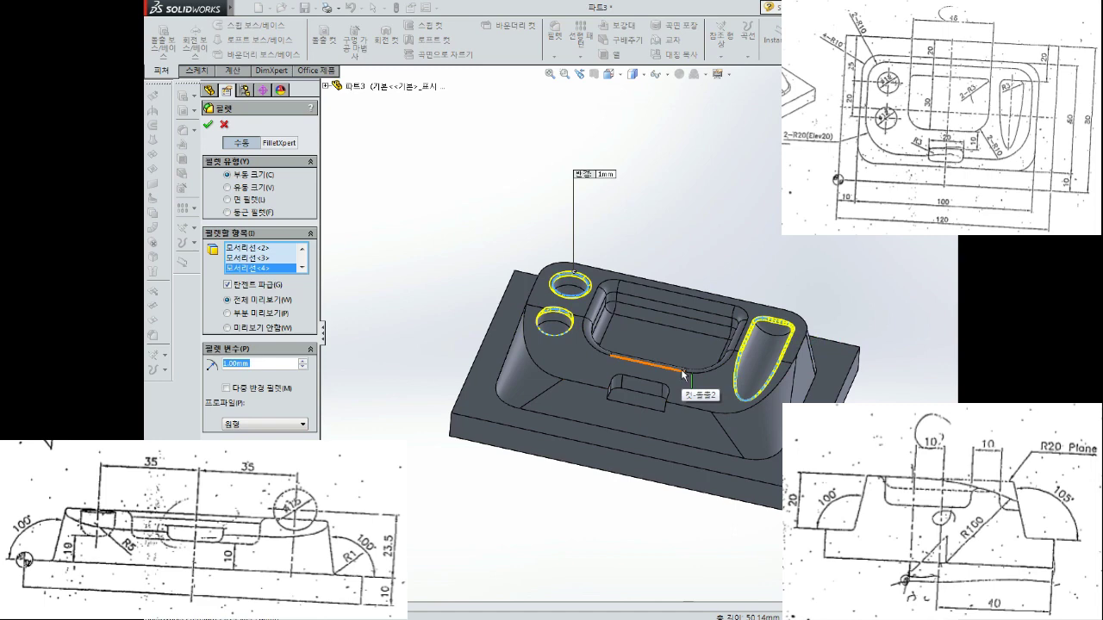
{"action": "scroll", "coordinate": [681, 368], "scroll_direction": "down", "scroll_amount": 2}
{"action": "left_click", "coordinate": [638, 410]}
{"action": "left_click", "coordinate": [614, 398]}
{"action": "scroll", "coordinate": [594, 405], "scroll_direction": "down", "scroll_amount": 2}
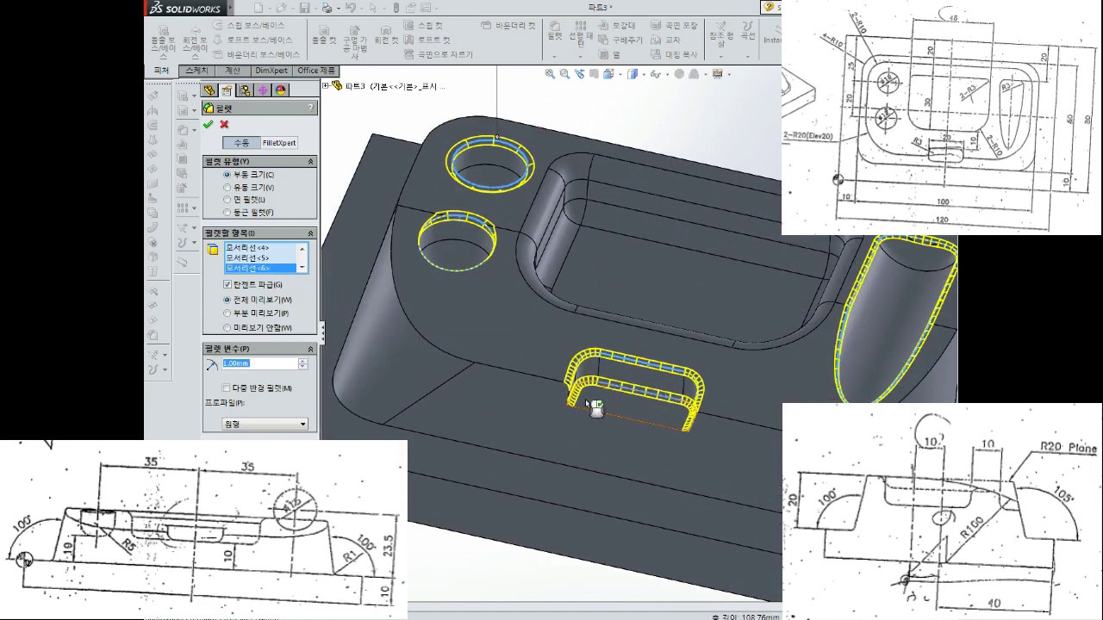
{"action": "scroll", "coordinate": [594, 405], "scroll_direction": "down", "scroll_amount": 2}
{"action": "left_click", "coordinate": [595, 403]}
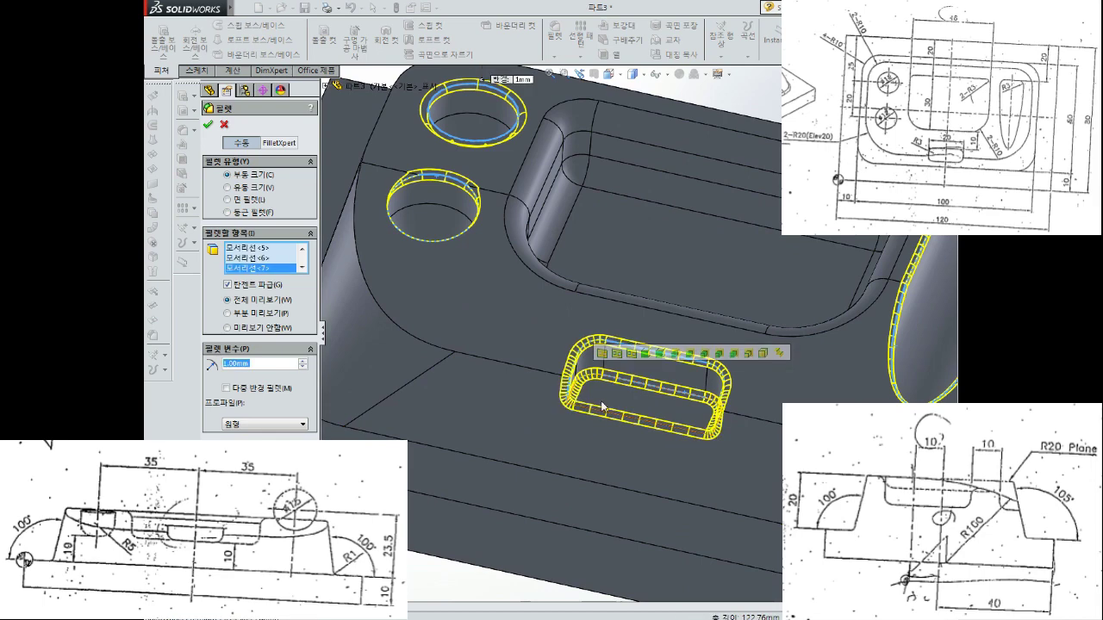
Add the raised boss outline edges and apply the 1 mm fillet
{"action": "left_click", "coordinate": [530, 372]}
{"action": "scroll", "coordinate": [623, 379], "scroll_direction": "up", "scroll_amount": 3}
{"action": "middle_click_drag", "start_coordinate": [624, 380], "coordinate": [517, 198]}
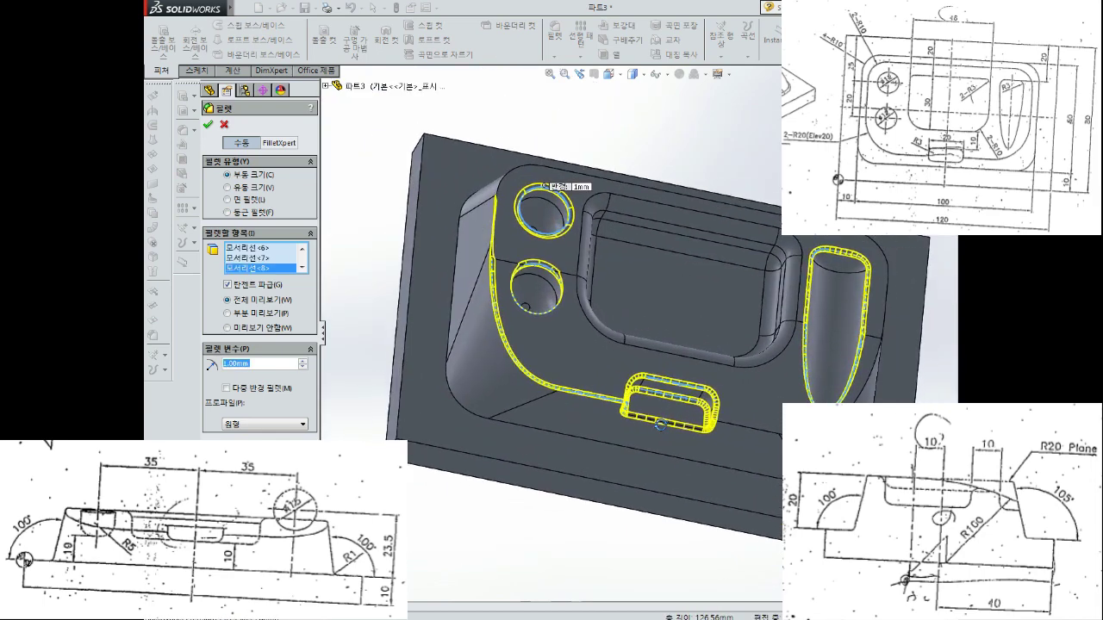
{"action": "left_click", "coordinate": [503, 179]}
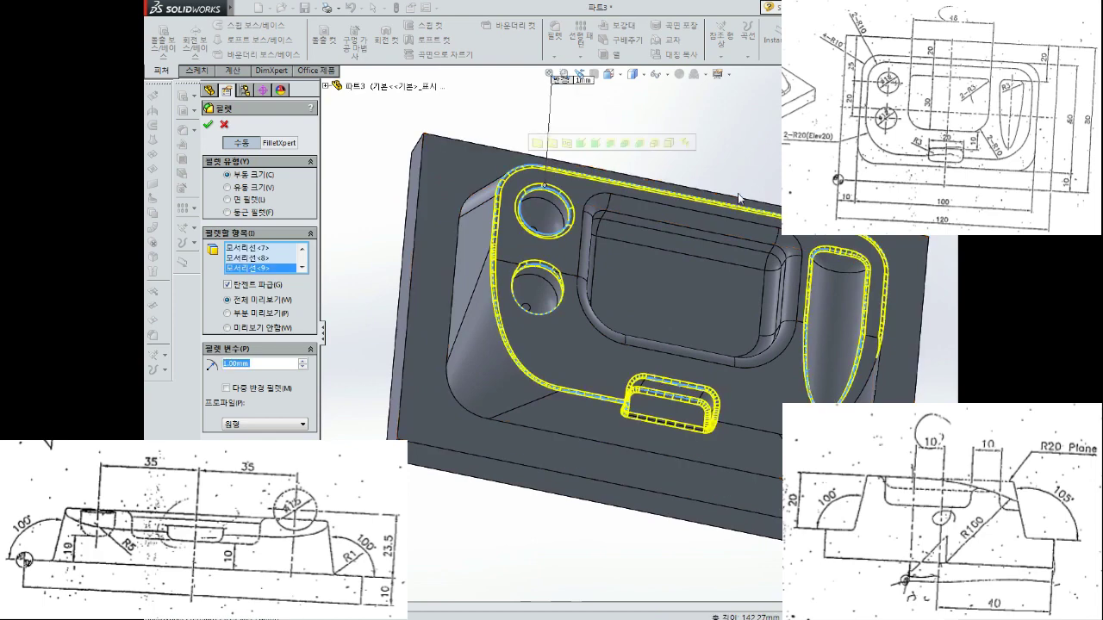
{"action": "middle_click_drag", "start_coordinate": [503, 179], "coordinate": [539, 183]}
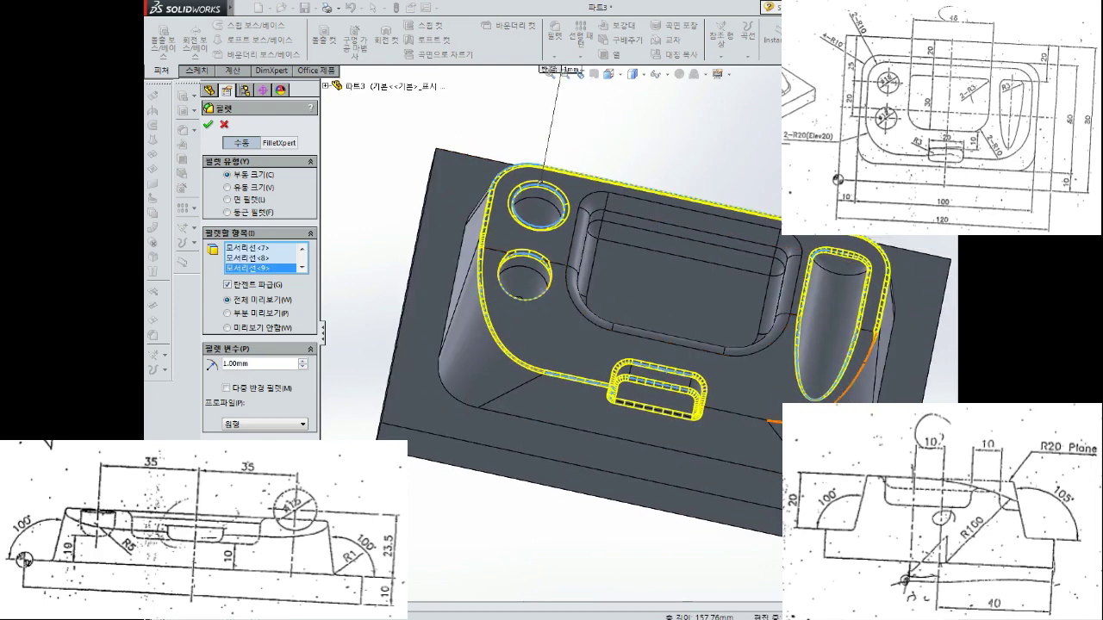
{"action": "left_click", "coordinate": [603, 405]}
{"action": "left_click", "coordinate": [748, 471]}
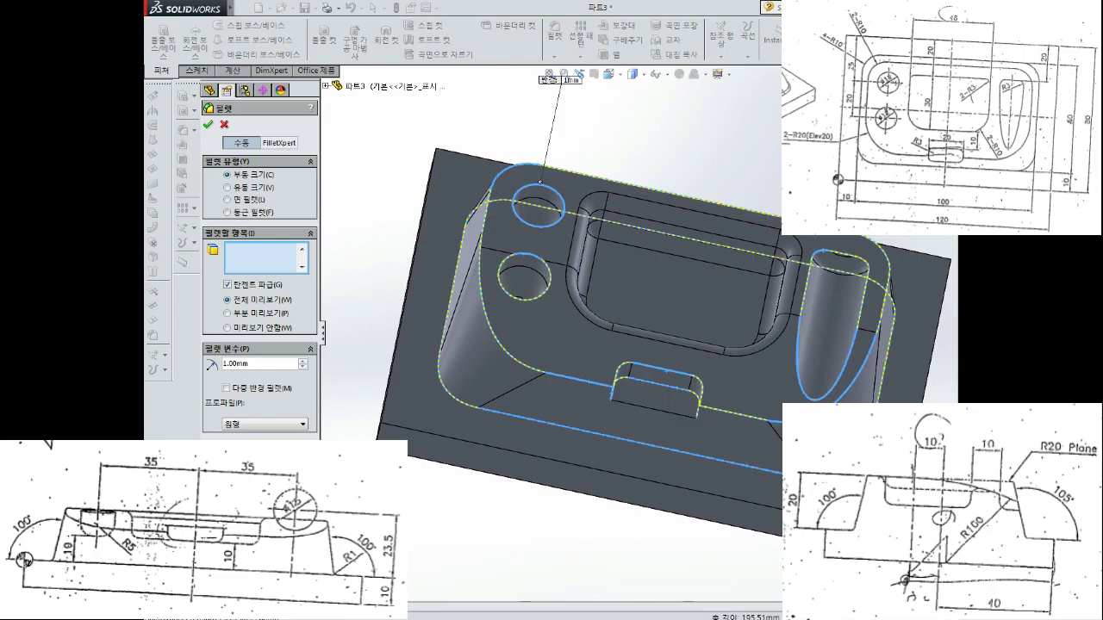
{"action": "middle_click_drag", "start_coordinate": [748, 470], "coordinate": [341, 174]}
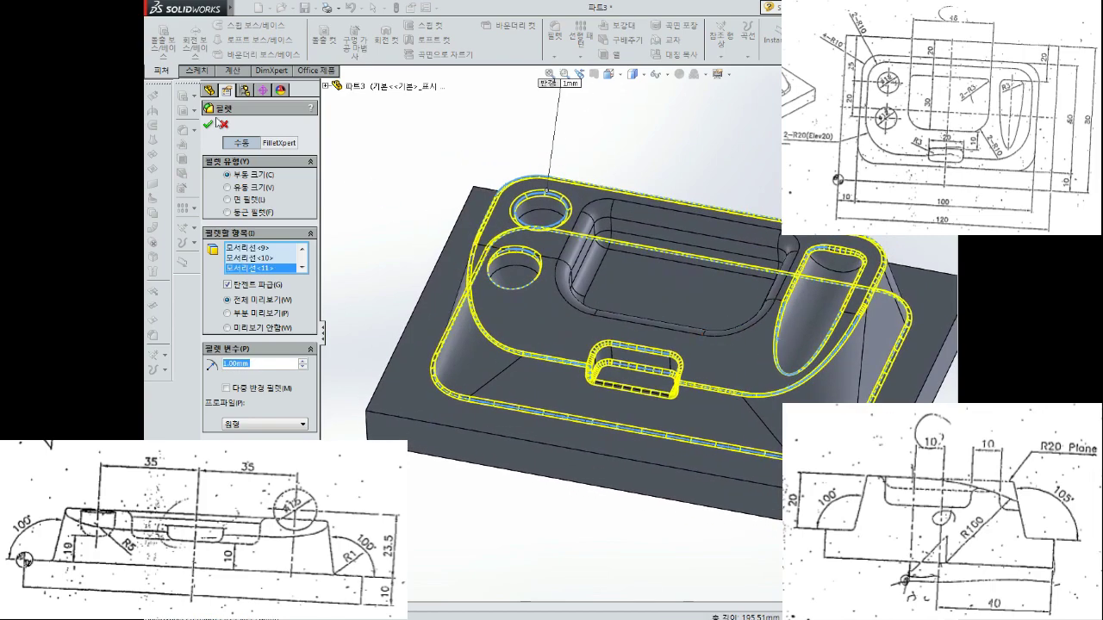
{"action": "left_click", "coordinate": [209, 126]}
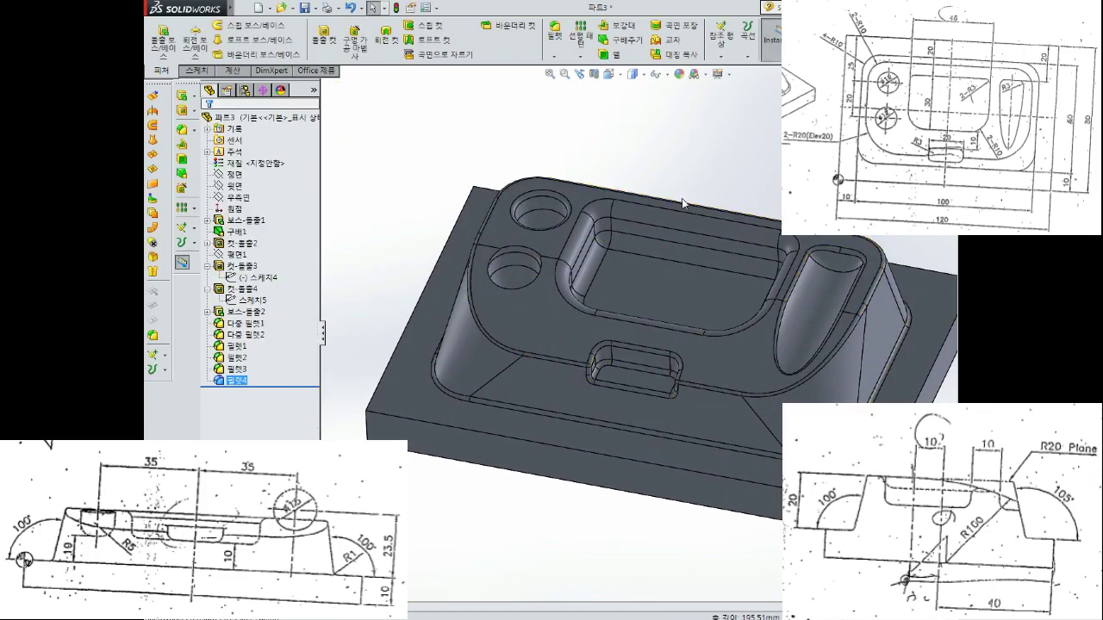
Drag the rollback bar to just below 컷-돌출2, leaving only the curved-top block
{"action": "middle_click_drag", "start_coordinate": [683, 203], "coordinate": [733, 318]}
{"action": "scroll", "coordinate": [712, 276], "scroll_direction": "up", "scroll_amount": 2}
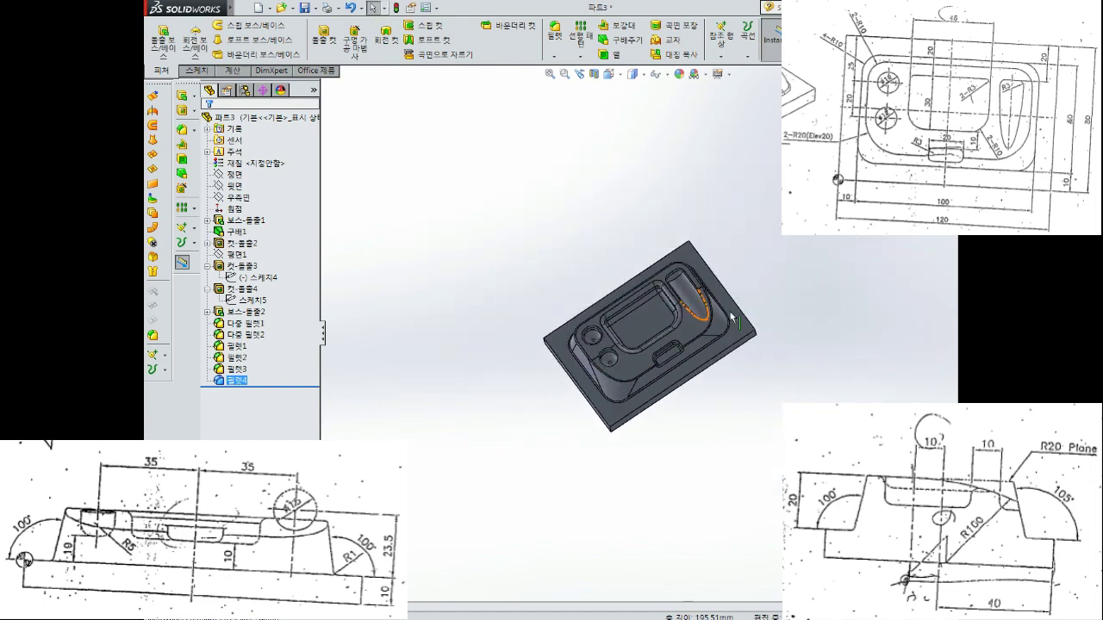
{"action": "middle_click_drag", "start_coordinate": [732, 318], "coordinate": [693, 315]}
{"action": "scroll", "coordinate": [694, 315], "scroll_direction": "down", "scroll_amount": 3}
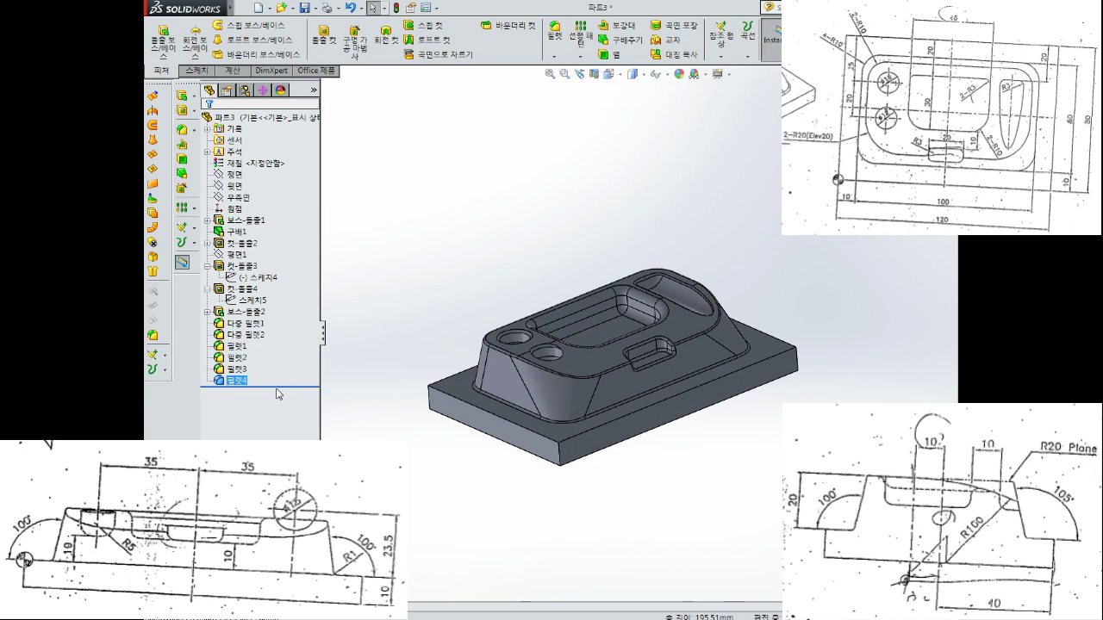
{"action": "left_click_drag", "start_coordinate": [286, 386], "coordinate": [281, 250]}
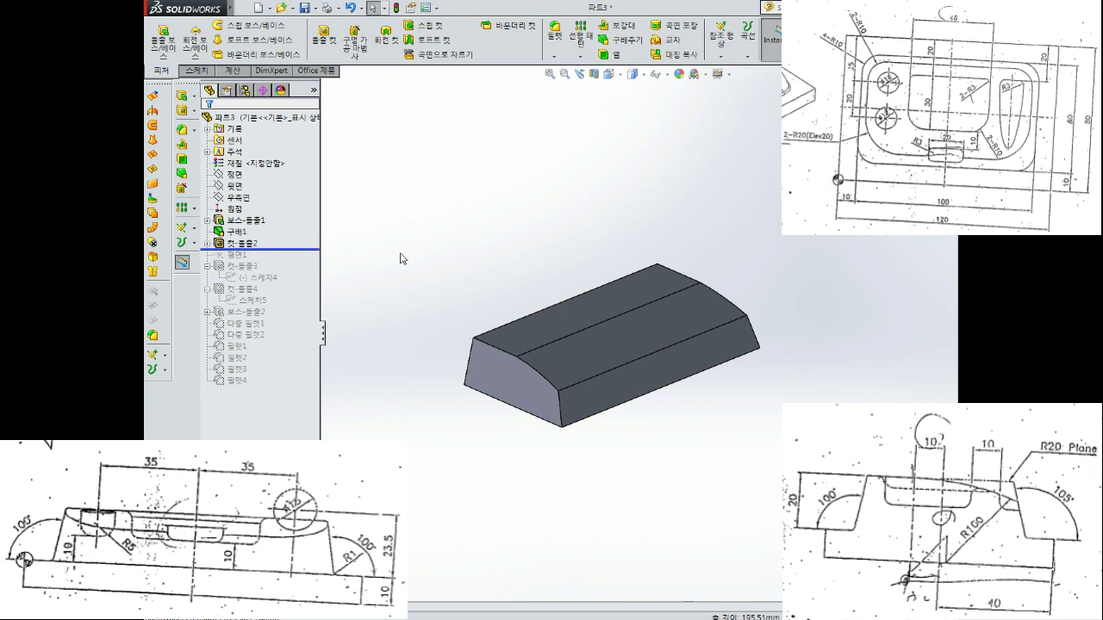
Edit the sketch of 컷-돌출2 and view it Normal To with Ctrl+8
{"action": "left_click", "coordinate": [244, 244]}
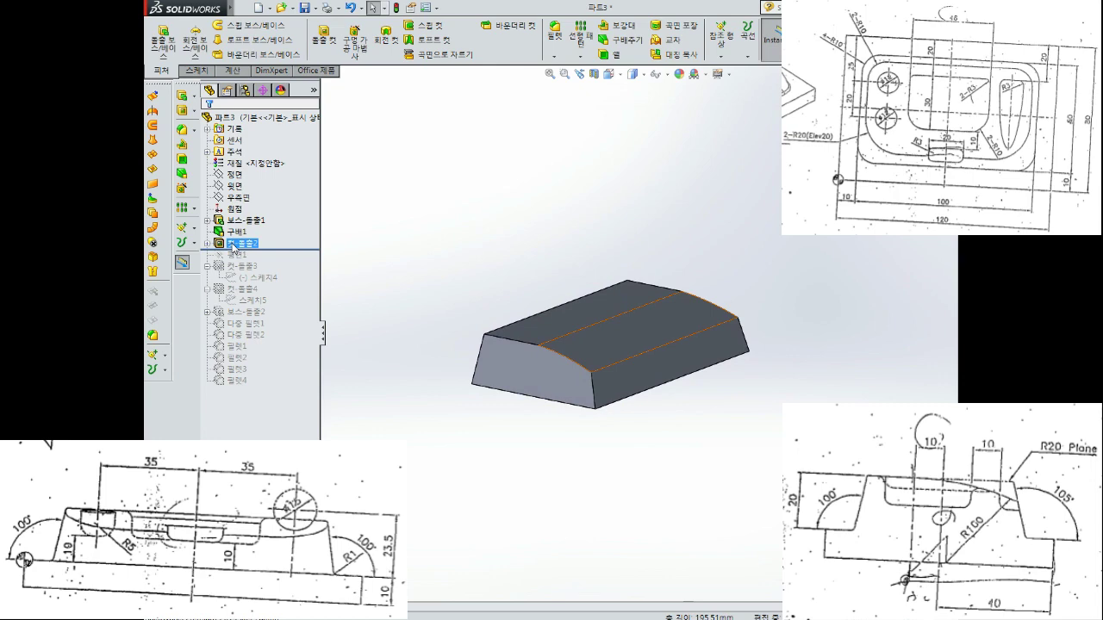
{"action": "right_click", "coordinate": [251, 247]}
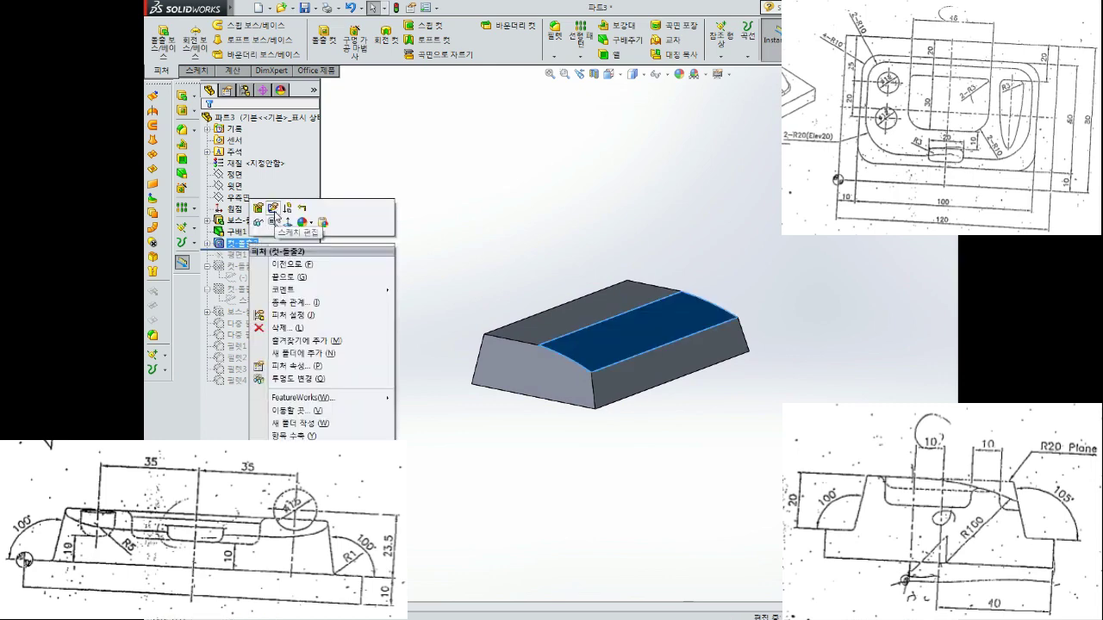
{"action": "left_click", "coordinate": [275, 214]}
{"action": "key", "text": "ctrl+8"}
Inspect 보스-돌출1 and 구배1 in the tree to see their body and edge
{"action": "scroll", "coordinate": [505, 251], "scroll_direction": "up", "scroll_amount": 2}
{"action": "scroll", "coordinate": [728, 295], "scroll_direction": "down", "scroll_amount": 3}
{"action": "scroll", "coordinate": [728, 295], "scroll_direction": "up", "scroll_amount": 1}
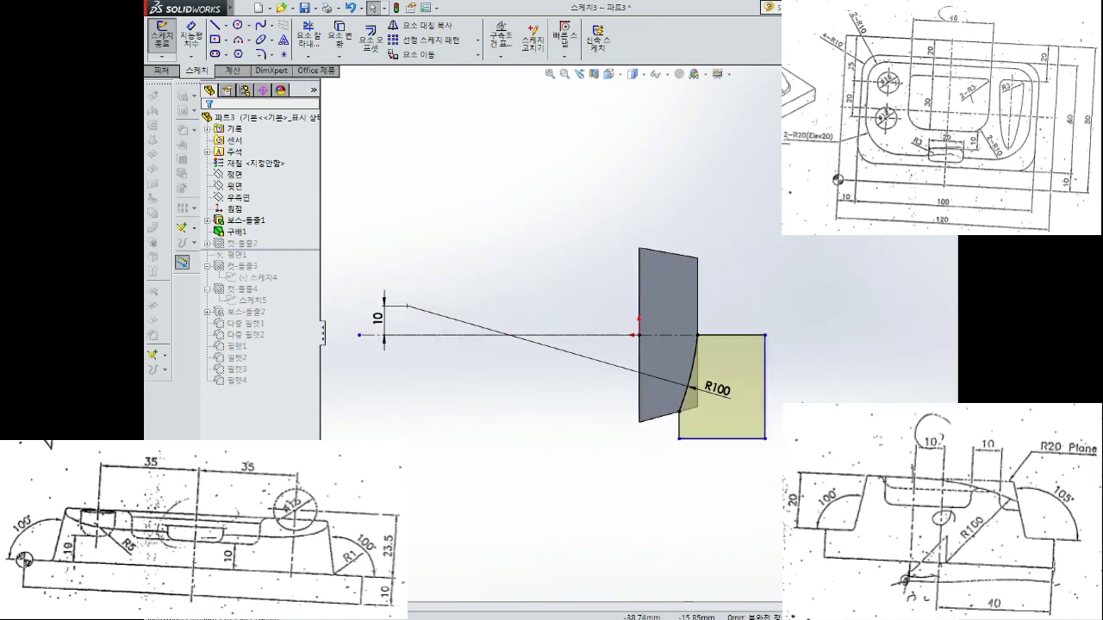
{"action": "left_click", "coordinate": [240, 221]}
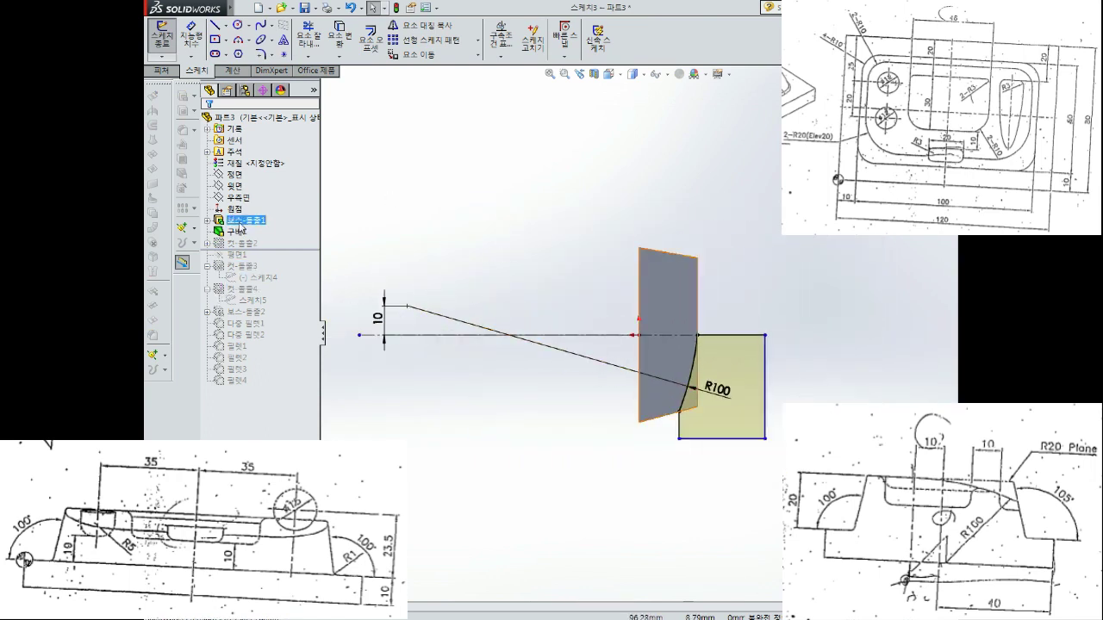
{"action": "left_click", "coordinate": [246, 233]}
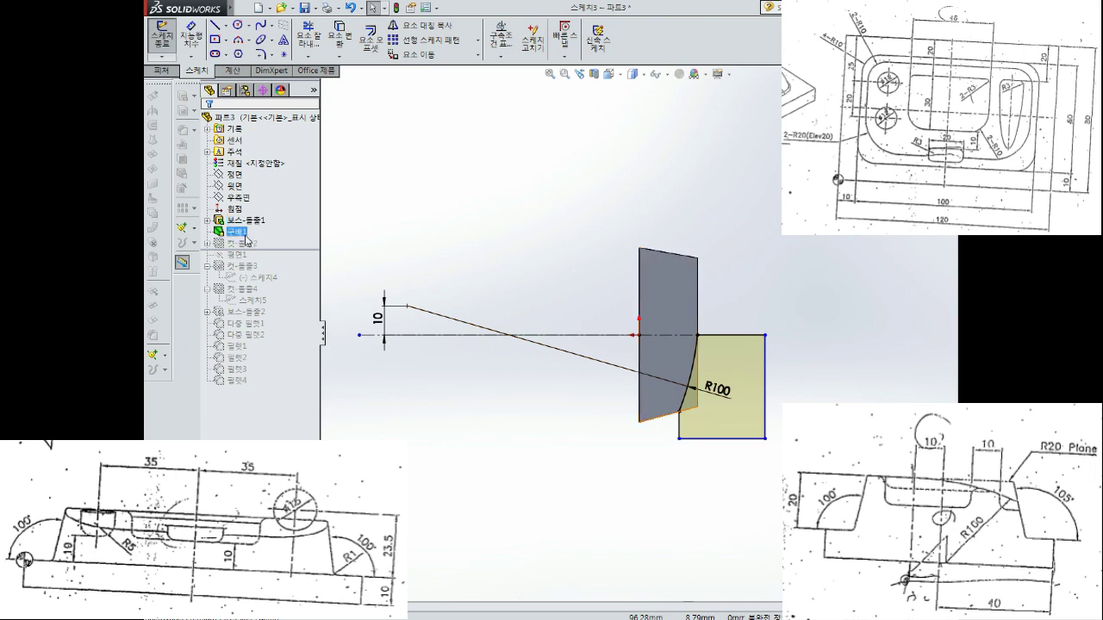
{"action": "key", "text": "Escape"}
{"action": "scroll", "coordinate": [637, 308], "scroll_direction": "up", "scroll_amount": 3}
{"action": "scroll", "coordinate": [604, 327], "scroll_direction": "down", "scroll_amount": 4}
{"action": "scroll", "coordinate": [589, 324], "scroll_direction": "up", "scroll_amount": 2}
{"action": "scroll", "coordinate": [644, 315], "scroll_direction": "down", "scroll_amount": 3}
{"action": "scroll", "coordinate": [664, 288], "scroll_direction": "down", "scroll_amount": 2}
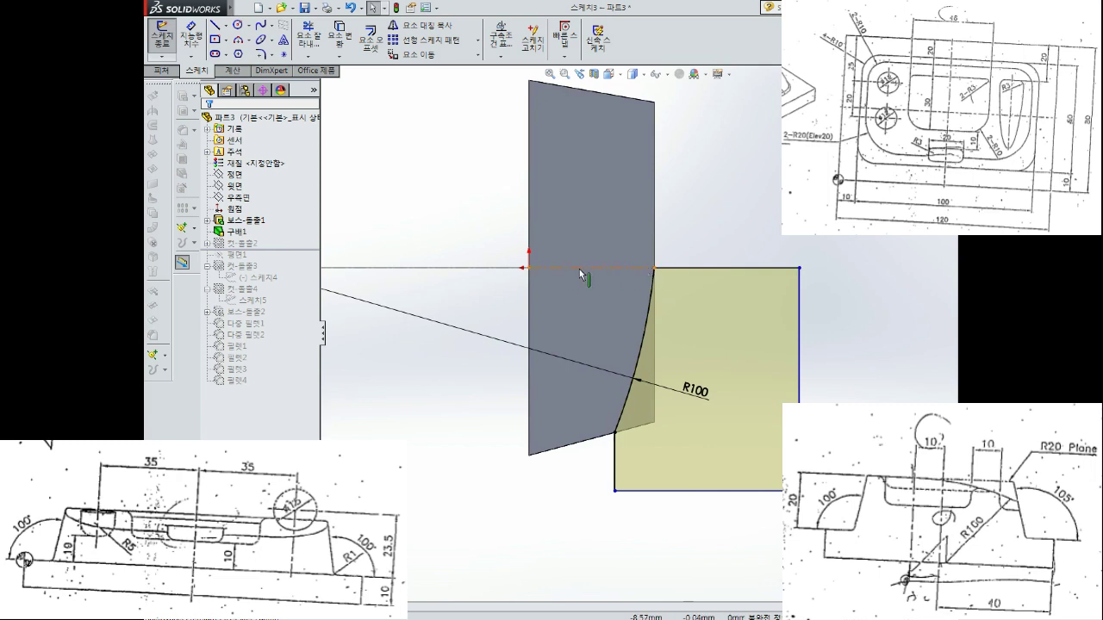
{"action": "scroll", "coordinate": [675, 330], "scroll_direction": "up", "scroll_amount": 2}
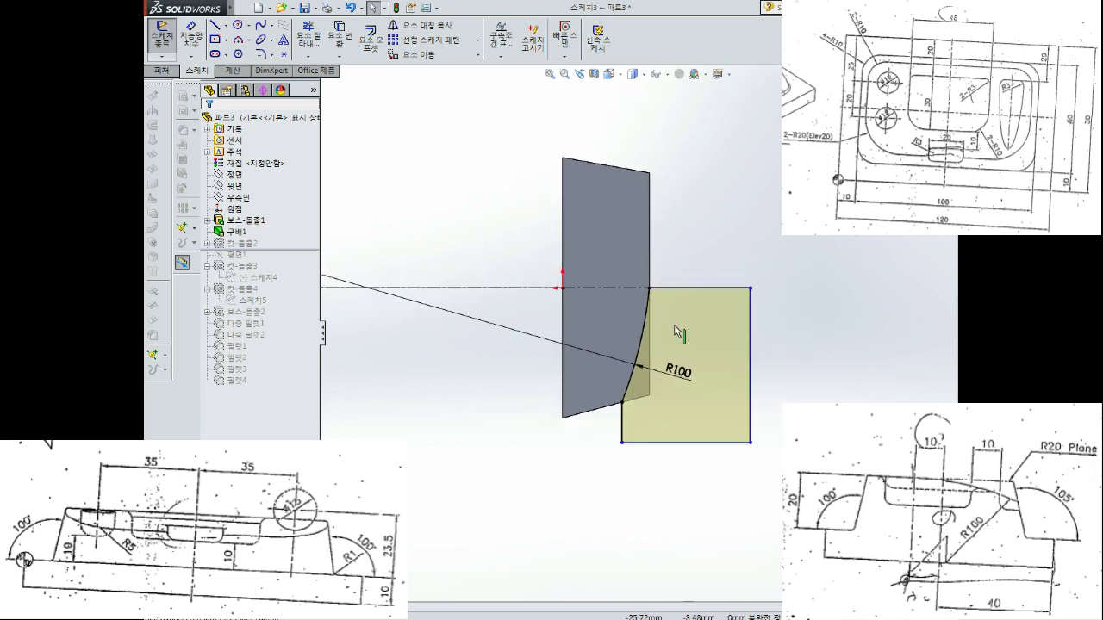
Delete the R100 arc and the top horizontal line from the sketch
{"action": "left_click", "coordinate": [640, 341]}
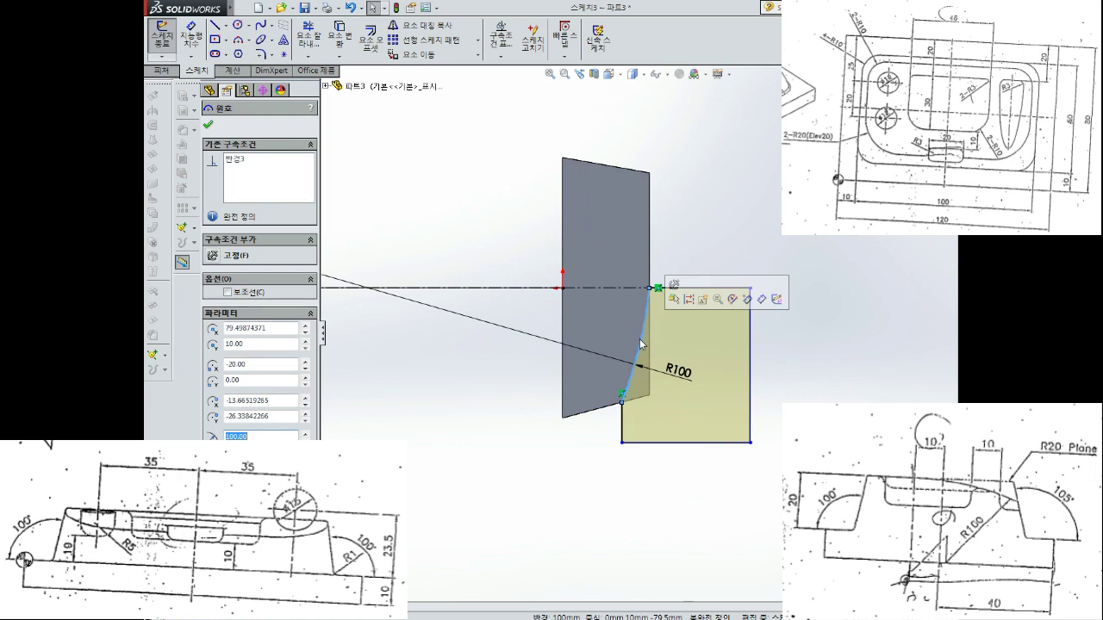
{"action": "key", "text": "Delete"}
{"action": "left_click", "coordinate": [473, 318]}
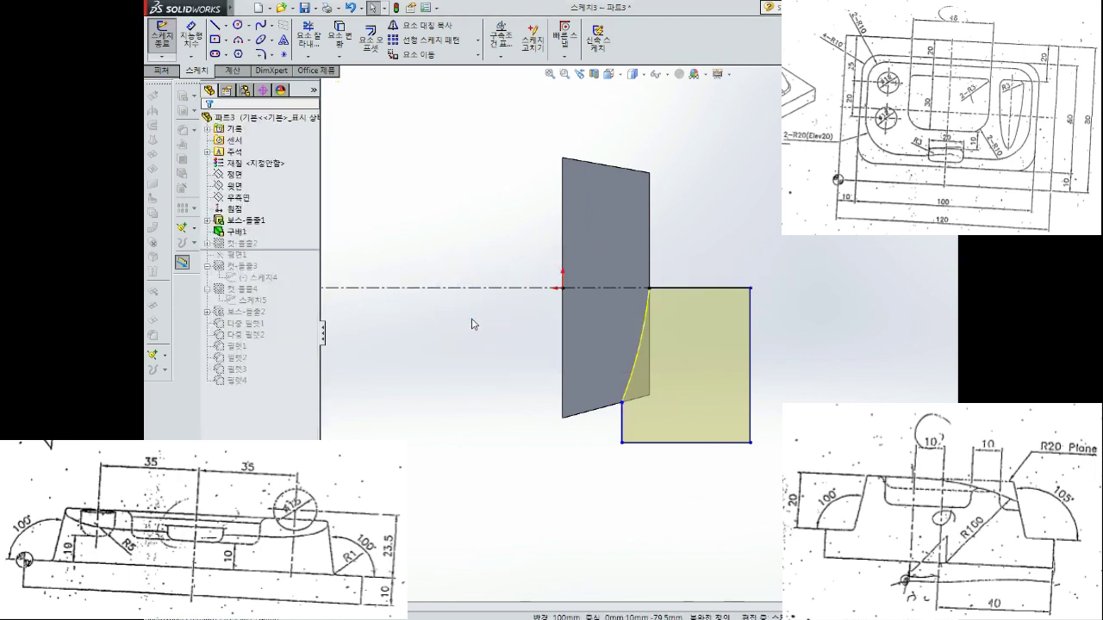
{"action": "scroll", "coordinate": [473, 320], "scroll_direction": "up", "scroll_amount": 2}
{"action": "scroll", "coordinate": [532, 337], "scroll_direction": "up", "scroll_amount": 1}
{"action": "scroll", "coordinate": [629, 334], "scroll_direction": "down", "scroll_amount": 2}
{"action": "scroll", "coordinate": [629, 334], "scroll_direction": "down", "scroll_amount": 2}
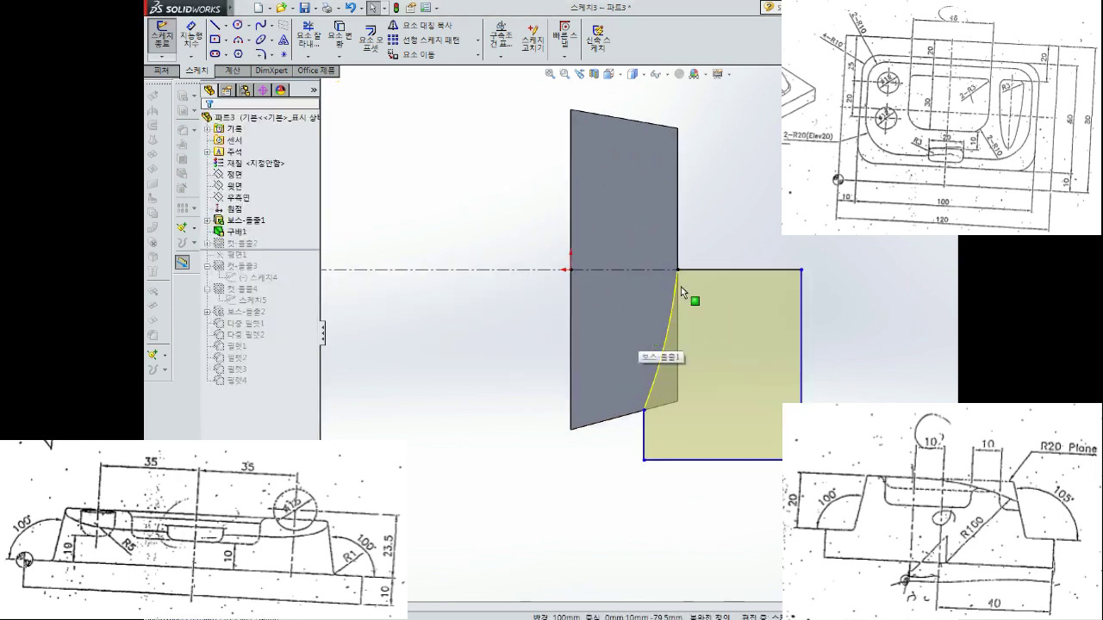
{"action": "left_click", "coordinate": [695, 271]}
{"action": "key", "text": "Escape"}
{"action": "left_click", "coordinate": [721, 272]}
{"action": "key", "text": "Delete"}
Delete the short vertical line hanging below the profile's lower corner
{"action": "scroll", "coordinate": [697, 307], "scroll_direction": "up", "scroll_amount": 2}
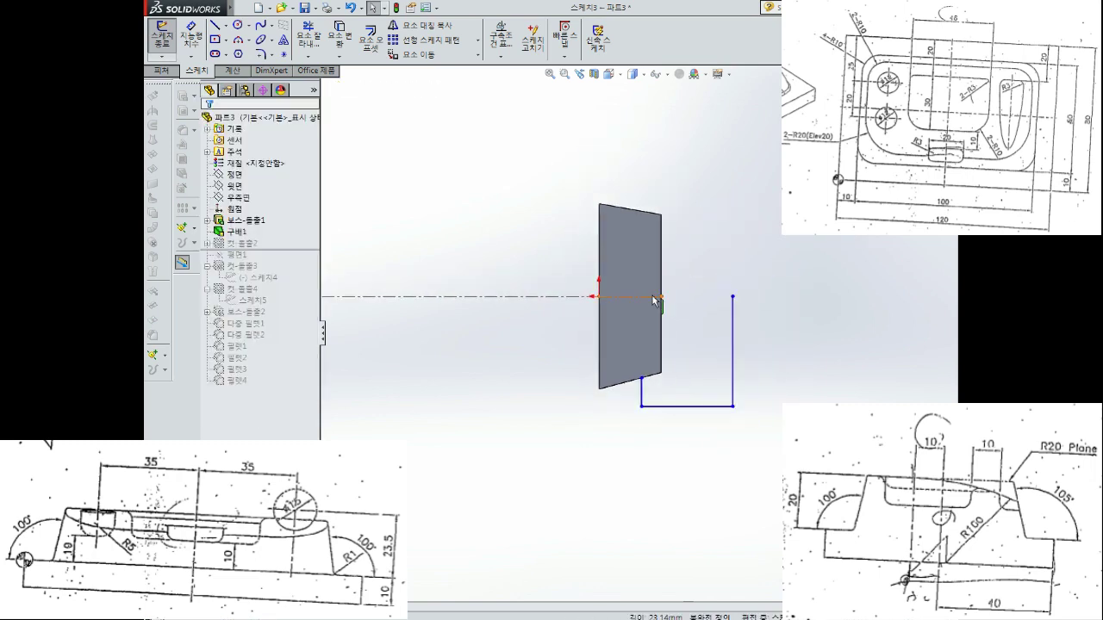
{"action": "scroll", "coordinate": [600, 346], "scroll_direction": "up", "scroll_amount": 2}
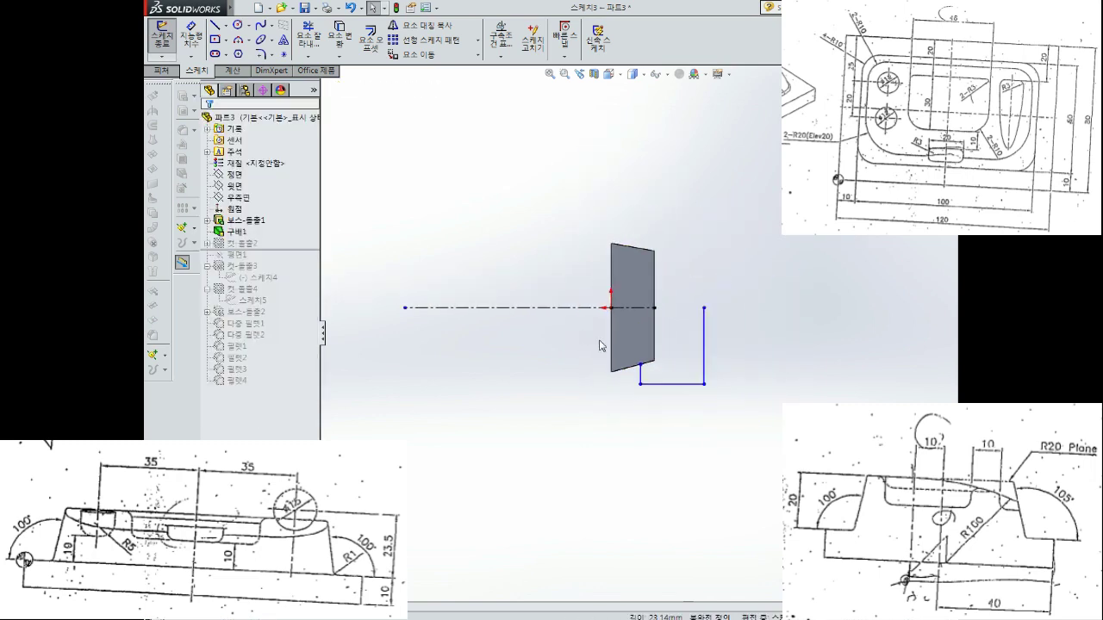
{"action": "scroll", "coordinate": [635, 342], "scroll_direction": "down", "scroll_amount": 2}
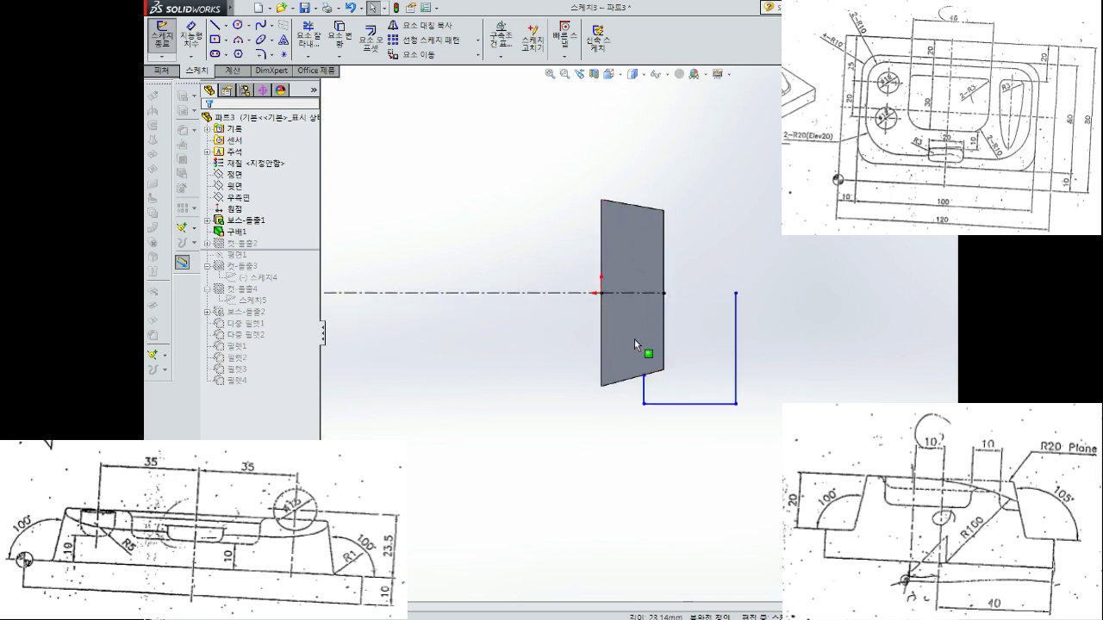
{"action": "left_click", "coordinate": [646, 405]}
{"action": "key", "text": "Delete"}
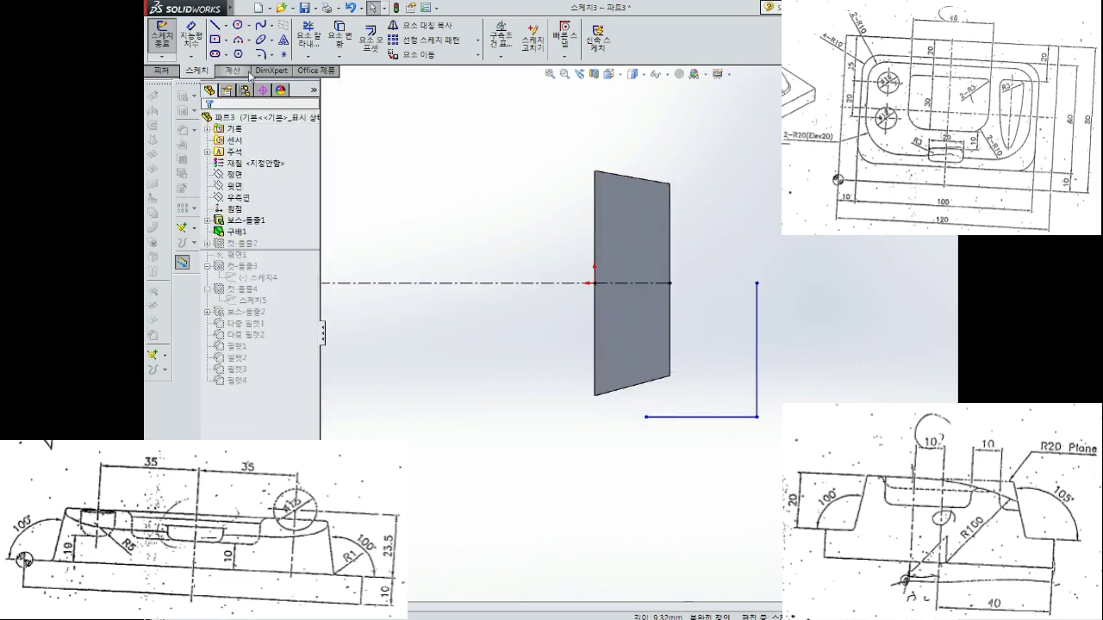
{"action": "left_click", "coordinate": [238, 39]}
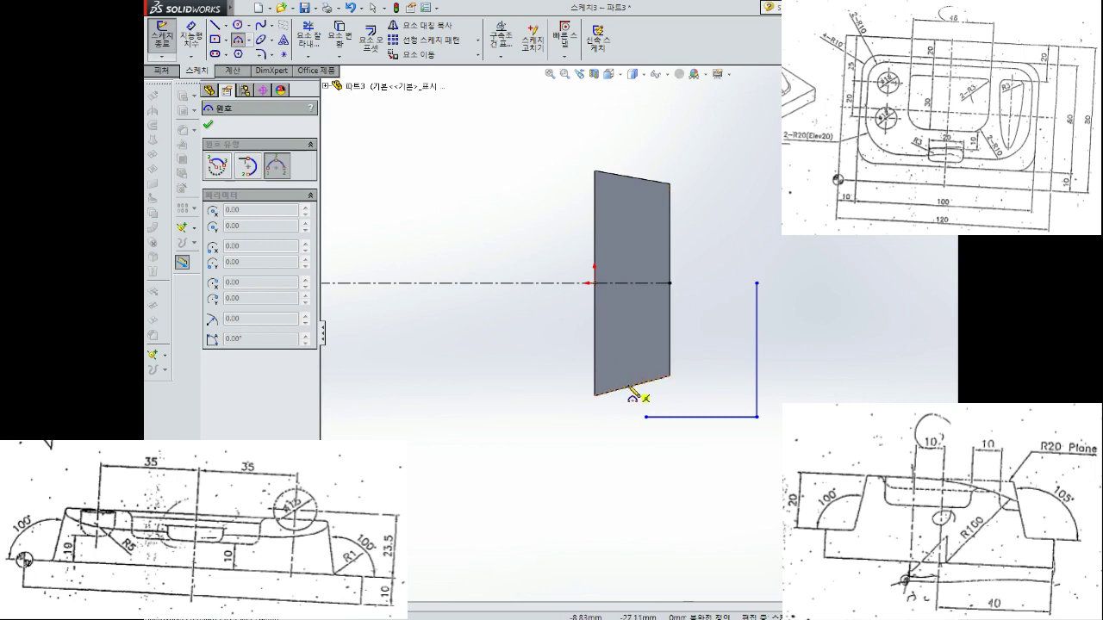
Draw an arc across the profile plane with its upper end near the top
{"action": "scroll", "coordinate": [645, 392], "scroll_direction": "down", "scroll_amount": 1}
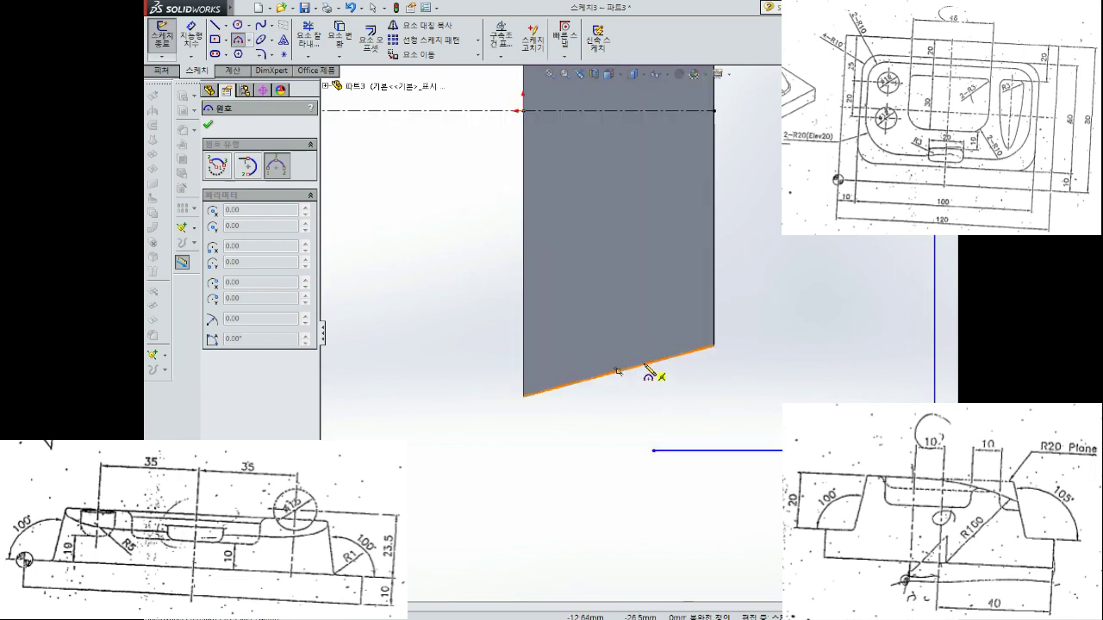
{"action": "scroll", "coordinate": [645, 382], "scroll_direction": "down", "scroll_amount": 1}
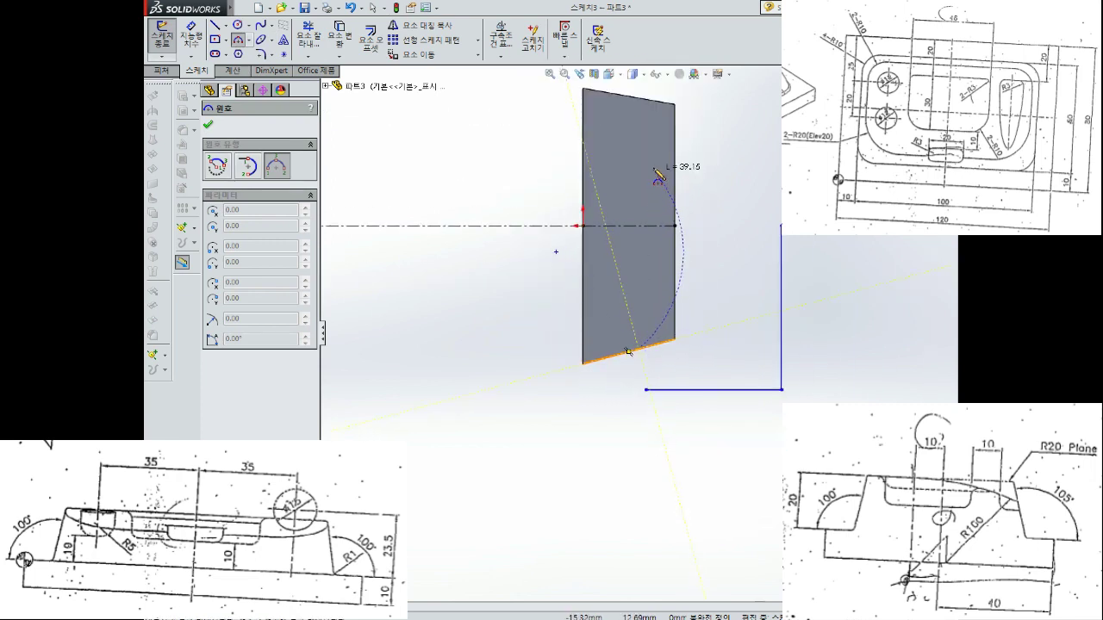
{"action": "left_click", "coordinate": [648, 143]}
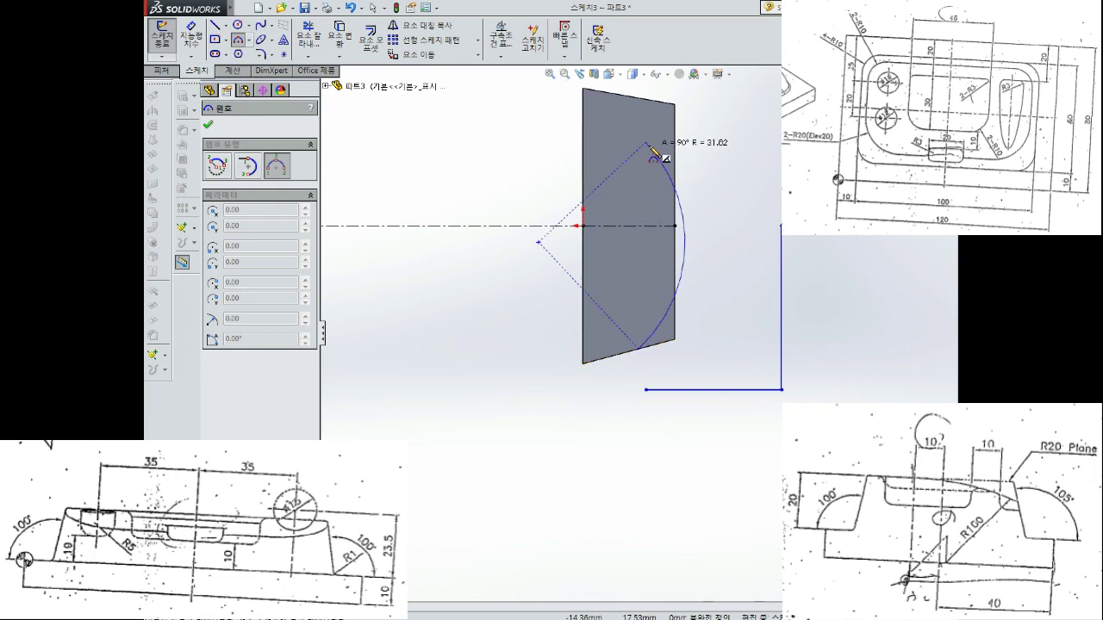
{"action": "left_click", "coordinate": [657, 194]}
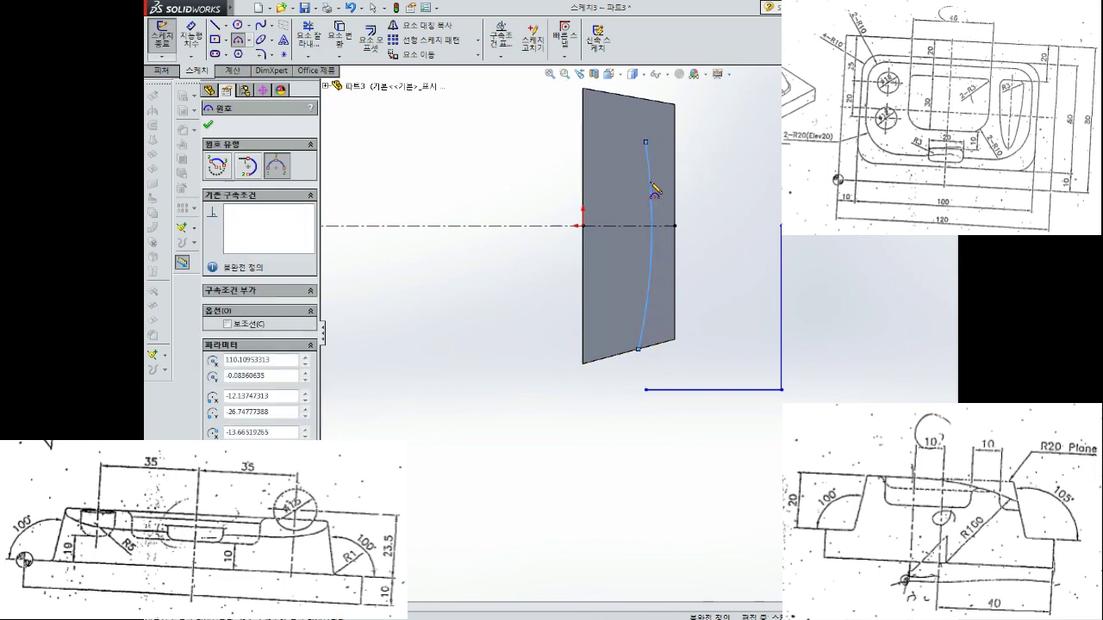
{"action": "scroll", "coordinate": [676, 344], "scroll_direction": "up", "scroll_amount": 1}
{"action": "scroll", "coordinate": [678, 349], "scroll_direction": "up", "scroll_amount": 1}
{"action": "key", "text": "Escape"}
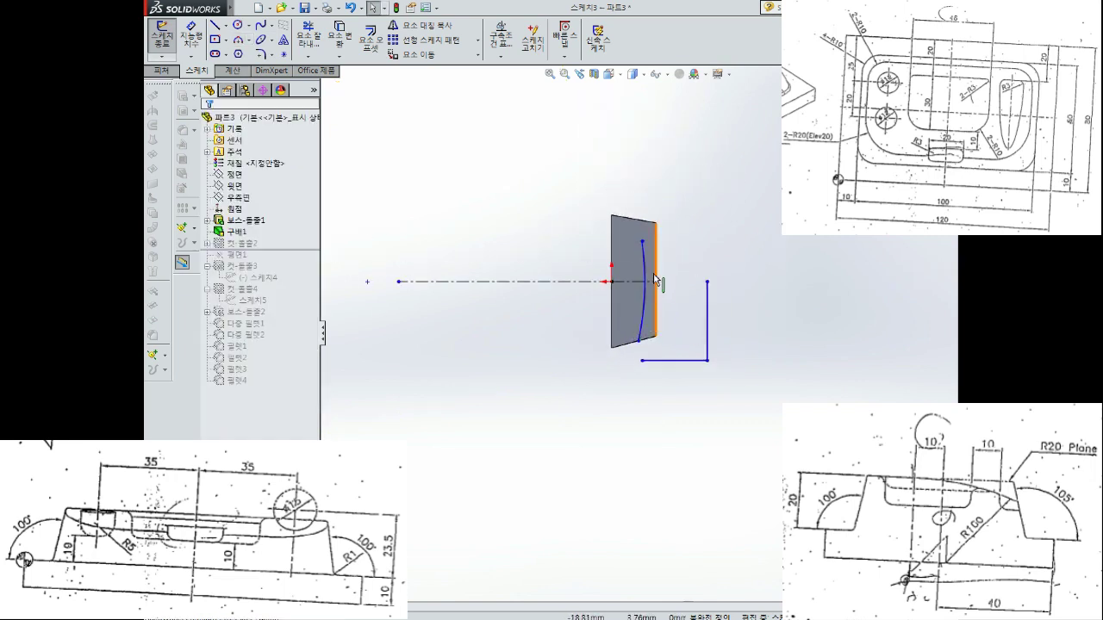
Shift the arc's top endpoint left and make the arc tangent to the plane's right edge
{"action": "scroll", "coordinate": [664, 278], "scroll_direction": "down", "scroll_amount": 2}
{"action": "scroll", "coordinate": [665, 275], "scroll_direction": "up", "scroll_amount": 1}
{"action": "left_click", "coordinate": [645, 262]}
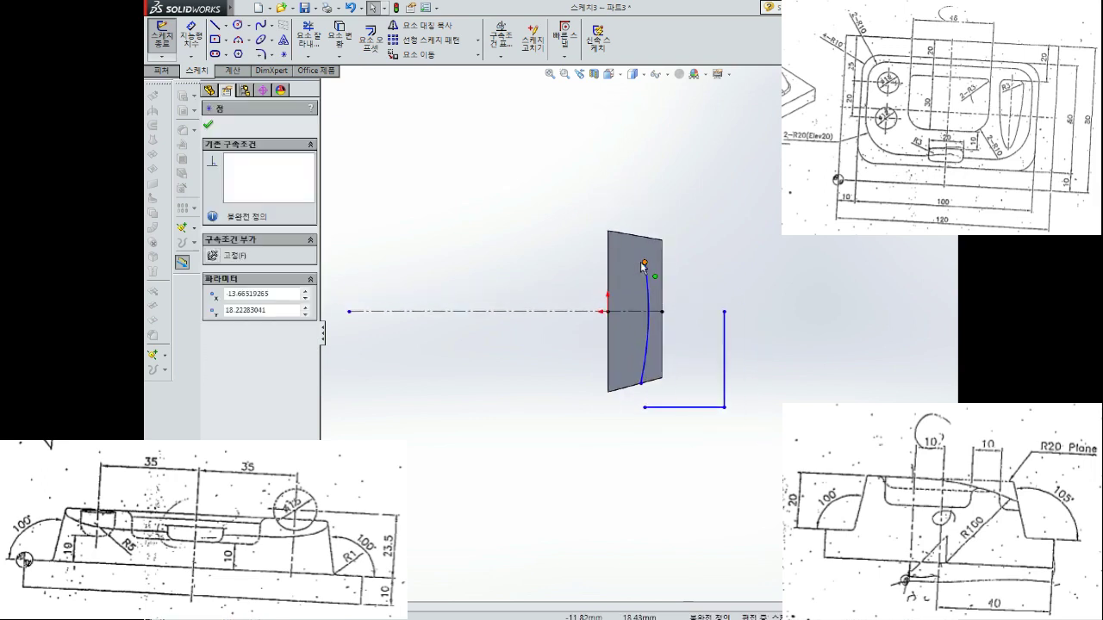
{"action": "left_click_drag", "start_coordinate": [645, 262], "coordinate": [629, 260]}
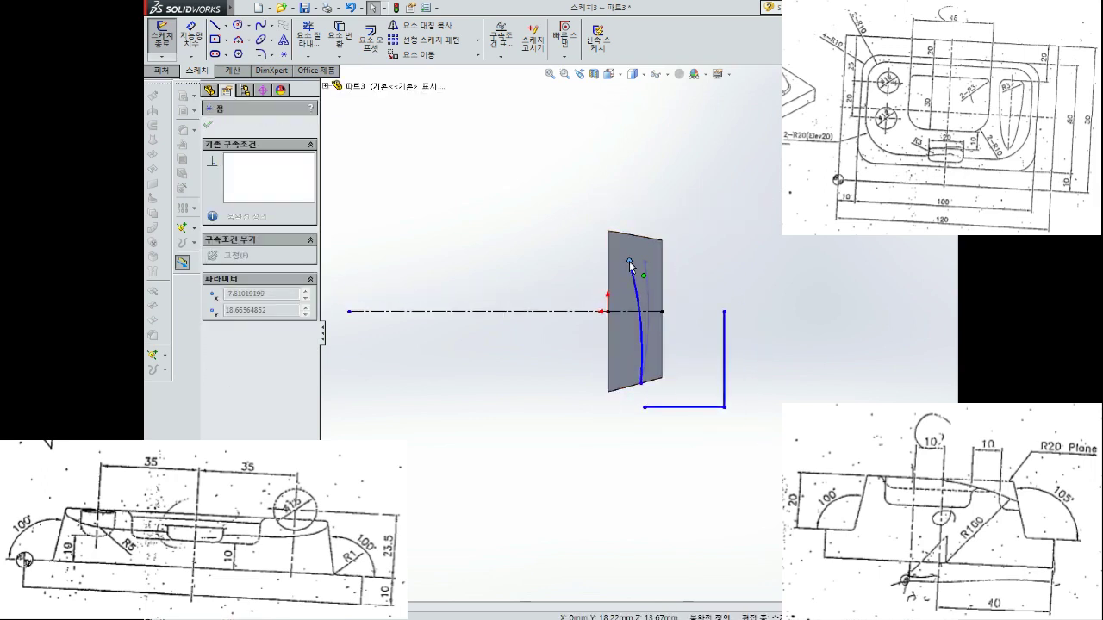
{"action": "key", "text": "Escape"}
{"action": "scroll", "coordinate": [654, 308], "scroll_direction": "down", "scroll_amount": 2}
{"action": "scroll", "coordinate": [621, 290], "scroll_direction": "up", "scroll_amount": 1}
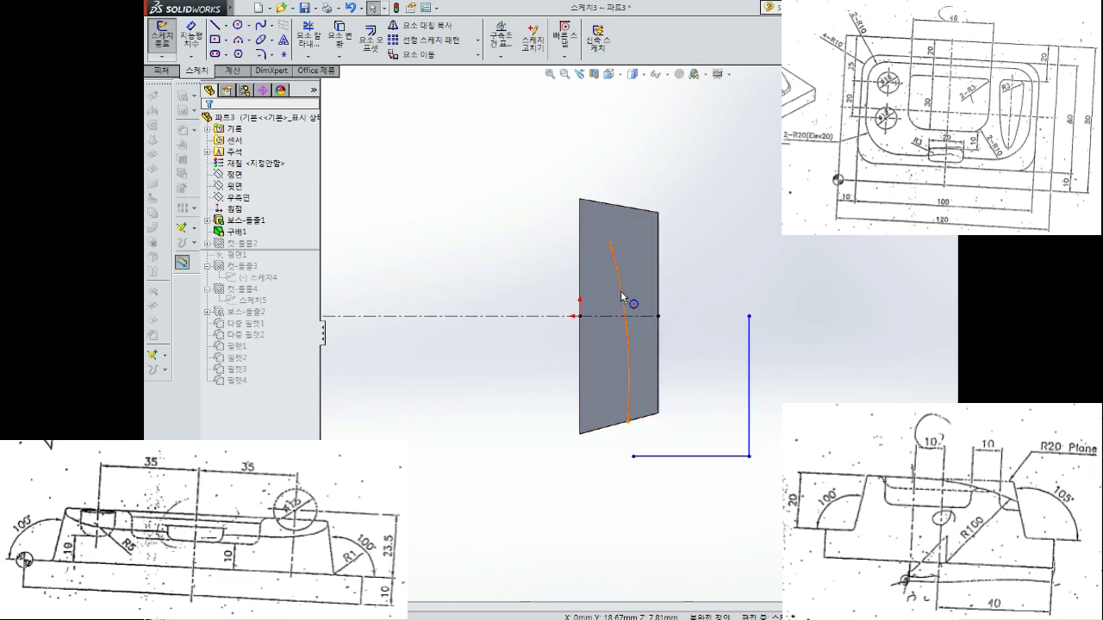
{"action": "left_click", "coordinate": [620, 291]}
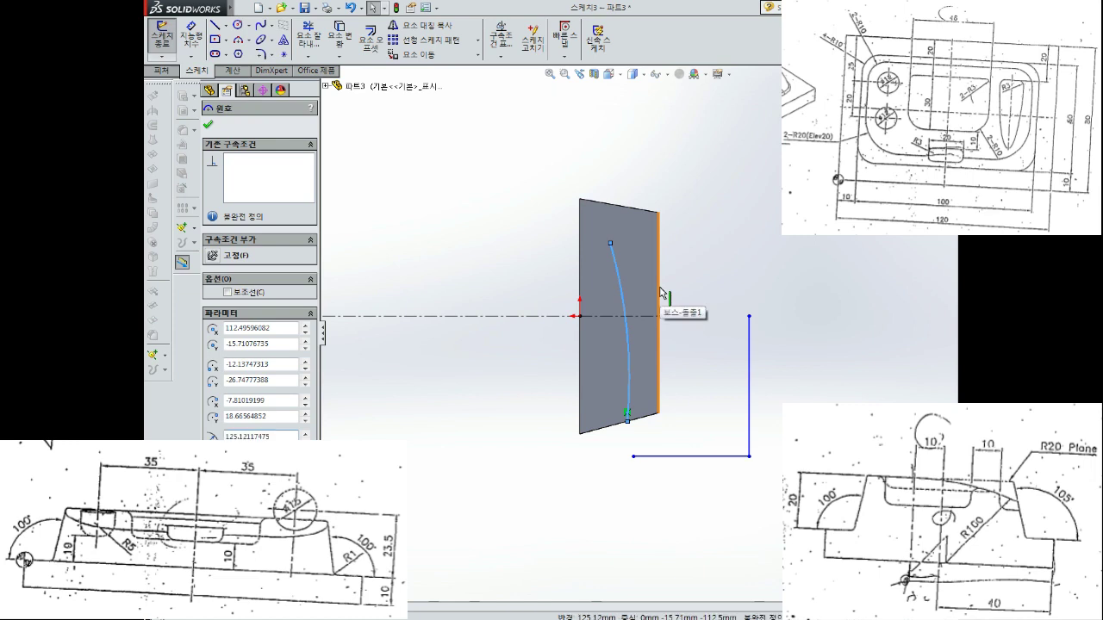
{"action": "left_click", "coordinate": [660, 293], "text": "ctrl"}
{"action": "left_click", "coordinate": [214, 328]}
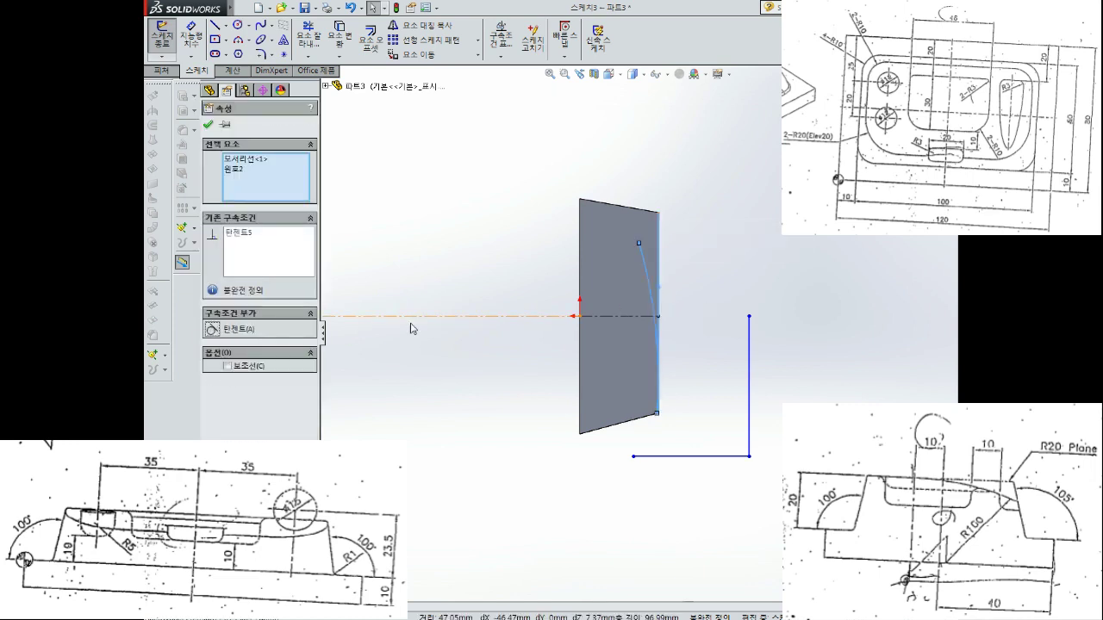
{"action": "key", "text": "Escape"}
Move the arc's lower endpoint onto the bottom edge, adjust an endpoint, and pick the arc for a radius dimension
{"action": "left_click_drag", "start_coordinate": [657, 414], "coordinate": [602, 428]}
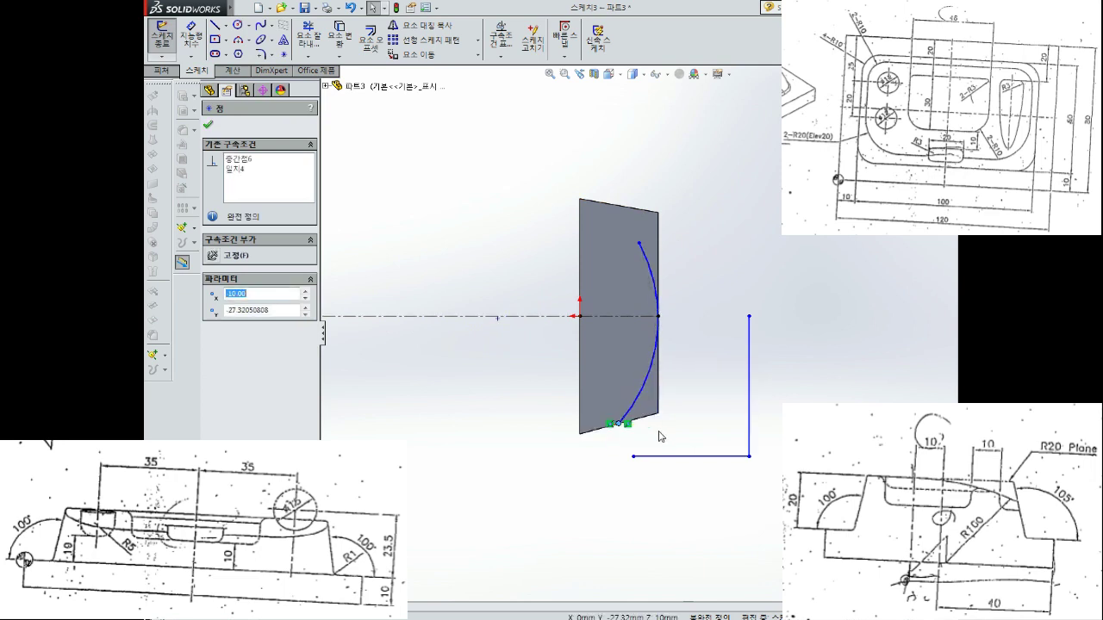
{"action": "left_click", "coordinate": [671, 420]}
{"action": "scroll", "coordinate": [505, 387], "scroll_direction": "up", "scroll_amount": 2}
{"action": "scroll", "coordinate": [483, 356], "scroll_direction": "up", "scroll_amount": 1}
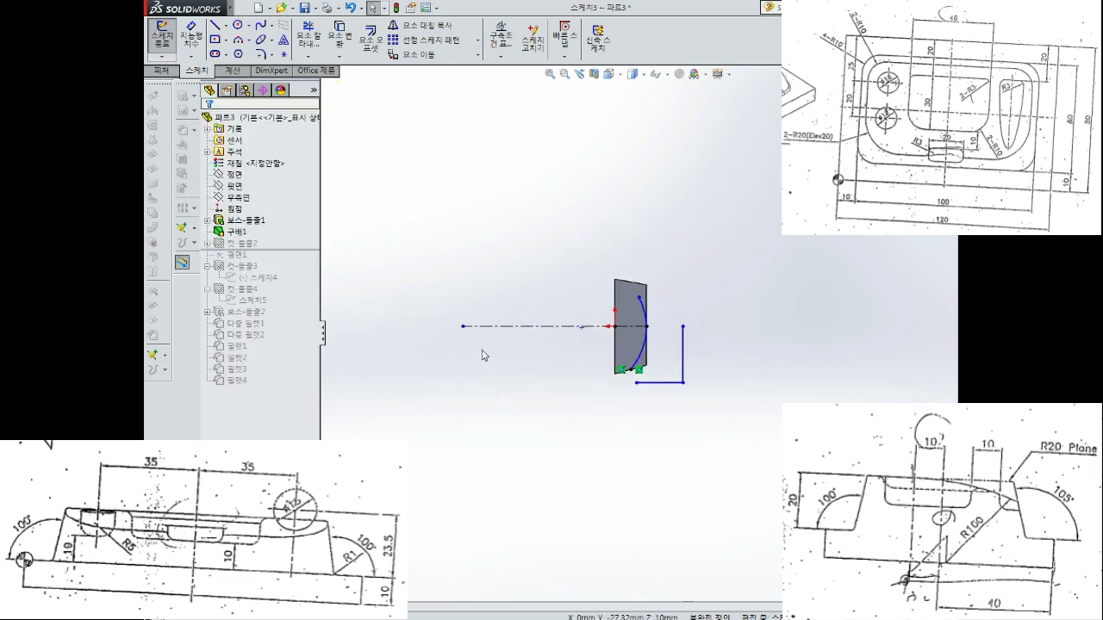
{"action": "scroll", "coordinate": [483, 308], "scroll_direction": "down", "scroll_amount": 3}
{"action": "scroll", "coordinate": [481, 330], "scroll_direction": "up", "scroll_amount": 2}
{"action": "scroll", "coordinate": [591, 340], "scroll_direction": "up", "scroll_amount": 1}
{"action": "scroll", "coordinate": [603, 343], "scroll_direction": "up", "scroll_amount": 1}
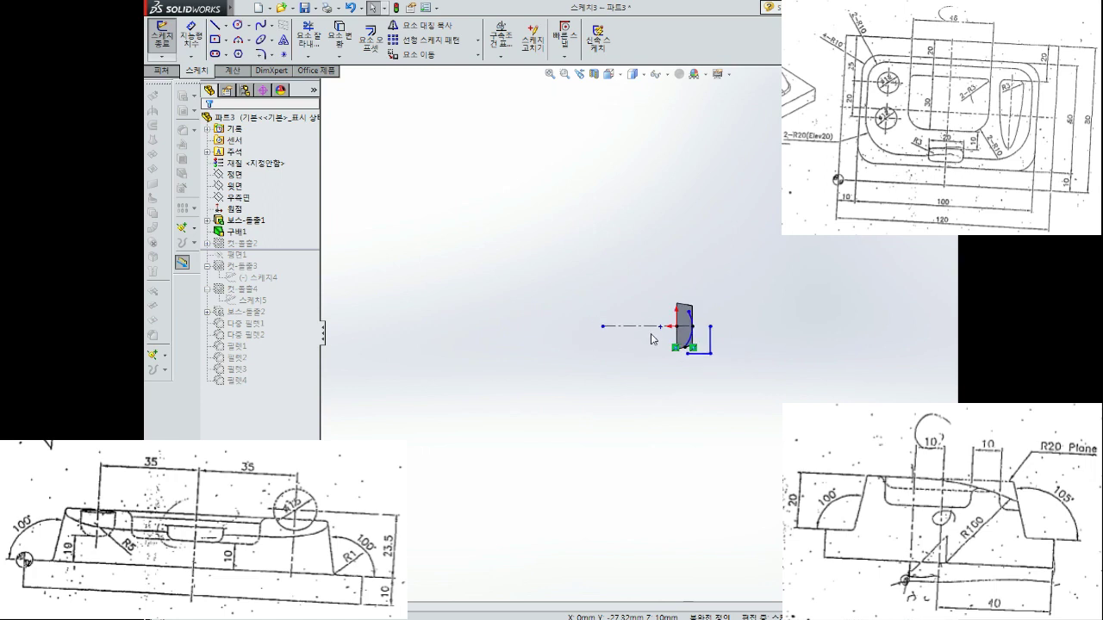
{"action": "scroll", "coordinate": [595, 349], "scroll_direction": "down", "scroll_amount": 2}
{"action": "scroll", "coordinate": [591, 362], "scroll_direction": "down", "scroll_amount": 2}
{"action": "left_click", "coordinate": [540, 336]}
{"action": "left_click_drag", "start_coordinate": [538, 337], "coordinate": [501, 324]}
{"action": "right_click_drag", "start_coordinate": [721, 306], "coordinate": [677, 287]}
{"action": "left_click", "coordinate": [676, 287]}
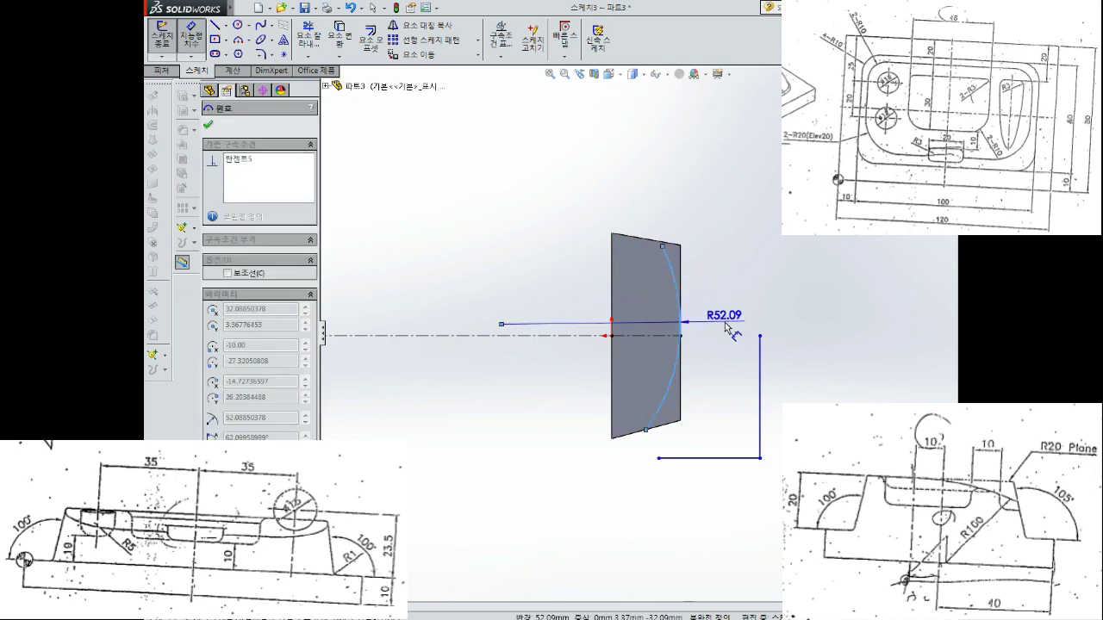
Dimension the arc with a radius of R100
{"action": "left_click", "coordinate": [726, 317]}
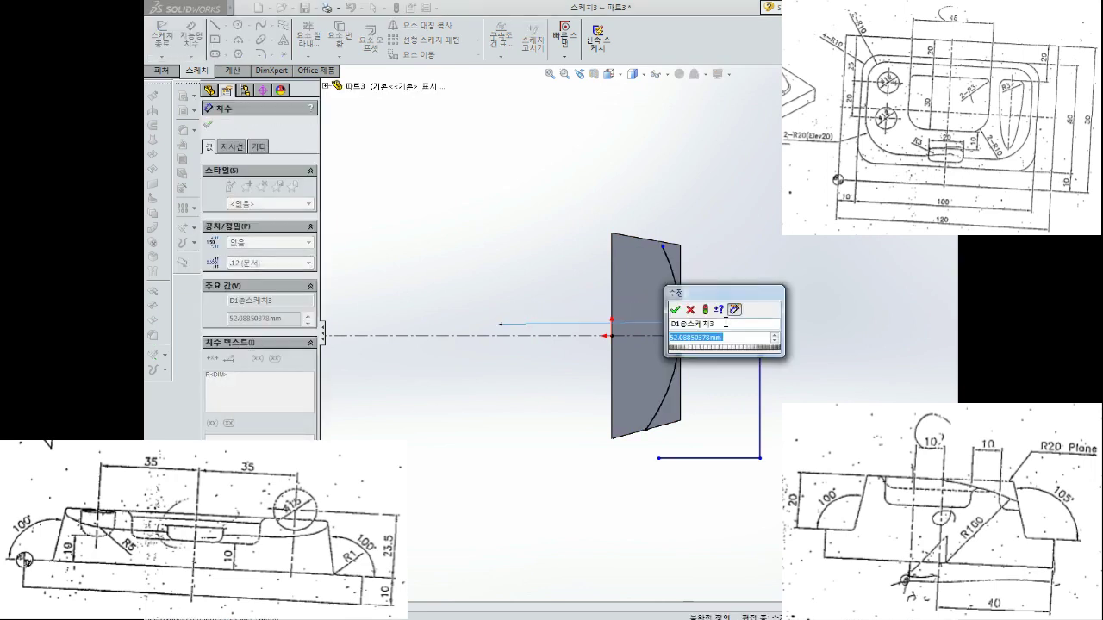
{"action": "type", "text": "100"}
{"action": "key", "text": "Return"}
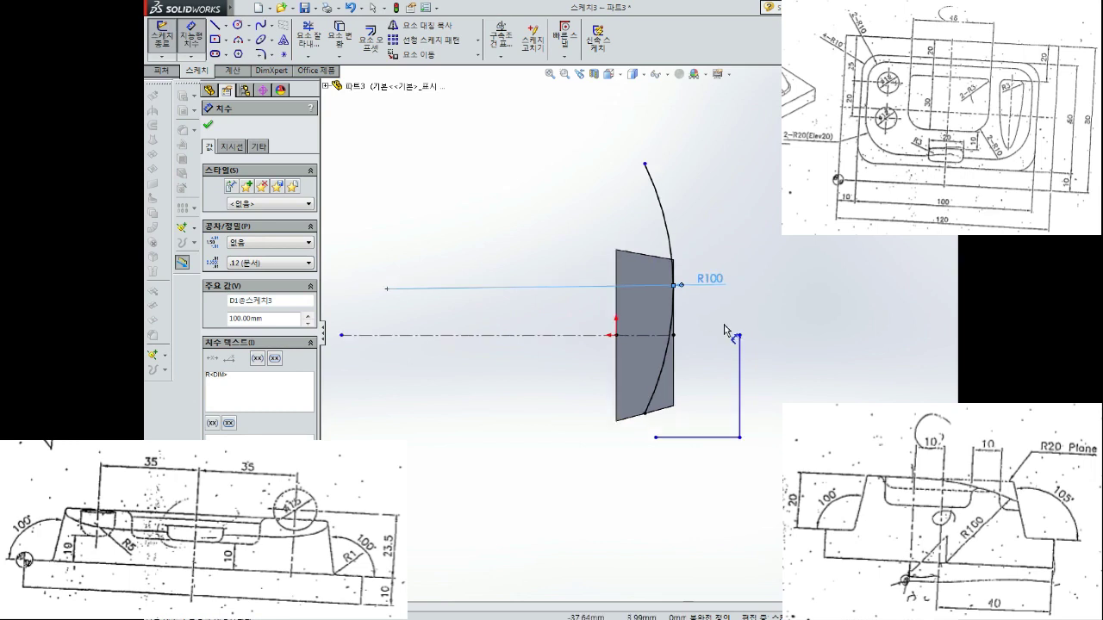
{"action": "scroll", "coordinate": [663, 405], "scroll_direction": "down", "scroll_amount": 1}
{"action": "scroll", "coordinate": [660, 406], "scroll_direction": "down", "scroll_amount": 3}
{"action": "key", "text": "Escape"}
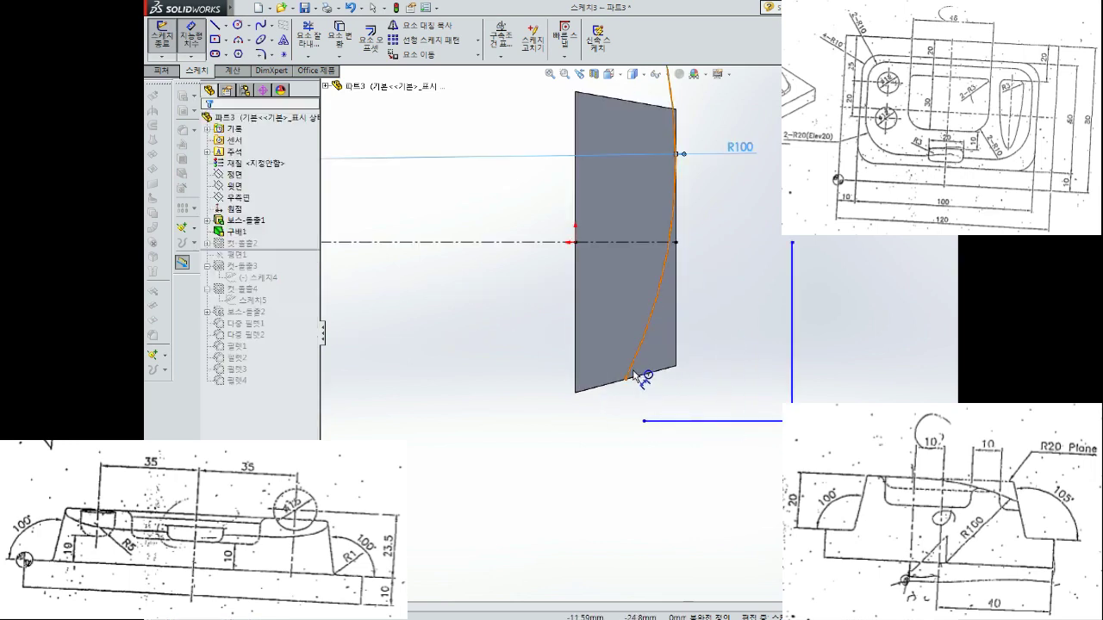
Delete the midpoint relation on the arc's lower endpoint and slide it along the bottom edge
{"action": "left_click", "coordinate": [632, 378]}
{"action": "key", "text": "Delete"}
{"action": "mouse_move", "coordinate": [627, 382]}
{"action": "left_mouse_down"}
{"action": "mouse_move", "coordinate": [665, 372]}
{"action": "mouse_move", "coordinate": [613, 386]}
{"action": "left_mouse_up"}
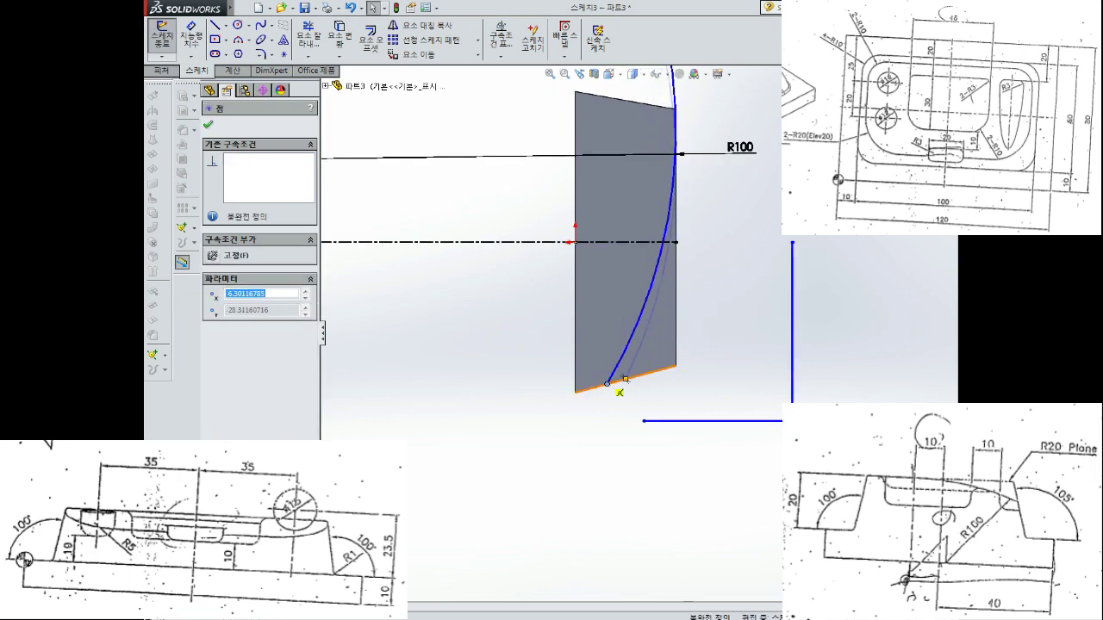
Dimension the radius line 10 above the centreline
{"action": "scroll", "coordinate": [616, 379], "scroll_direction": "up", "scroll_amount": 3}
{"action": "right_click_drag", "start_coordinate": [460, 335], "coordinate": [438, 305]}
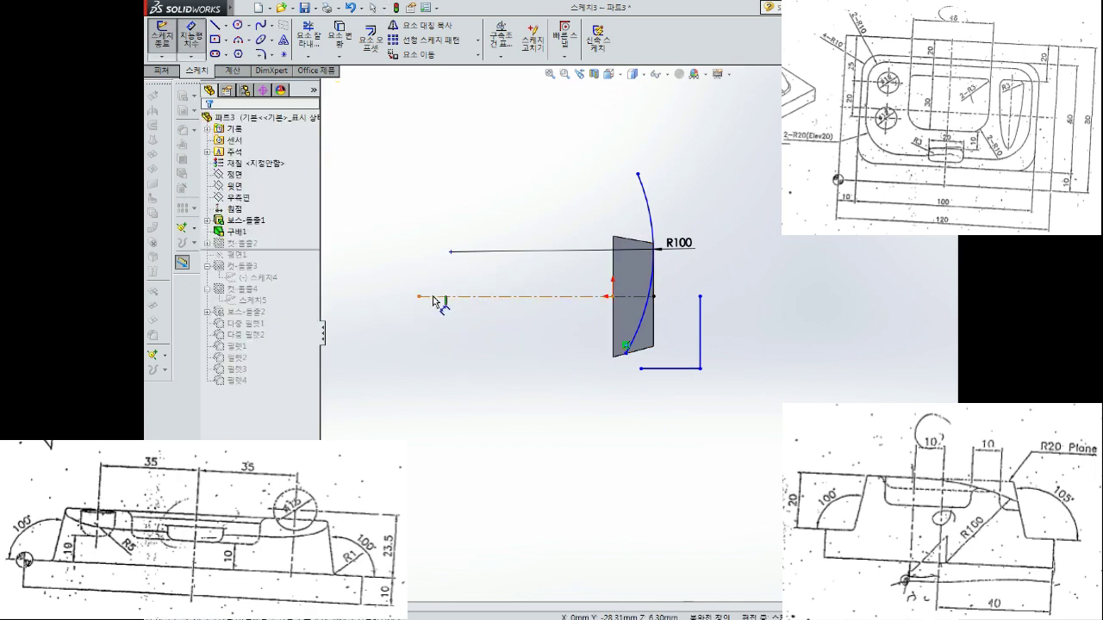
{"action": "left_click", "coordinate": [419, 297]}
{"action": "left_click", "coordinate": [413, 277]}
{"action": "type", "text": "10"}
{"action": "key", "text": "Return"}
{"action": "key", "text": "Escape"}
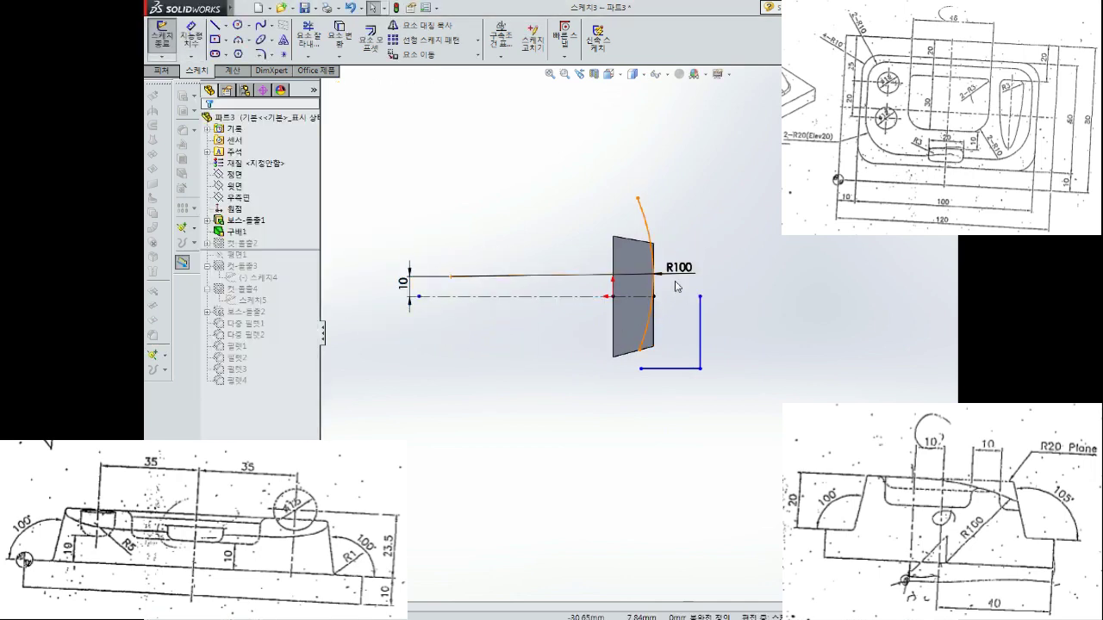
{"action": "scroll", "coordinate": [664, 278], "scroll_direction": "down", "scroll_amount": 2}
{"action": "scroll", "coordinate": [676, 279], "scroll_direction": "down", "scroll_amount": 1}
{"action": "scroll", "coordinate": [671, 276], "scroll_direction": "up", "scroll_amount": 1}
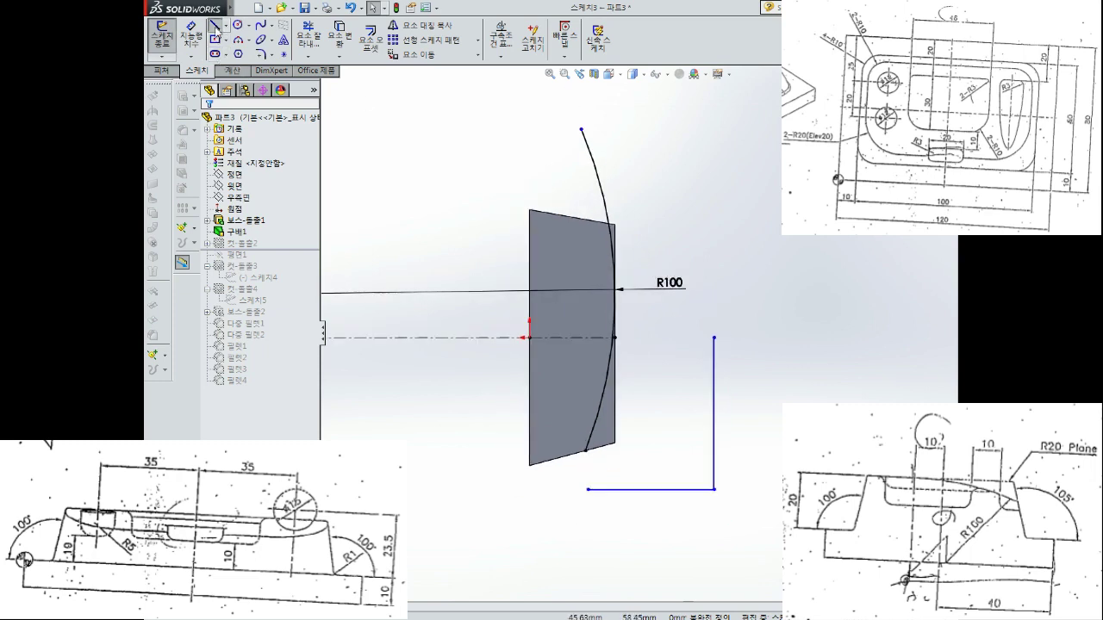
{"action": "left_click", "coordinate": [214, 26]}
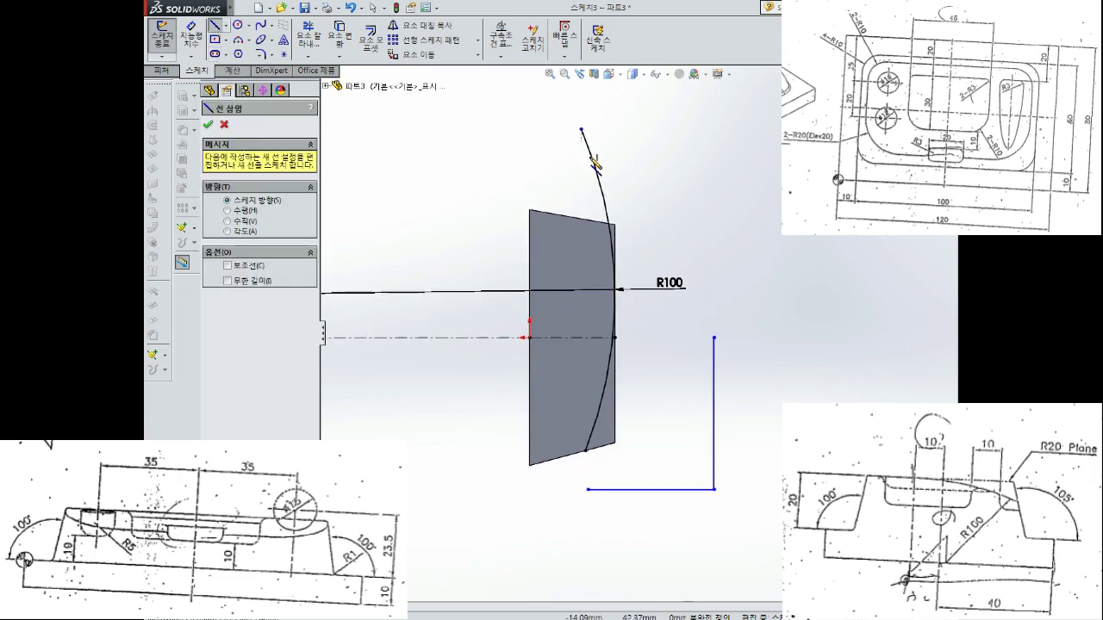
Draw a vertical line from the arc's centreline point up past the arc
{"action": "left_click", "coordinate": [615, 338]}
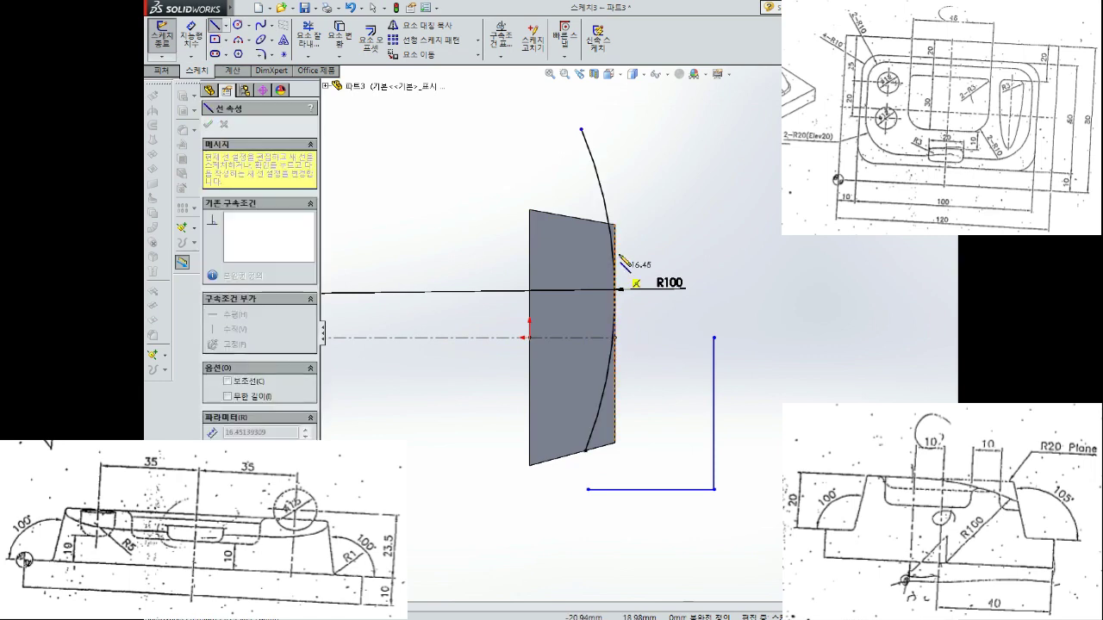
{"action": "left_click", "coordinate": [616, 149]}
{"action": "key", "text": "Escape"}
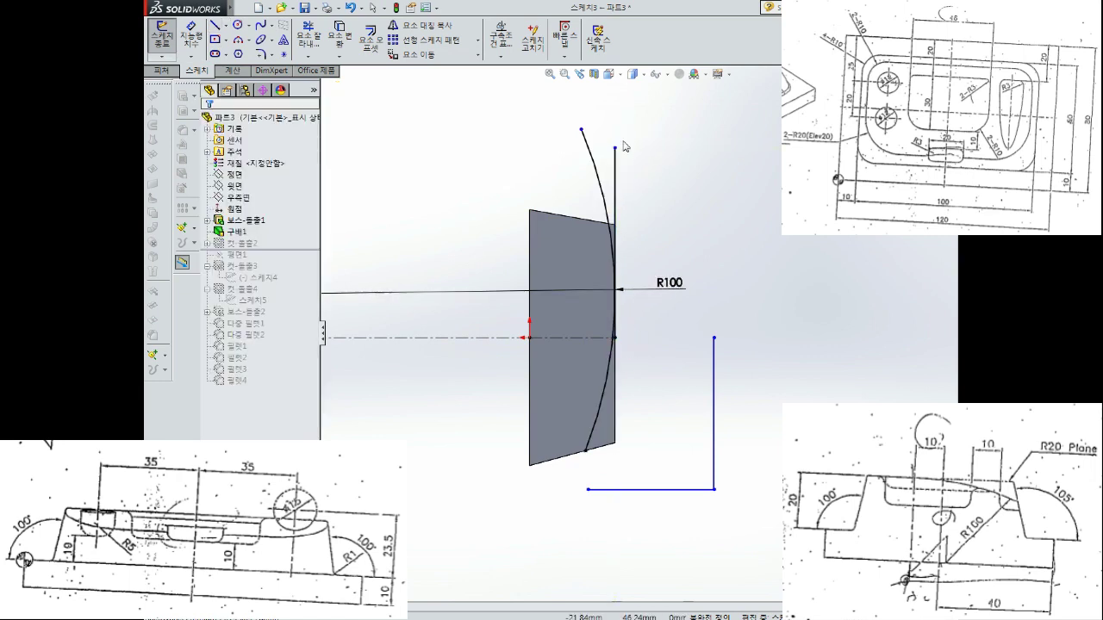
{"action": "scroll", "coordinate": [633, 285], "scroll_direction": "down", "scroll_amount": 2}
{"action": "scroll", "coordinate": [635, 313], "scroll_direction": "down", "scroll_amount": 1}
{"action": "scroll", "coordinate": [629, 301], "scroll_direction": "up", "scroll_amount": 1}
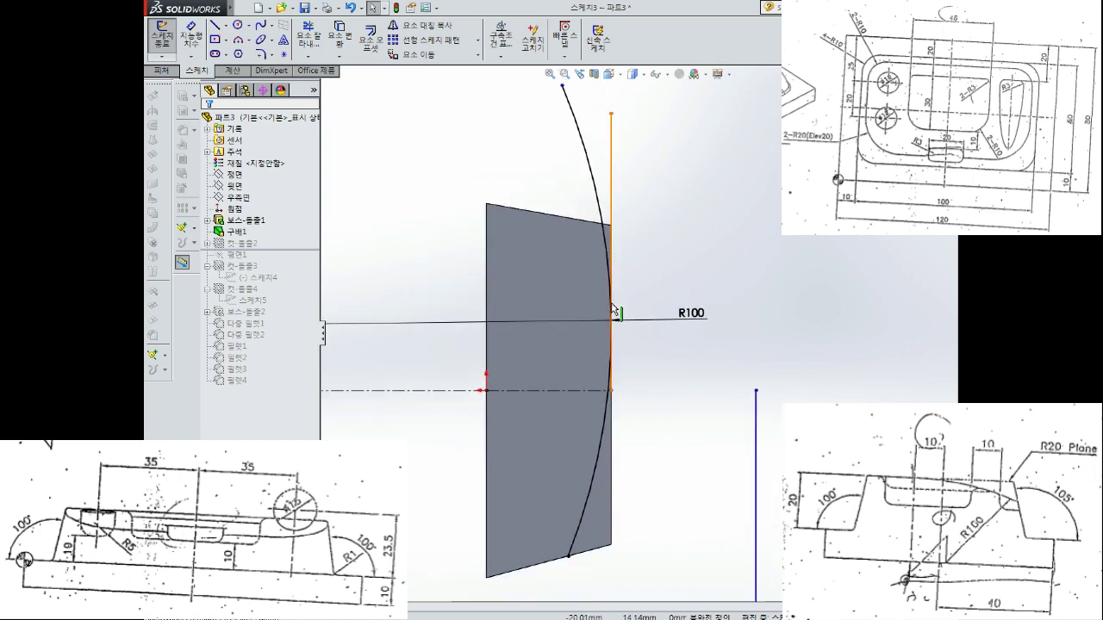
Trim away the part of the arc above the new line
{"action": "left_click", "coordinate": [309, 33]}
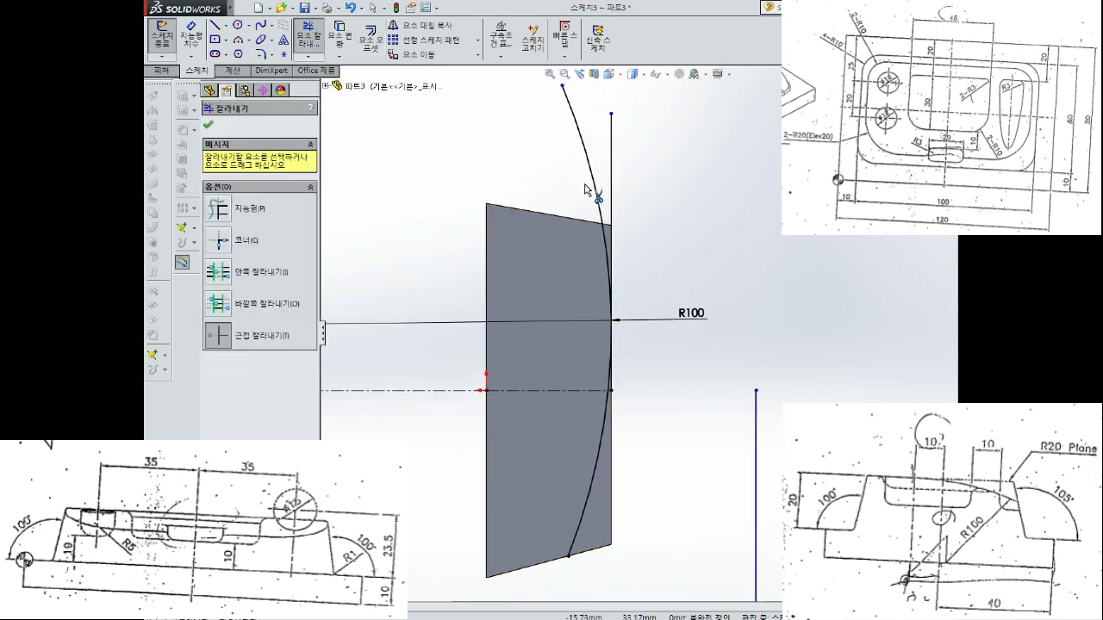
{"action": "left_click", "coordinate": [590, 165]}
{"action": "scroll", "coordinate": [629, 375], "scroll_direction": "down", "scroll_amount": 1}
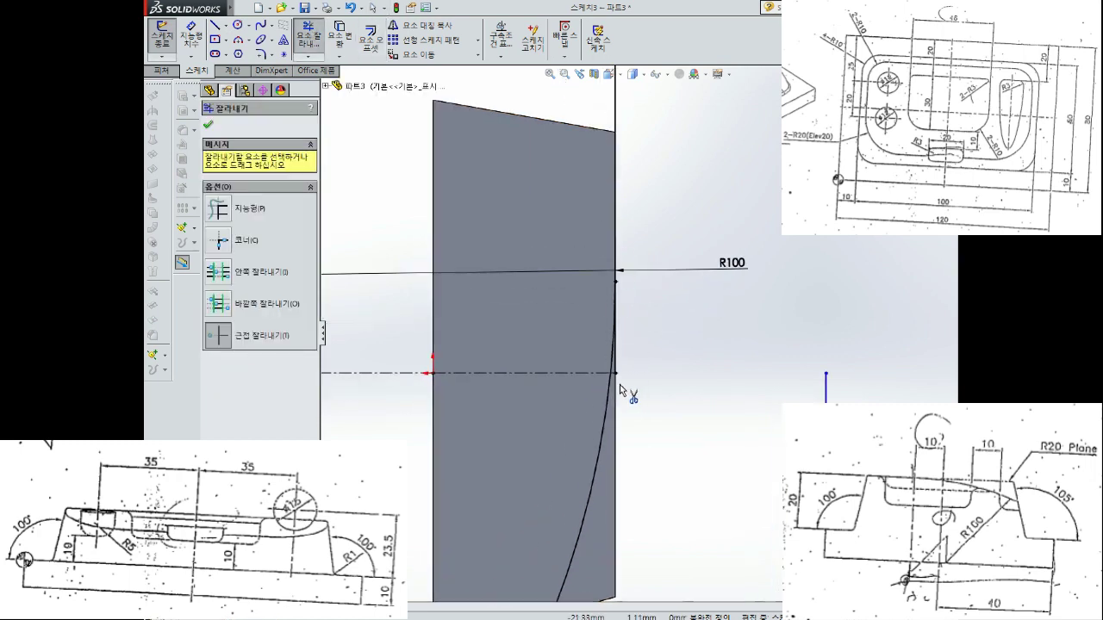
{"action": "scroll", "coordinate": [619, 380], "scroll_direction": "down", "scroll_amount": 2}
{"action": "scroll", "coordinate": [640, 349], "scroll_direction": "up", "scroll_amount": 2}
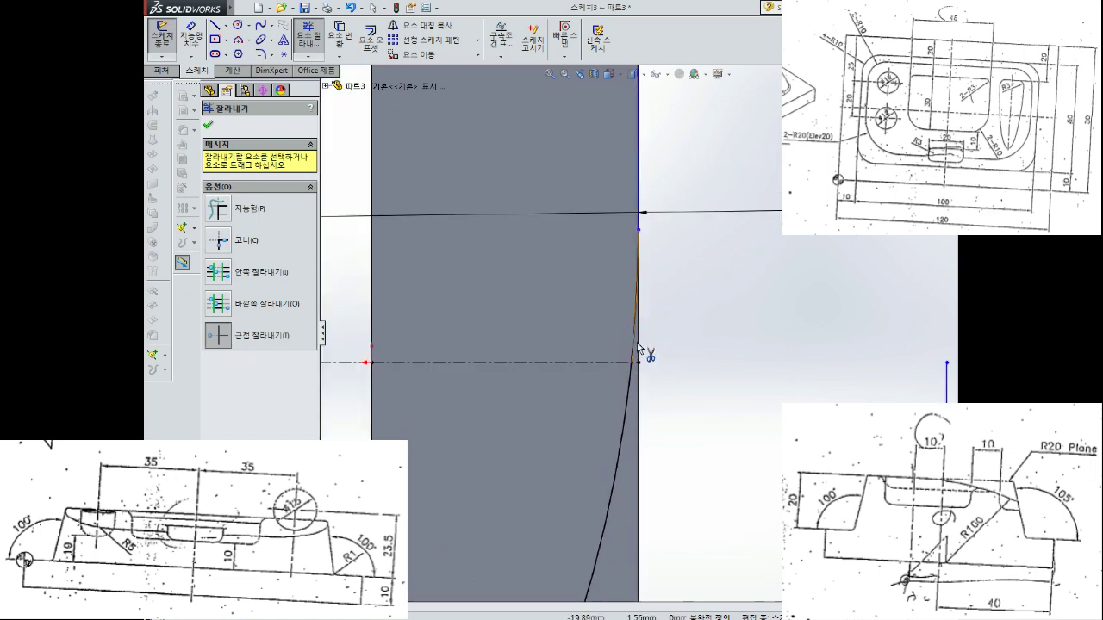
{"action": "scroll", "coordinate": [636, 346], "scroll_direction": "up", "scroll_amount": 2}
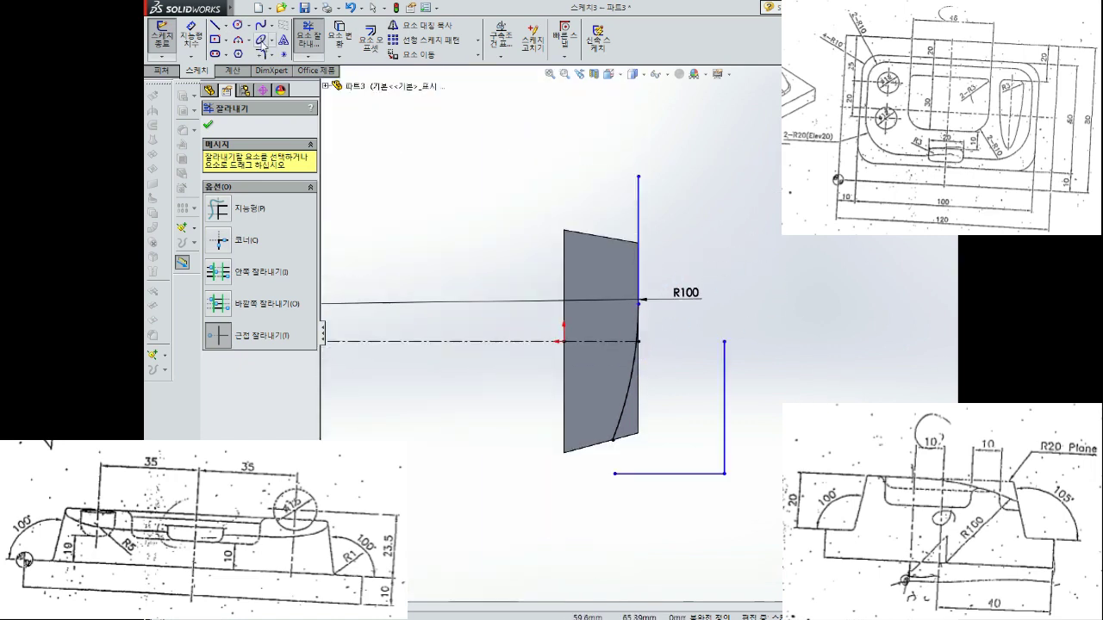
Draw the top edge and right side, then connect the bottom line up to the arc's end
{"action": "left_click", "coordinate": [215, 27]}
{"action": "left_click", "coordinate": [638, 176]}
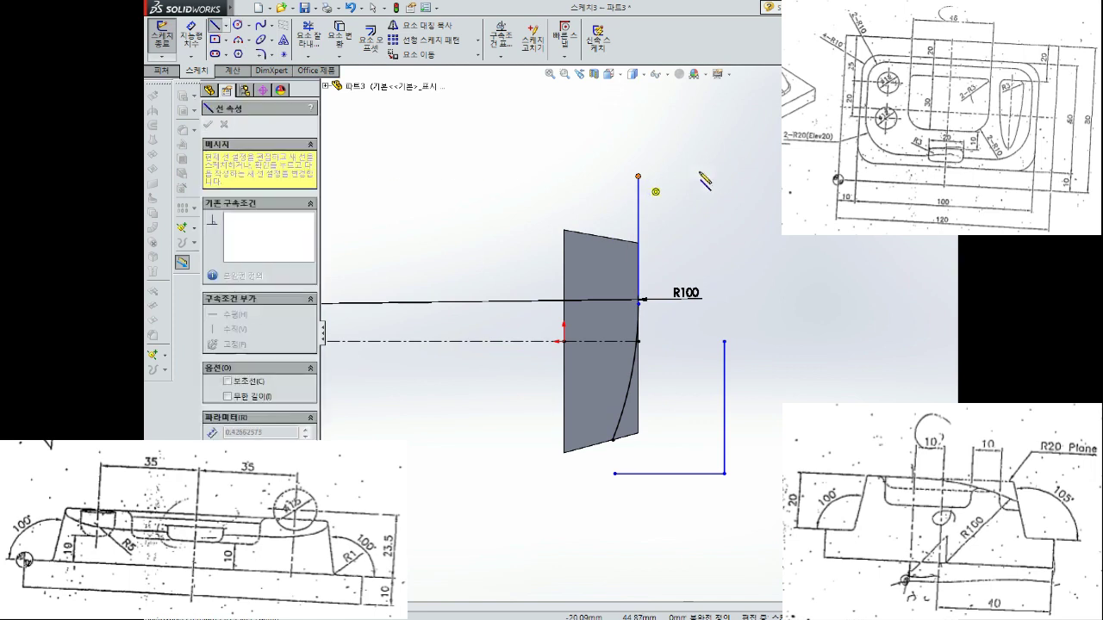
{"action": "left_click", "coordinate": [725, 177]}
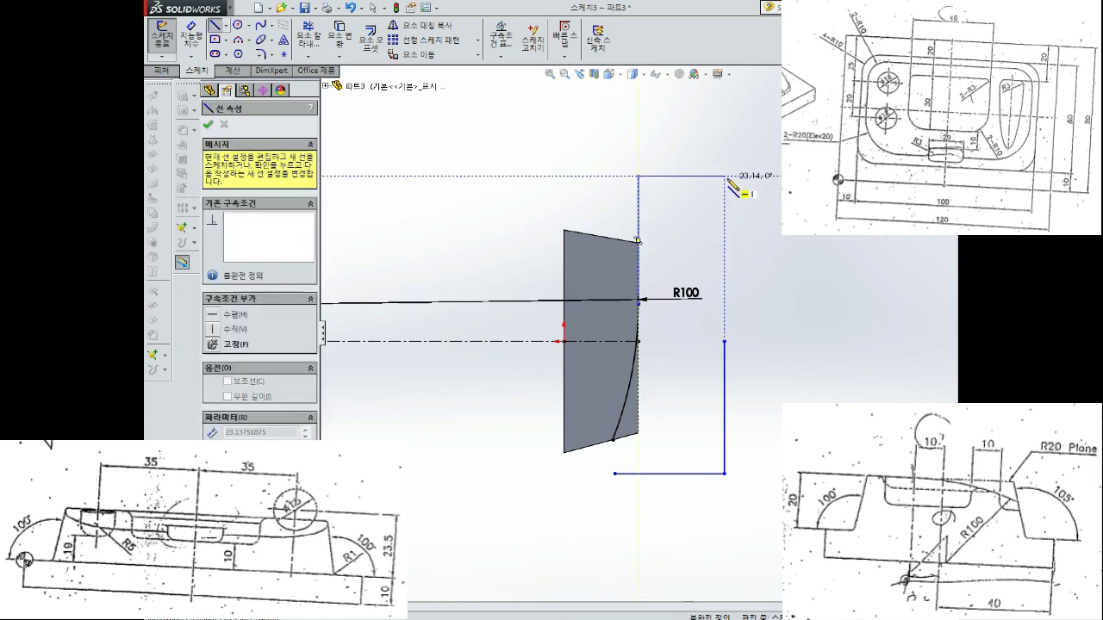
{"action": "double_click", "coordinate": [724, 342]}
{"action": "left_click", "coordinate": [616, 473]}
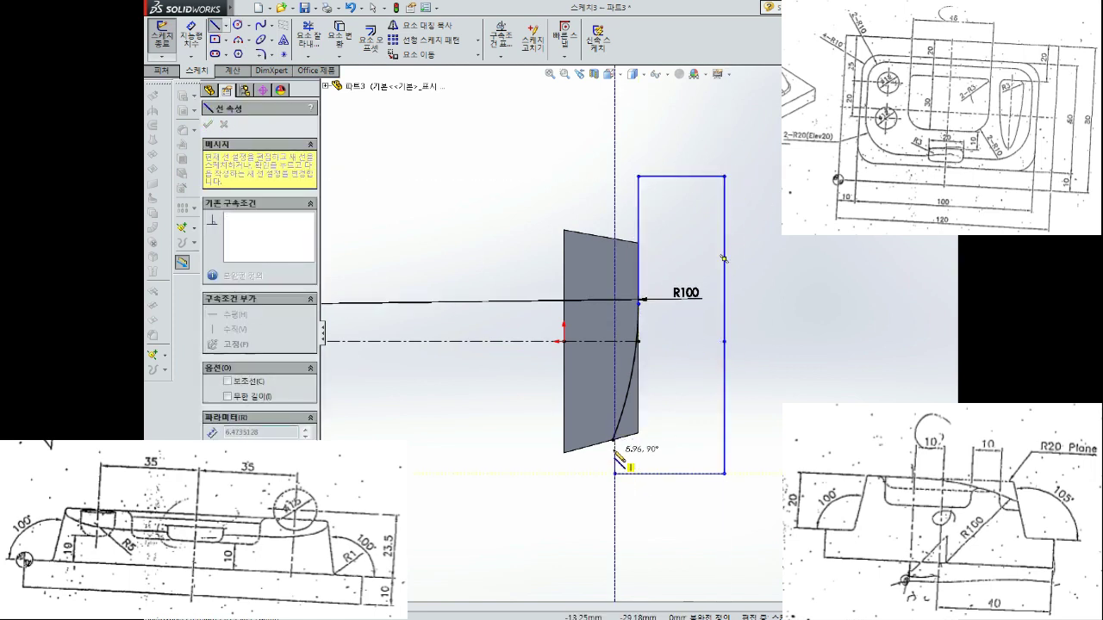
{"action": "left_click", "coordinate": [613, 439]}
{"action": "key", "text": "Escape"}
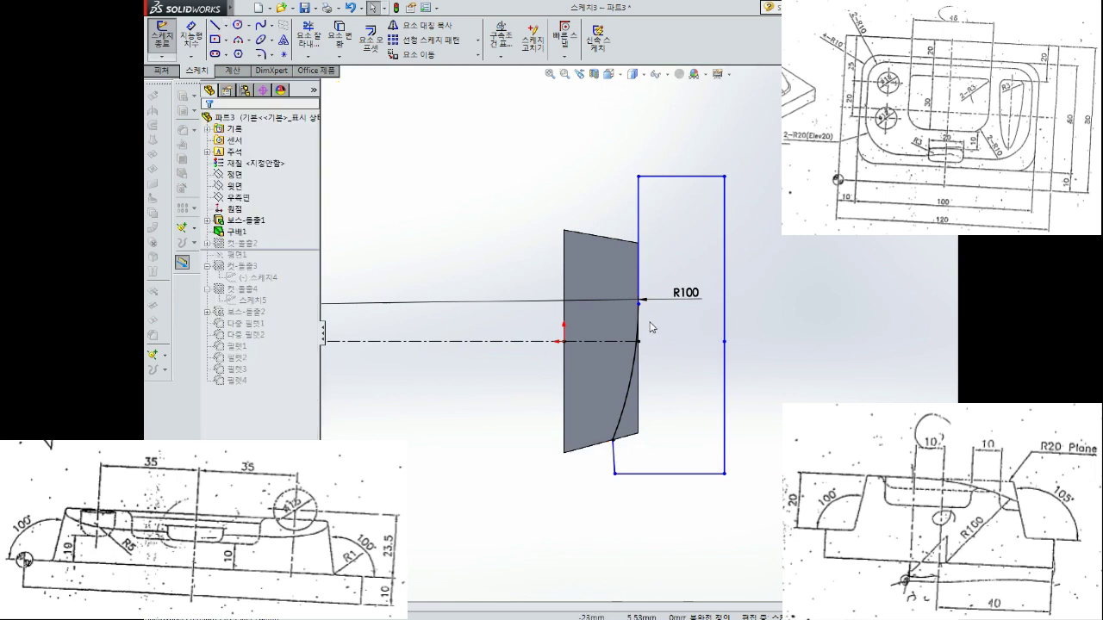
{"action": "scroll", "coordinate": [651, 324], "scroll_direction": "down", "scroll_amount": 2}
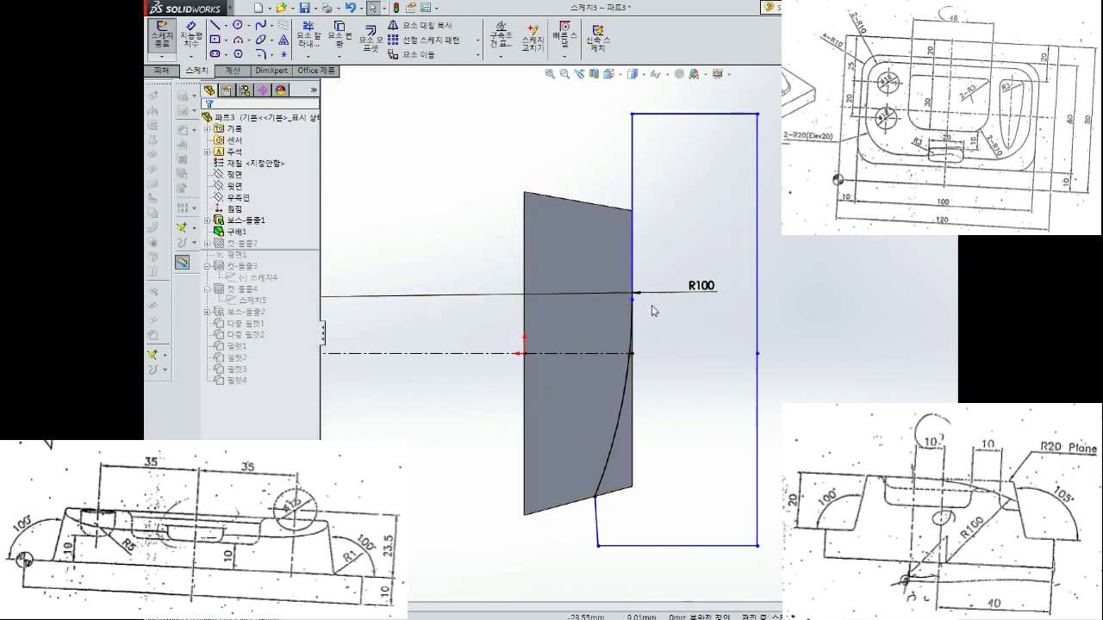
{"action": "scroll", "coordinate": [653, 308], "scroll_direction": "up", "scroll_amount": 1}
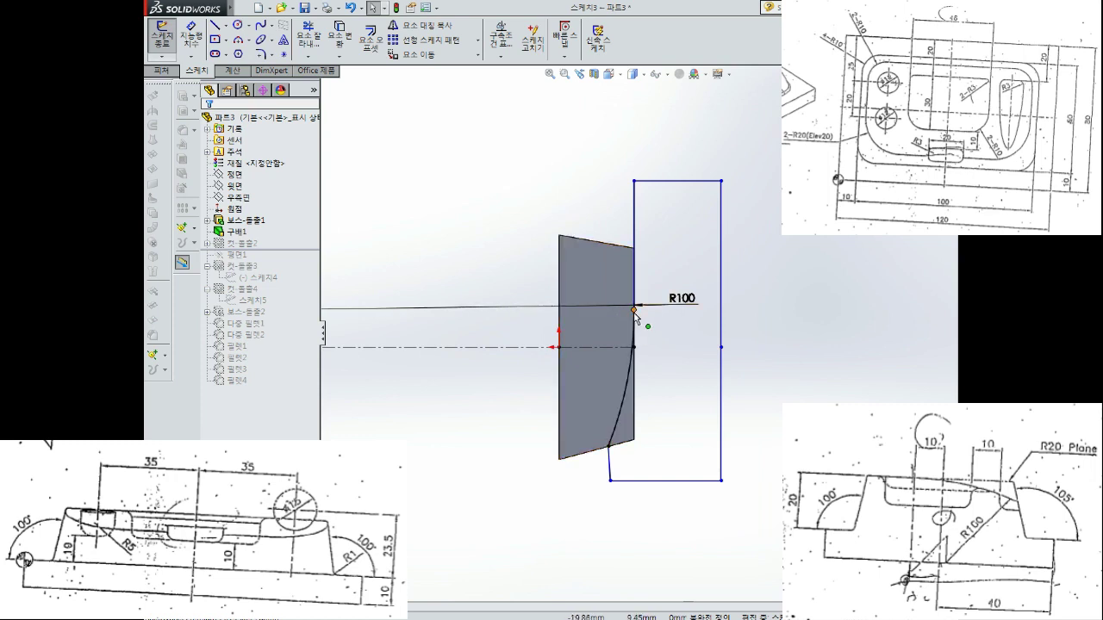
Add a Fix relation to the arc endpoint at the R100 dimension
{"action": "left_click", "coordinate": [635, 310]}
{"action": "left_click", "coordinate": [669, 252]}
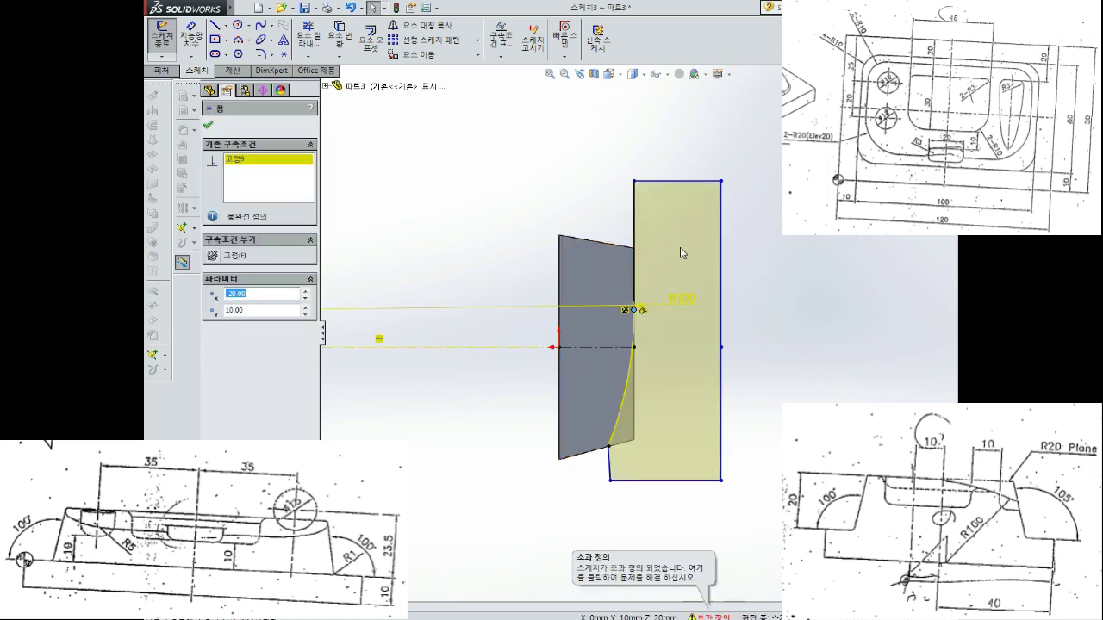
{"action": "left_click", "coordinate": [338, 183]}
{"action": "scroll", "coordinate": [479, 226], "scroll_direction": "up", "scroll_amount": 2}
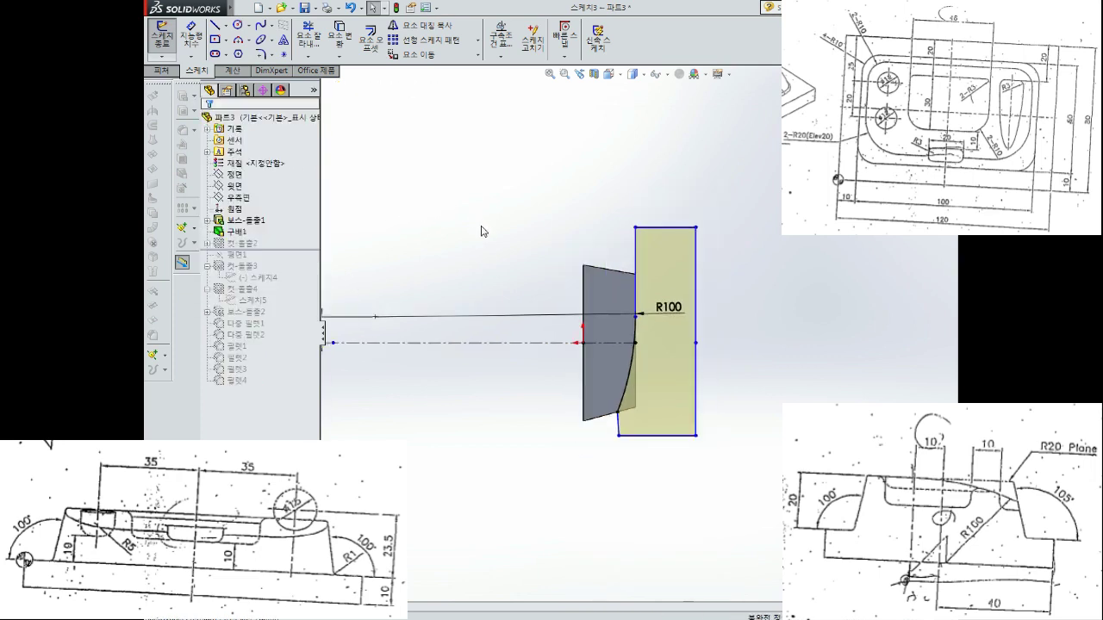
{"action": "scroll", "coordinate": [480, 276], "scroll_direction": "down", "scroll_amount": 3}
{"action": "scroll", "coordinate": [524, 320], "scroll_direction": "up", "scroll_amount": 3}
{"action": "scroll", "coordinate": [655, 353], "scroll_direction": "up", "scroll_amount": 2}
{"action": "scroll", "coordinate": [682, 383], "scroll_direction": "down", "scroll_amount": 2}
{"action": "scroll", "coordinate": [682, 383], "scroll_direction": "down", "scroll_amount": 2}
{"action": "scroll", "coordinate": [681, 383], "scroll_direction": "up", "scroll_amount": 4}
View the sketch plane Normal To and exit the 컷-돌출2 sketch to rebuild the cut
{"action": "mouse_move", "coordinate": [682, 384]}
{"action": "middle_mouse_down"}
{"action": "mouse_move", "coordinate": [787, 330]}
{"action": "mouse_move", "coordinate": [548, 273]}
{"action": "mouse_move", "coordinate": [802, 350]}
{"action": "middle_mouse_up"}
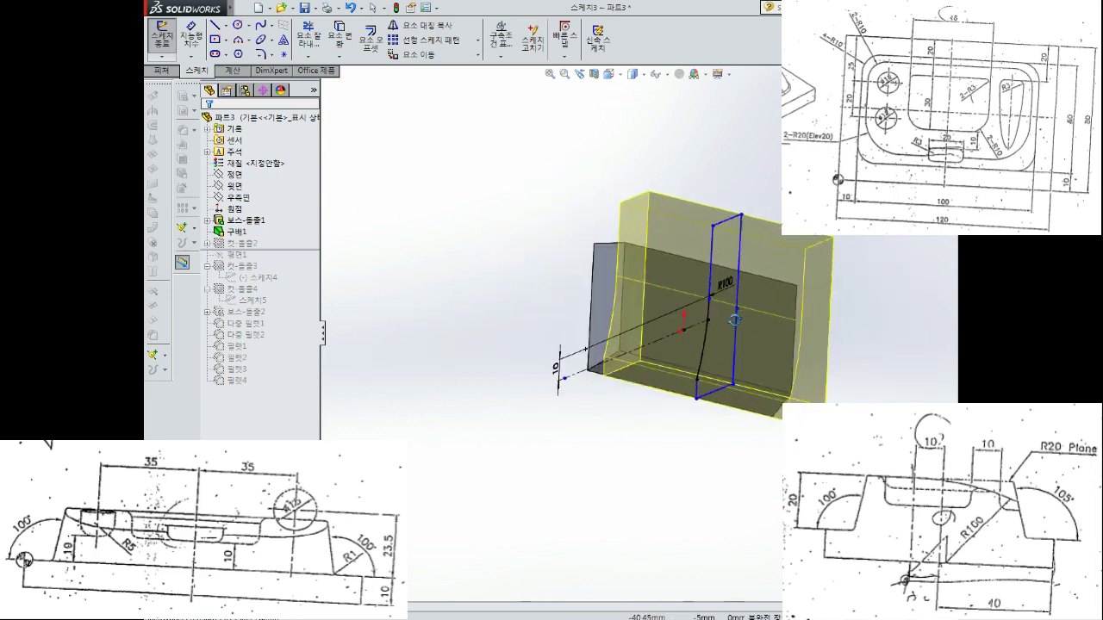
{"action": "scroll", "coordinate": [802, 350], "scroll_direction": "down", "scroll_amount": 2}
{"action": "mouse_move", "coordinate": [707, 357]}
{"action": "middle_mouse_down"}
{"action": "mouse_move", "coordinate": [701, 315]}
{"action": "mouse_move", "coordinate": [715, 343]}
{"action": "middle_mouse_up"}
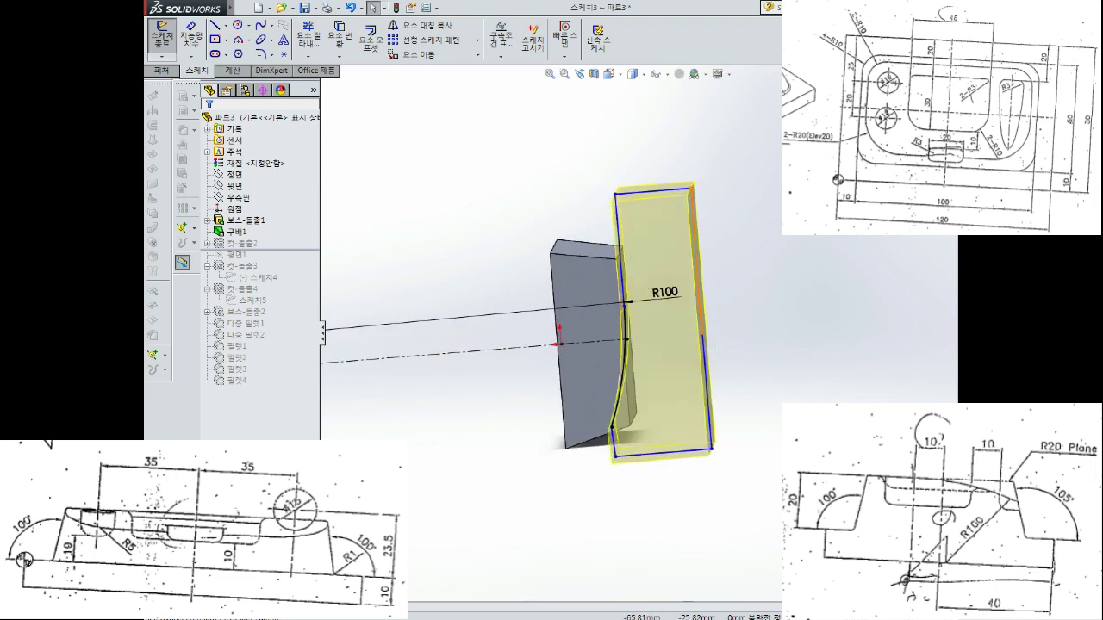
{"action": "key", "text": "ctrl+8"}
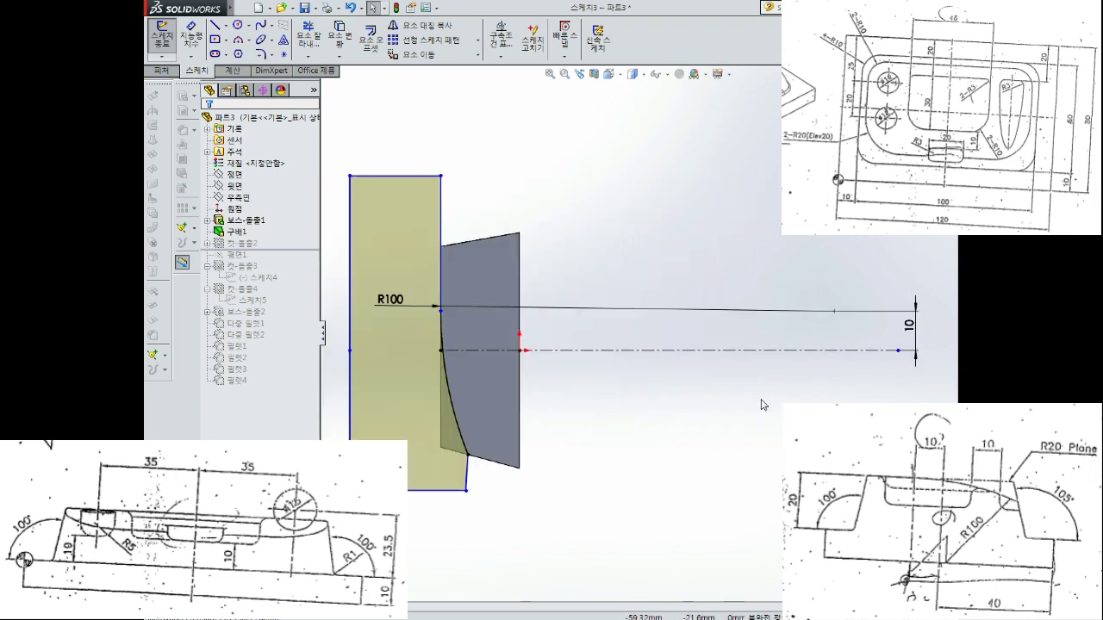
{"action": "key", "text": "ctrl+8"}
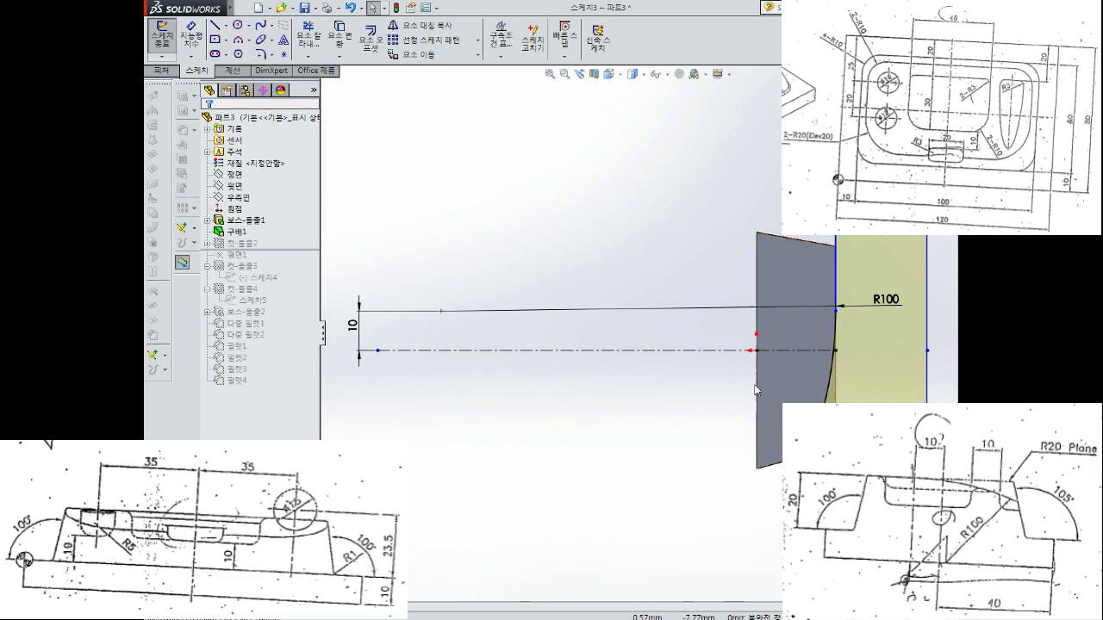
{"action": "scroll", "coordinate": [676, 373], "scroll_direction": "up", "scroll_amount": 1}
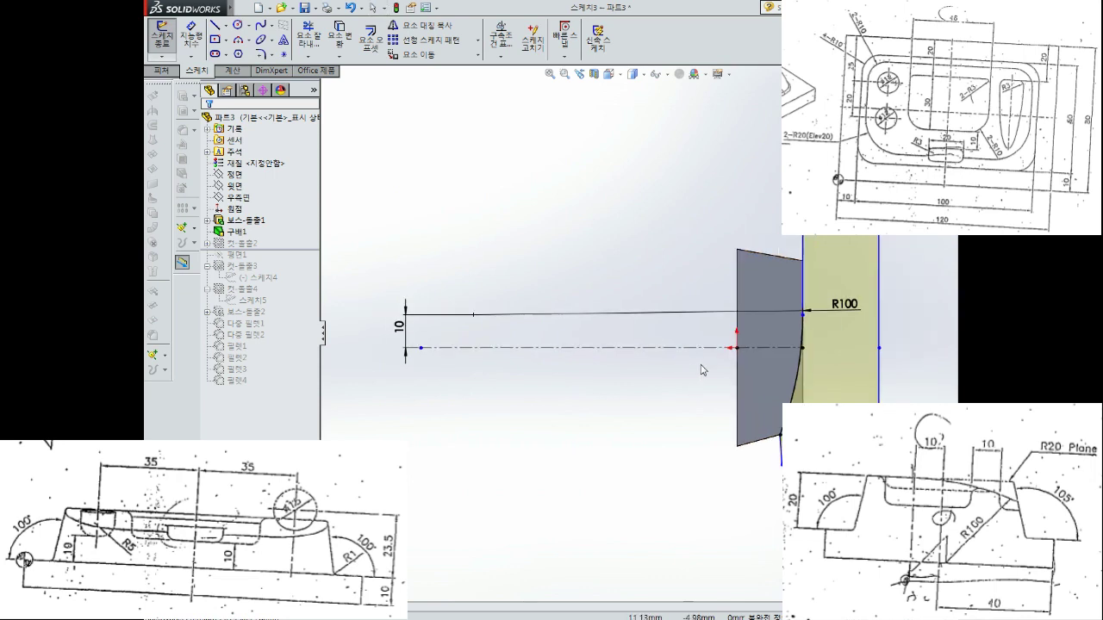
{"action": "key", "text": "Escape"}
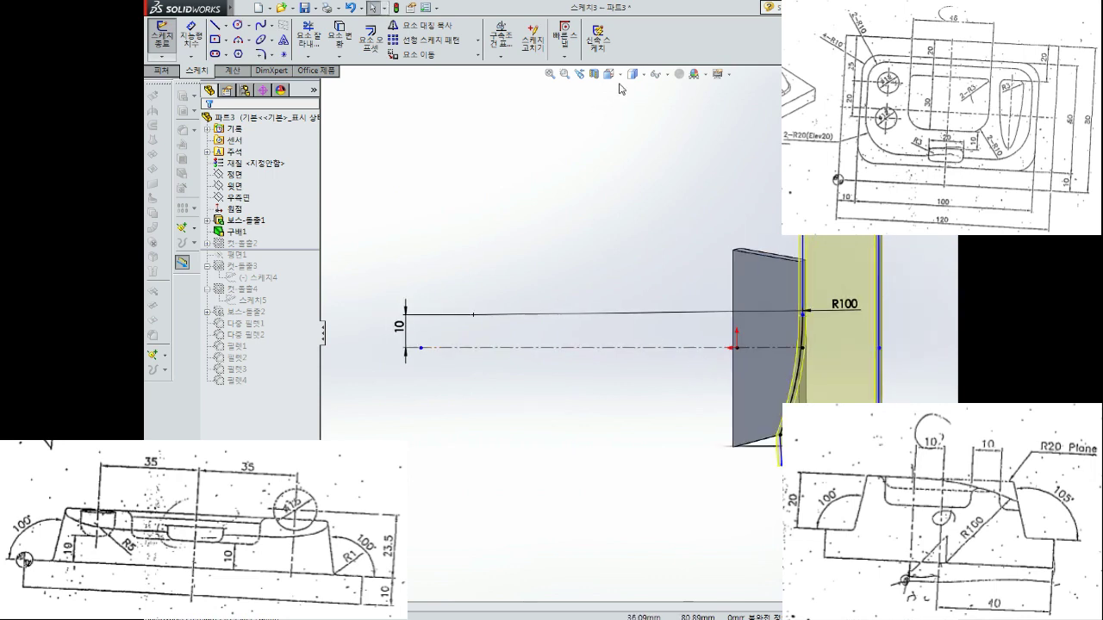
{"action": "left_click", "coordinate": [621, 76]}
{"action": "left_click", "coordinate": [671, 140]}
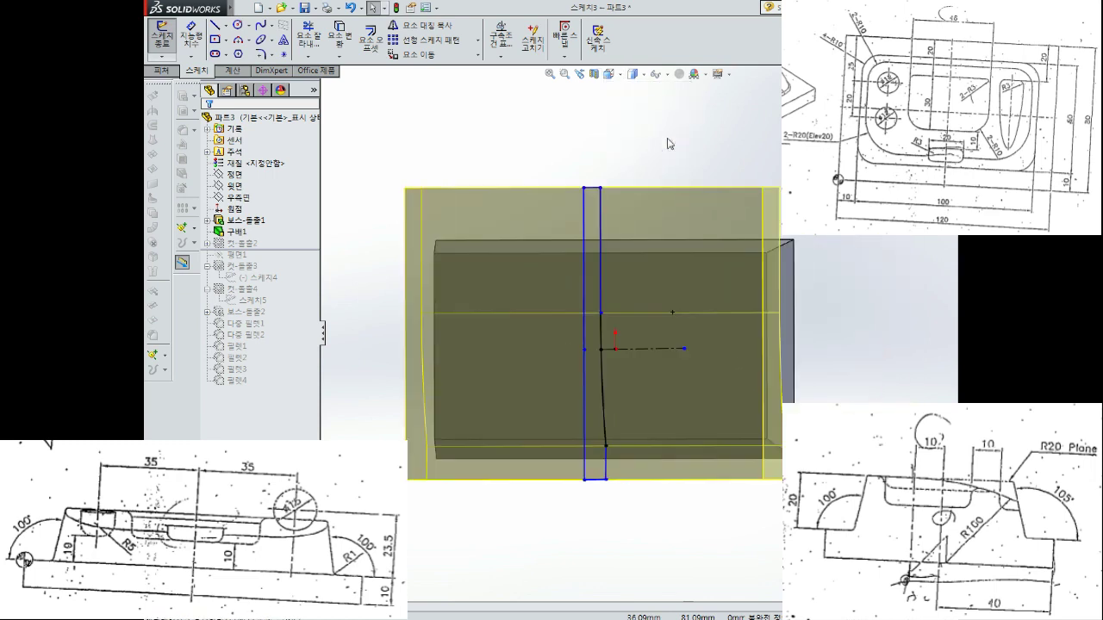
{"action": "key", "text": "ctrl+8"}
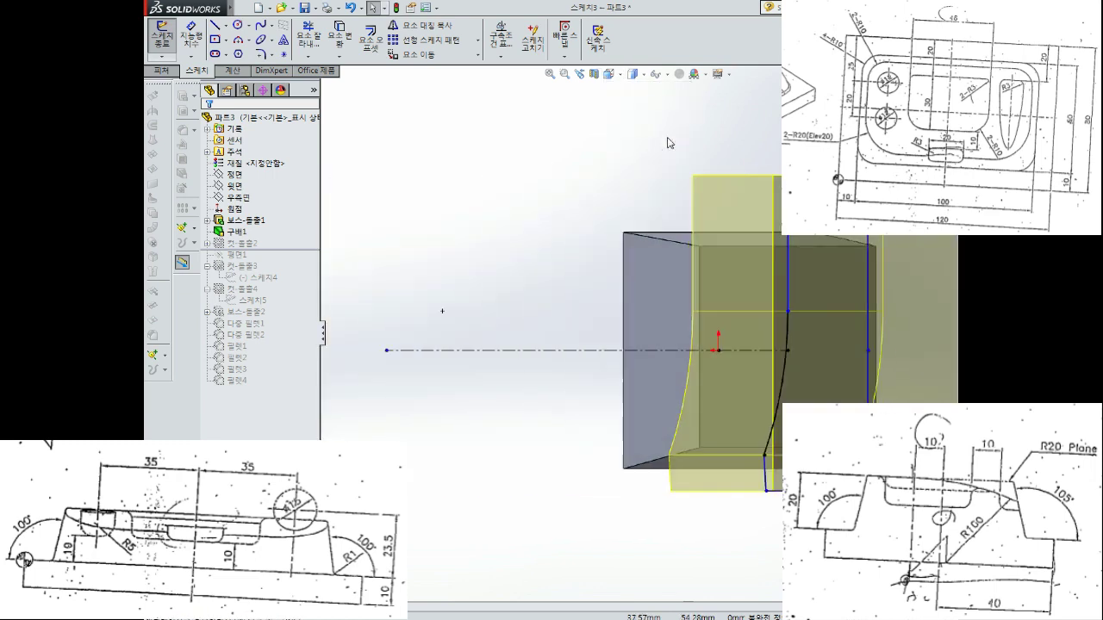
{"action": "scroll", "coordinate": [827, 298], "scroll_direction": "up", "scroll_amount": 3}
{"action": "scroll", "coordinate": [801, 332], "scroll_direction": "down", "scroll_amount": 3}
{"action": "scroll", "coordinate": [780, 392], "scroll_direction": "down", "scroll_amount": 2}
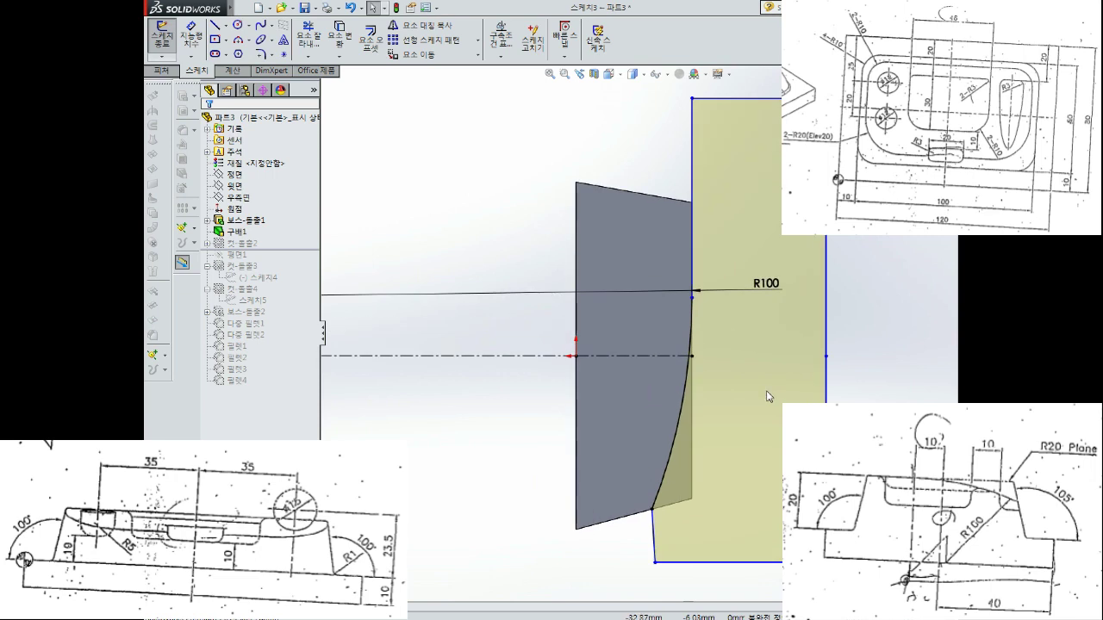
{"action": "scroll", "coordinate": [737, 289], "scroll_direction": "up", "scroll_amount": 3}
{"action": "key", "text": "ctrl+b"}
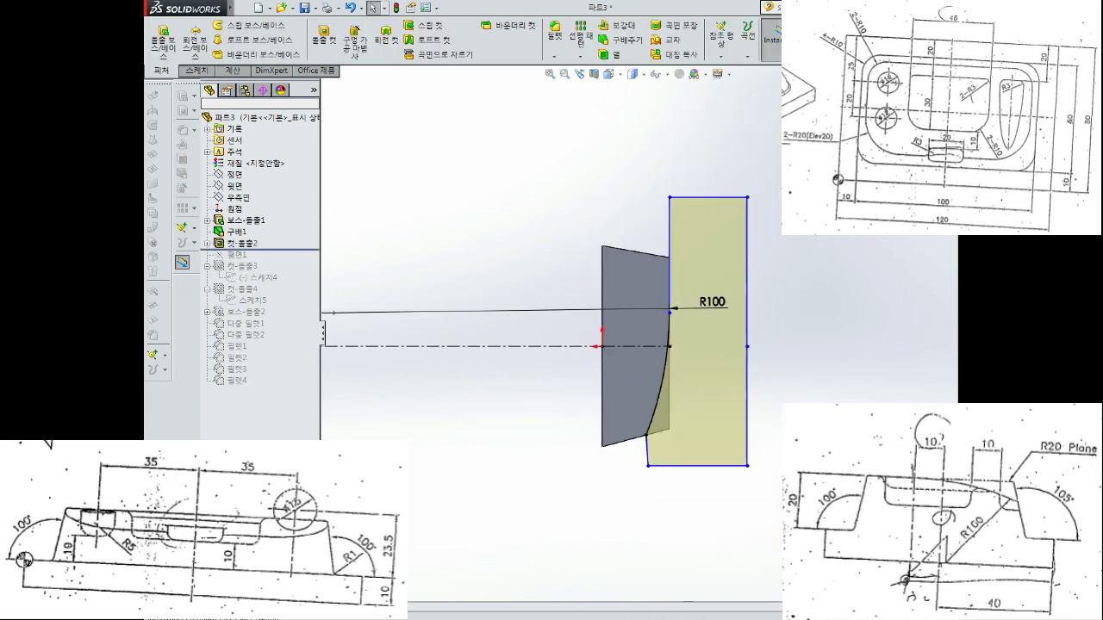
Drag the rollback bar to the tree's bottom and orbit to inspect the rebuilt block
{"action": "mouse_move", "coordinate": [741, 328]}
{"action": "middle_mouse_down"}
{"action": "mouse_move", "coordinate": [604, 296]}
{"action": "mouse_move", "coordinate": [638, 253]}
{"action": "mouse_move", "coordinate": [629, 257]}
{"action": "middle_mouse_up"}
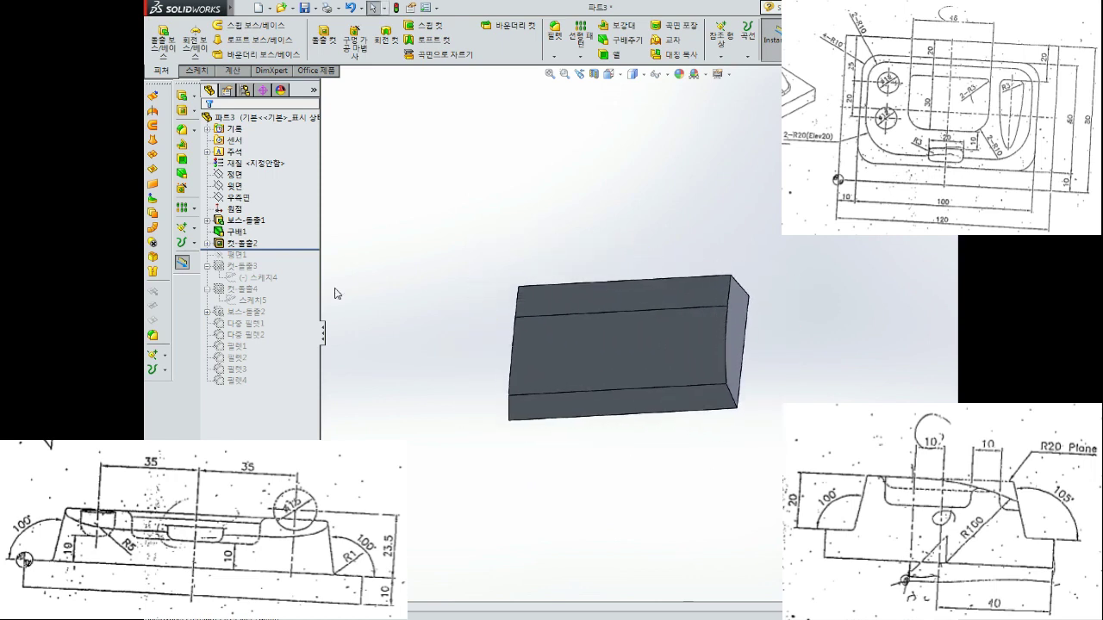
{"action": "left_click_drag", "start_coordinate": [298, 251], "coordinate": [304, 303]}
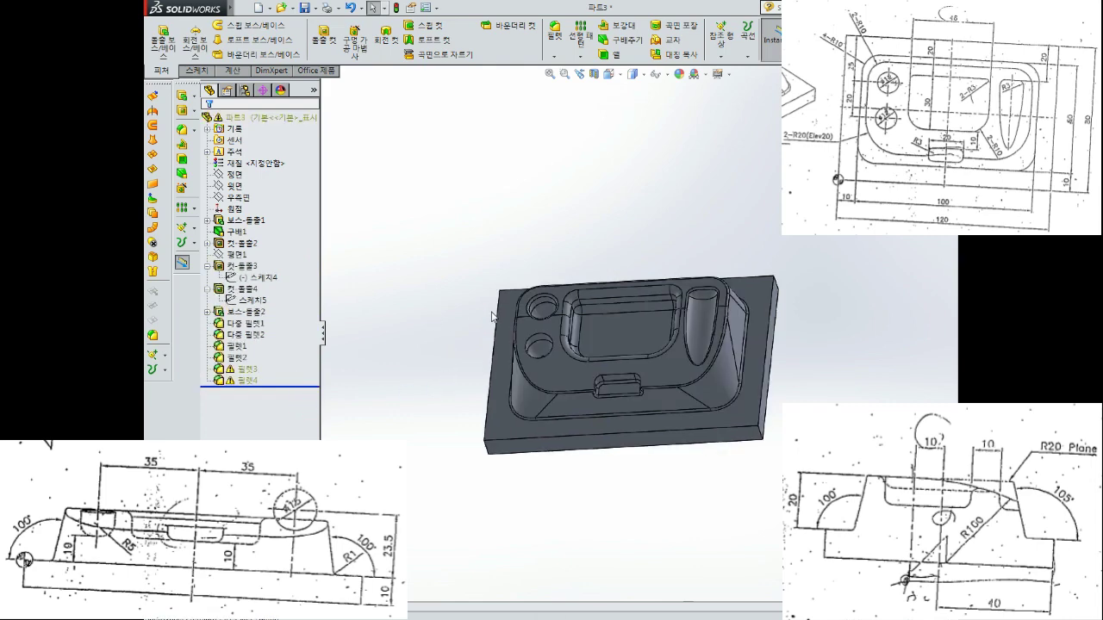
{"action": "middle_click_drag", "start_coordinate": [510, 271], "coordinate": [547, 249]}
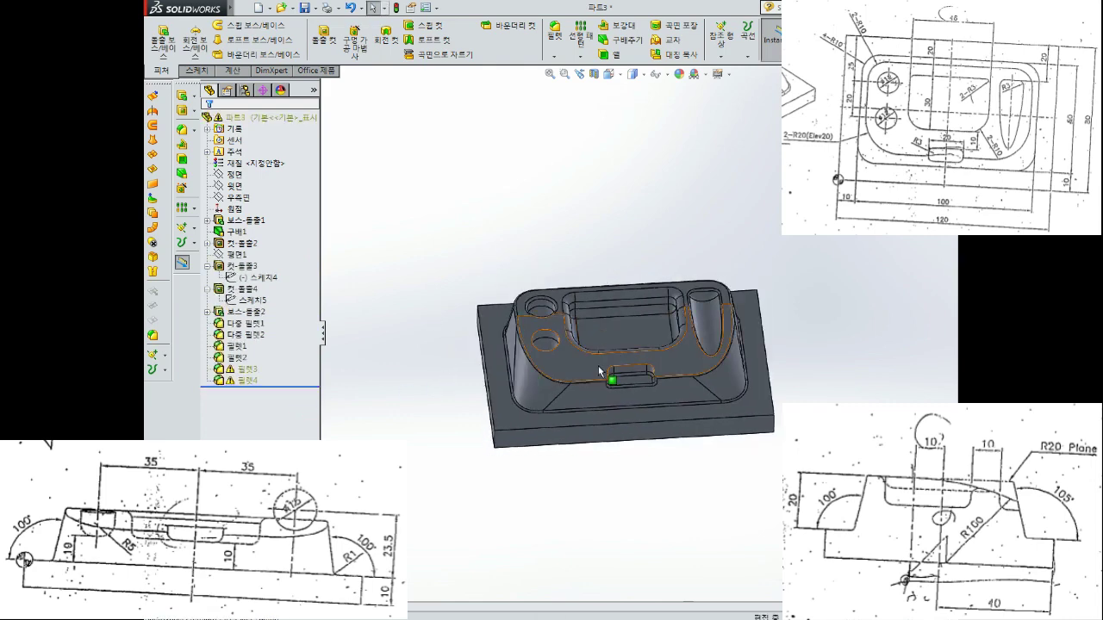
{"action": "scroll", "coordinate": [598, 365], "scroll_direction": "down", "scroll_amount": 3}
{"action": "scroll", "coordinate": [598, 365], "scroll_direction": "up", "scroll_amount": 3}
{"action": "middle_click_drag", "start_coordinate": [670, 398], "coordinate": [734, 335]}
{"action": "scroll", "coordinate": [711, 337], "scroll_direction": "up", "scroll_amount": 3}
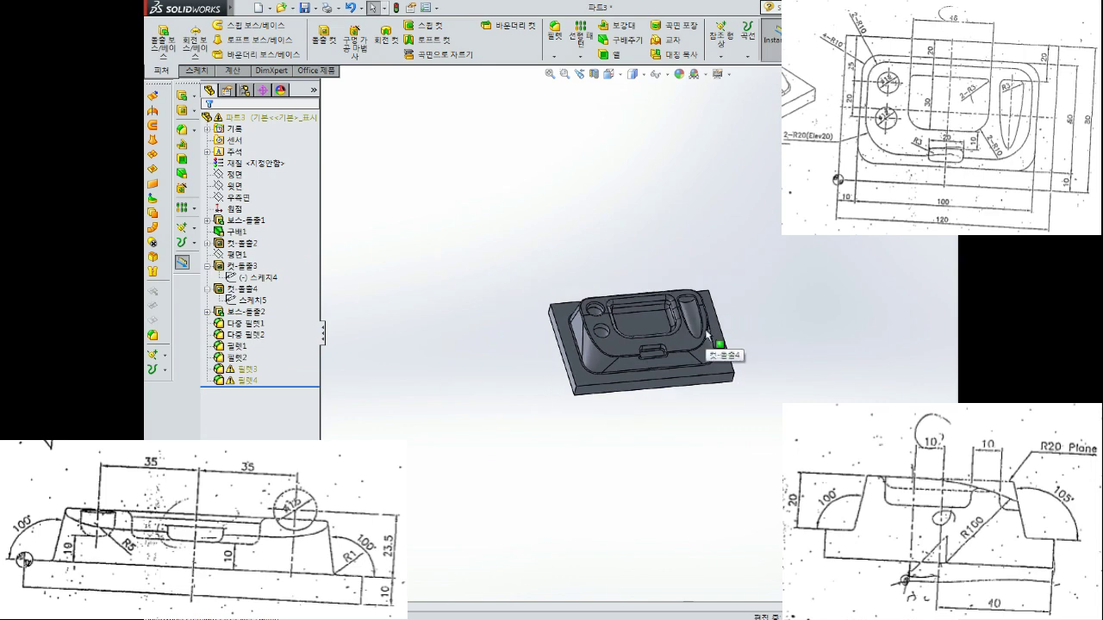
{"action": "scroll", "coordinate": [712, 337], "scroll_direction": "down", "scroll_amount": 3}
{"action": "left_click", "coordinate": [245, 369]}
Edit the 3 mm fillet 필렛3 and delete its missing edge from Items to Fillet
{"action": "right_click", "coordinate": [246, 369]}
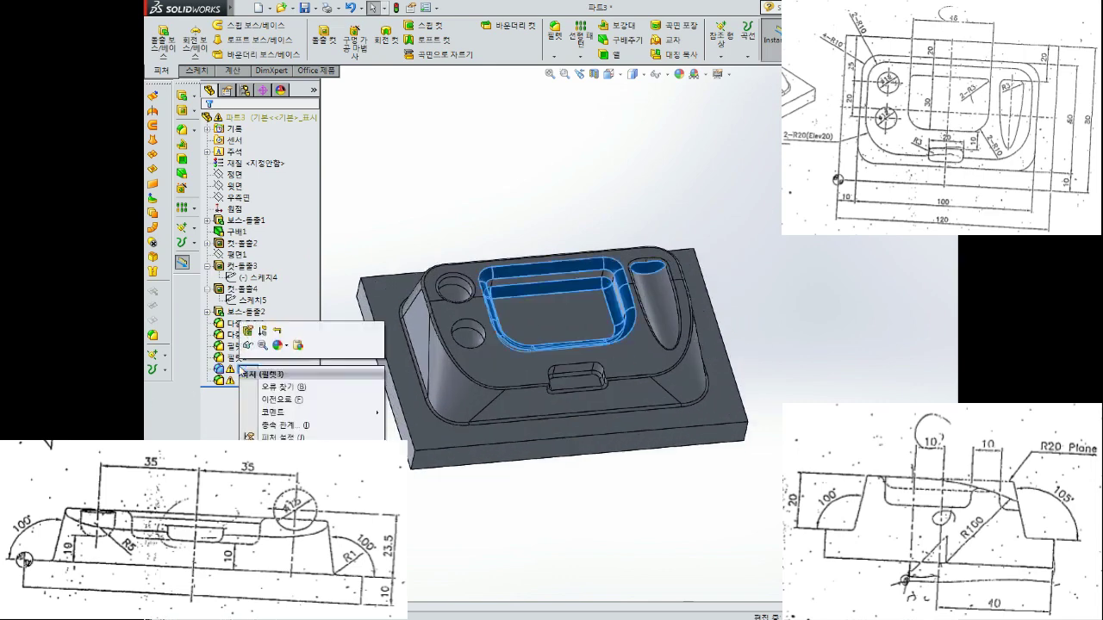
{"action": "right_click", "coordinate": [245, 370]}
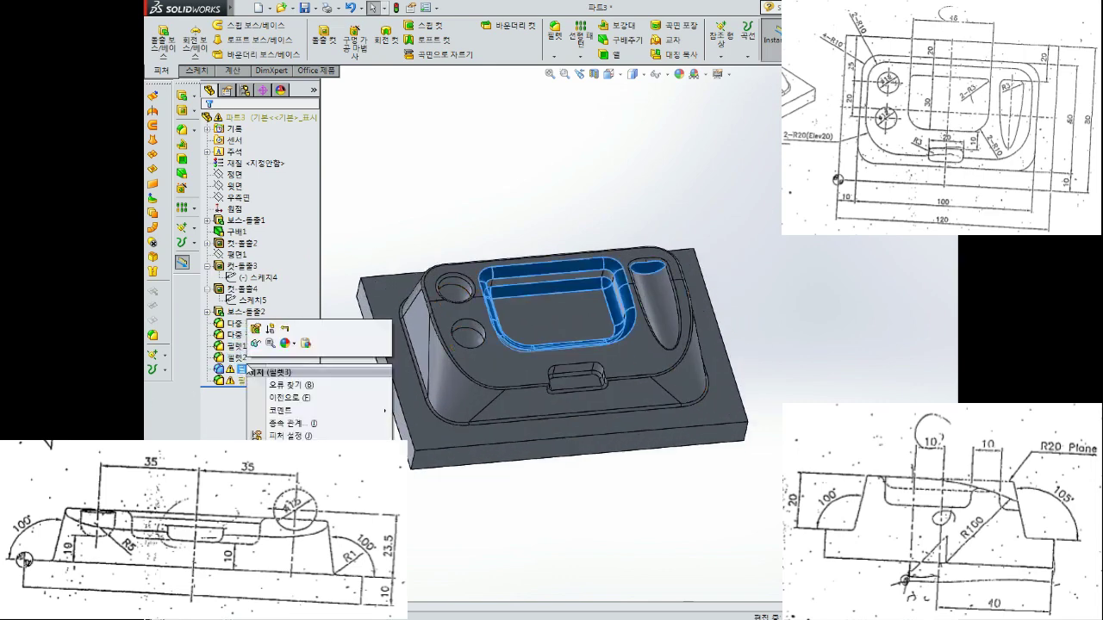
{"action": "left_click", "coordinate": [255, 335]}
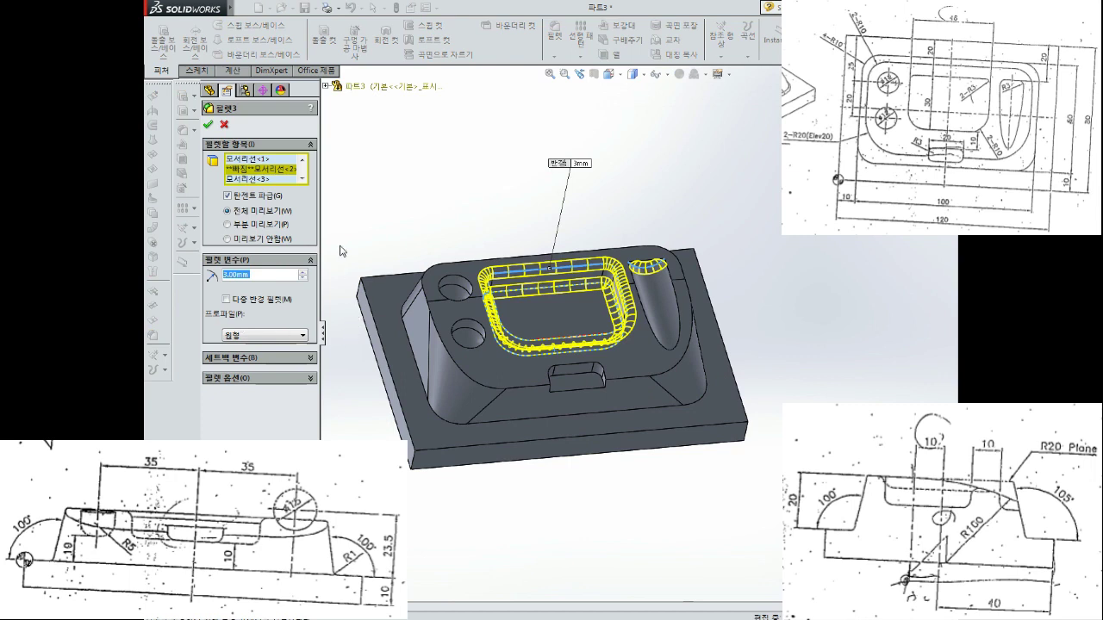
{"action": "left_click", "coordinate": [259, 171]}
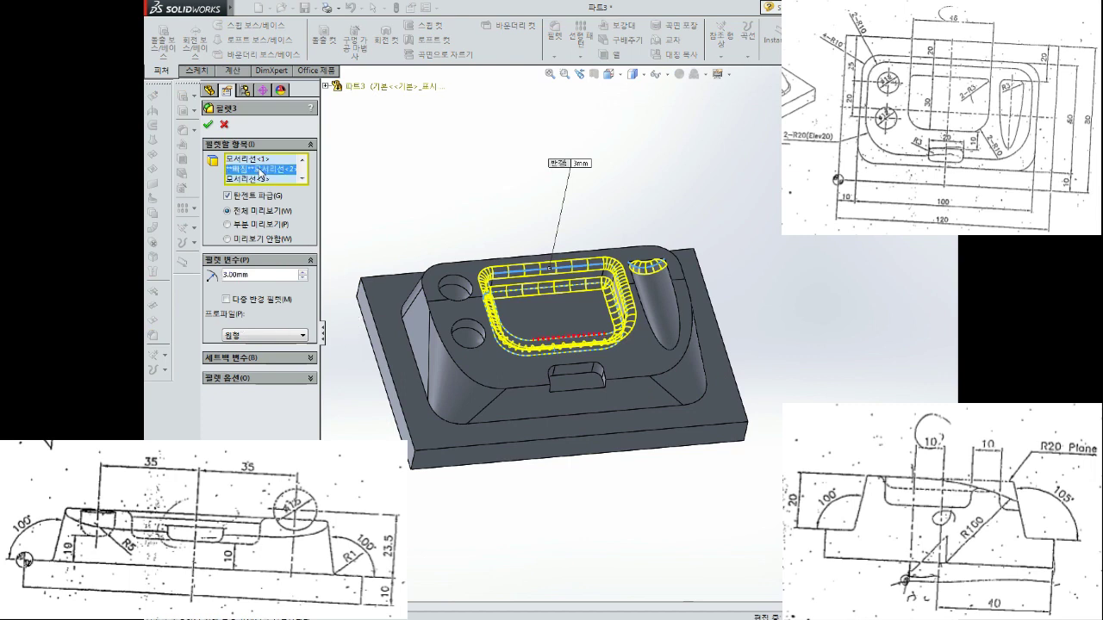
{"action": "right_click", "coordinate": [258, 171]}
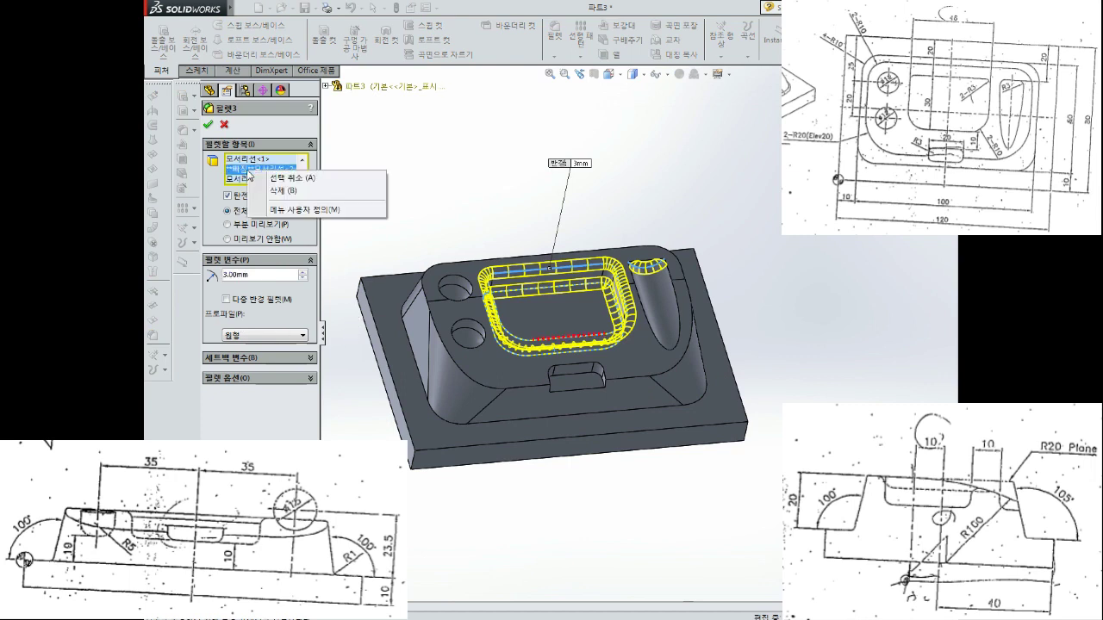
{"action": "left_click", "coordinate": [296, 198]}
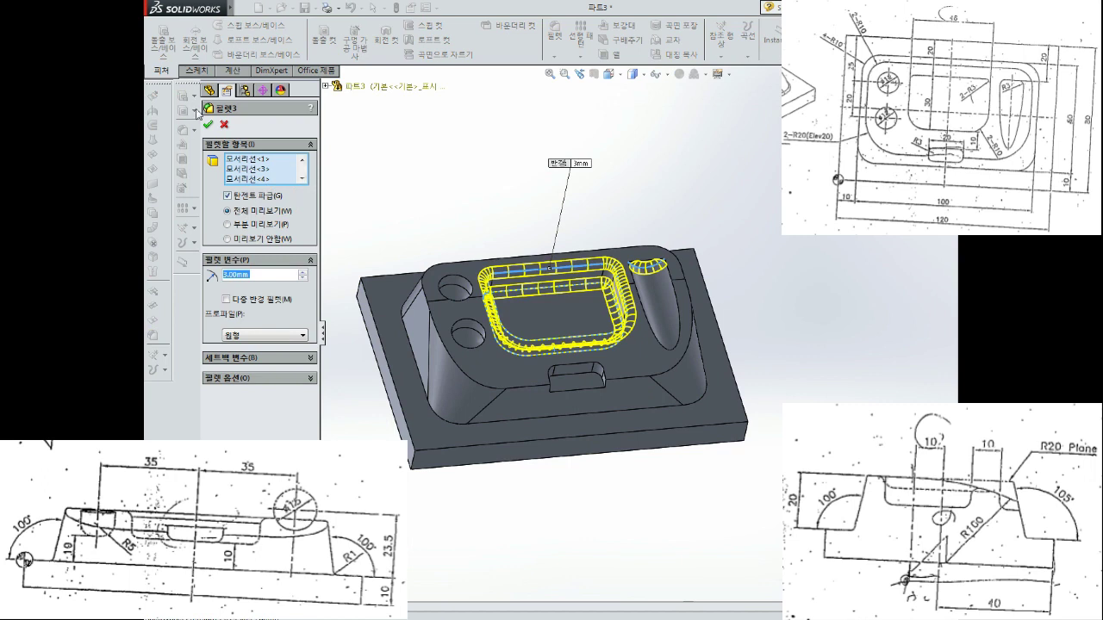
{"action": "left_click", "coordinate": [209, 126]}
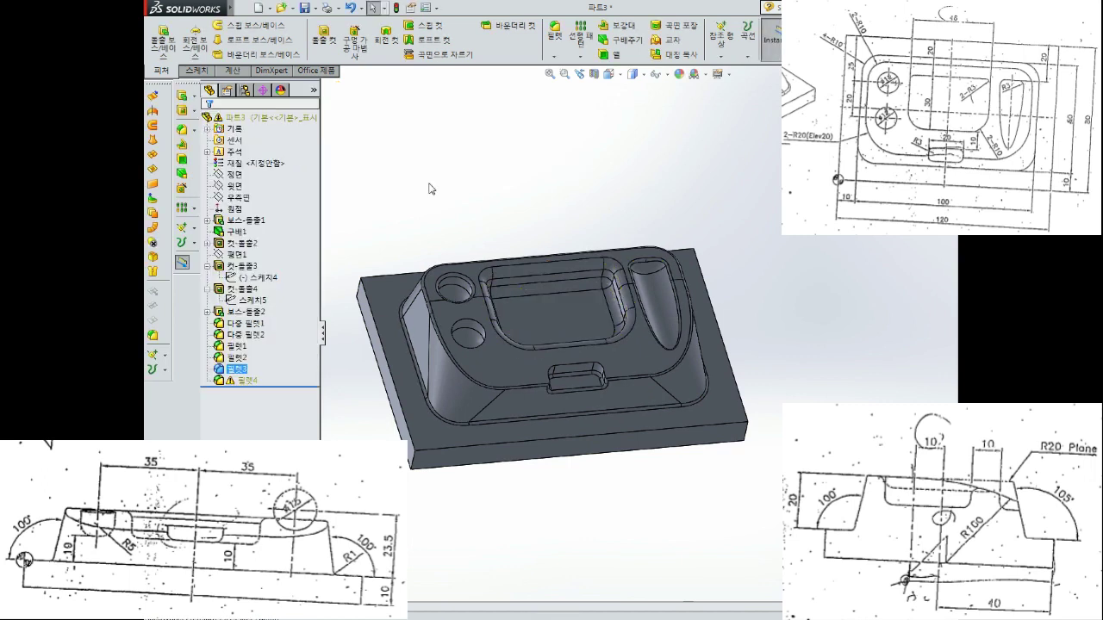
{"action": "right_click", "coordinate": [244, 380]}
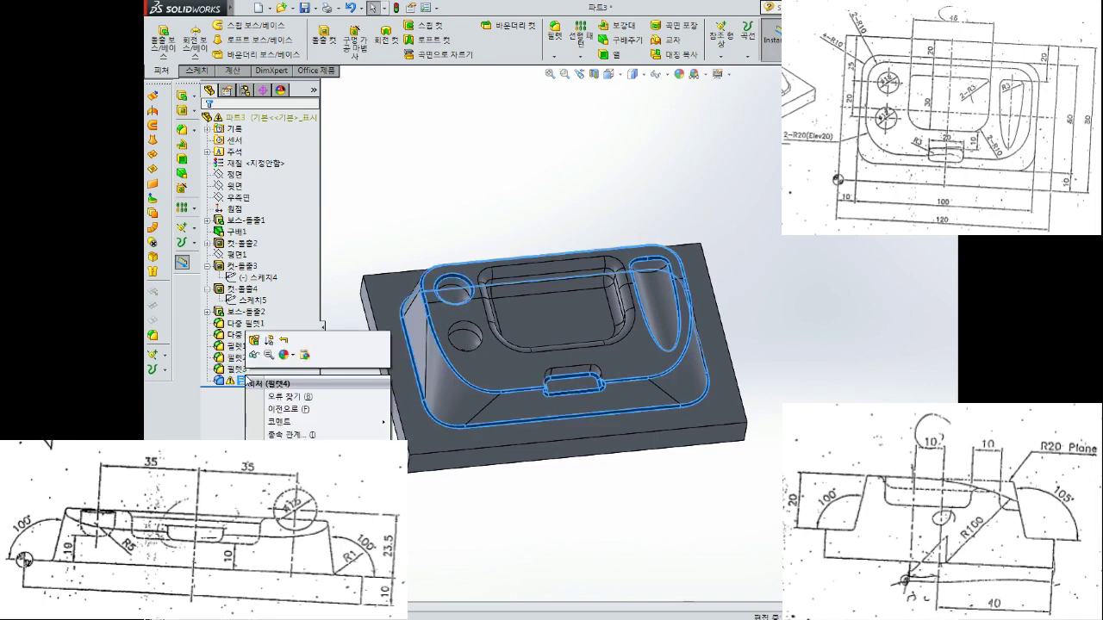
Remove the two missing edges from the 1 mm fillet 필렛4 and accept the warning
{"action": "left_click", "coordinate": [255, 340]}
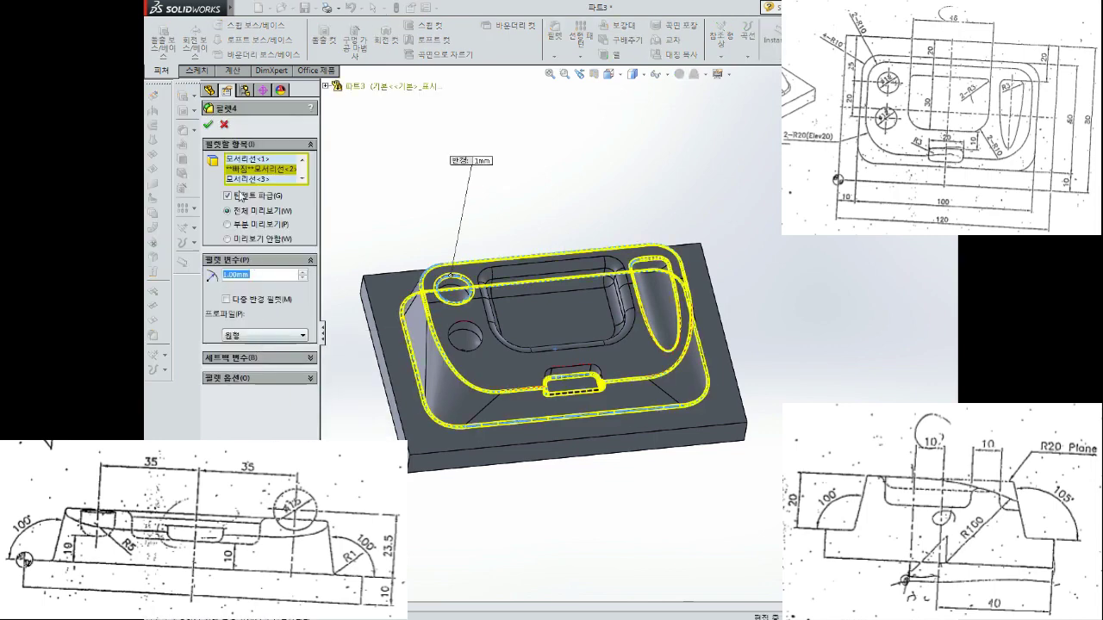
{"action": "left_click", "coordinate": [246, 173]}
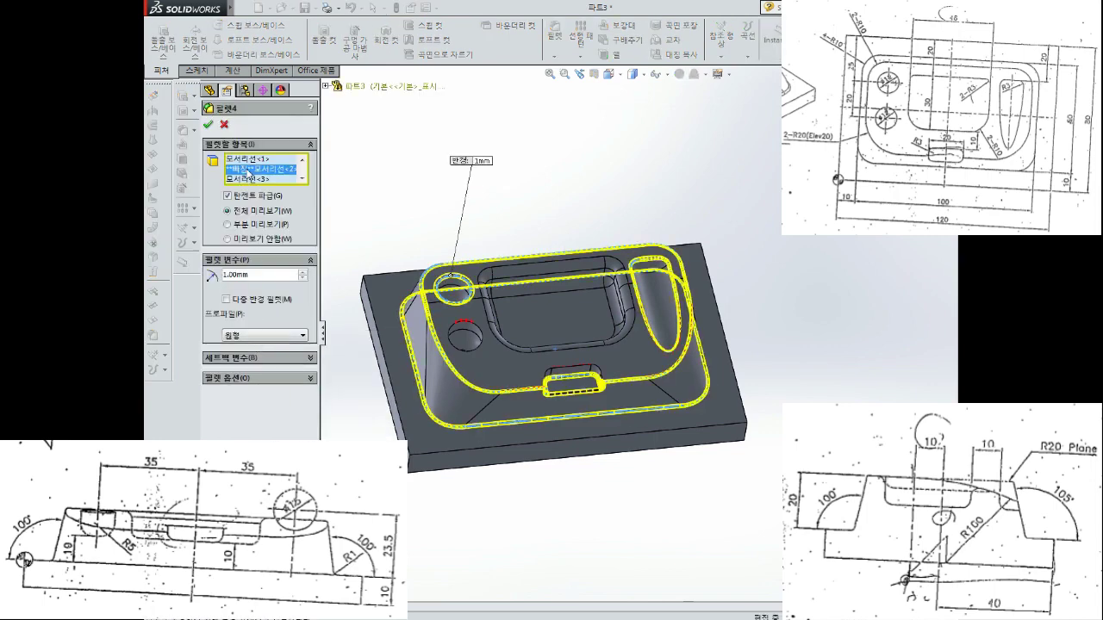
{"action": "right_click", "coordinate": [246, 172]}
{"action": "left_click", "coordinate": [270, 188]}
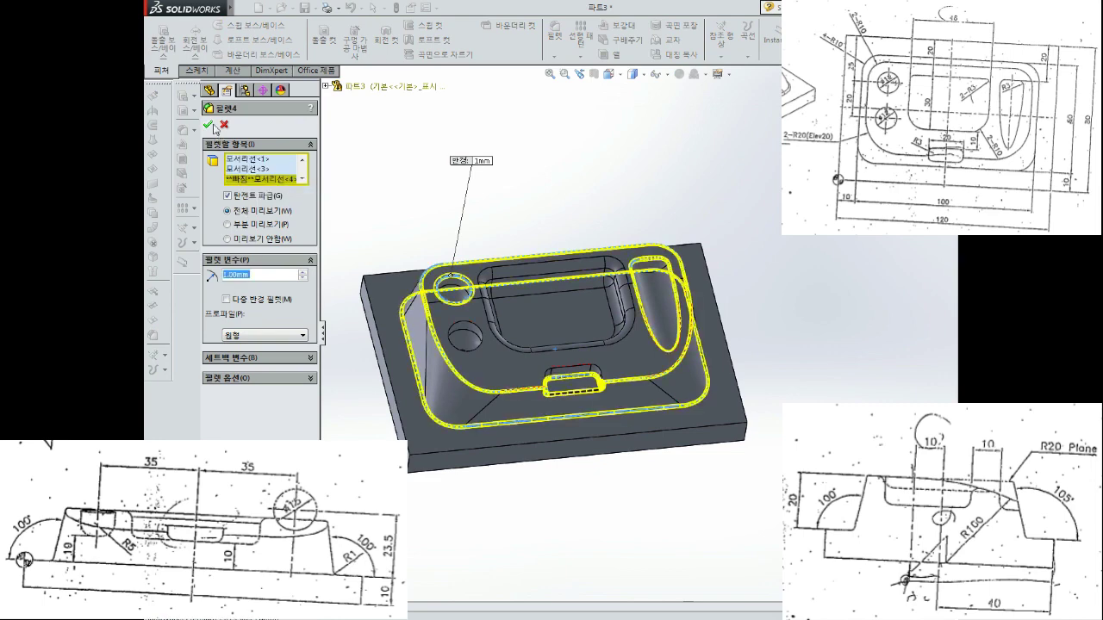
{"action": "right_click", "coordinate": [255, 175]}
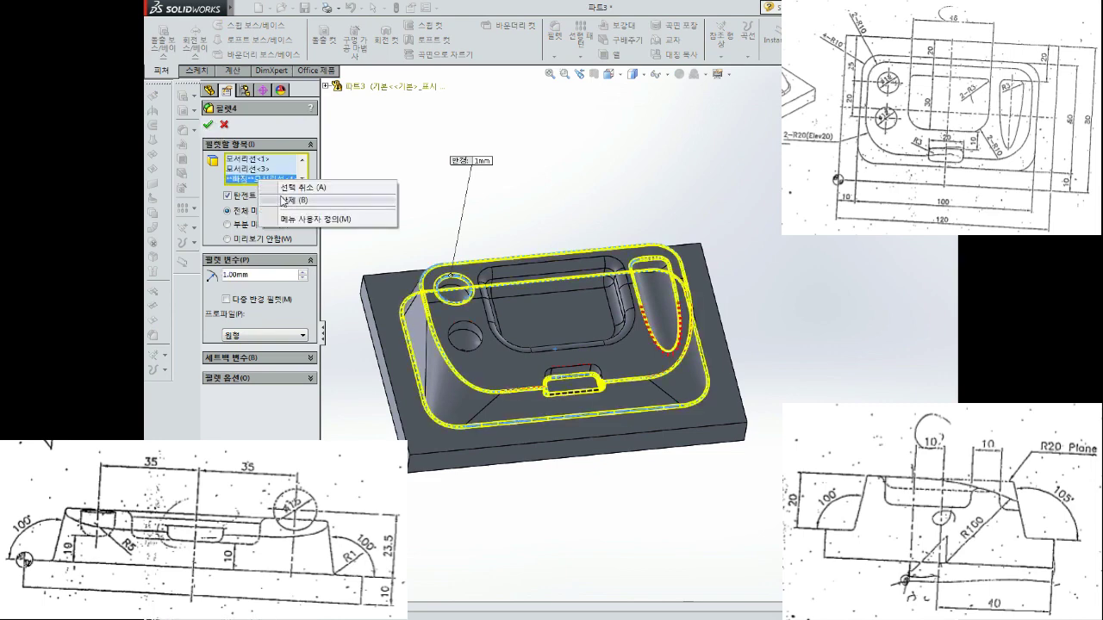
{"action": "left_click", "coordinate": [272, 194]}
{"action": "left_click", "coordinate": [209, 127]}
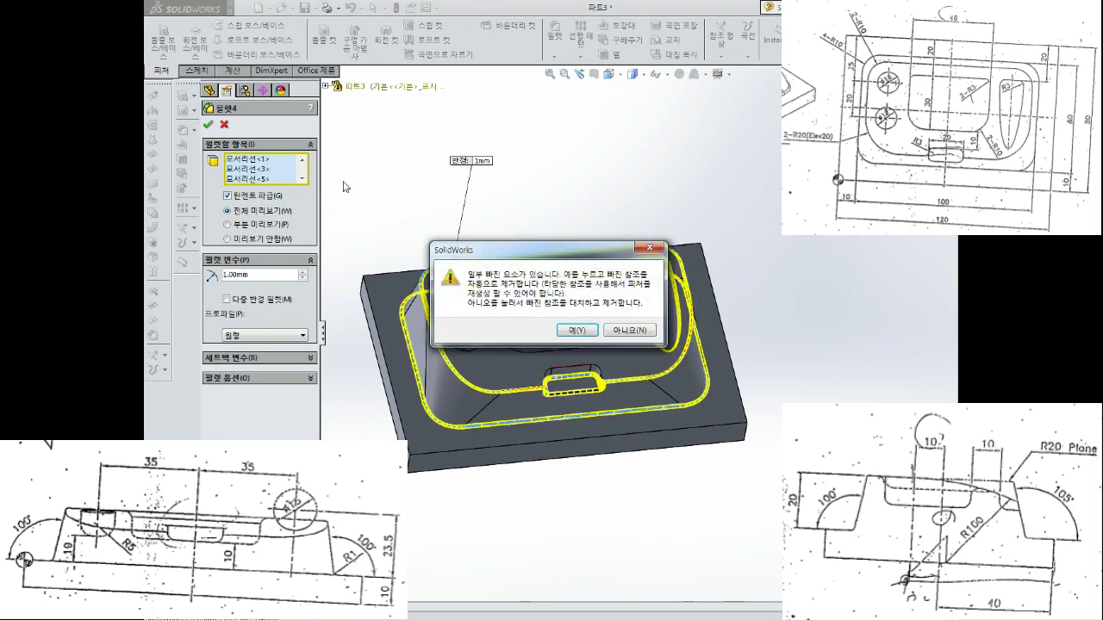
{"action": "left_click", "coordinate": [567, 331]}
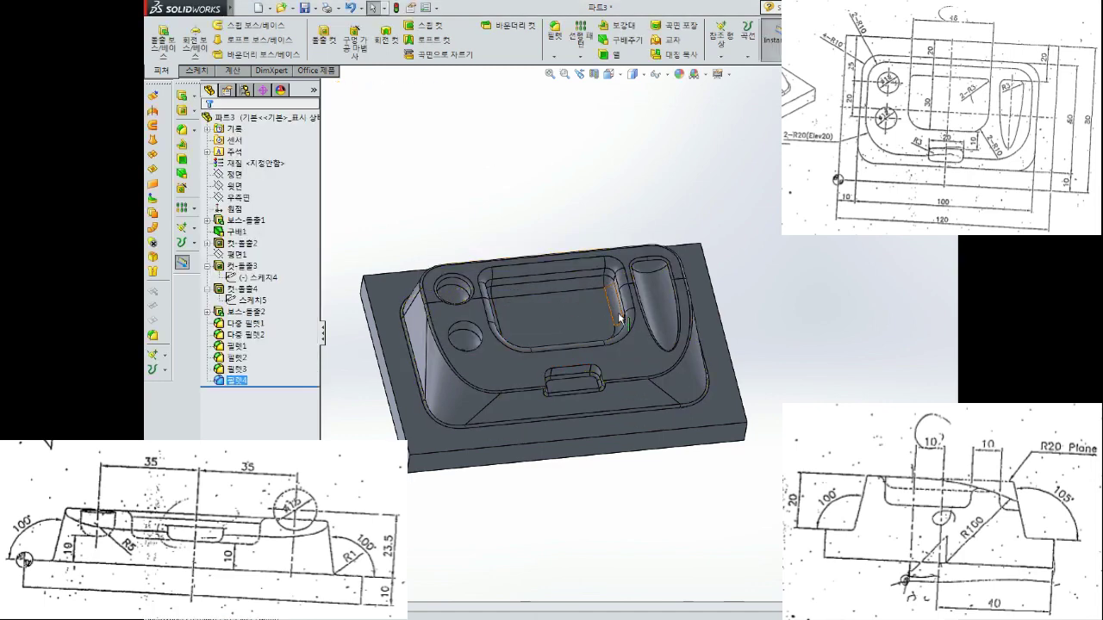
{"action": "scroll", "coordinate": [592, 380], "scroll_direction": "down", "scroll_amount": 5}
{"action": "middle_click_drag", "start_coordinate": [593, 380], "coordinate": [382, 349]}
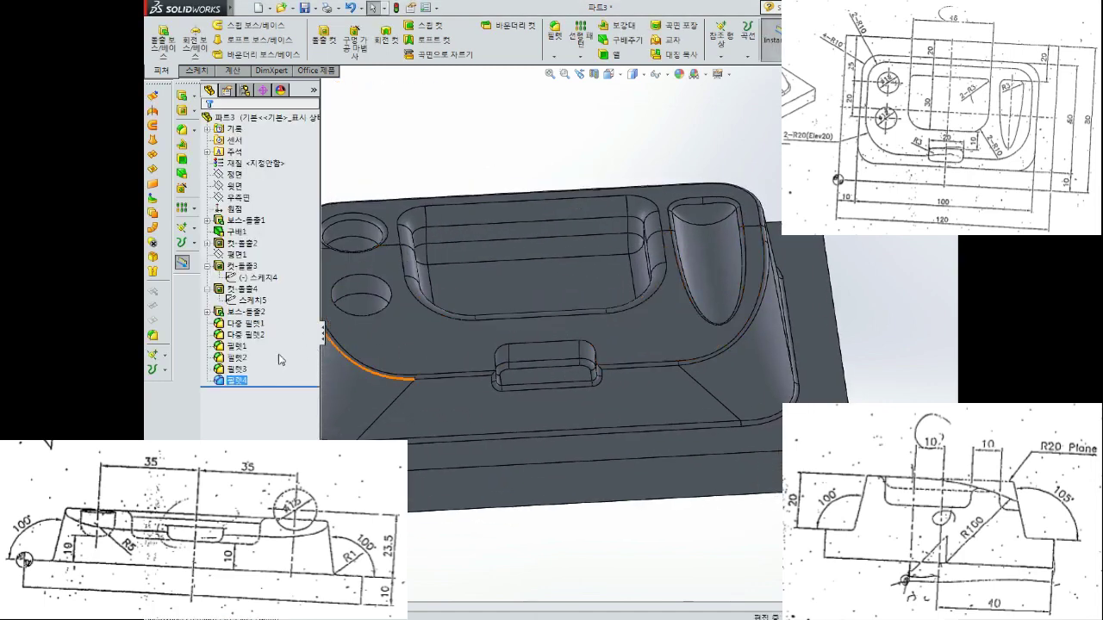
Add the slot's bottom edge to the 1 mm fillet 필렛4
{"action": "right_click", "coordinate": [247, 383]}
{"action": "left_click", "coordinate": [253, 343]}
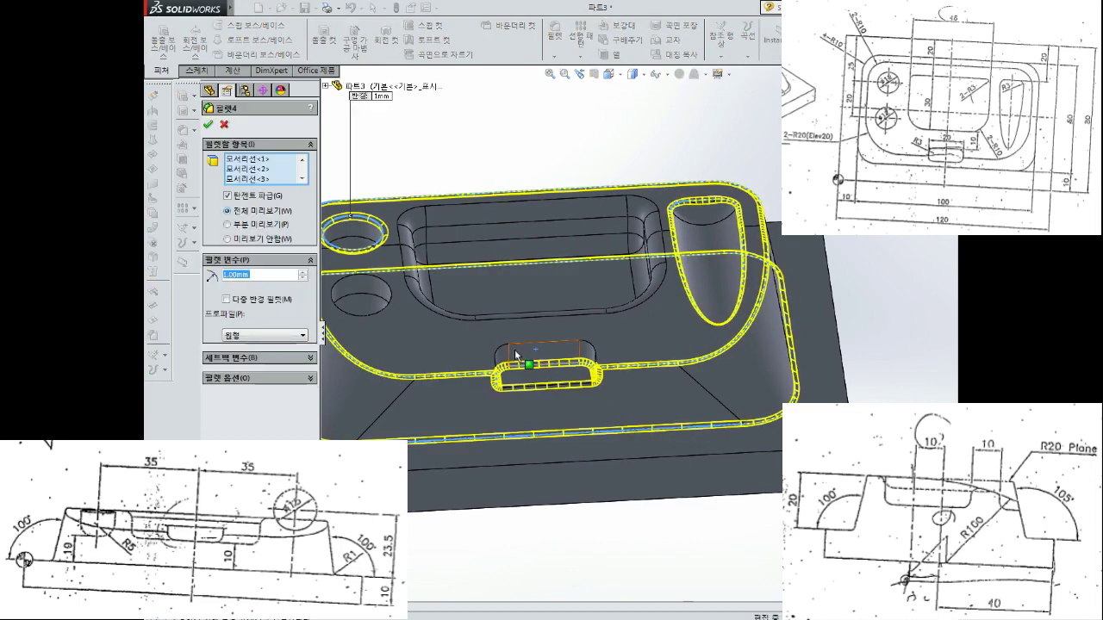
{"action": "left_click", "coordinate": [563, 378]}
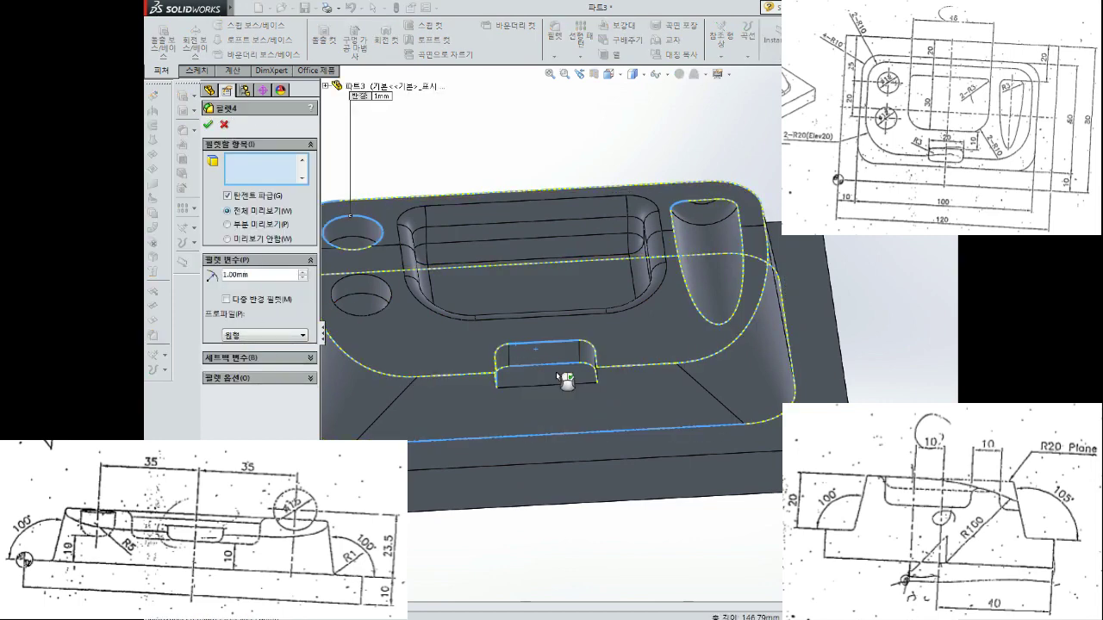
{"action": "left_click", "coordinate": [208, 127]}
{"action": "middle_click_drag", "start_coordinate": [461, 227], "coordinate": [561, 232]}
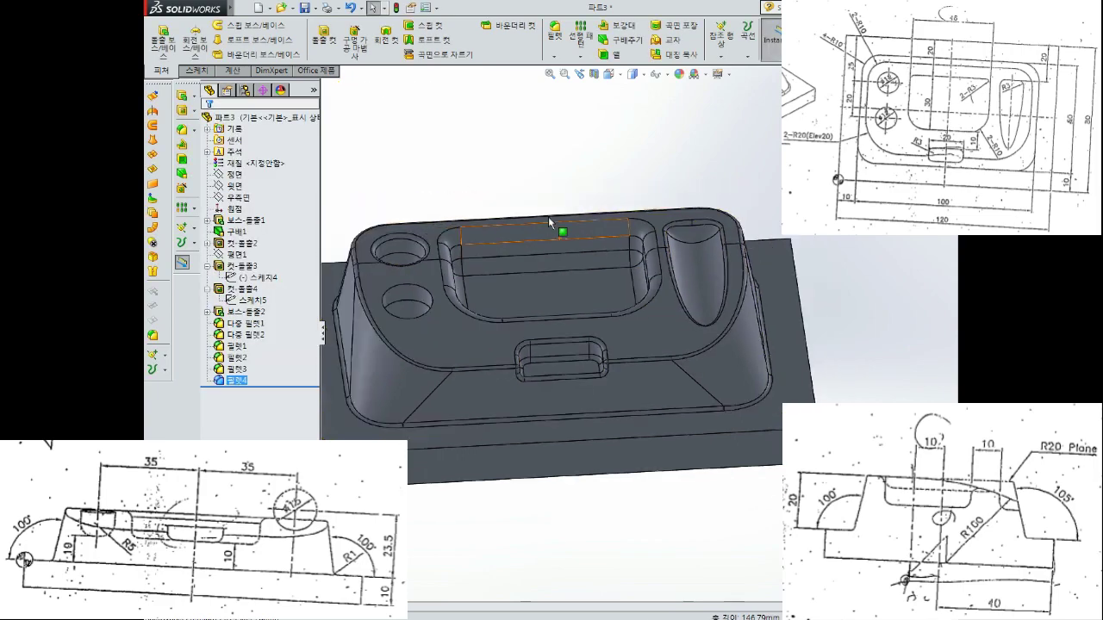
{"action": "right_click", "coordinate": [238, 362]}
Edit 필렛3, check its 3 mm pocket edges, and confirm it unchanged
{"action": "left_click", "coordinate": [275, 331]}
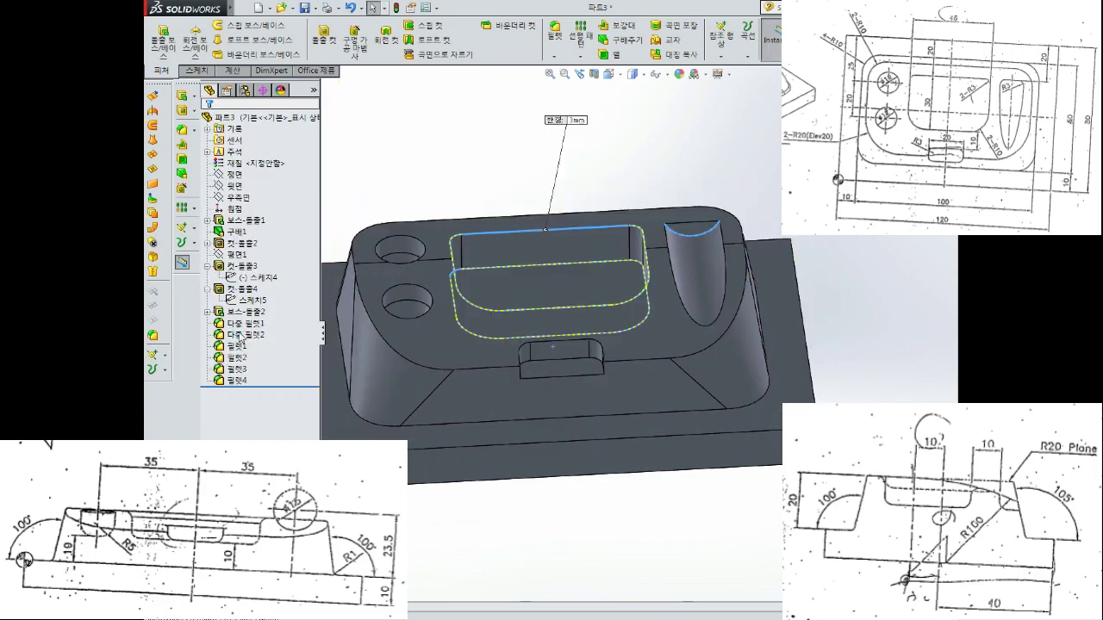
{"action": "mouse_move", "coordinate": [504, 327]}
{"action": "middle_mouse_down"}
{"action": "mouse_move", "coordinate": [517, 372]}
{"action": "mouse_move", "coordinate": [604, 436]}
{"action": "mouse_move", "coordinate": [303, 224]}
{"action": "middle_mouse_up"}
{"action": "left_click", "coordinate": [208, 125]}
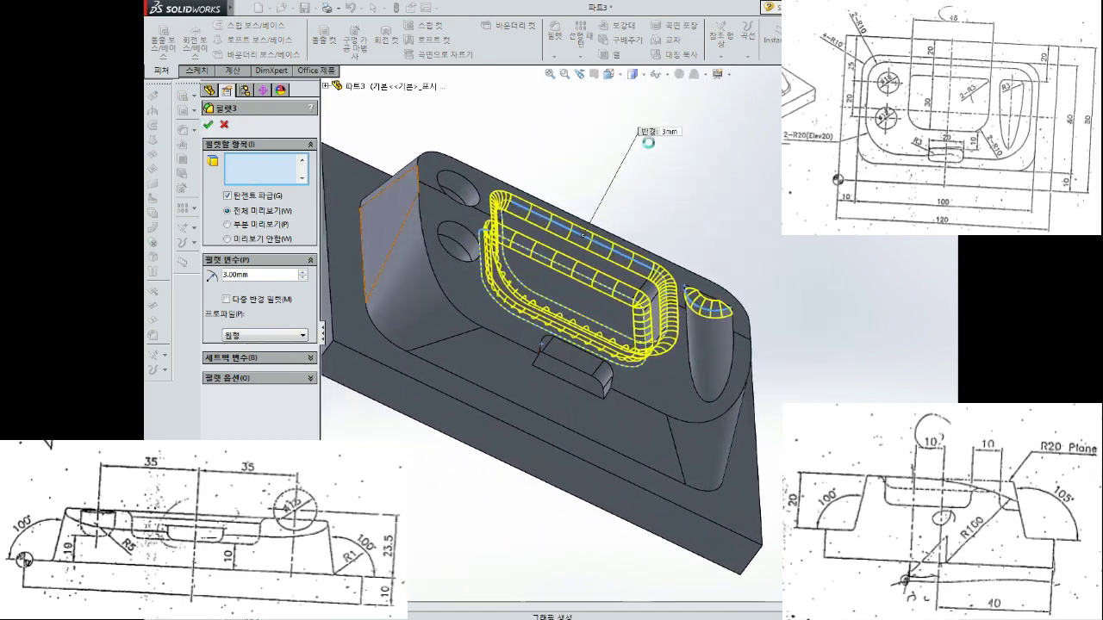
{"action": "mouse_move", "coordinate": [676, 207]}
{"action": "middle_mouse_down"}
{"action": "mouse_move", "coordinate": [702, 194]}
{"action": "mouse_move", "coordinate": [731, 304]}
{"action": "mouse_move", "coordinate": [655, 278]}
{"action": "mouse_move", "coordinate": [647, 224]}
{"action": "mouse_move", "coordinate": [714, 239]}
{"action": "middle_mouse_up"}
{"action": "scroll", "coordinate": [598, 311], "scroll_direction": "down", "scroll_amount": 2}
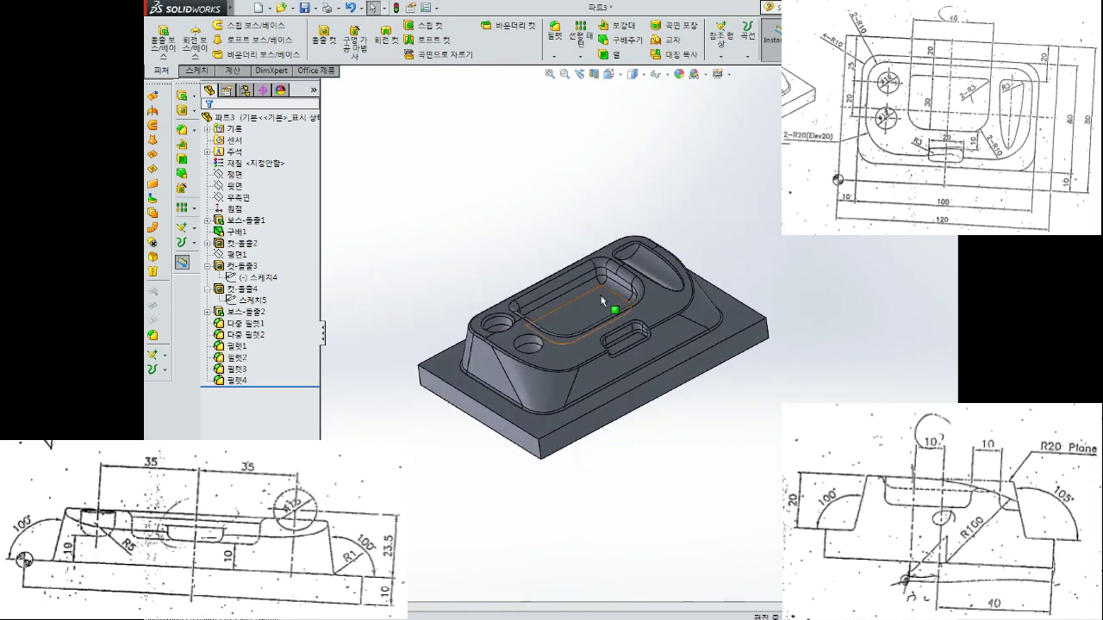
{"action": "scroll", "coordinate": [598, 310], "scroll_direction": "down", "scroll_amount": 1}
Apply a teal colour appearance to the whole part from the tree's part entry
{"action": "right_click", "coordinate": [222, 117]}
{"action": "left_click", "coordinate": [243, 101]}
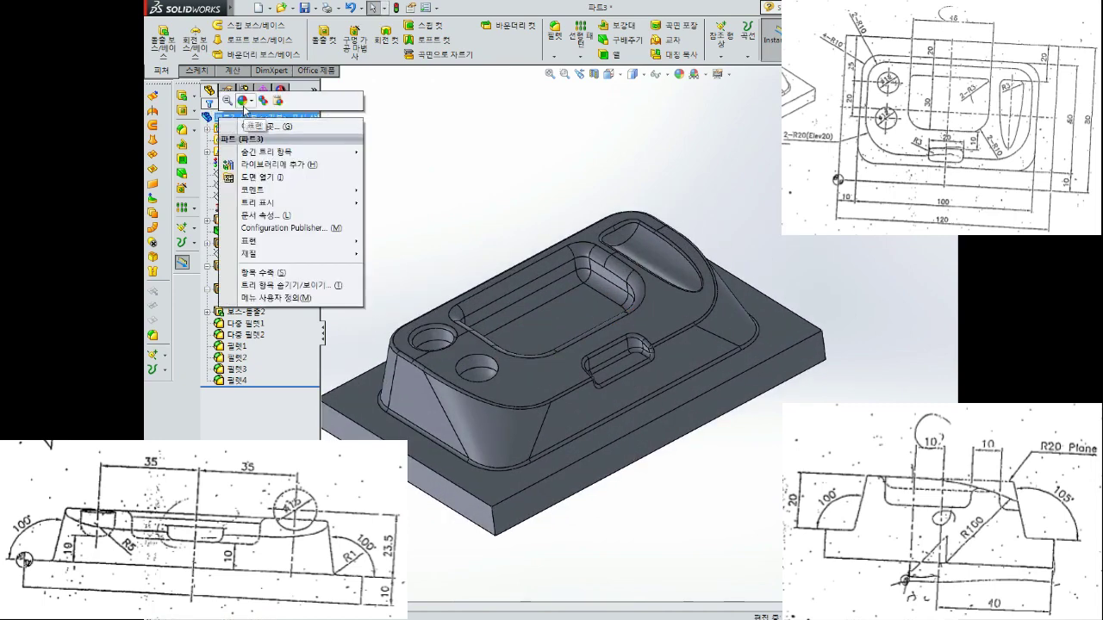
{"action": "left_click", "coordinate": [259, 128]}
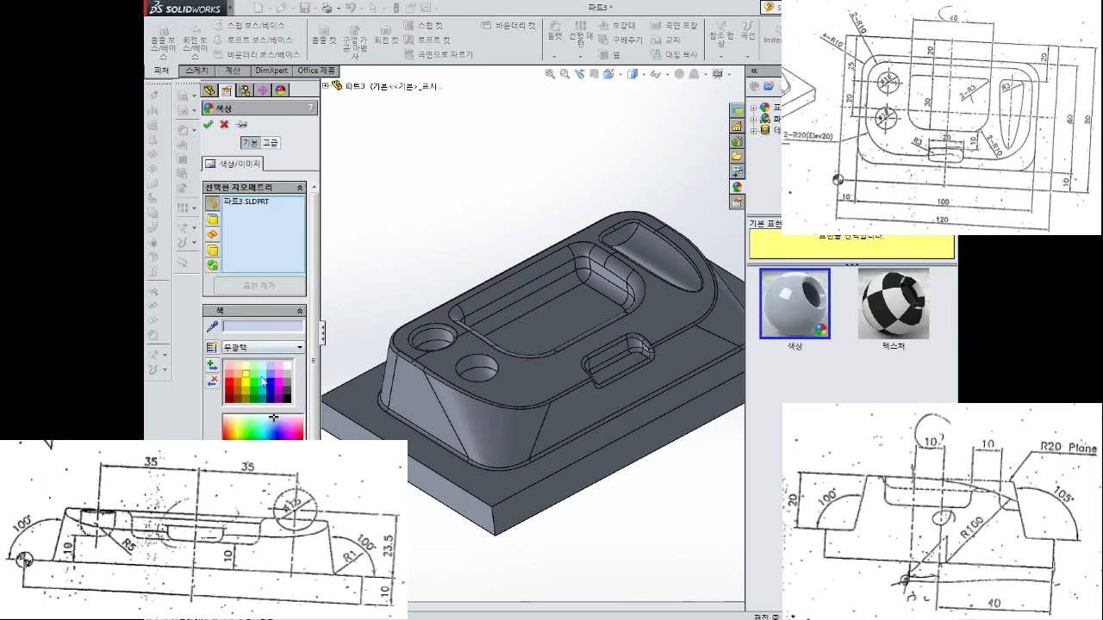
{"action": "left_click", "coordinate": [261, 378]}
{"action": "left_click", "coordinate": [208, 124]}
{"action": "mouse_move", "coordinate": [538, 204]}
{"action": "middle_mouse_down"}
{"action": "mouse_move", "coordinate": [664, 216]}
{"action": "mouse_move", "coordinate": [627, 275]}
{"action": "middle_mouse_up"}
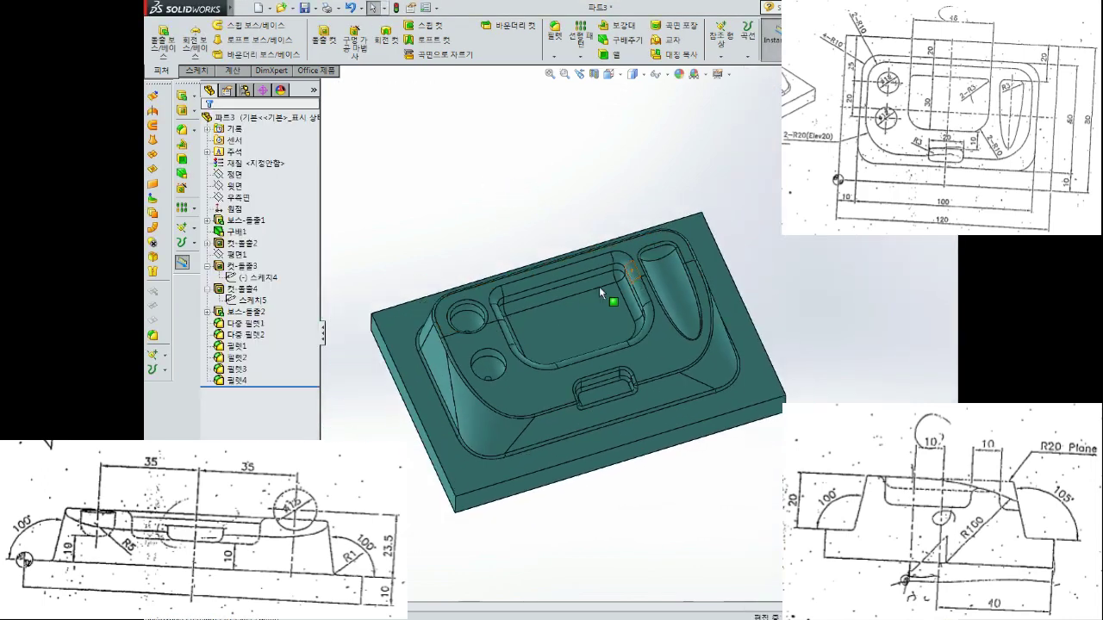
Save the part as 22 (*.sldprt) in the 0621 folder
{"action": "key", "text": "ctrl+s"}
{"action": "scroll", "coordinate": [526, 332], "scroll_direction": "down", "scroll_amount": 1}
{"action": "scroll", "coordinate": [526, 332], "scroll_direction": "down", "scroll_amount": 2}
{"action": "scroll", "coordinate": [517, 332], "scroll_direction": "down", "scroll_amount": 1}
{"action": "left_click_drag", "start_coordinate": [476, 361], "coordinate": [420, 373]}
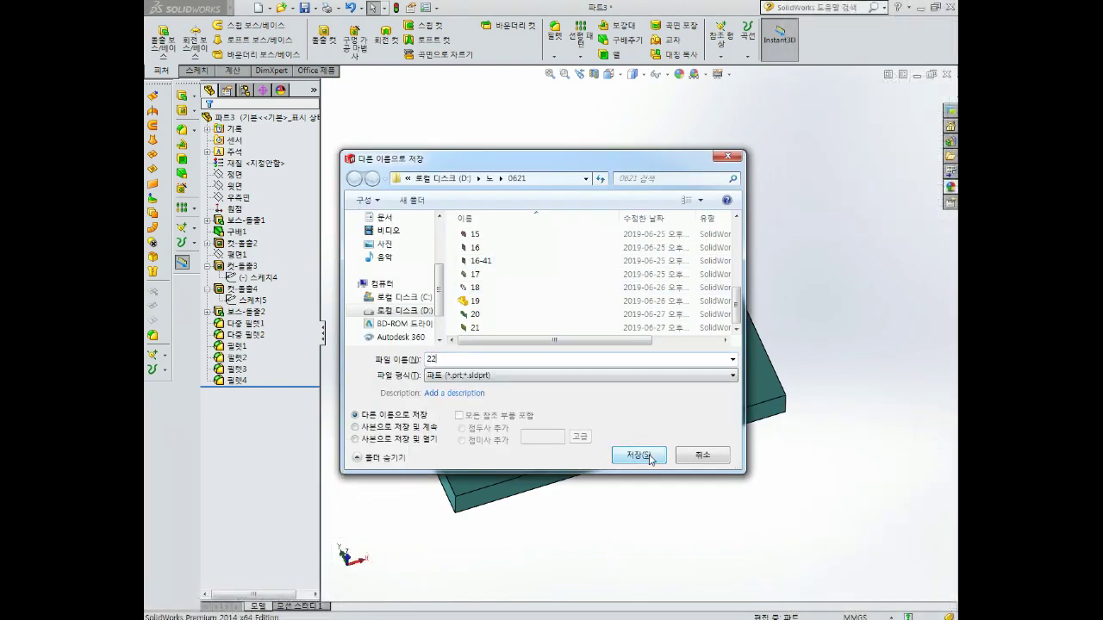
{"action": "left_click", "coordinate": [650, 457]}
{"action": "mouse_move", "coordinate": [635, 414]}
{"action": "middle_mouse_down"}
{"action": "mouse_move", "coordinate": [492, 370]}
{"action": "mouse_move", "coordinate": [571, 253]}
{"action": "mouse_move", "coordinate": [530, 379]}
{"action": "middle_mouse_up"}
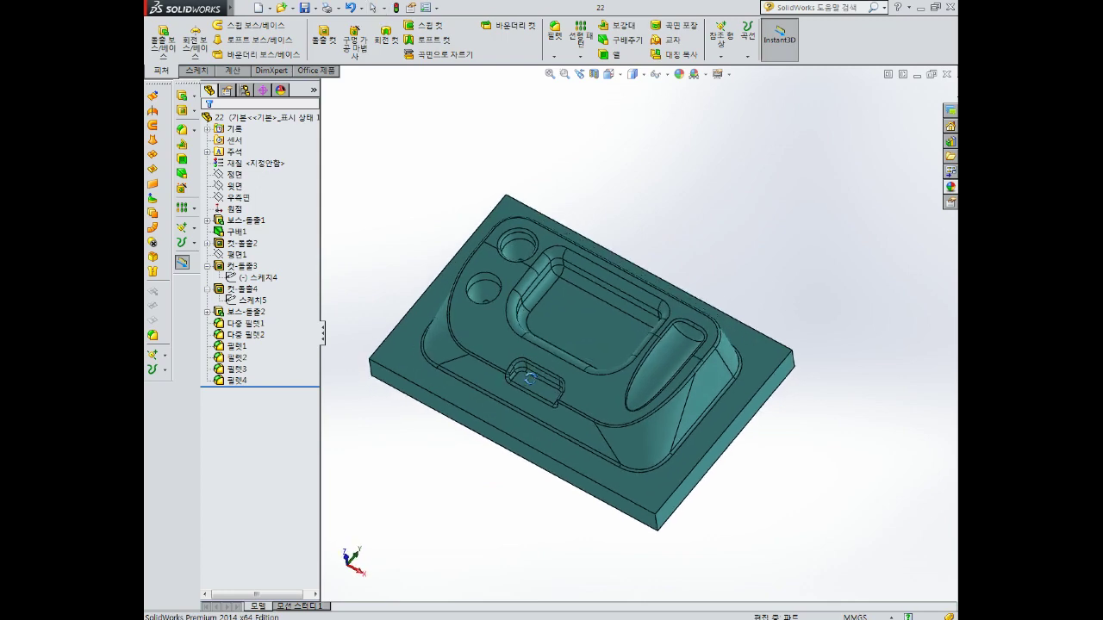
{"action": "scroll", "coordinate": [533, 366], "scroll_direction": "down", "scroll_amount": 2}
{"action": "scroll", "coordinate": [672, 327], "scroll_direction": "up", "scroll_amount": 2}
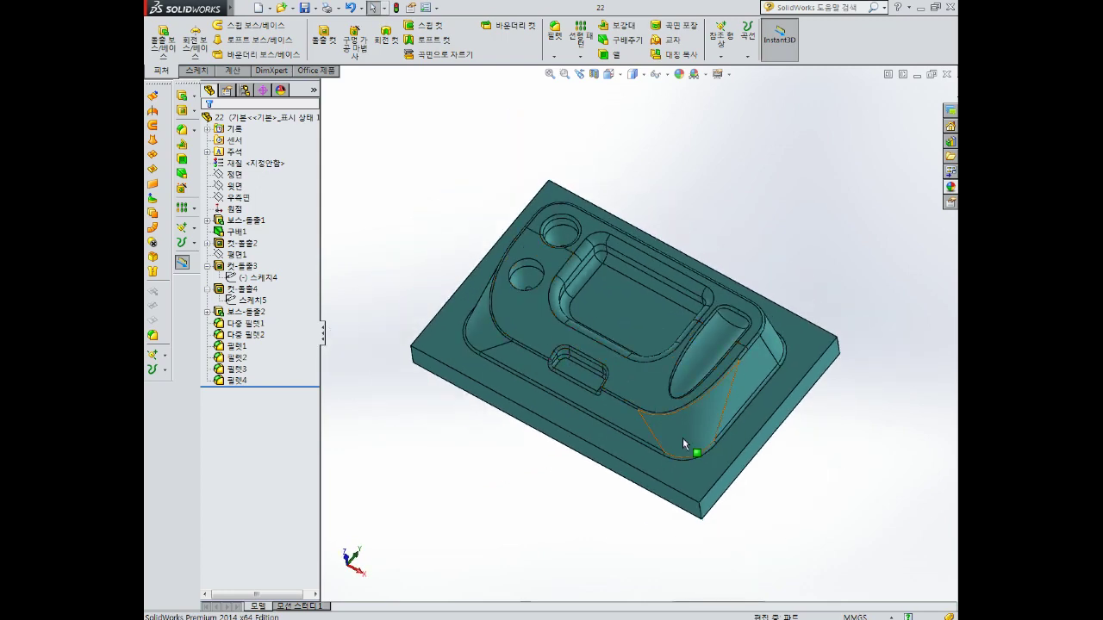